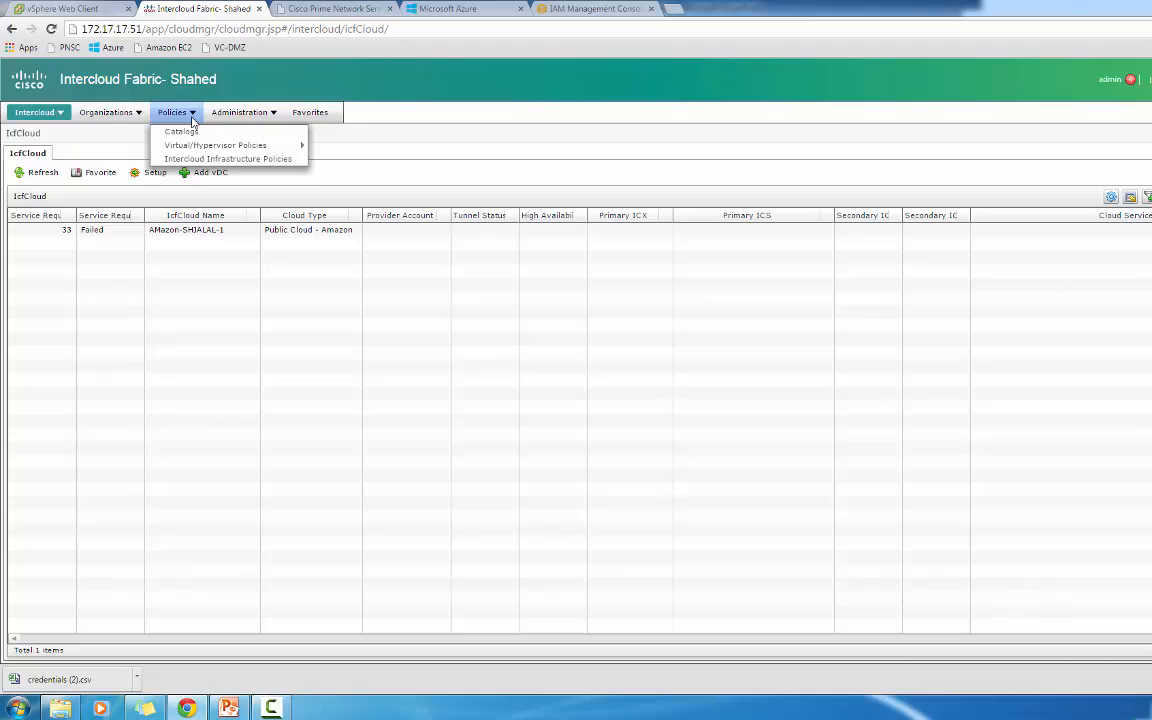
# Step: Review the static IP pool entry of the ICF MGMT Pool policy in the network policies and close it without changes
pyautogui.moveTo(240, 150)
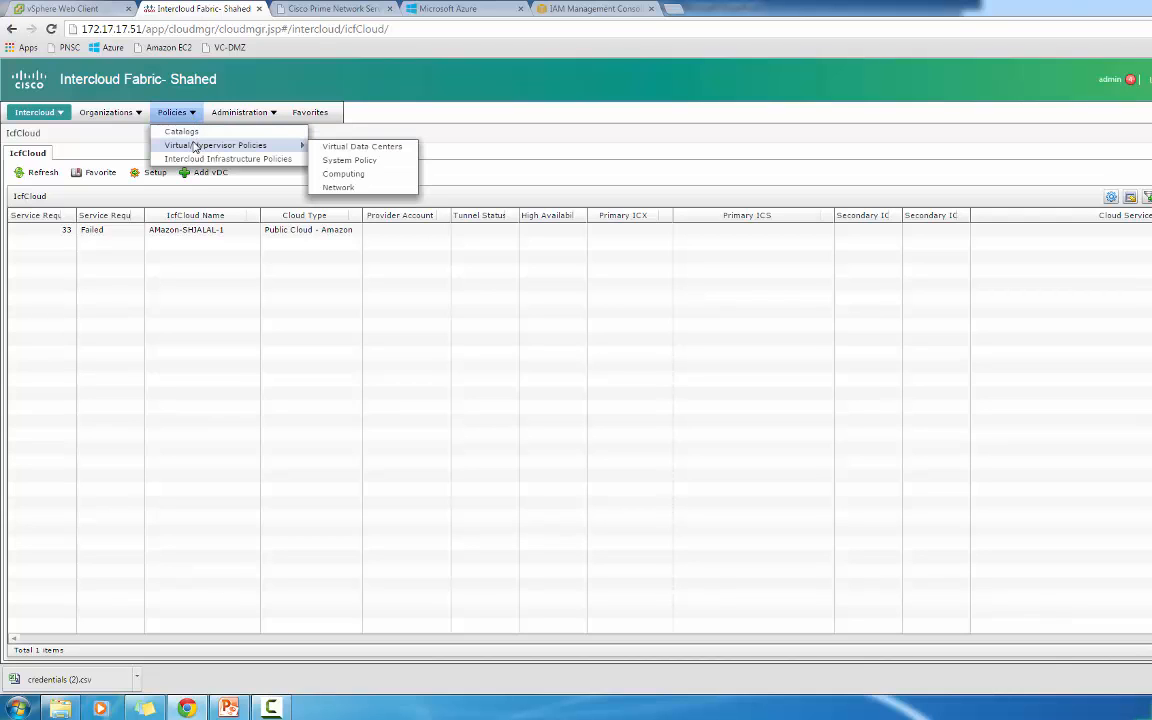
pyautogui.click(345, 190)
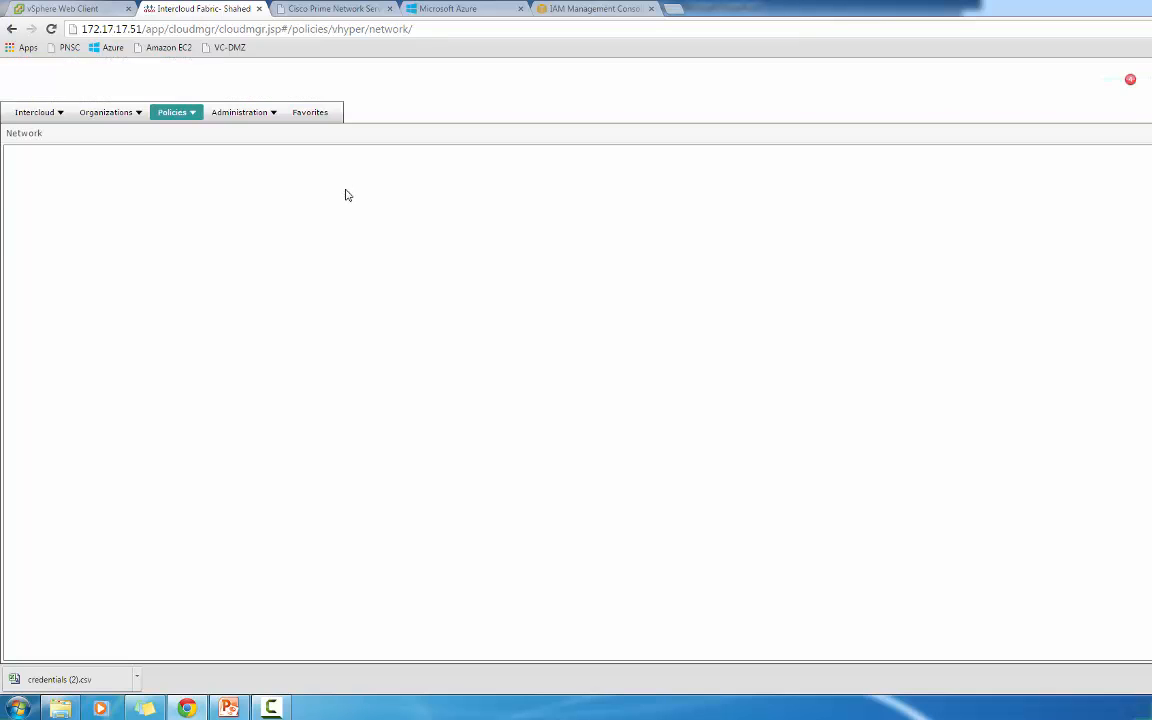
pyautogui.click(266, 155)
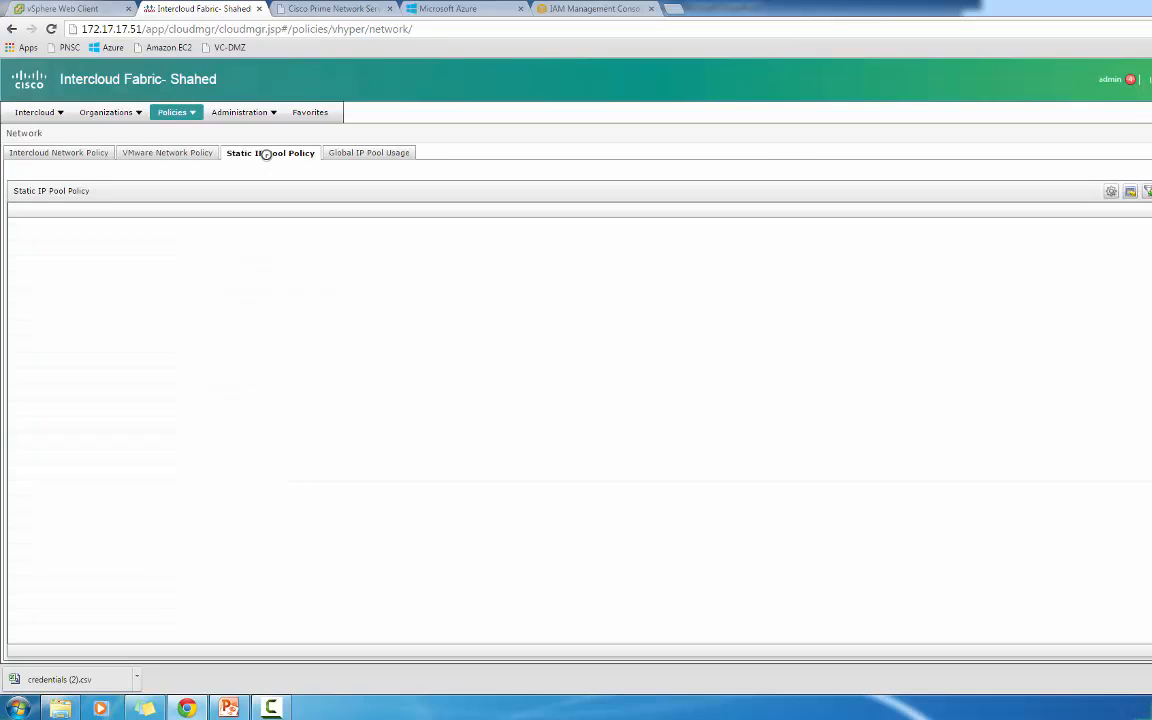
pyautogui.click(130, 240)
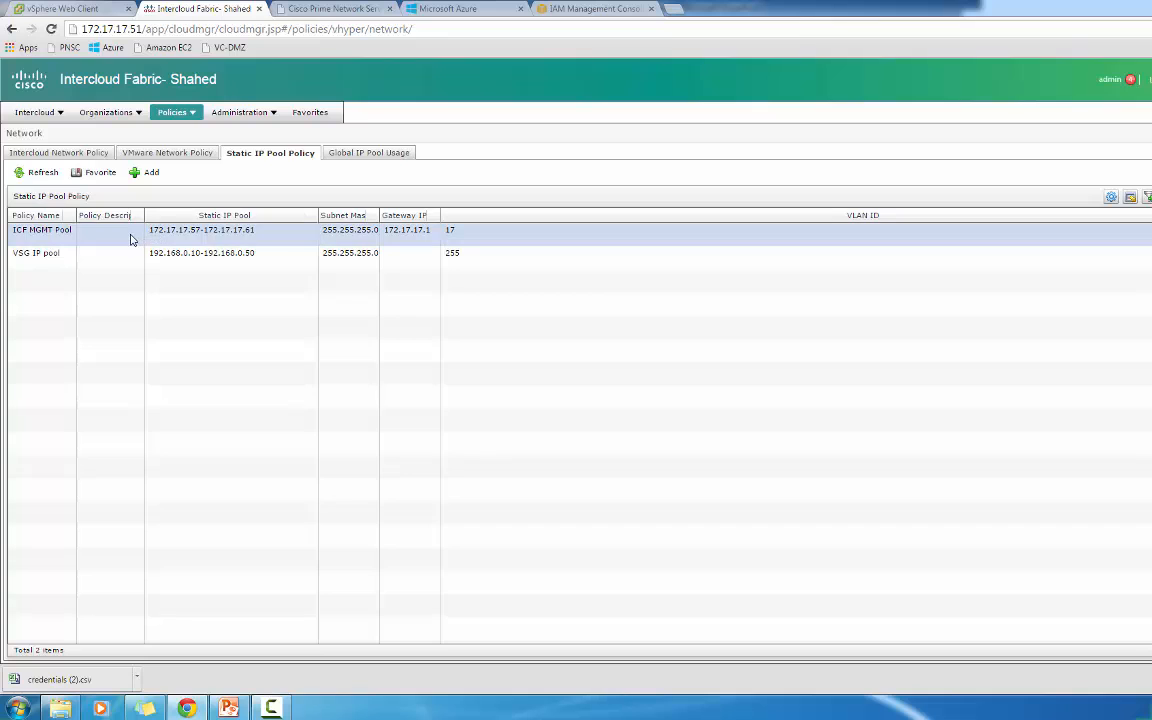
pyautogui.click(130, 240)
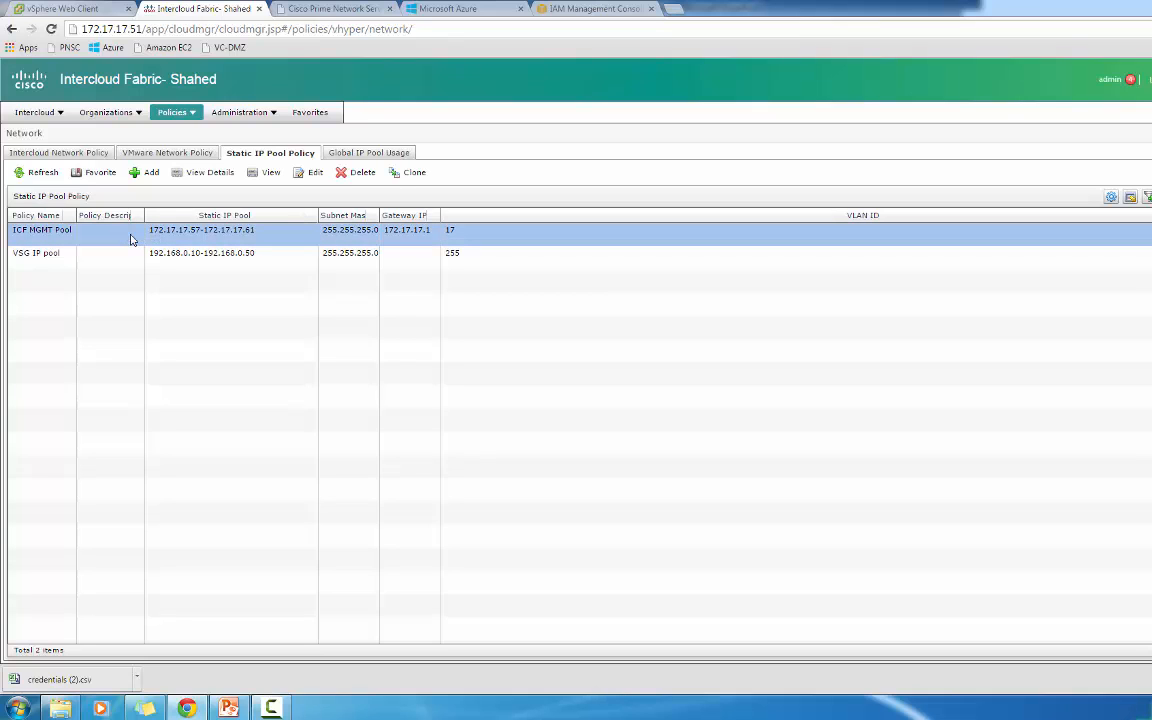
pyautogui.click(315, 174)
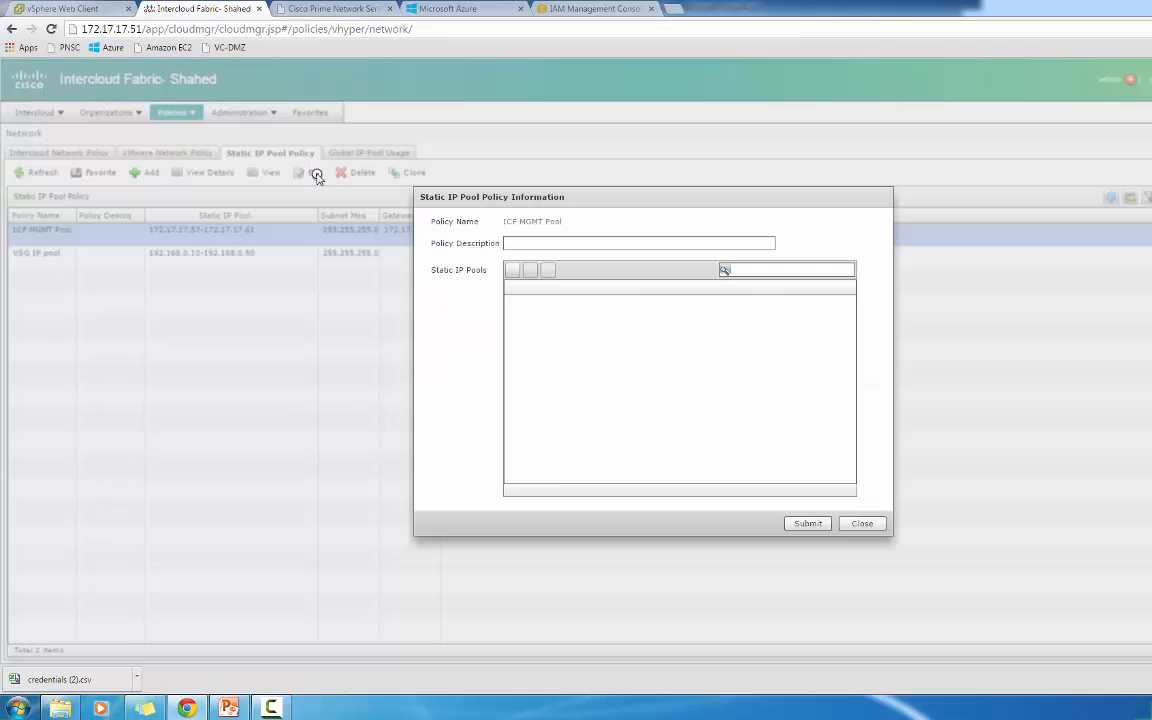
pyautogui.click(508, 304)
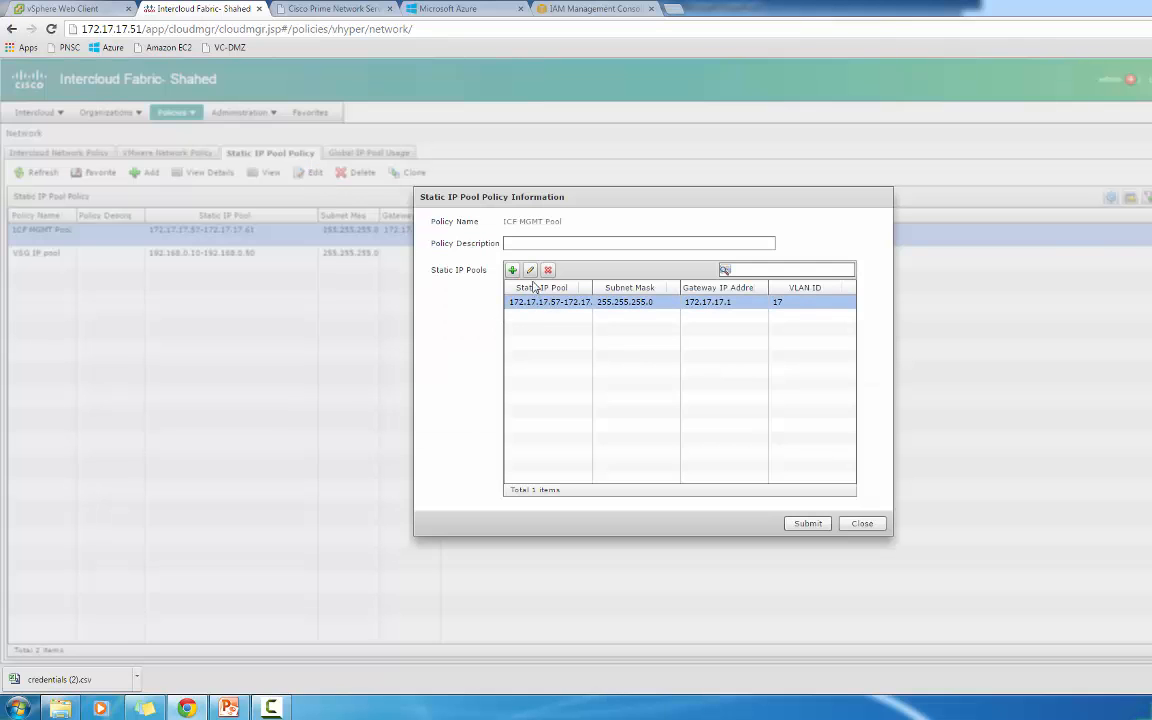
pyautogui.click(530, 272)
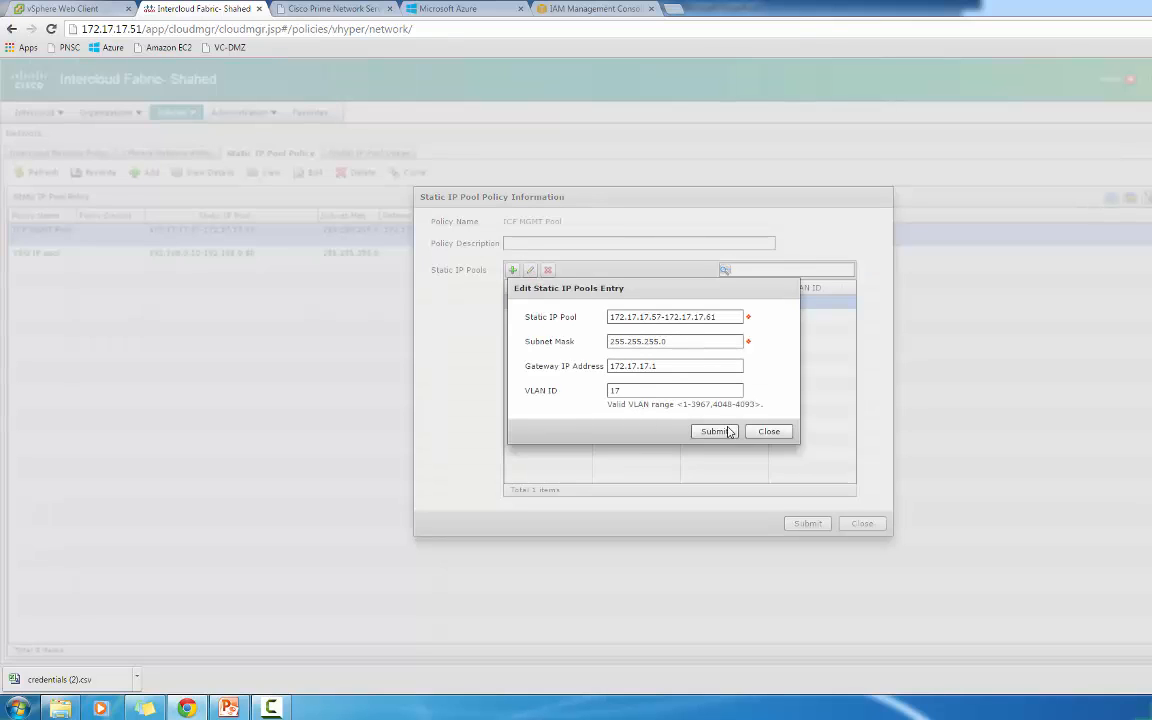
pyautogui.click(768, 432)
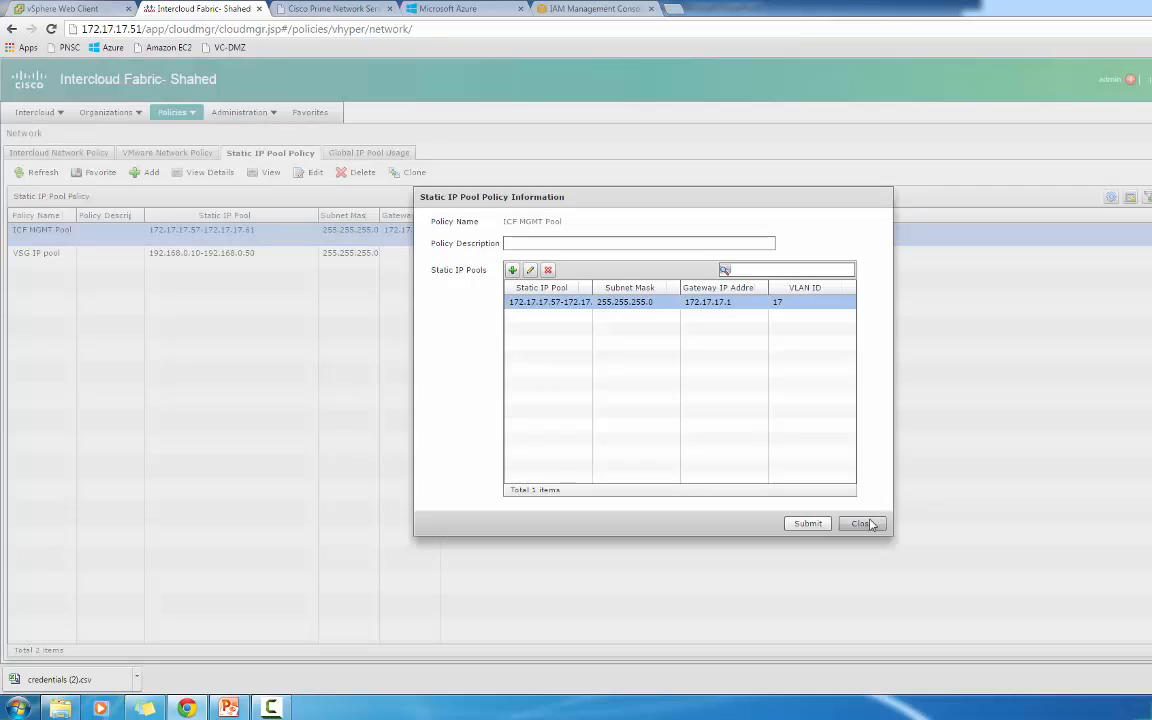
pyautogui.click(862, 523)
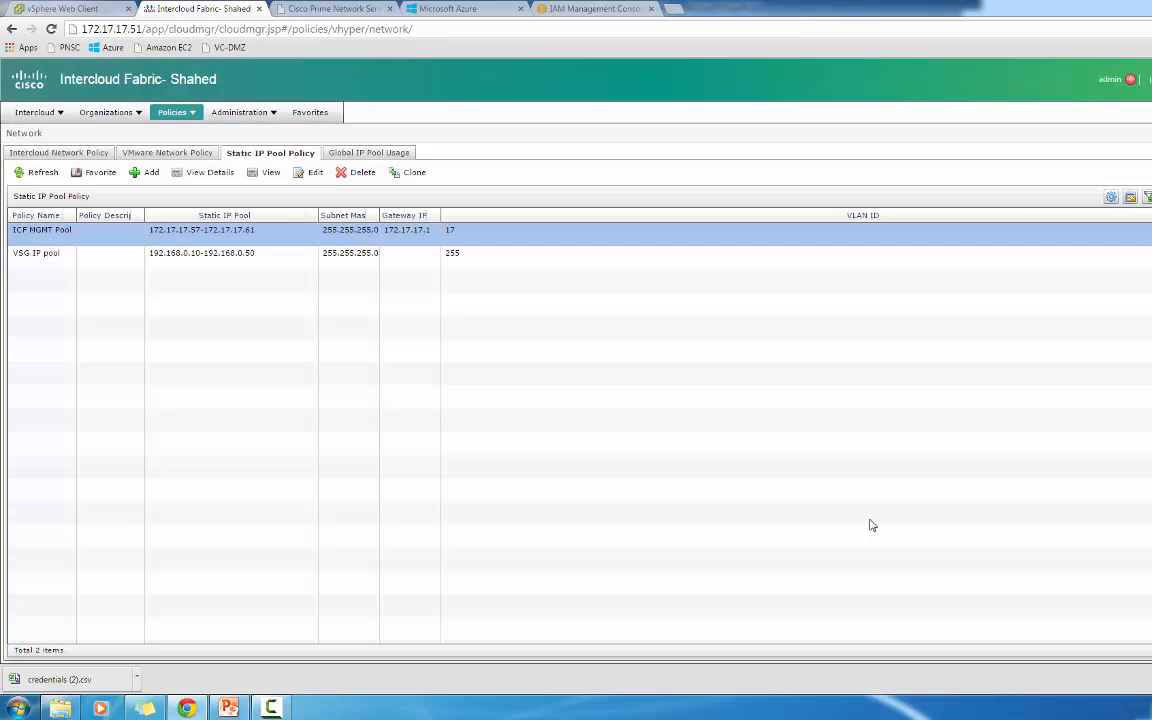
# Step: Review the static IP pool entry of the VSG IP pool policy and close it without changes
pyautogui.click(259, 256)
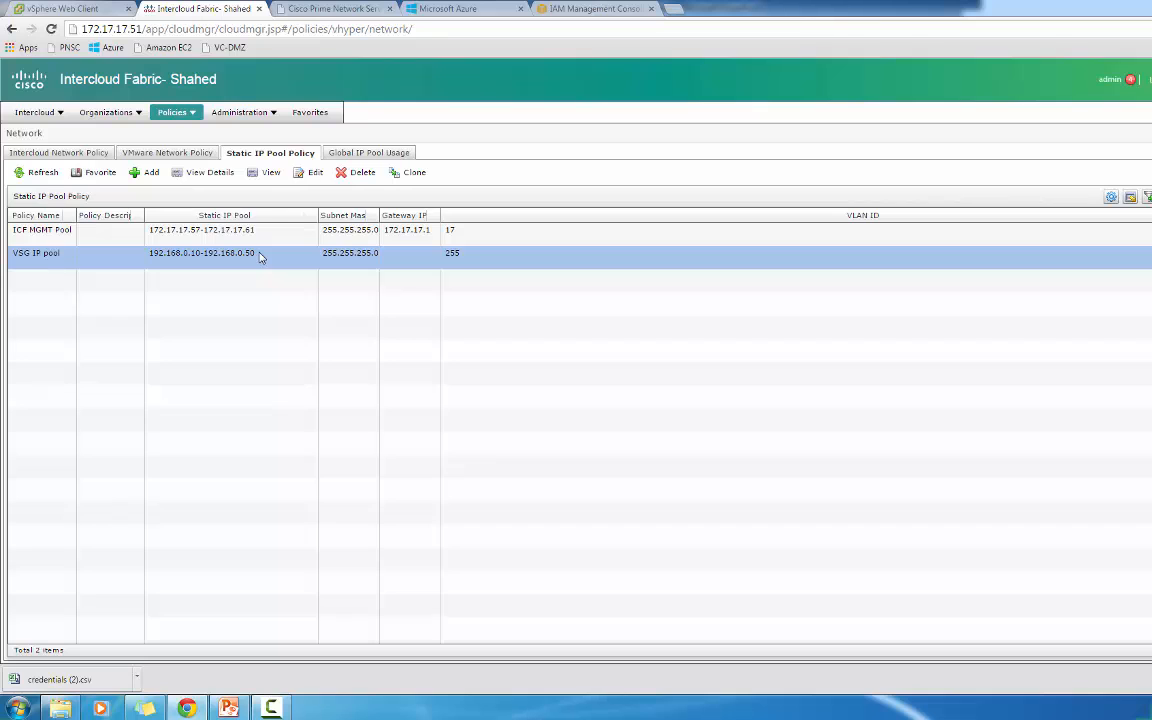
pyautogui.click(310, 176)
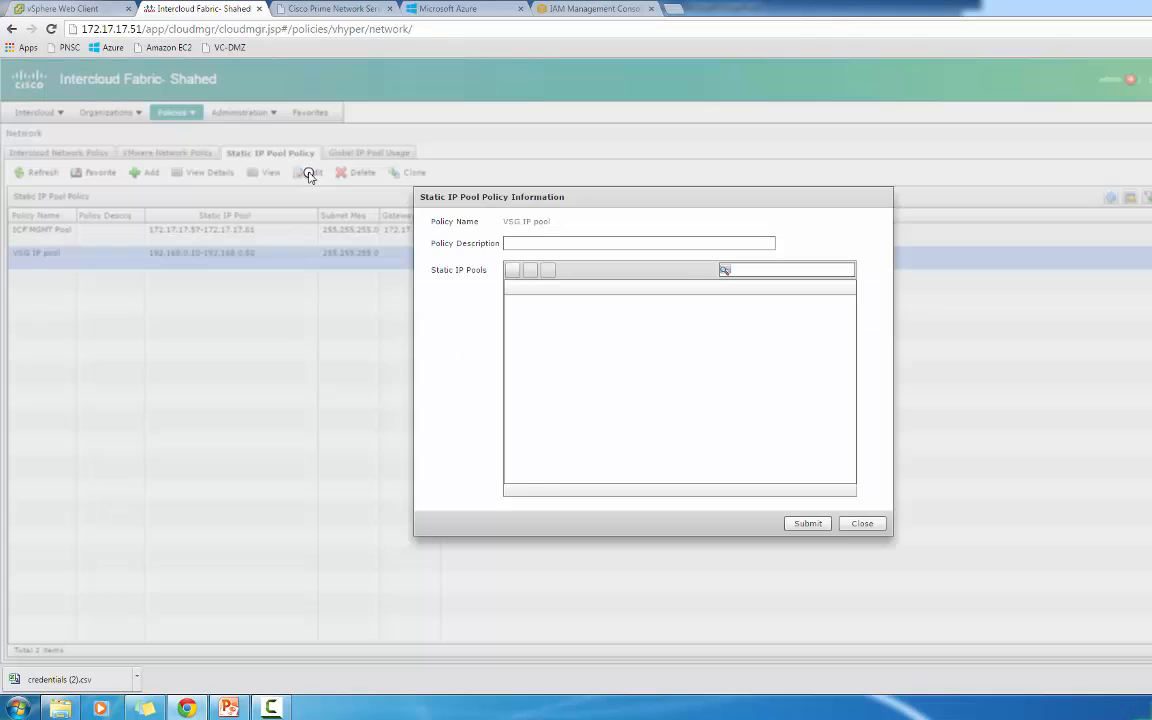
pyautogui.click(524, 306)
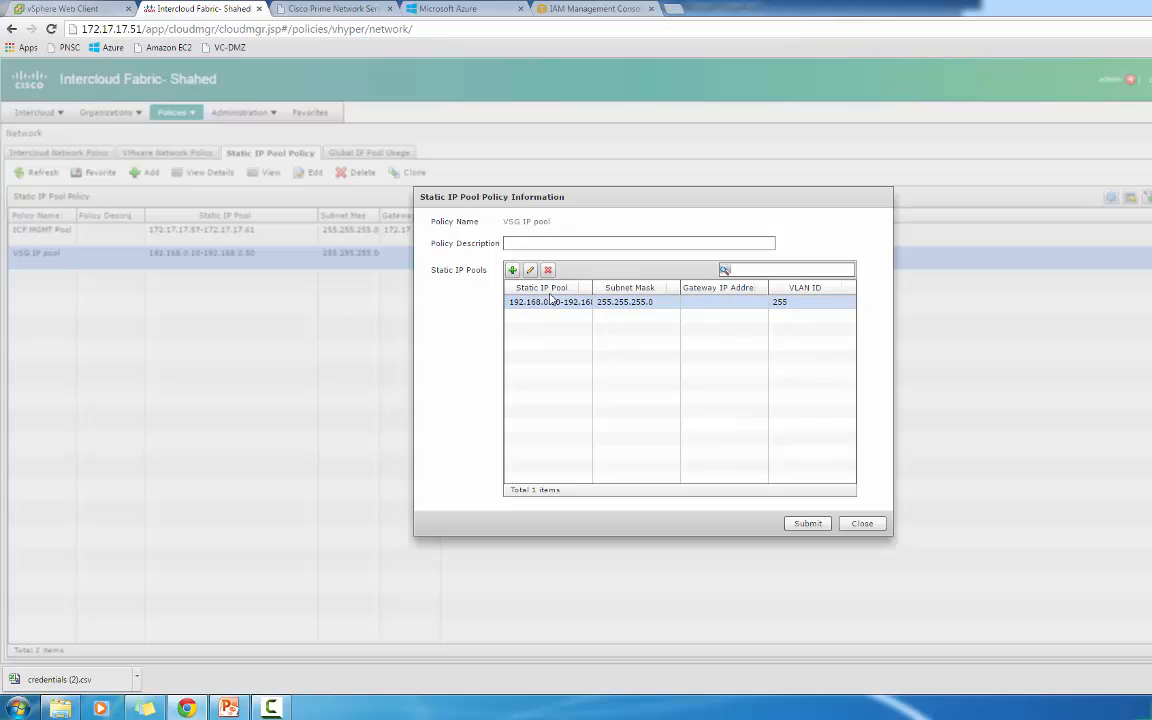
pyautogui.click(530, 272)
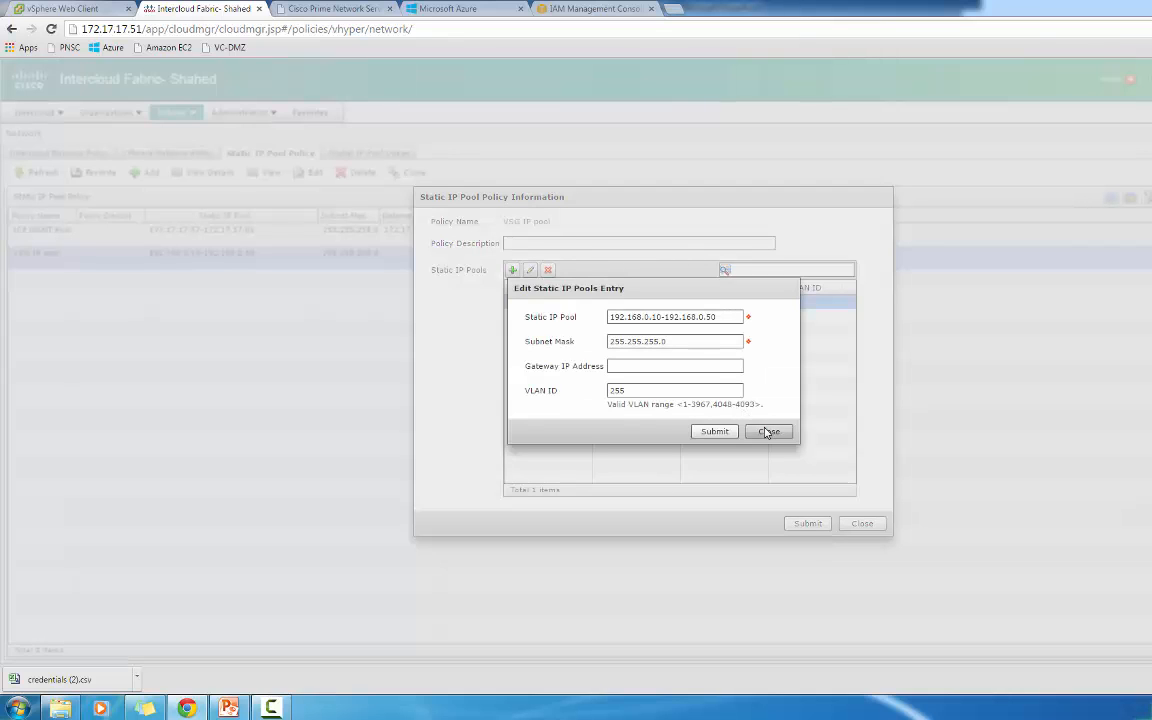
pyautogui.click(768, 431)
pyautogui.click(861, 524)
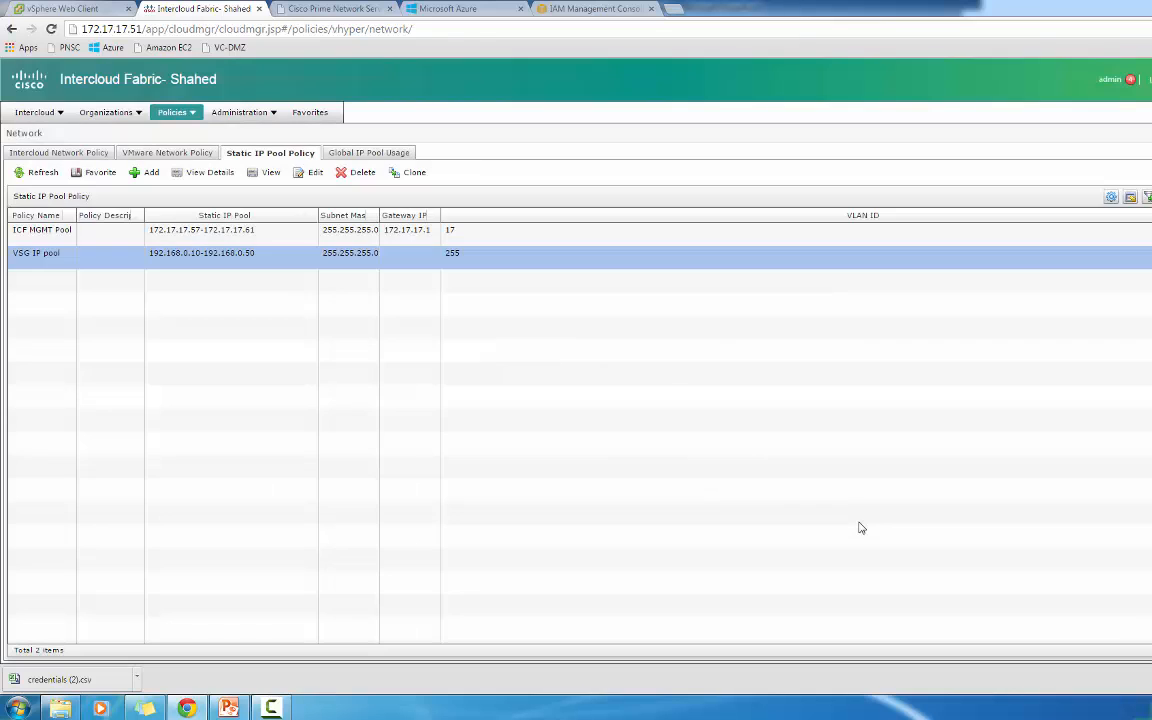
# Step: Examine the tunnel profiles in the Intercloud infrastructure policies, including the SSL profile's protocol options, leaving the settings unchanged
pyautogui.click(196, 116)
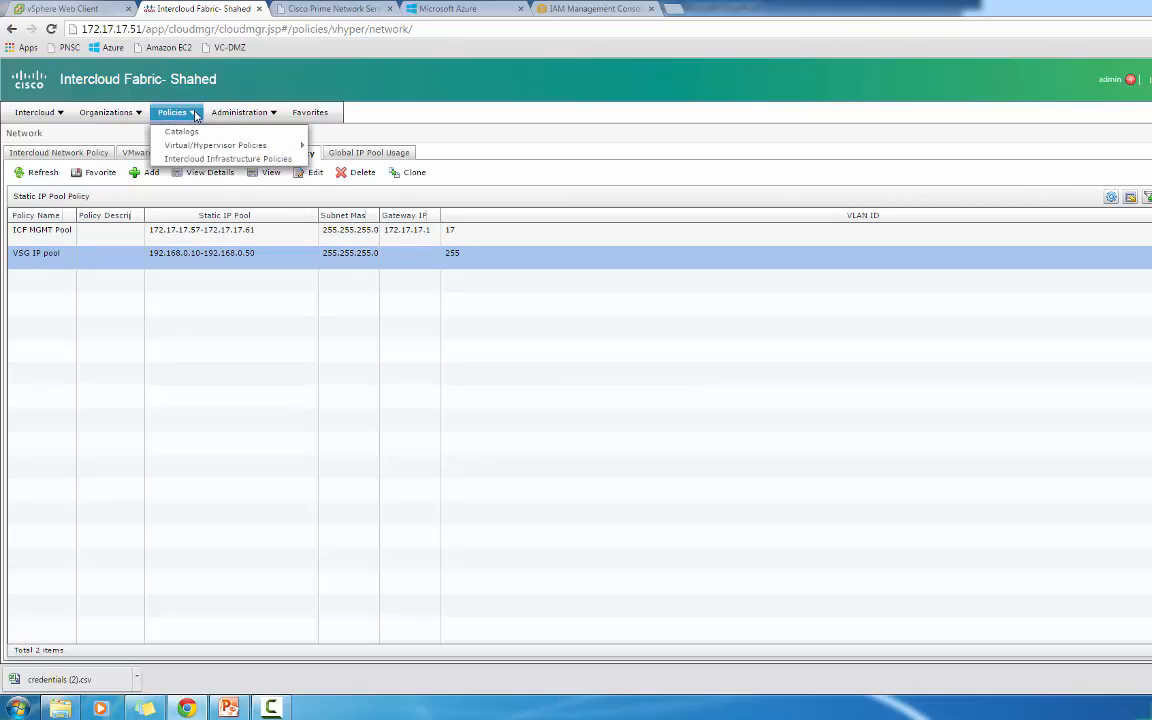
pyautogui.click(196, 161)
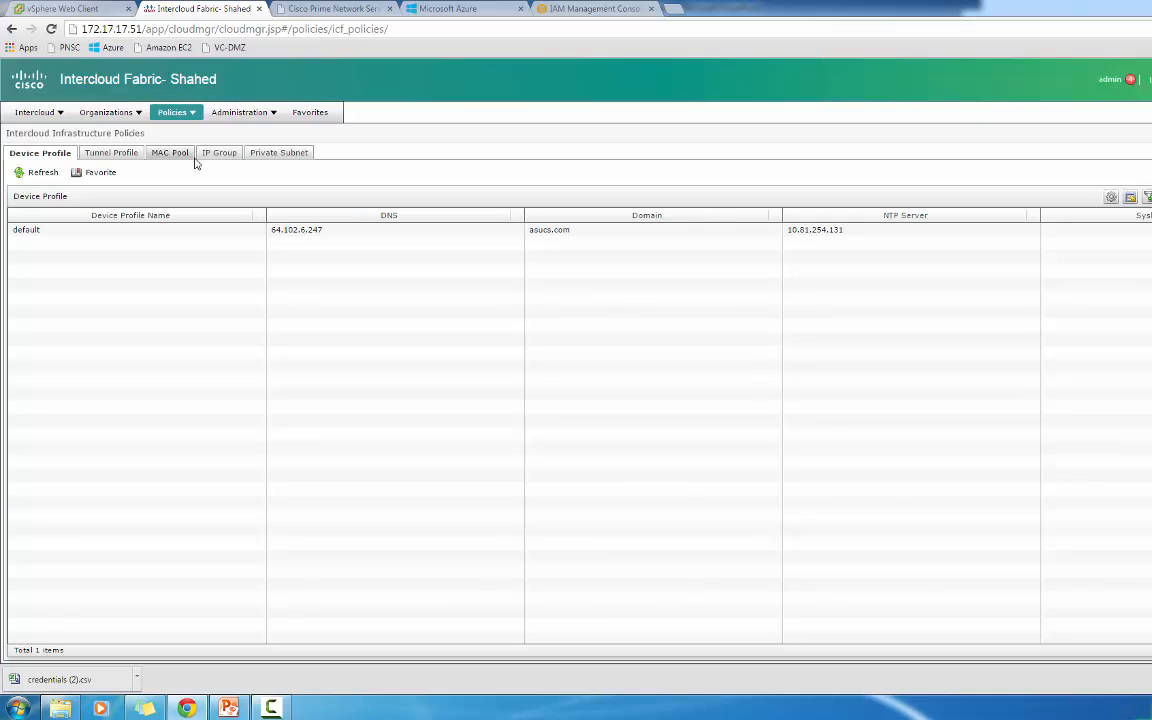
pyautogui.click(120, 152)
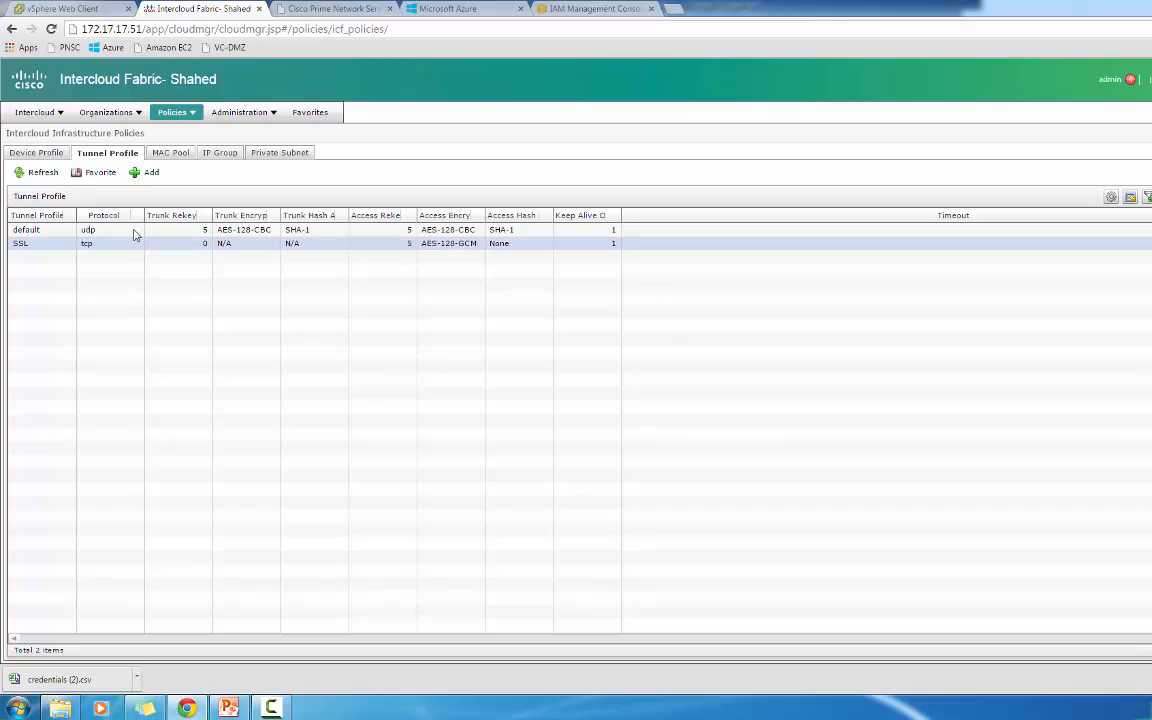
pyautogui.click(134, 231)
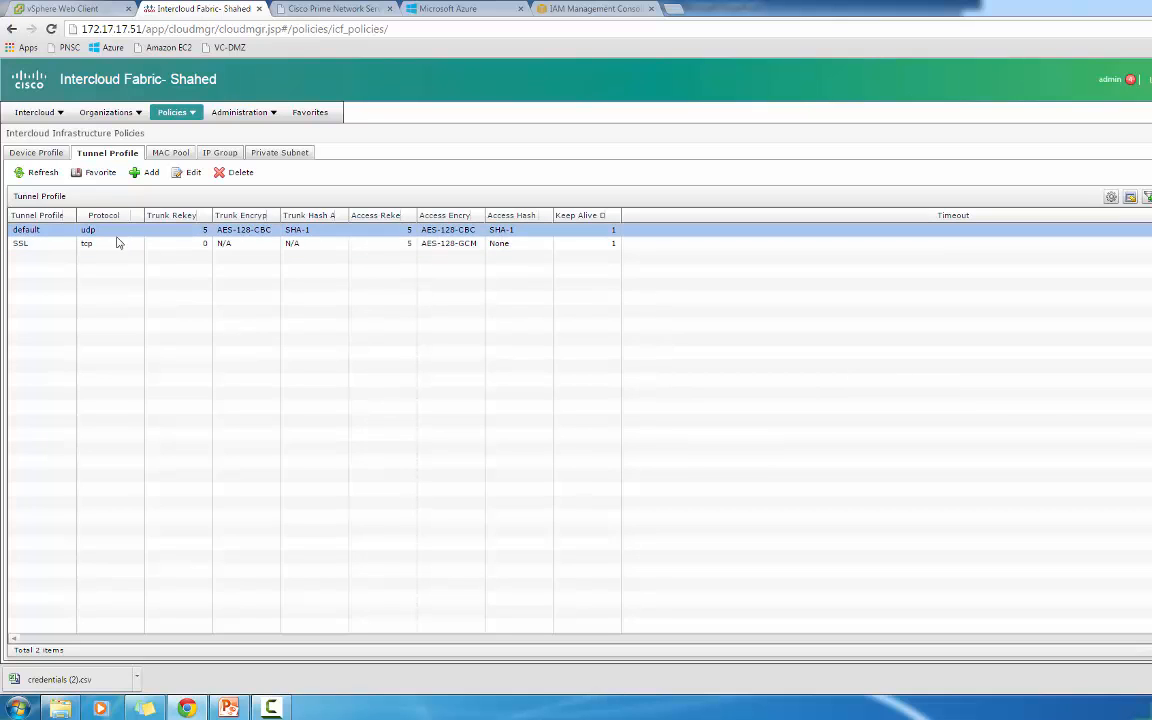
pyautogui.click(106, 246)
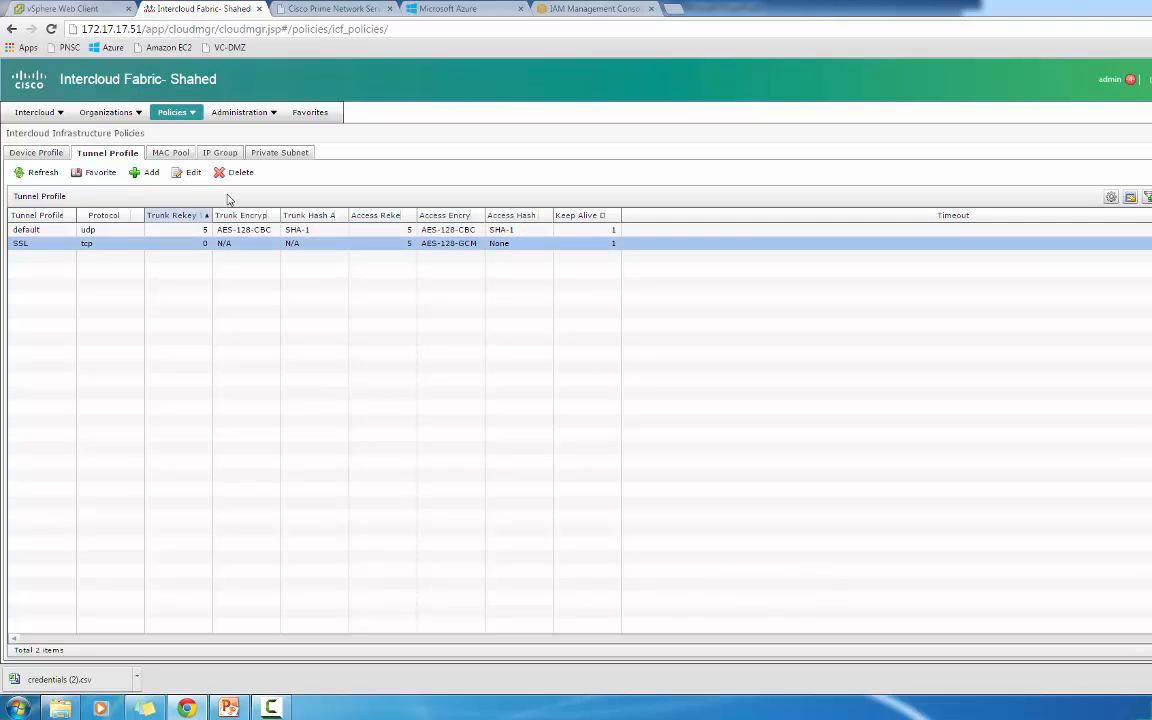
pyautogui.click(191, 173)
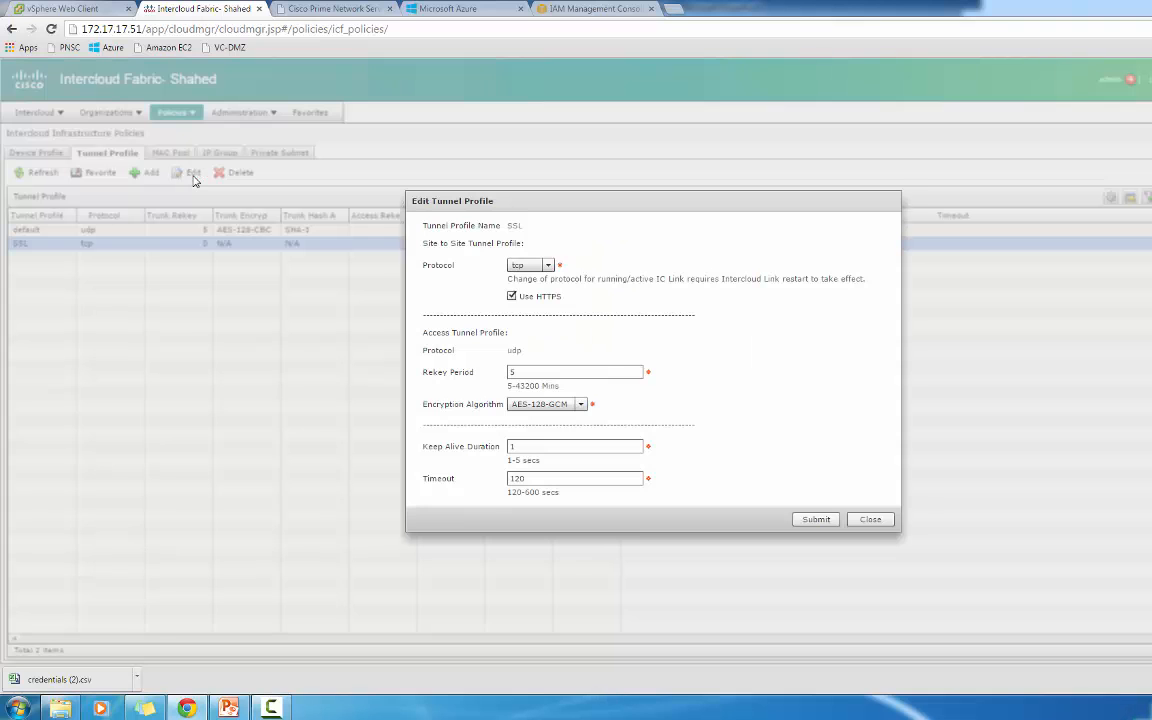
pyautogui.click(528, 265)
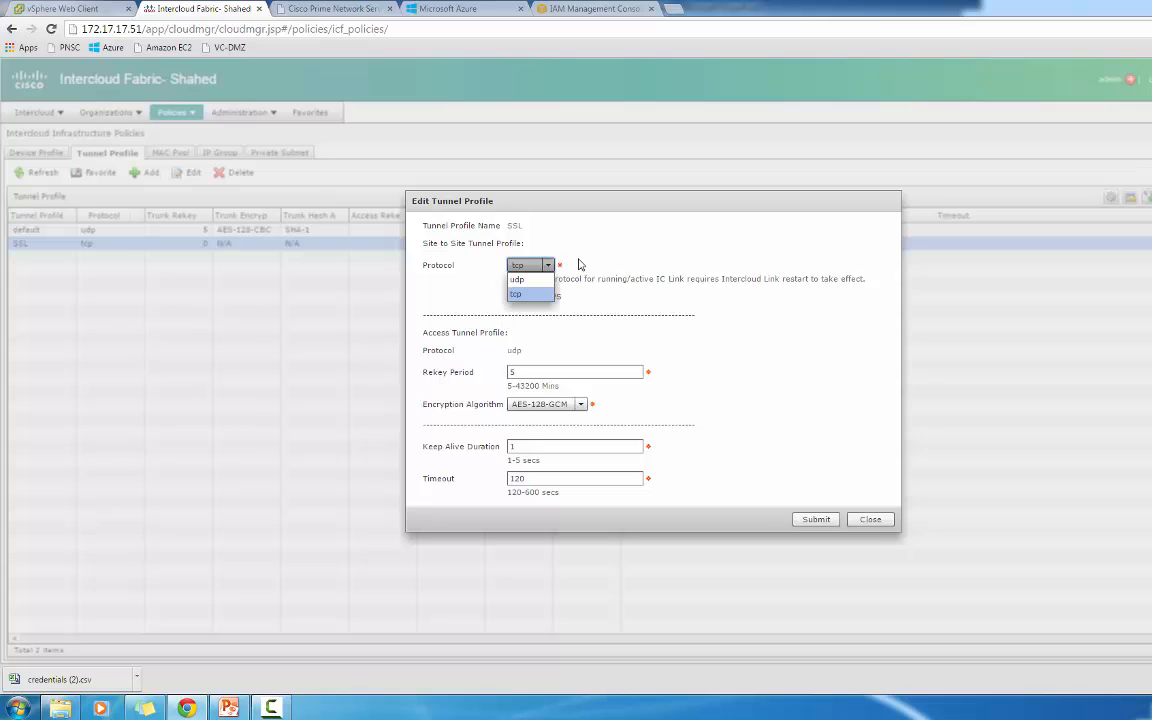
pyautogui.click(650, 256)
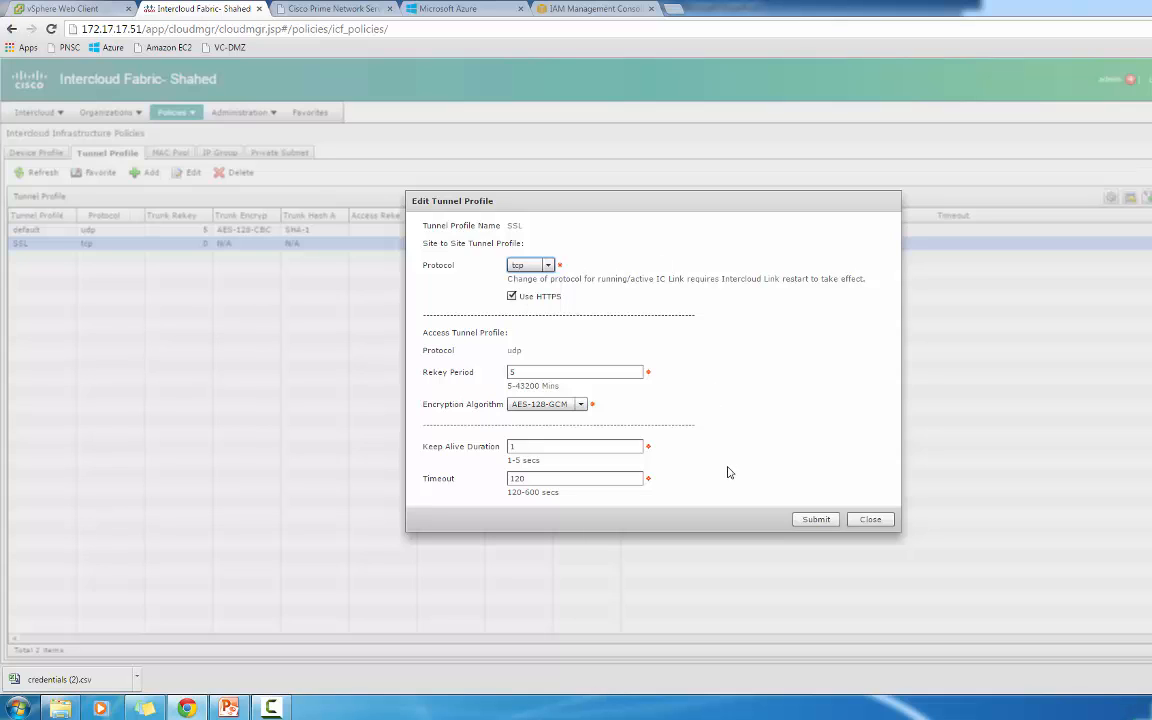
pyautogui.click(870, 519)
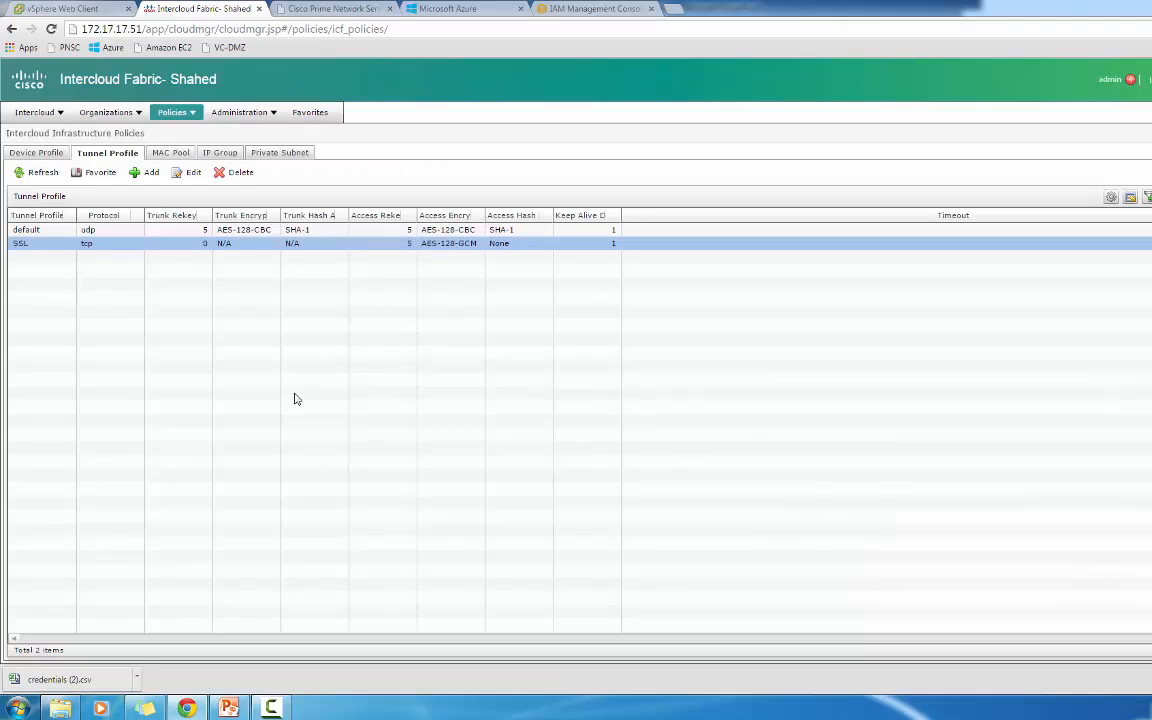
# Step: Start a new IcfCloud setup and enter an IcfCloud name made of Amazon, the user's name and the suffix 2
pyautogui.click(58, 114)
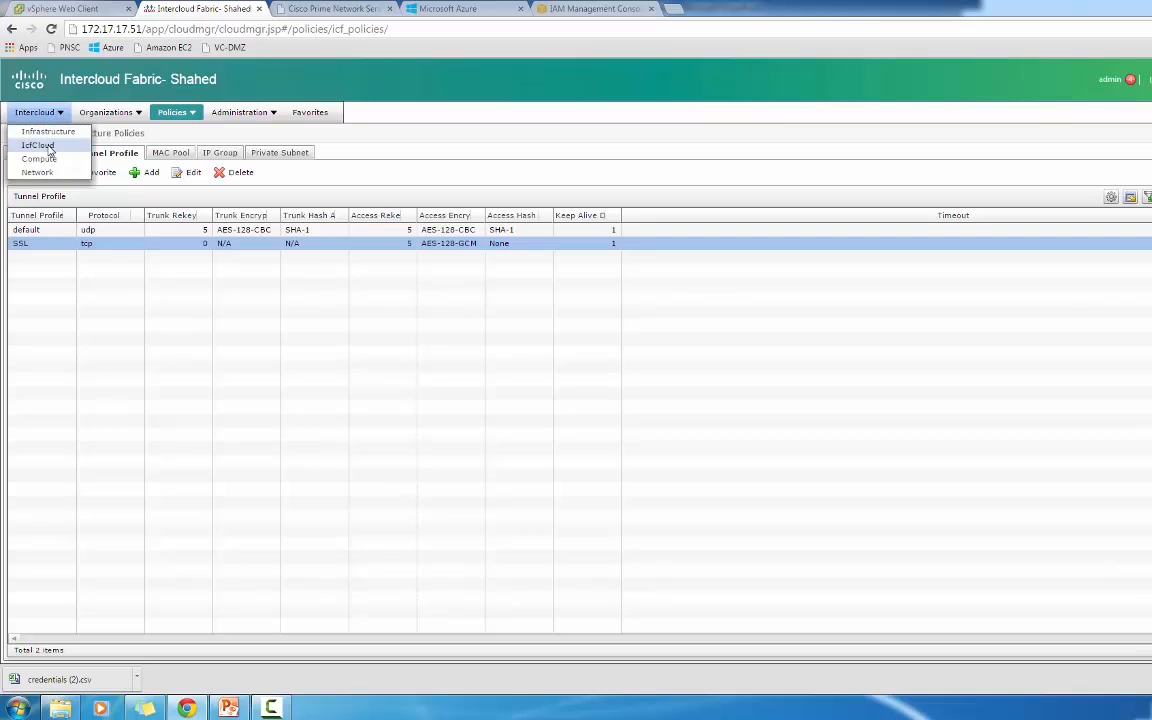
pyautogui.click(47, 148)
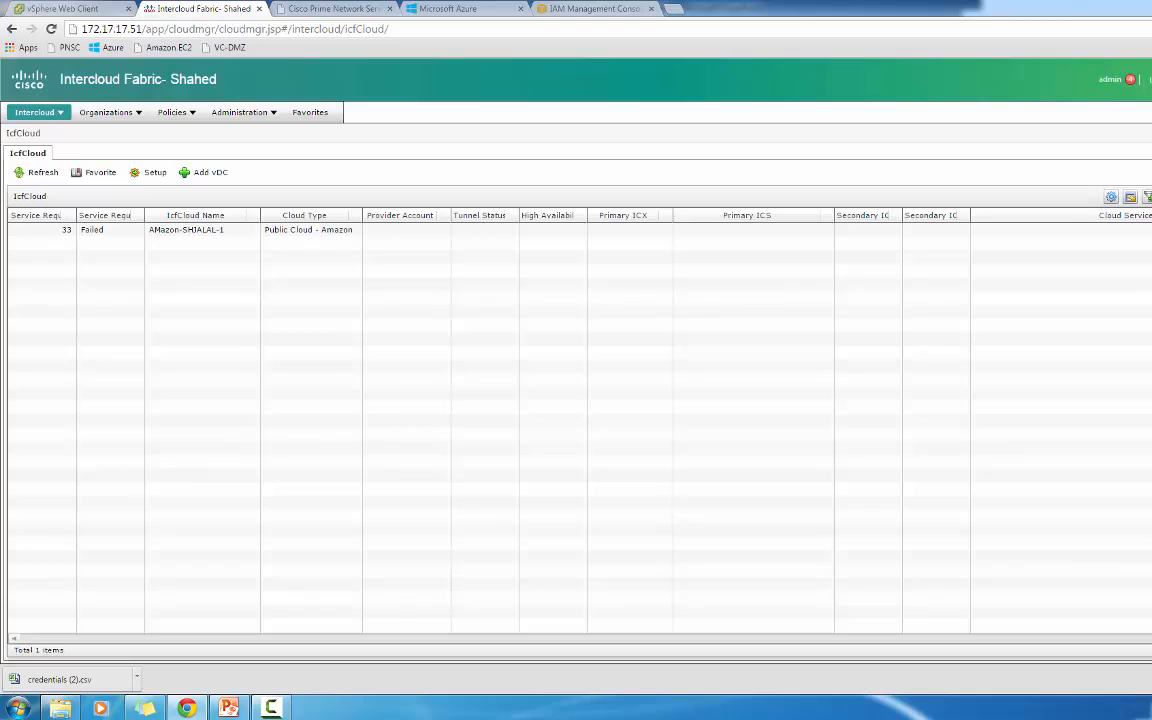
pyautogui.click(153, 174)
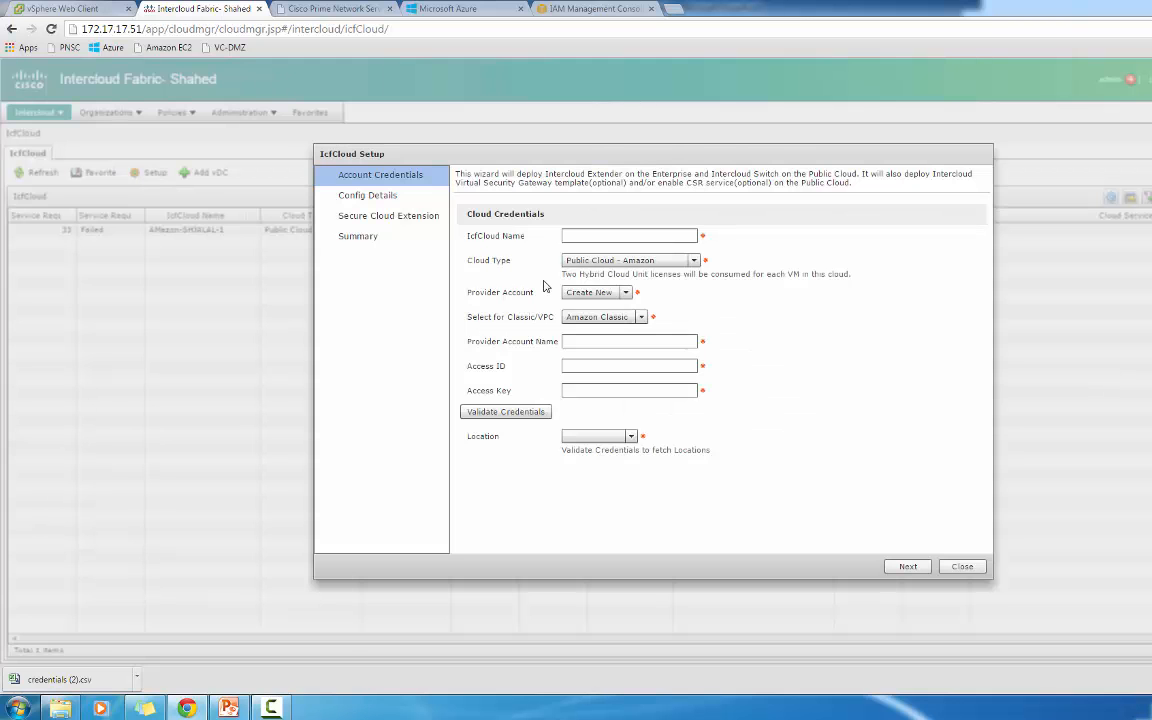
pyautogui.click(589, 232)
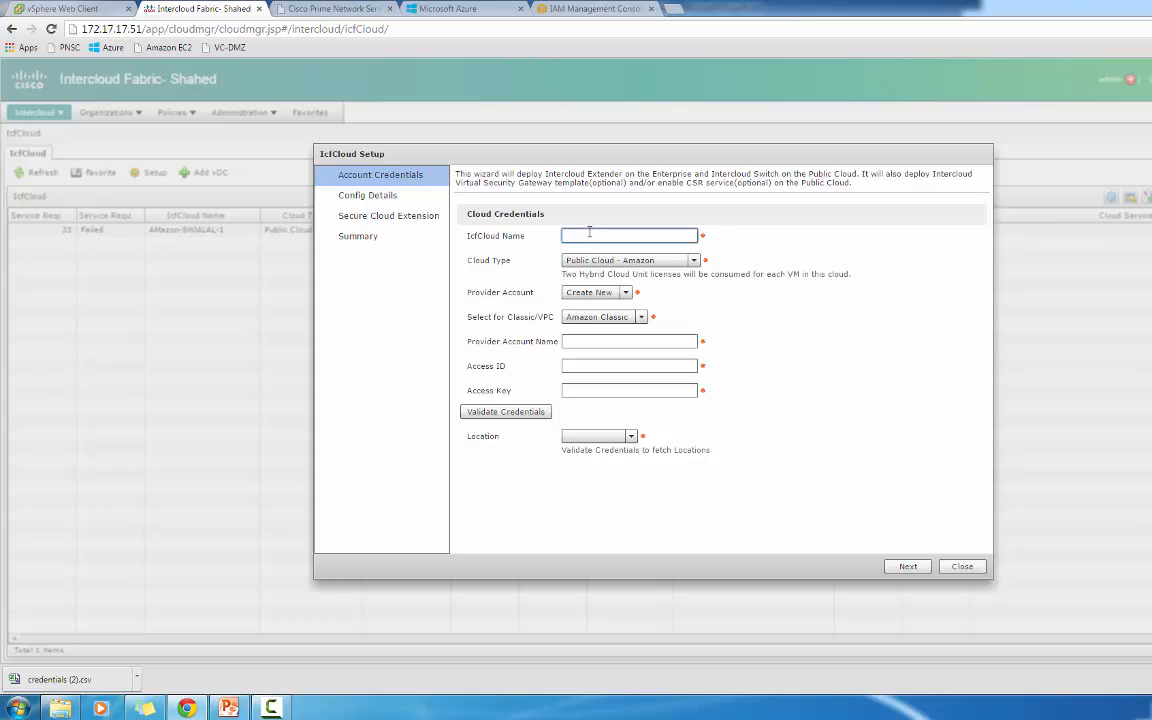
pyautogui.write('Amazon-SHJALAL-2')
# Step: Copy the IcfCloud name into the provider account name
pyautogui.click(590, 339)
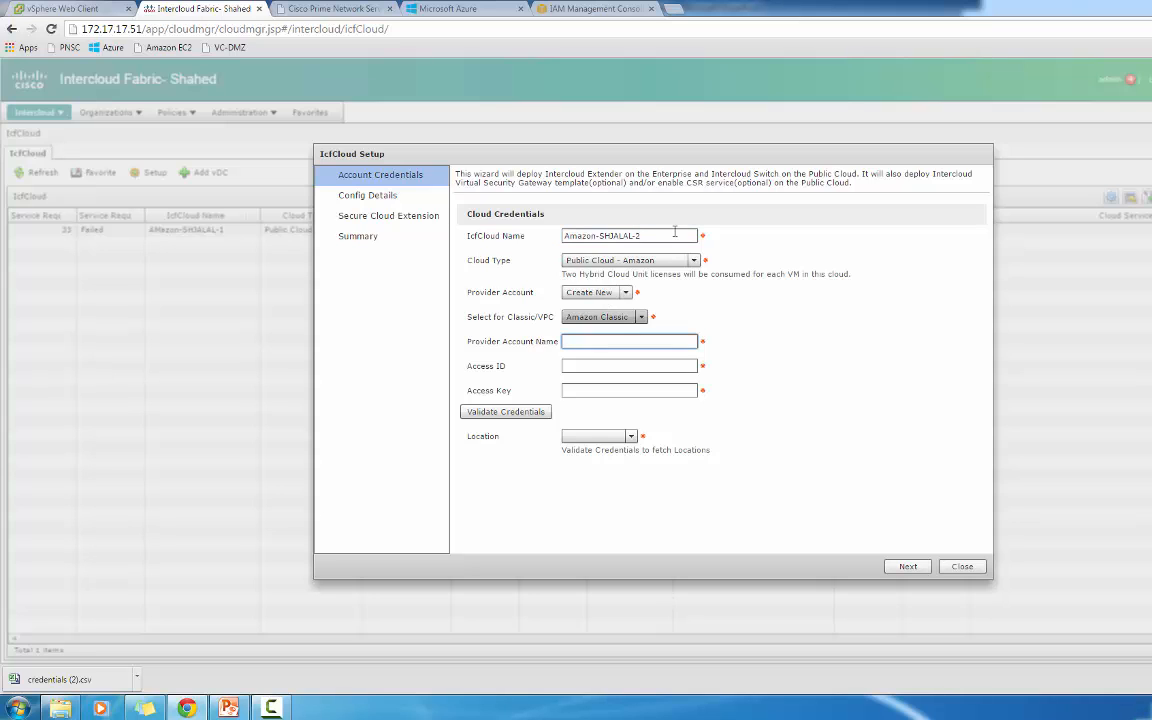
pyautogui.moveTo(661, 237); pyautogui.dragTo(555, 236)
pyautogui.hotkey('ctrl', 'c')
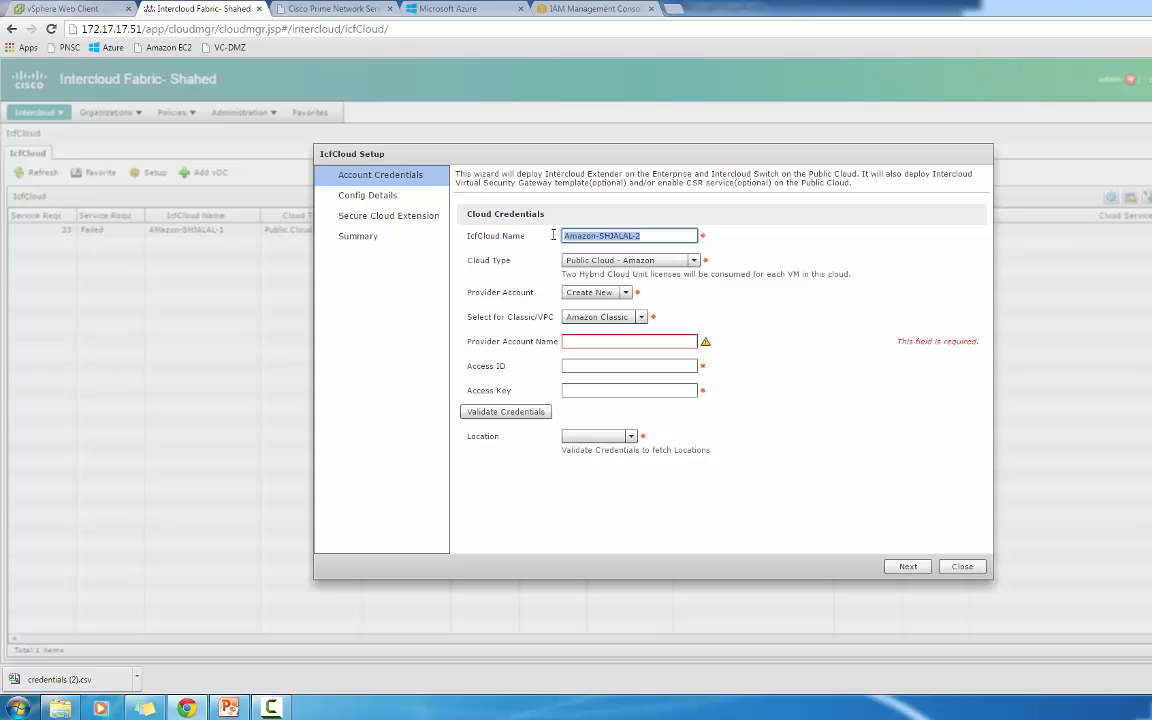
pyautogui.click(570, 340)
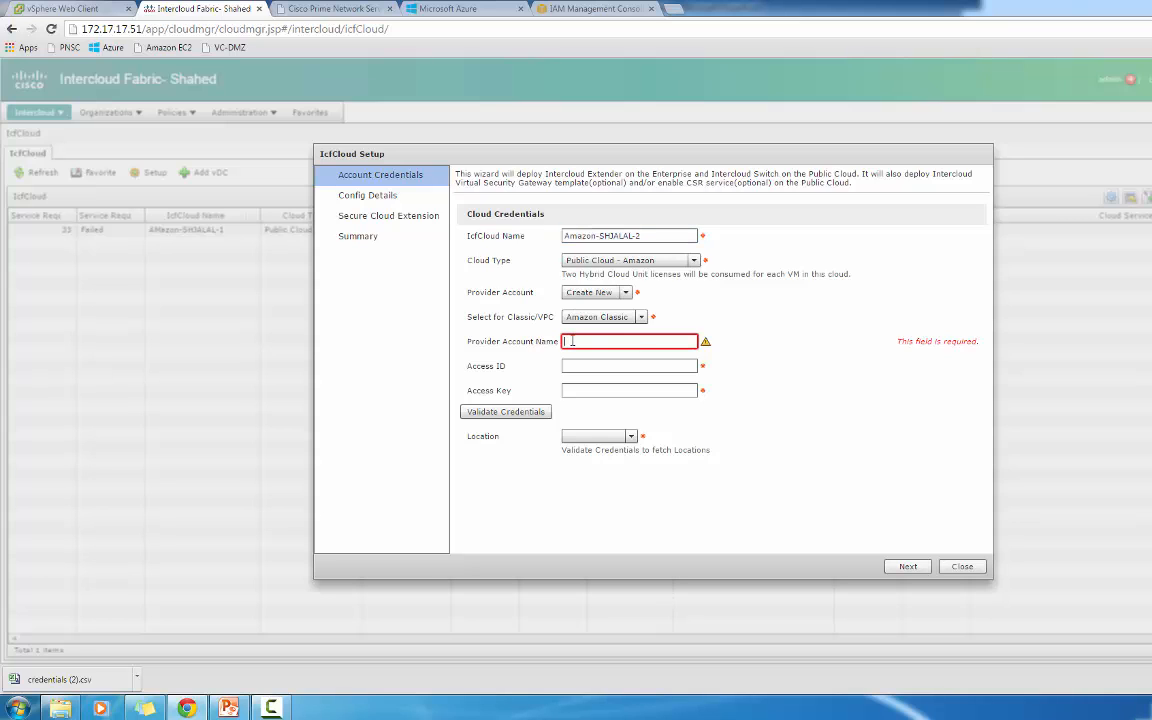
pyautogui.hotkey('ctrl', 'v')
# Step: Switch to the AWS IAM console, dismiss the access key dialog and go to the AWS services overview
pyautogui.click(600, 9)
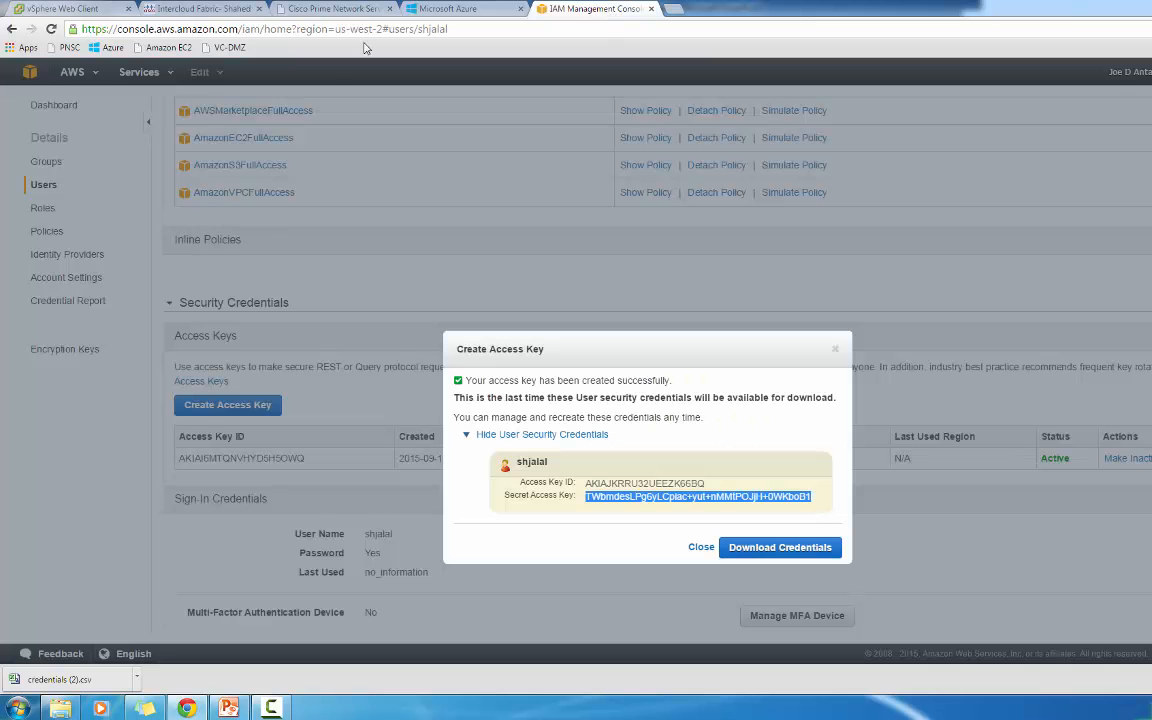
pyautogui.click(833, 352)
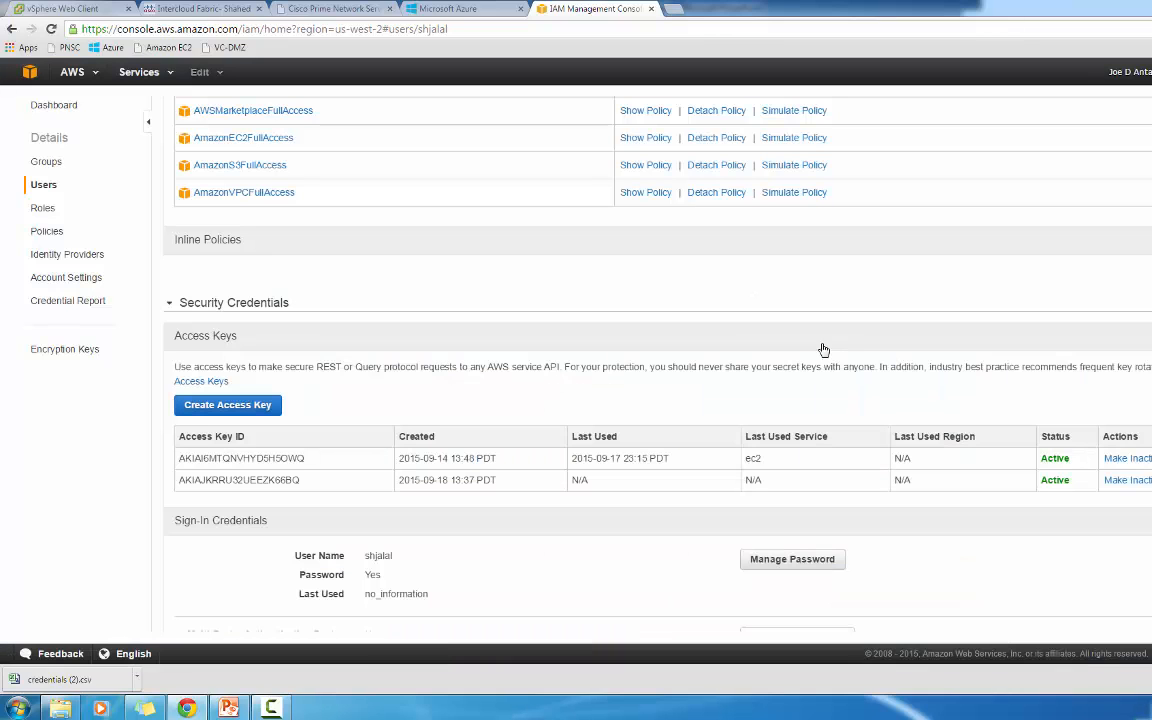
pyautogui.click(42, 106)
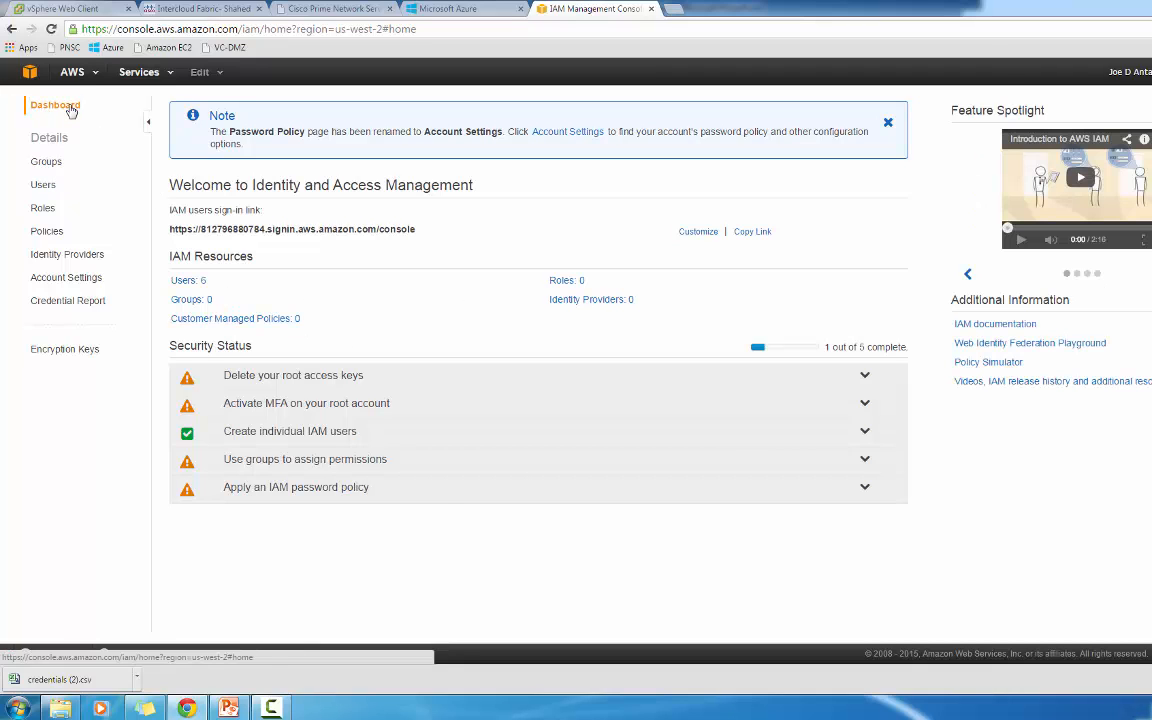
pyautogui.click(32, 73)
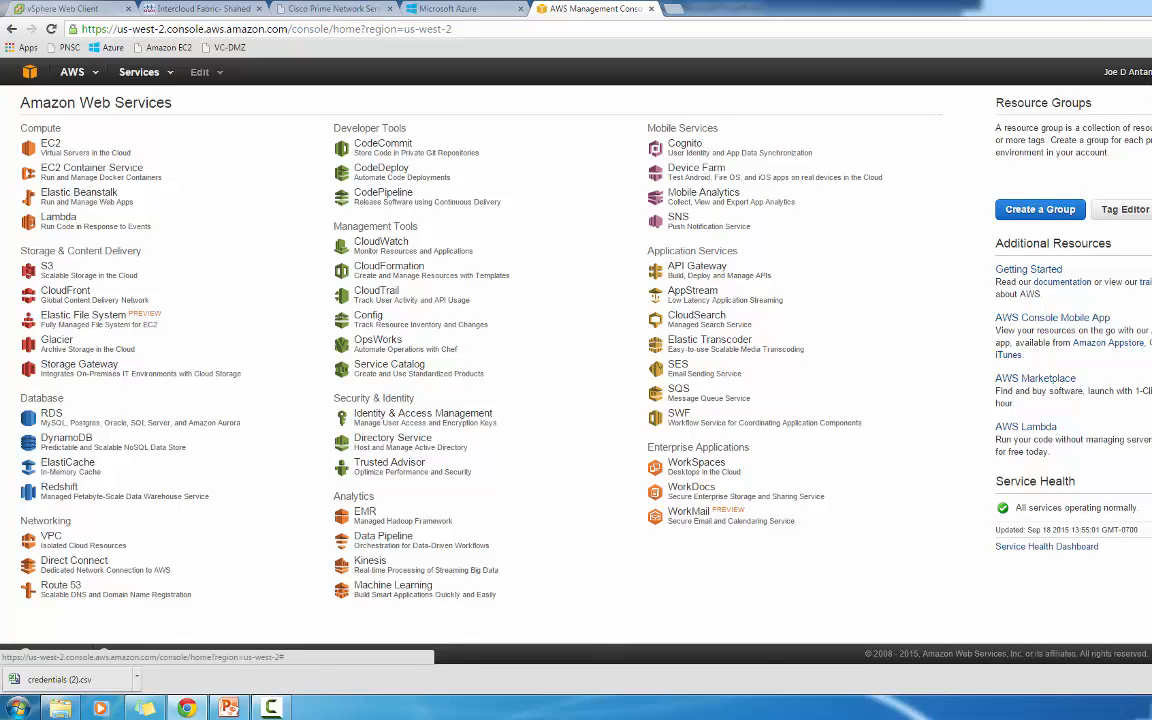
# Step: Go to the AWS account's security credentials and open the IAM user that has a console password
pyautogui.click(1128, 72)
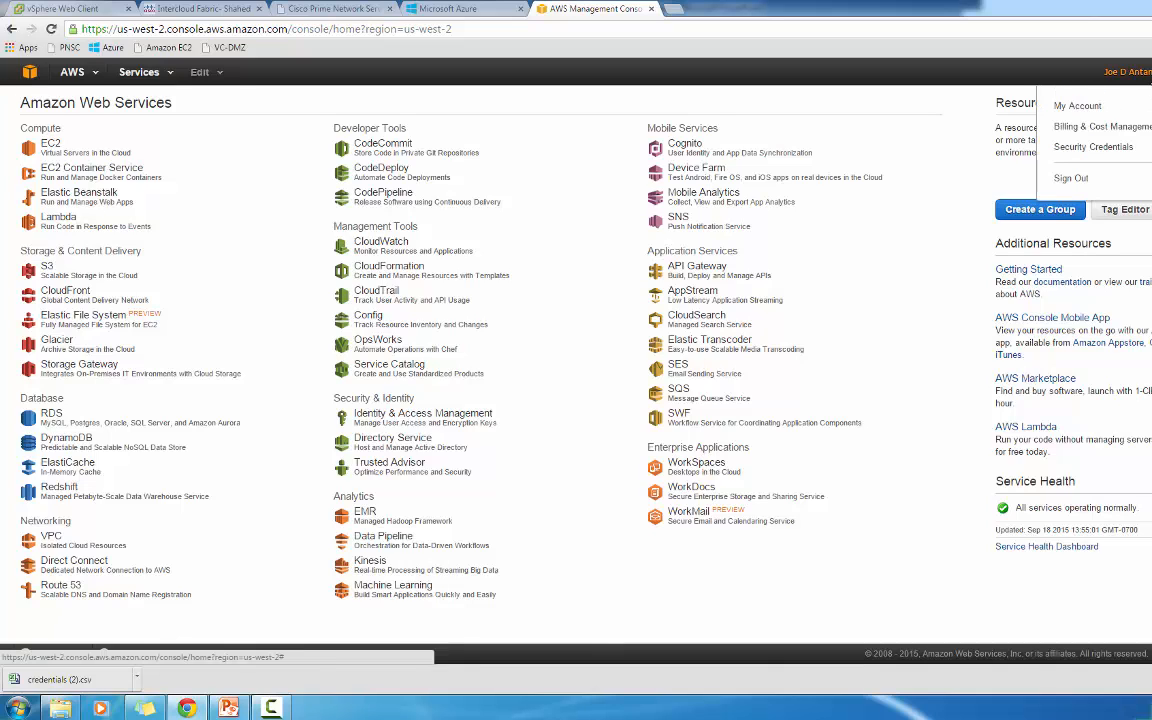
pyautogui.click(1119, 148)
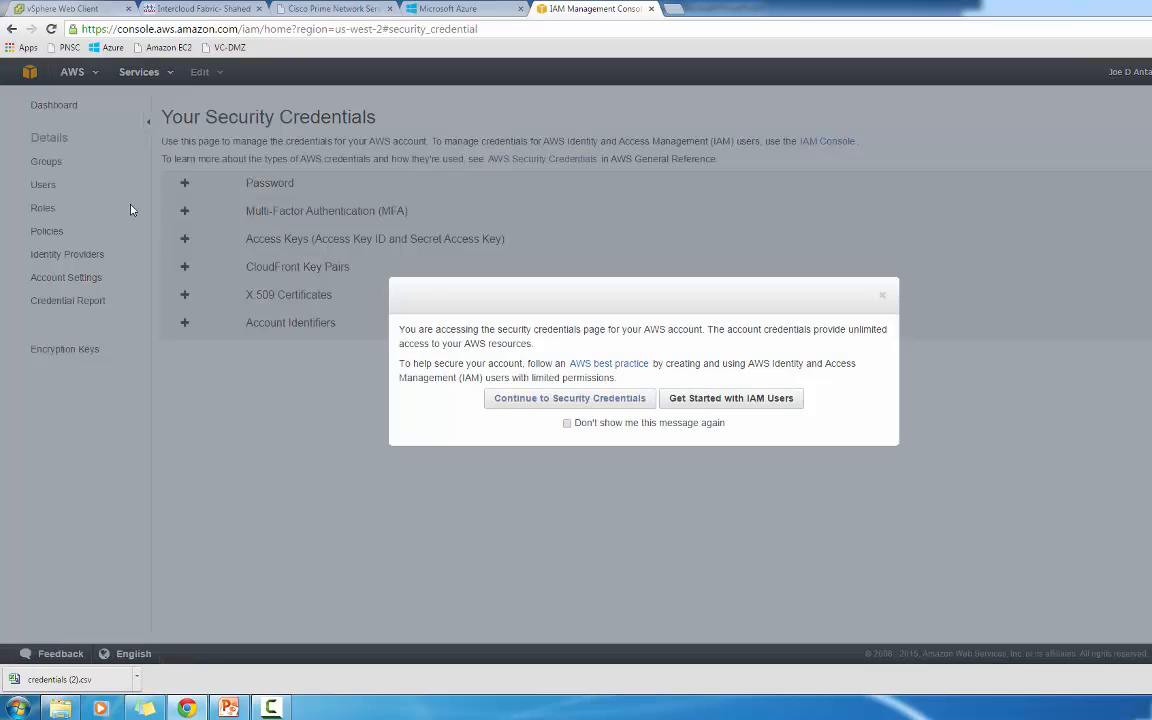
pyautogui.click(572, 400)
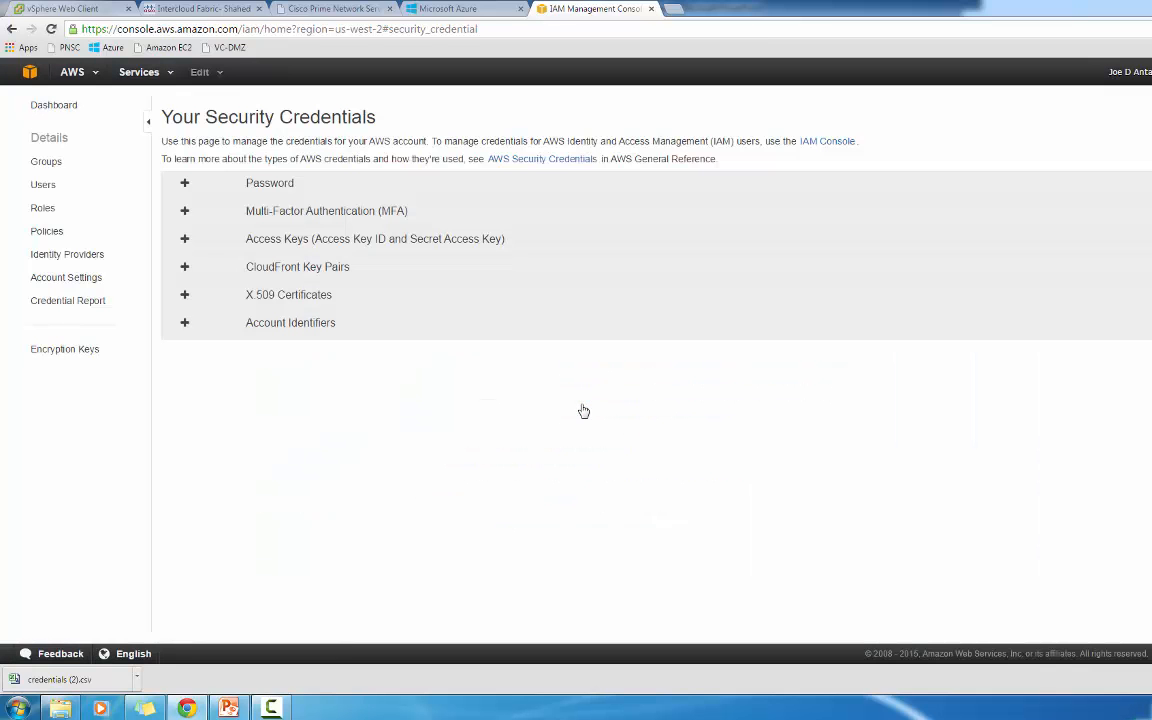
pyautogui.click(47, 186)
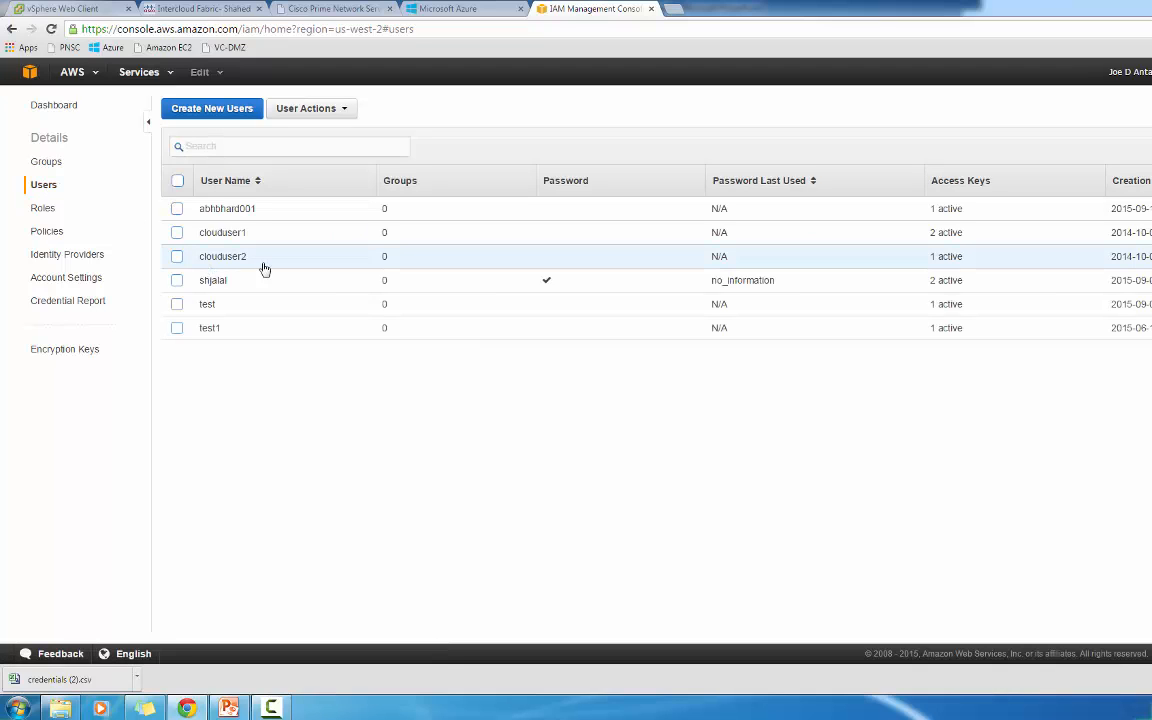
pyautogui.click(213, 281)
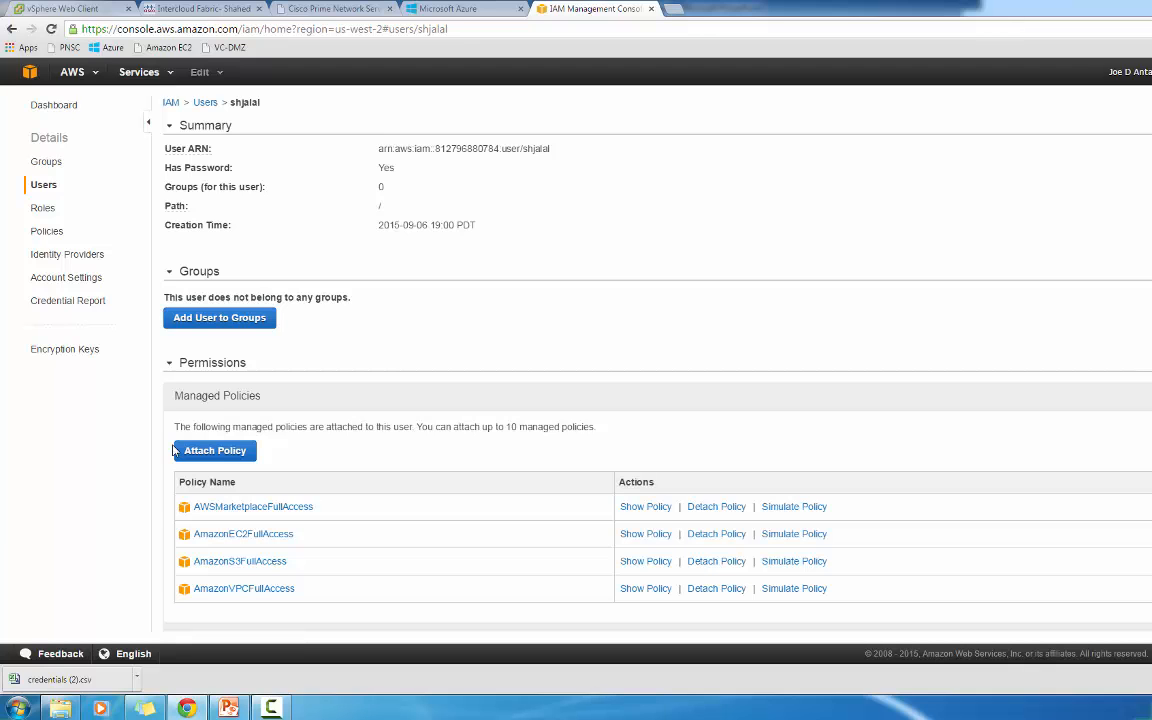
# Step: Search the policies that can be attached to the user for "ec2" and leave without attaching any
pyautogui.click(228, 455)
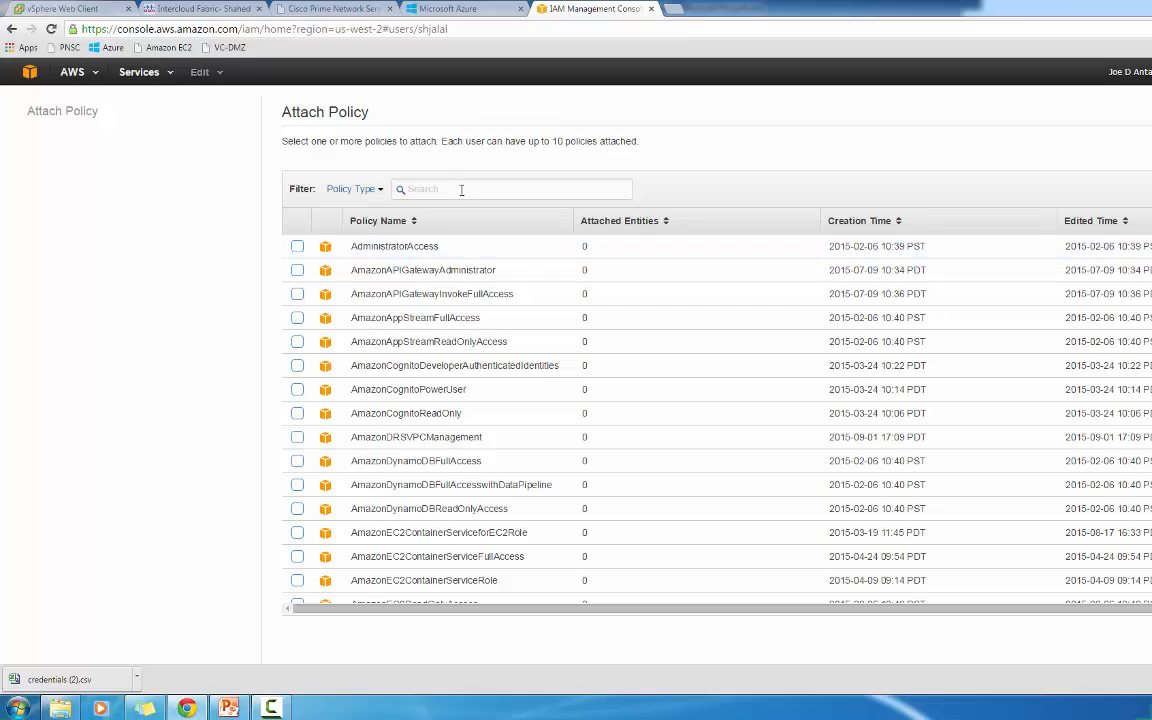
pyautogui.click(461, 189)
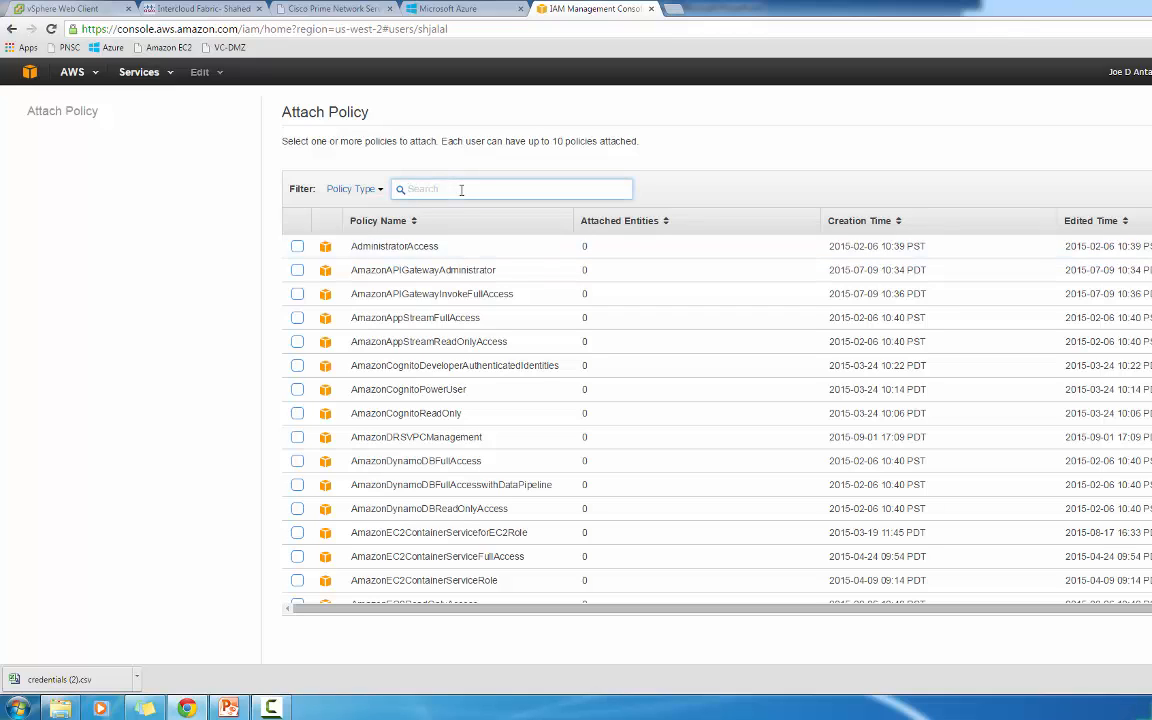
pyautogui.write('ec2')
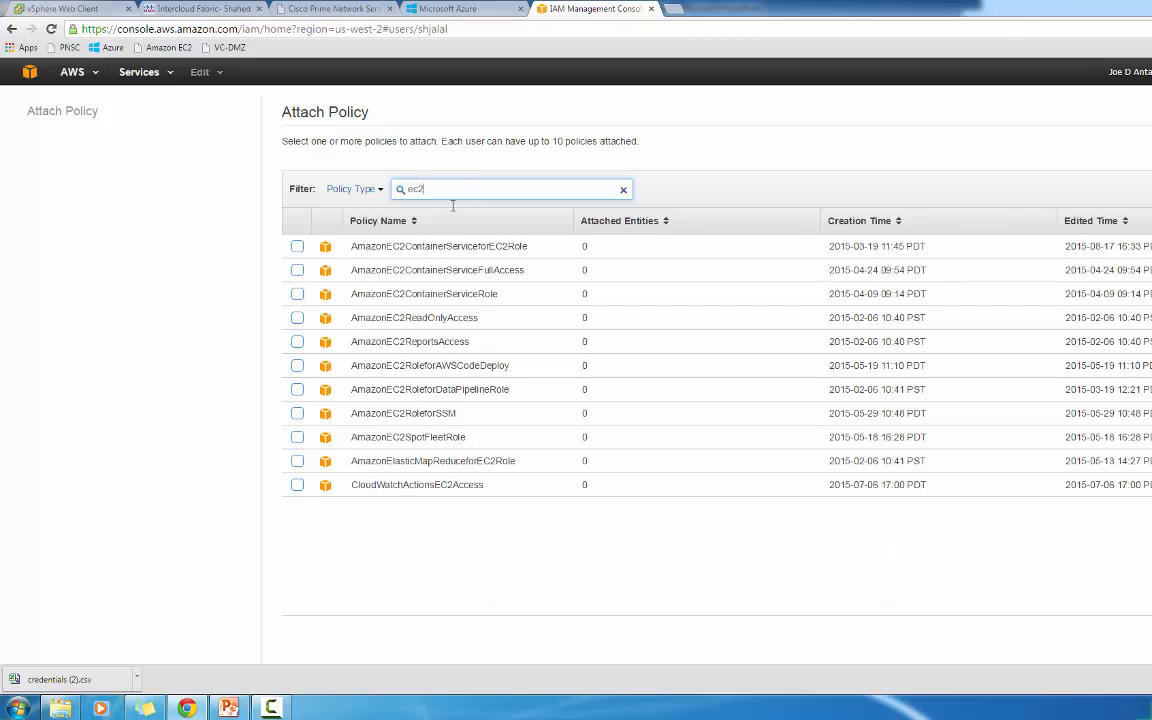
pyautogui.write('f')
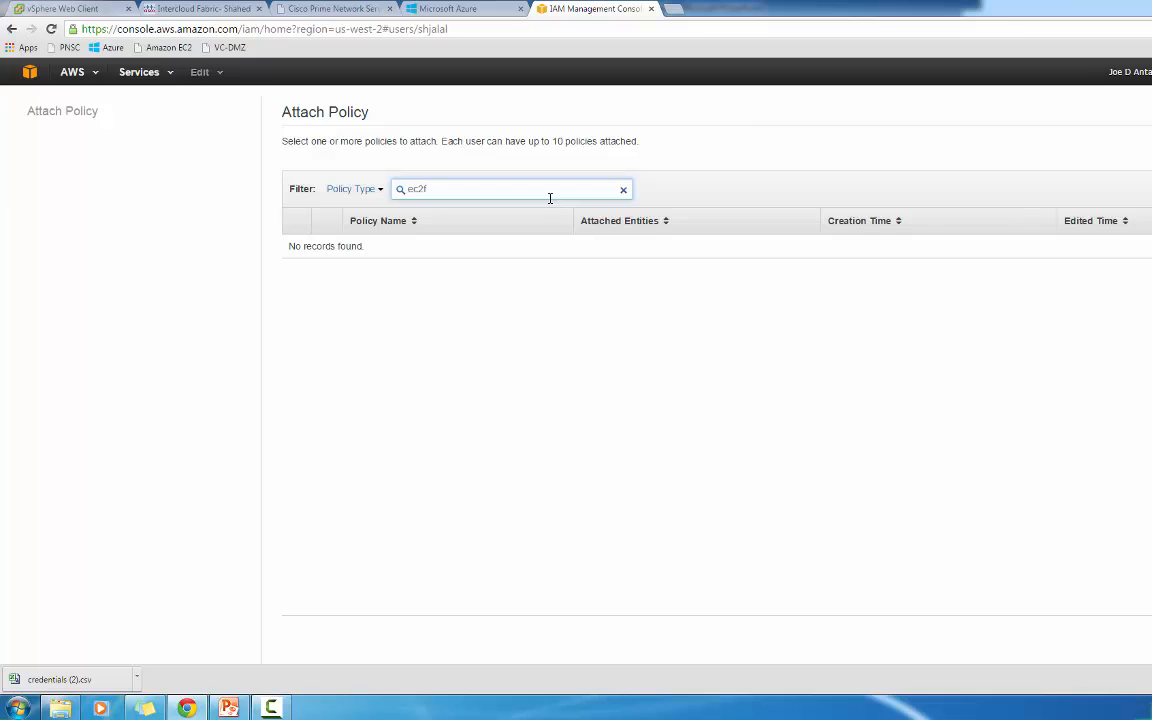
pyautogui.press('BackSpace')
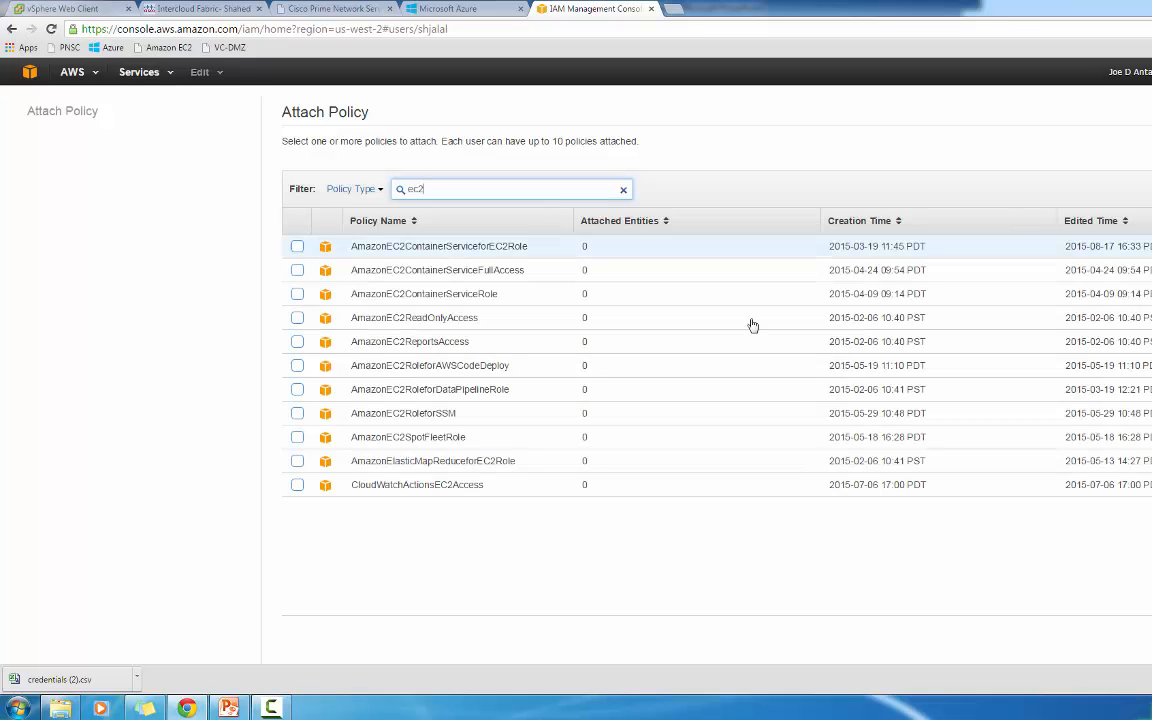
pyautogui.click(1150, 641)
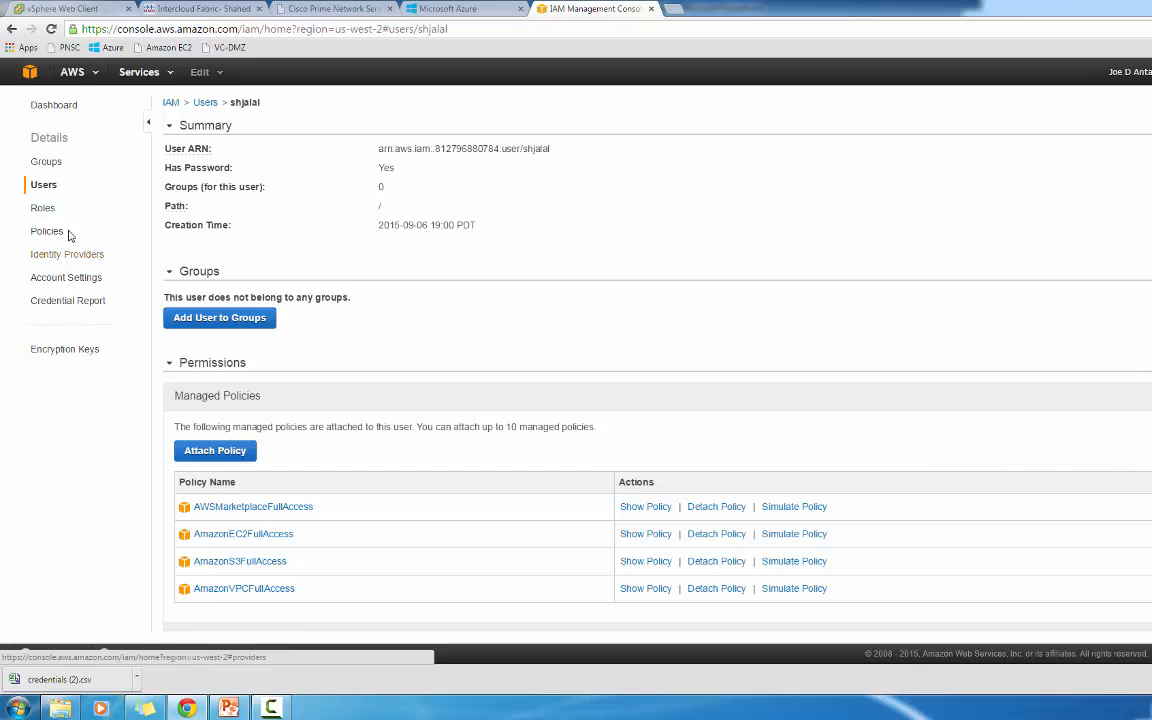
# Step: Delete the user's older access key, created 2015-09-14
pyautogui.scroll(-3, 335, 267)
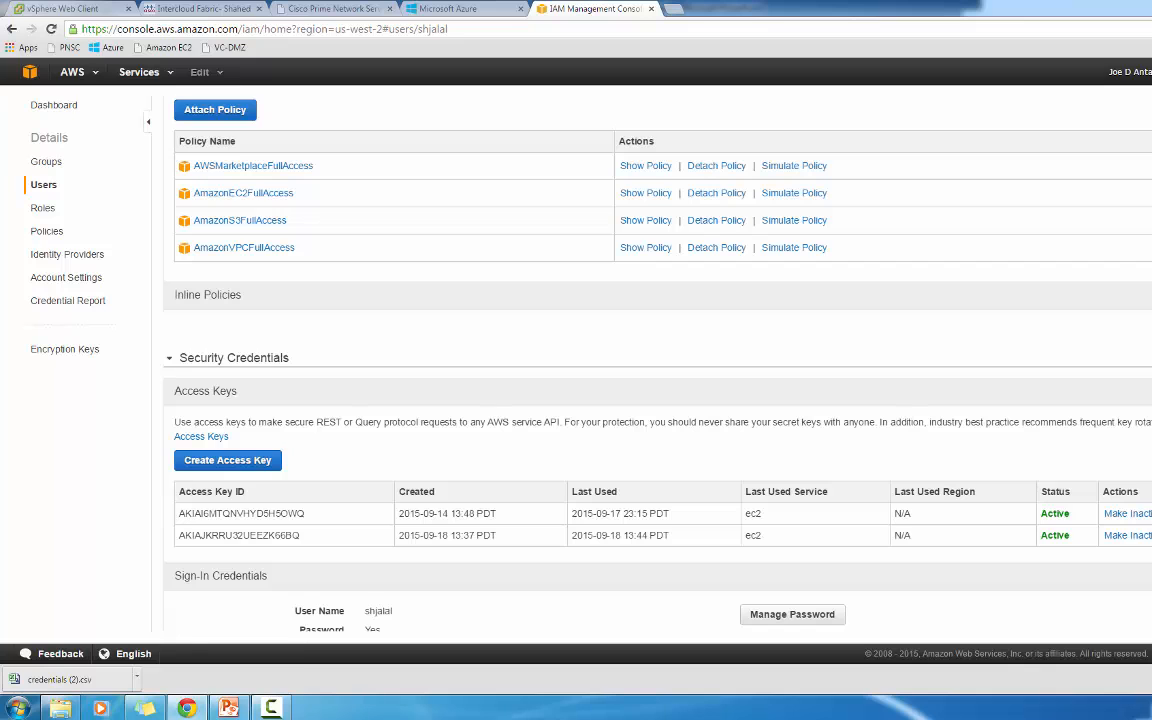
pyautogui.click(1150, 535)
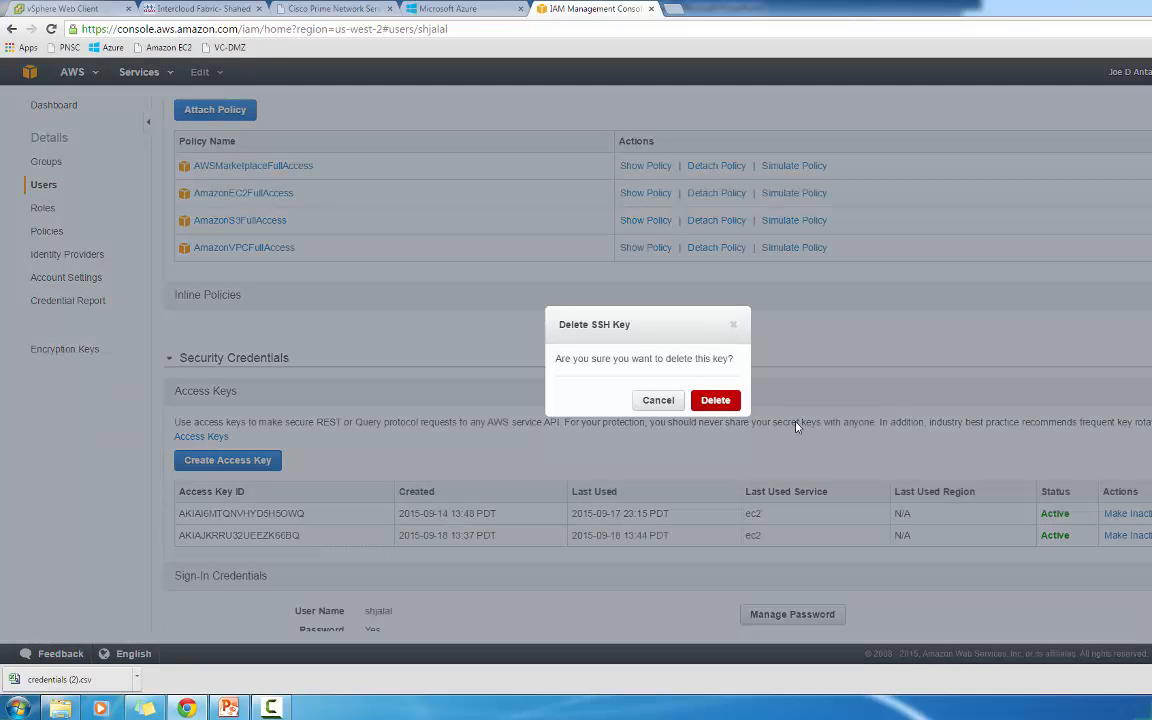
pyautogui.click(716, 400)
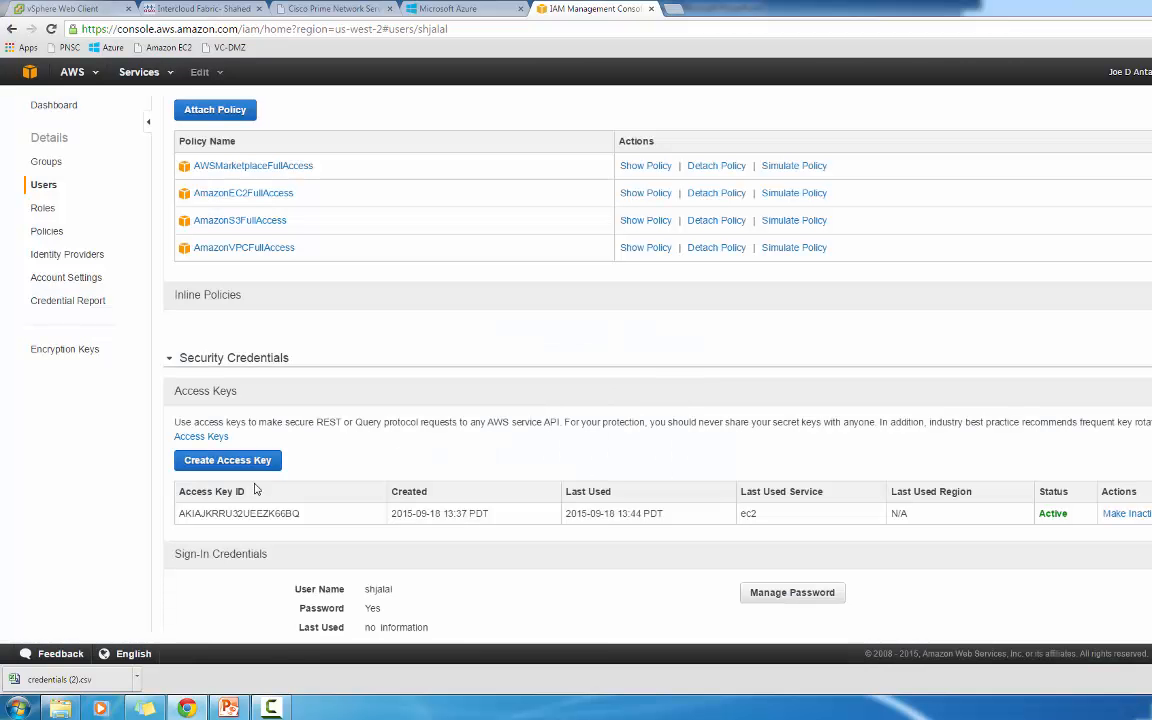
# Step: Create a new access key for the user, reveal its security credentials and download them
pyautogui.click(256, 463)
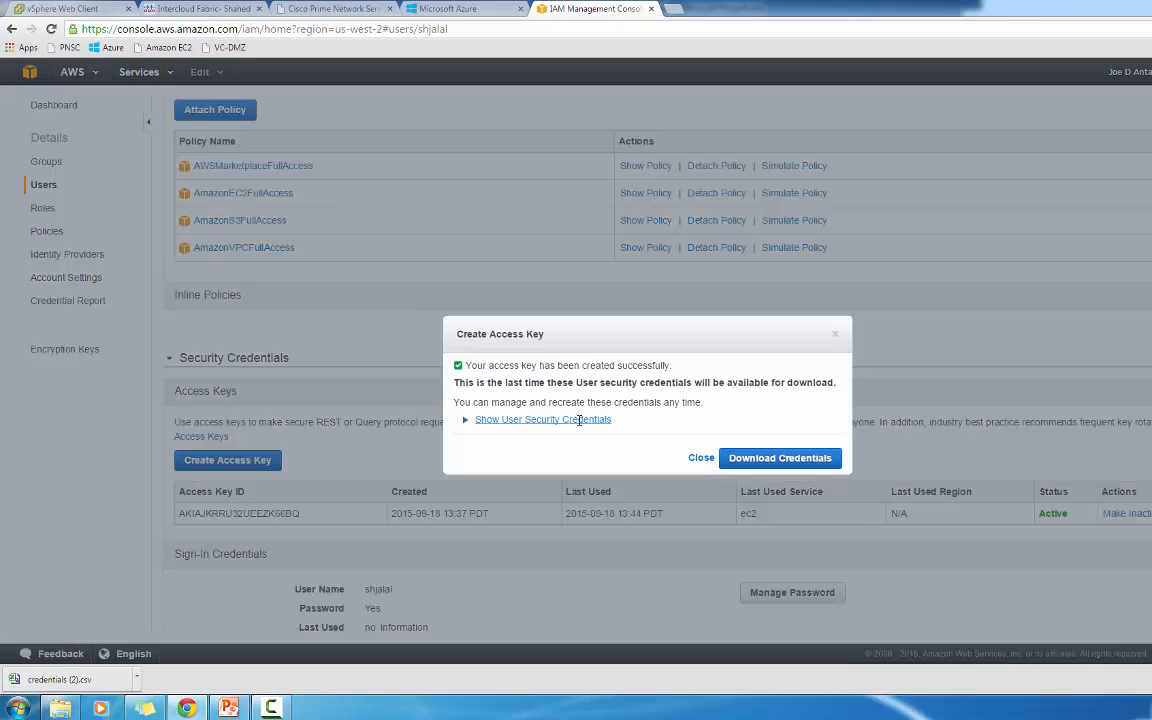
pyautogui.click(579, 420)
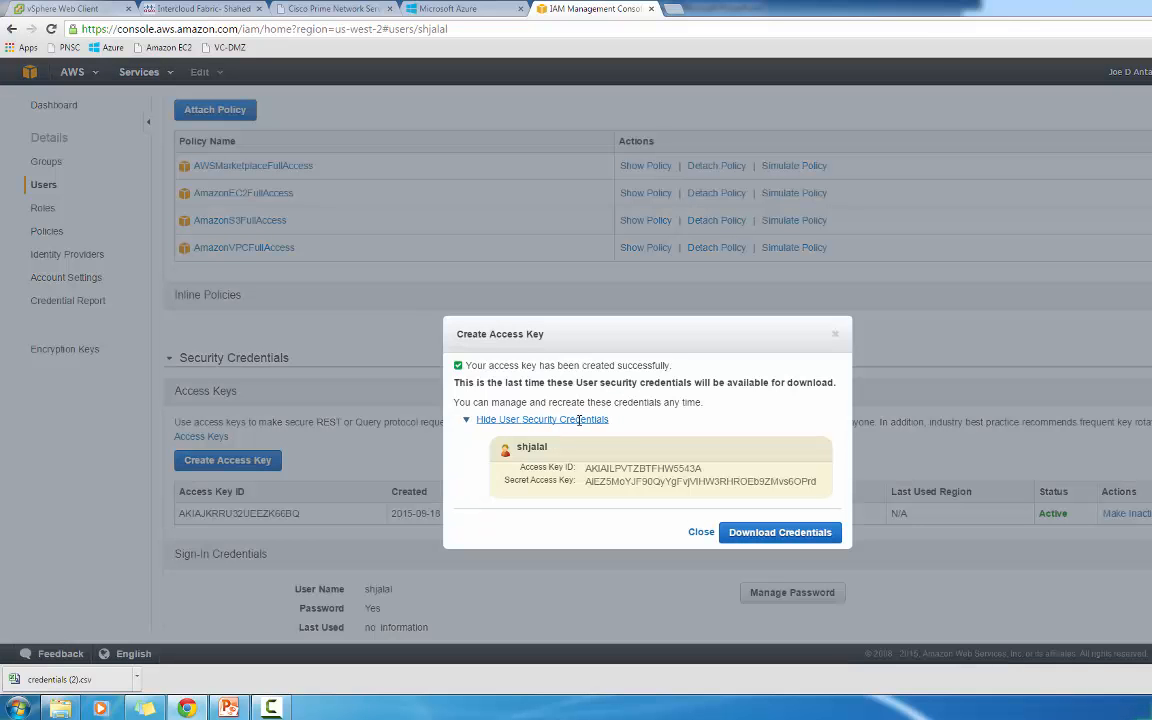
pyautogui.click(777, 540)
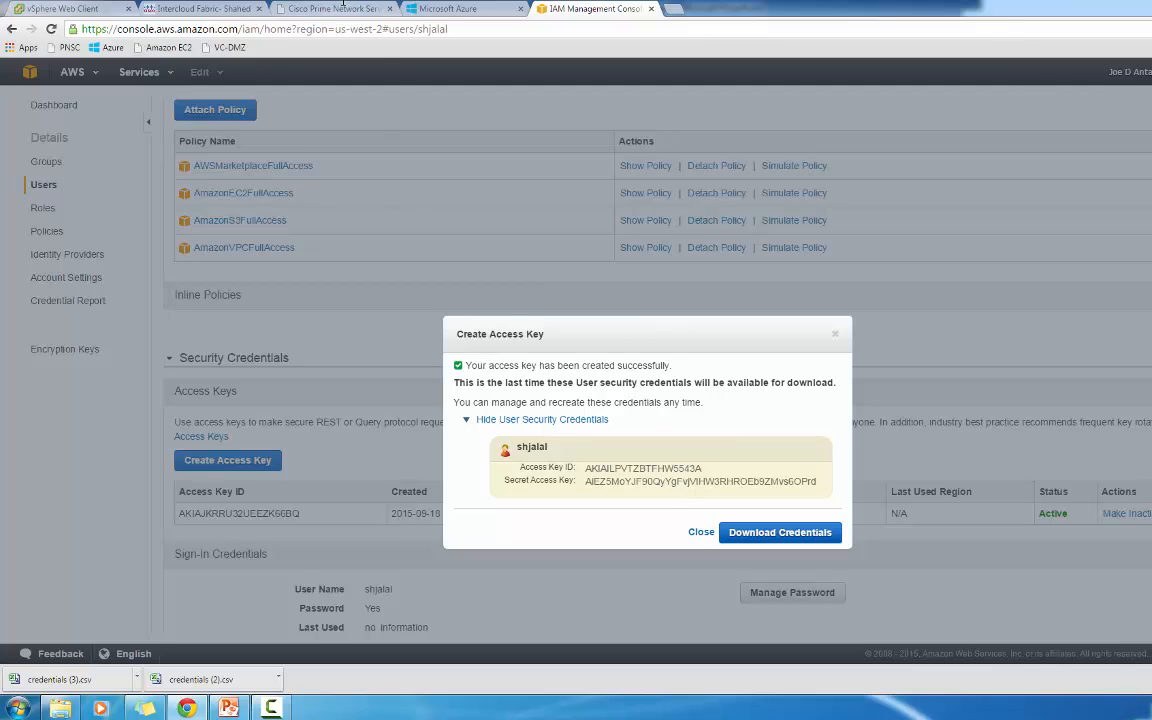
# Step: Copy the new access key ID from AWS into the Access ID field of the Intercloud Fabric IcfCloud setup
pyautogui.click(216, 9)
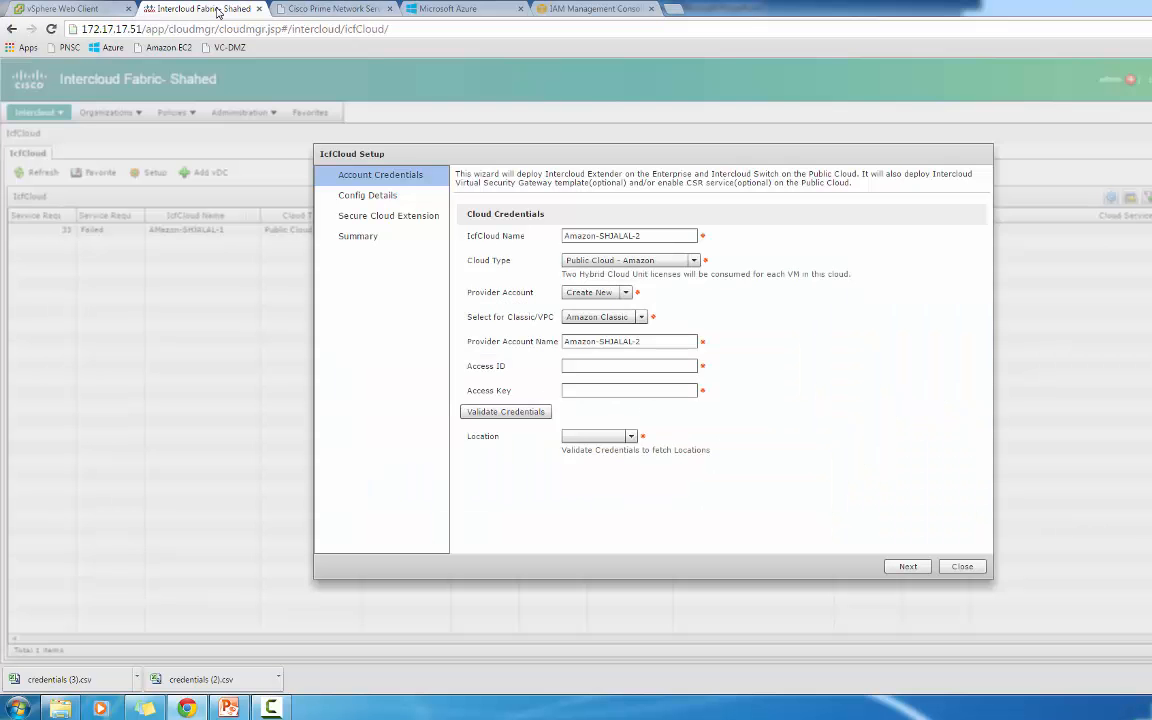
pyautogui.click(591, 9)
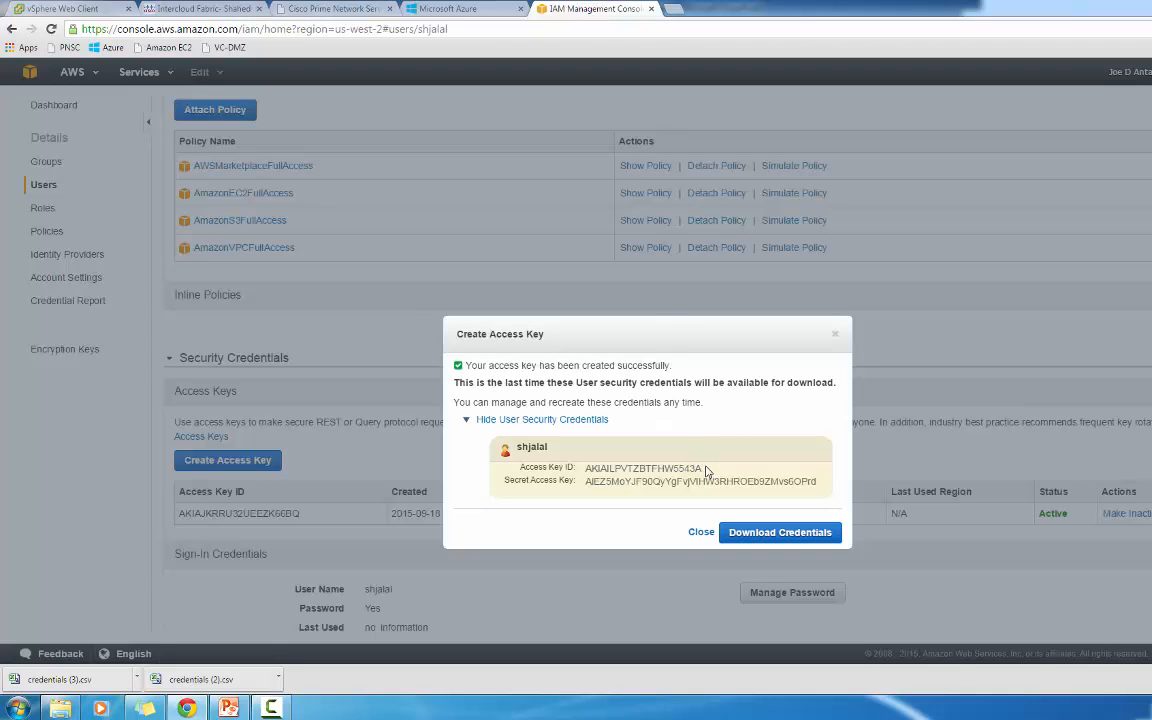
pyautogui.moveTo(705, 470); pyautogui.dragTo(588, 470)
pyautogui.hotkey('ctrl', 'c')
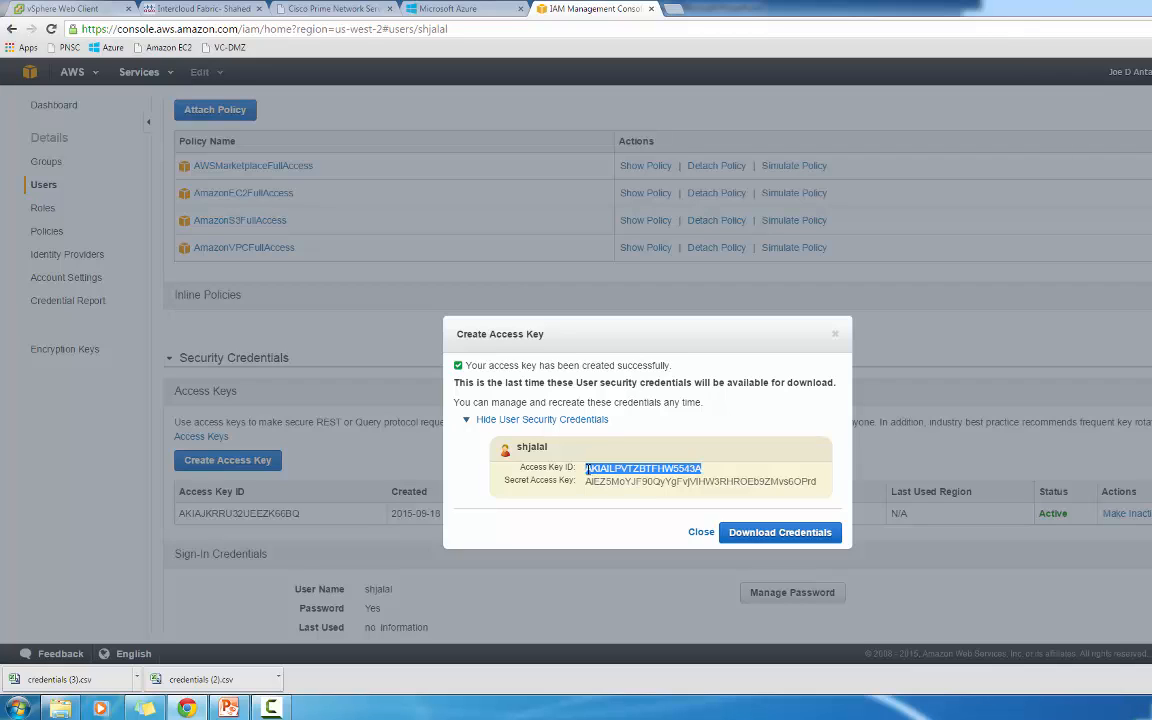
pyautogui.click(170, 14)
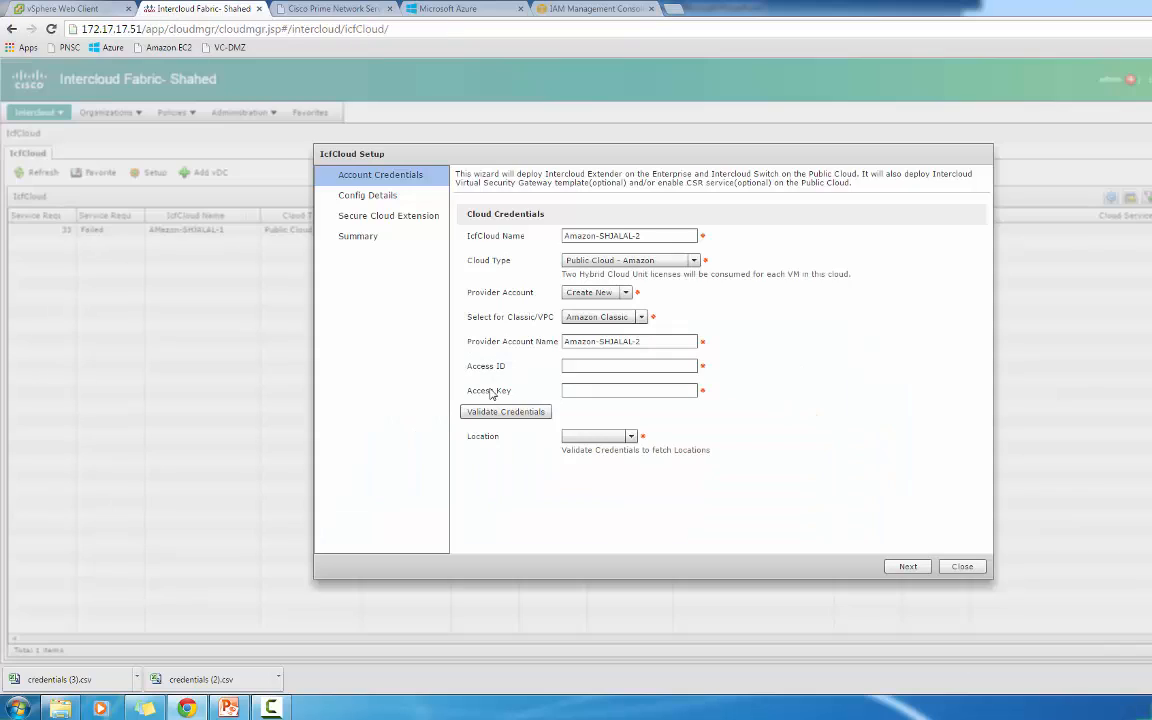
pyautogui.click(574, 367)
pyautogui.hotkey('ctrl', 'v')
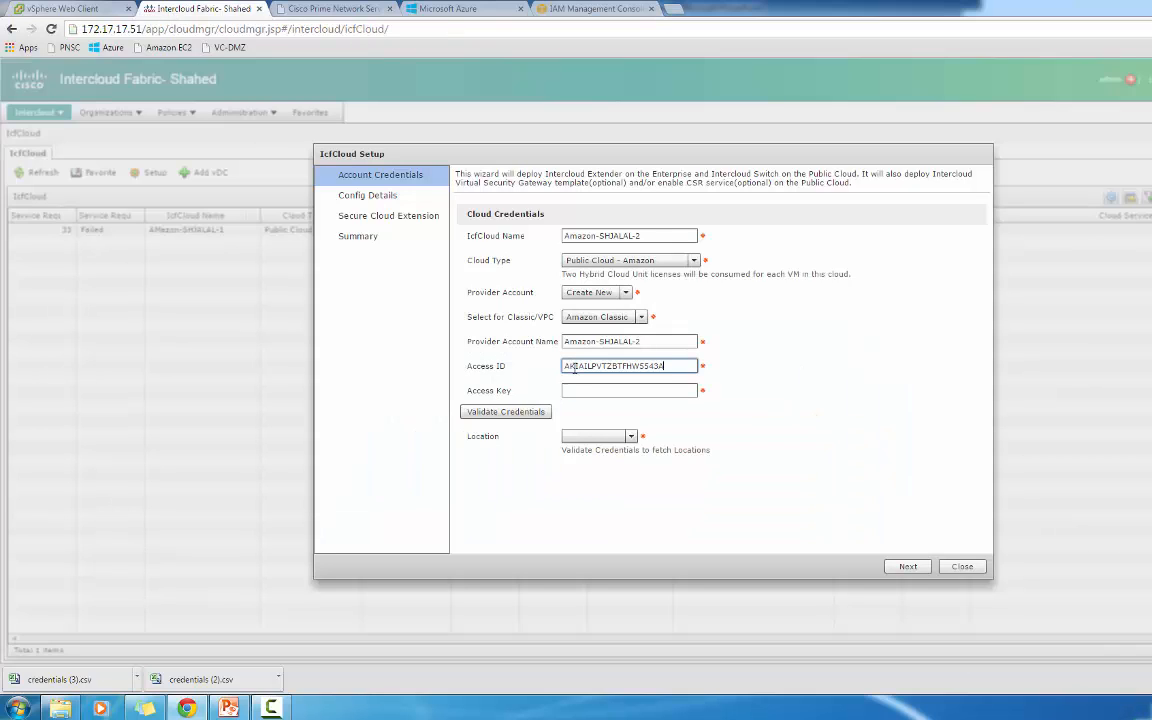
# Step: Copy the secret access key from AWS into the Access Key field of the IcfCloud setup and validate the credentials
pyautogui.click(590, 9)
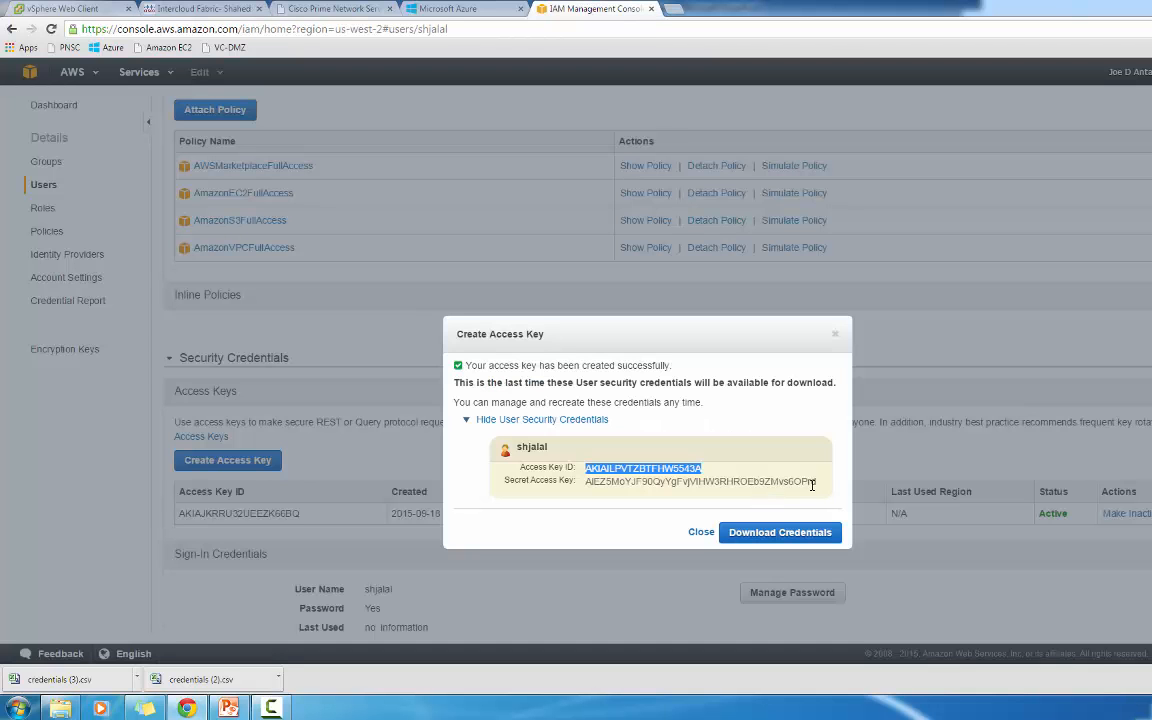
pyautogui.moveTo(817, 483); pyautogui.dragTo(585, 481)
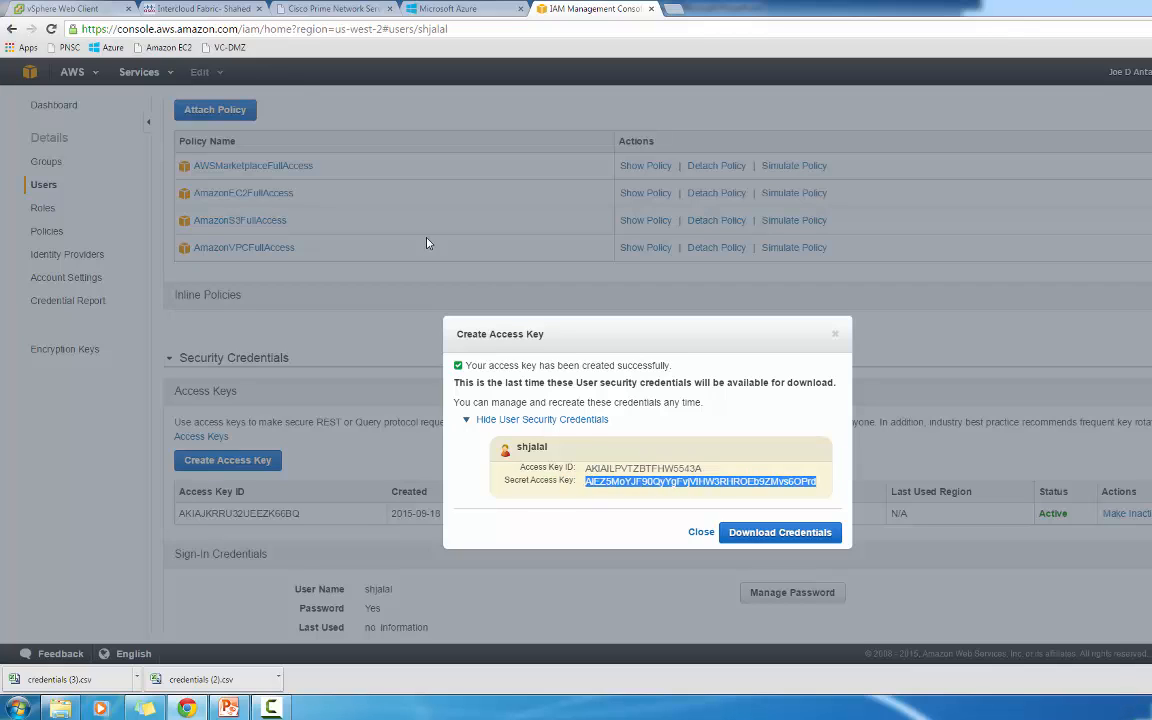
pyautogui.click(200, 9)
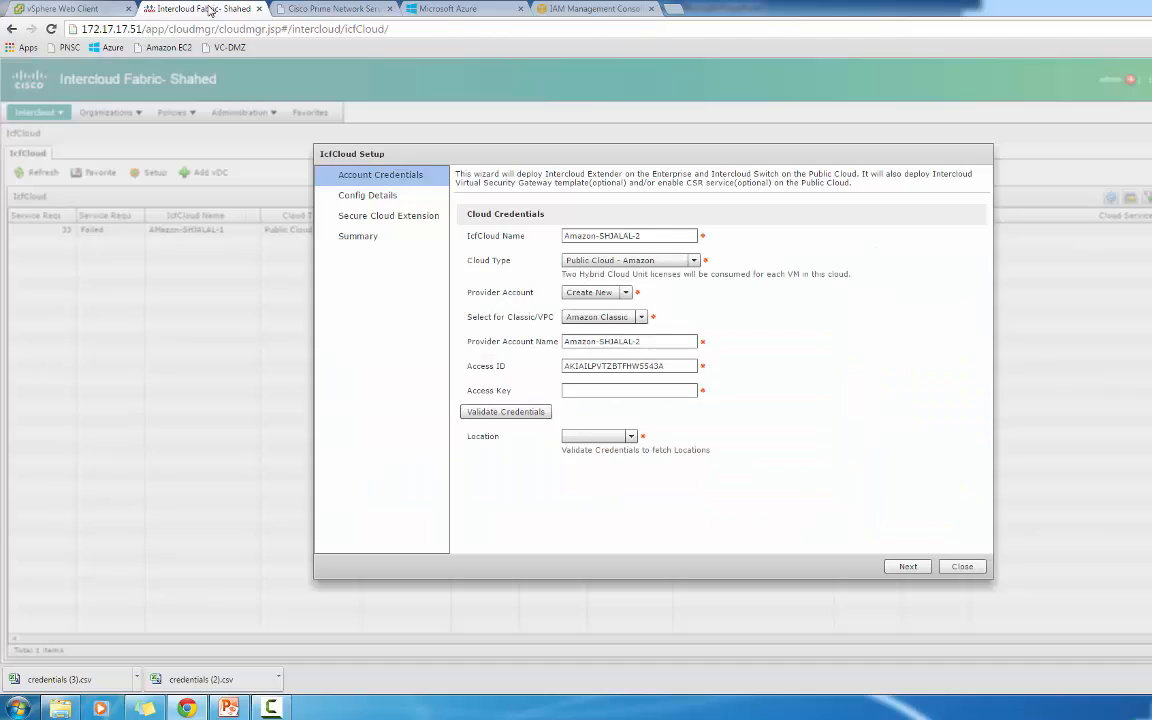
pyautogui.click(608, 391)
pyautogui.hotkey('ctrl', 'v')
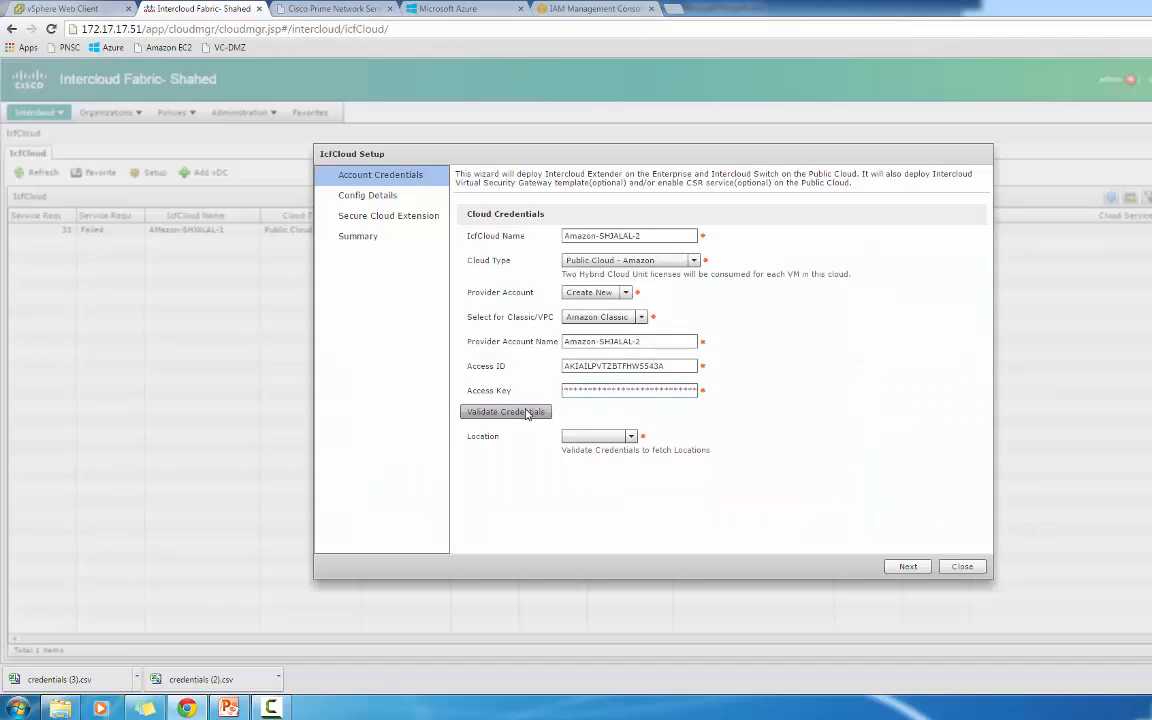
pyautogui.click(524, 412)
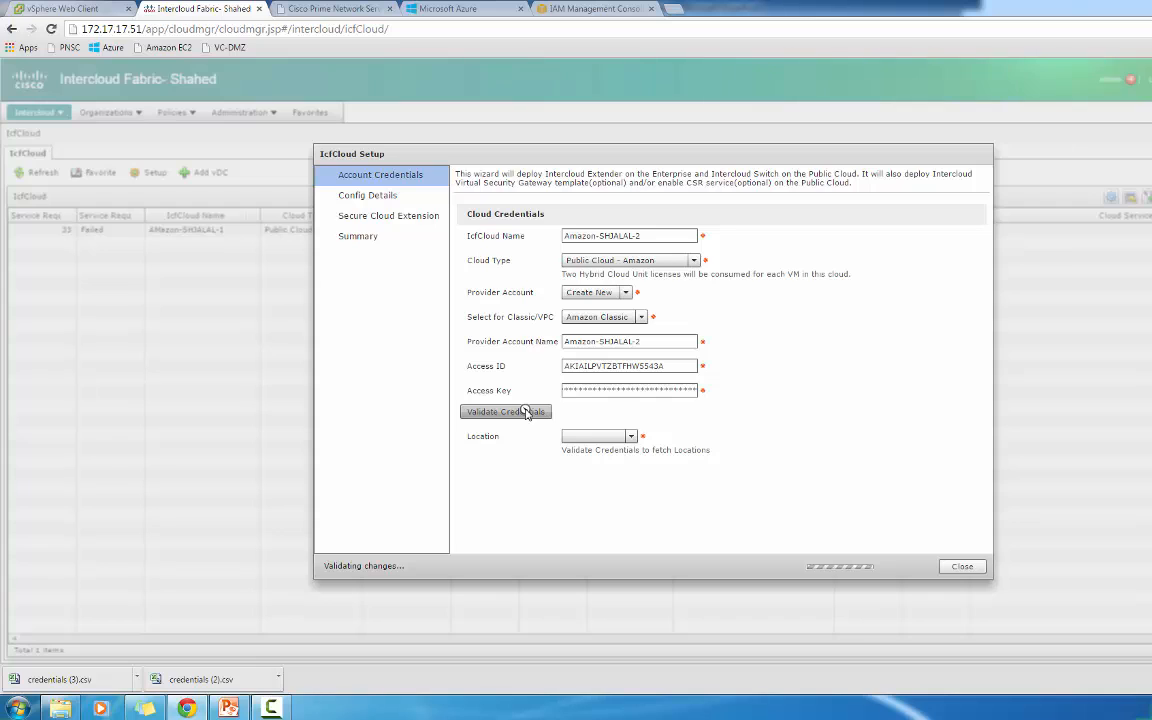
# Step: Set the cloud location to us-west-2 and proceed to the configuration details
pyautogui.click(604, 440)
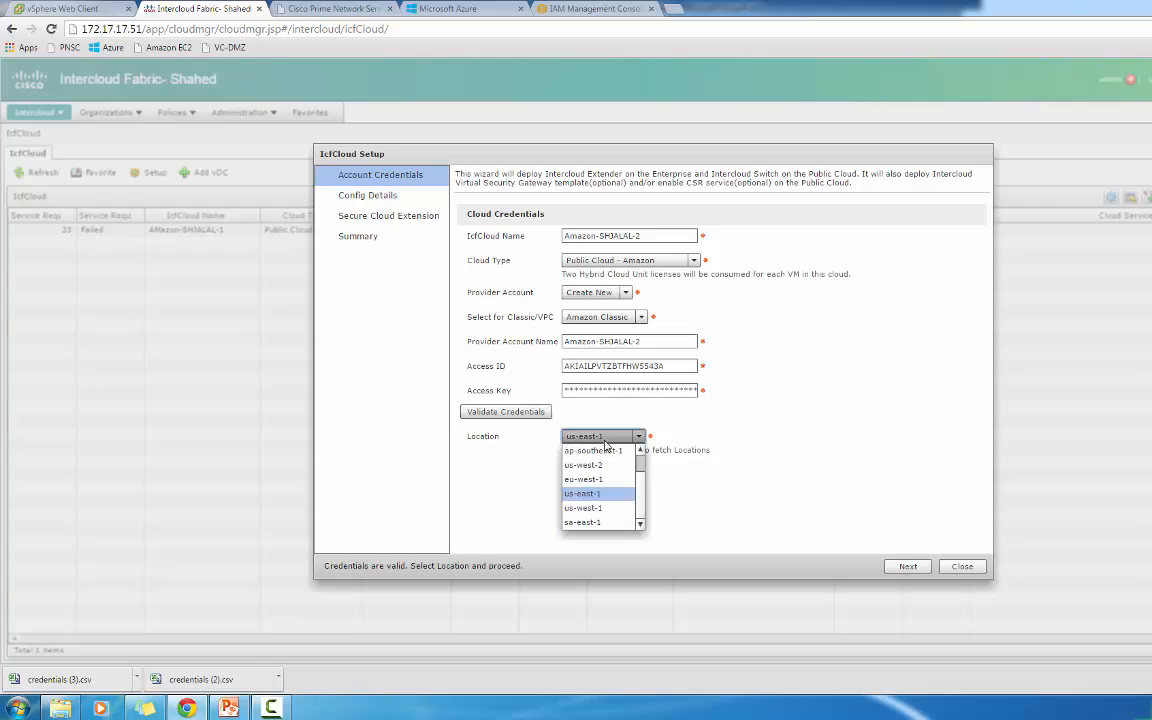
pyautogui.click(599, 464)
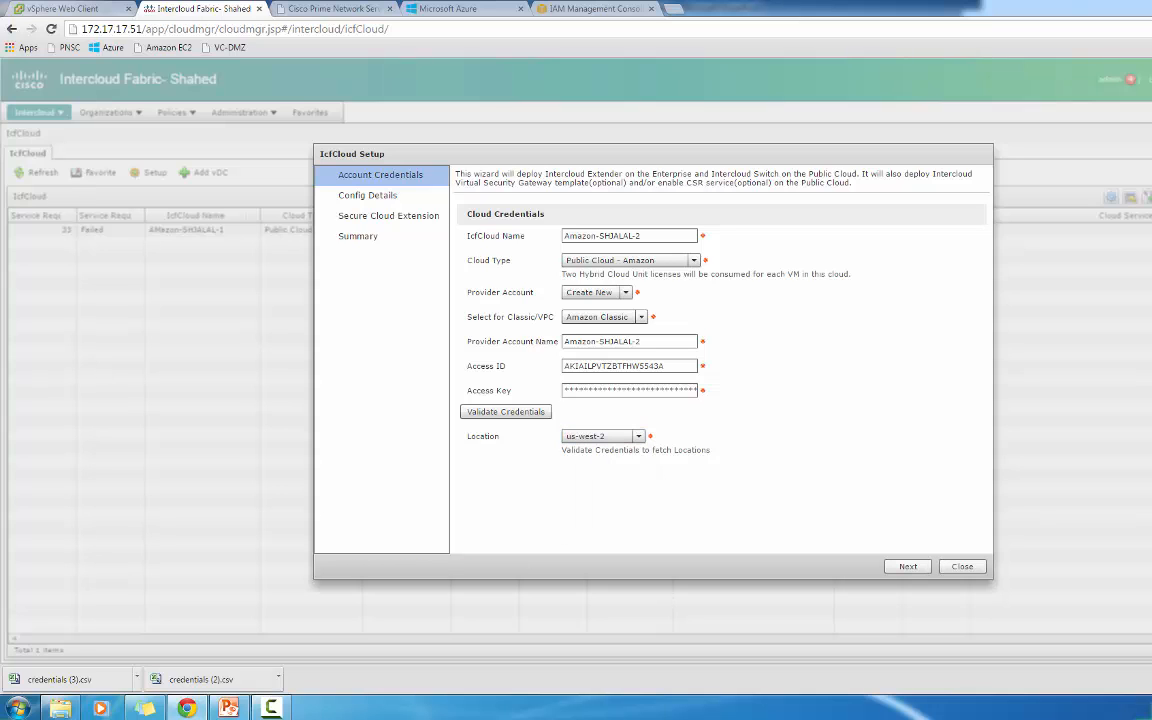
pyautogui.click(900, 566)
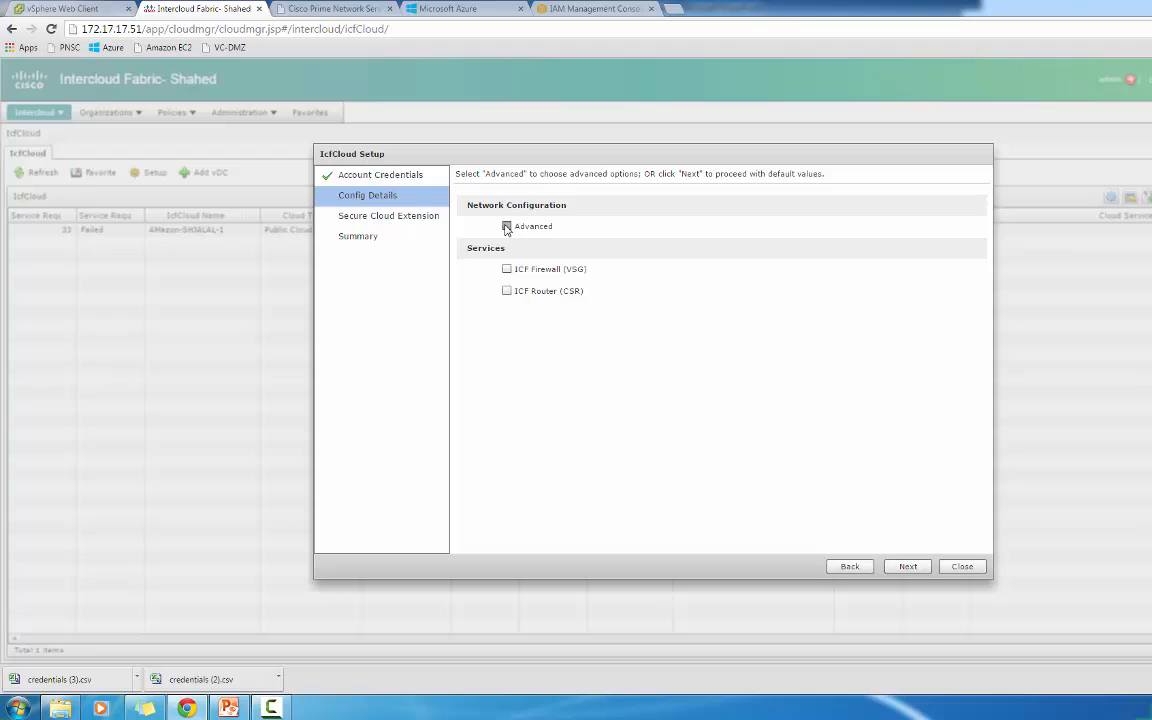
# Step: Enable the advanced network configuration and set the tunnel profile to SSL
pyautogui.click(506, 227)
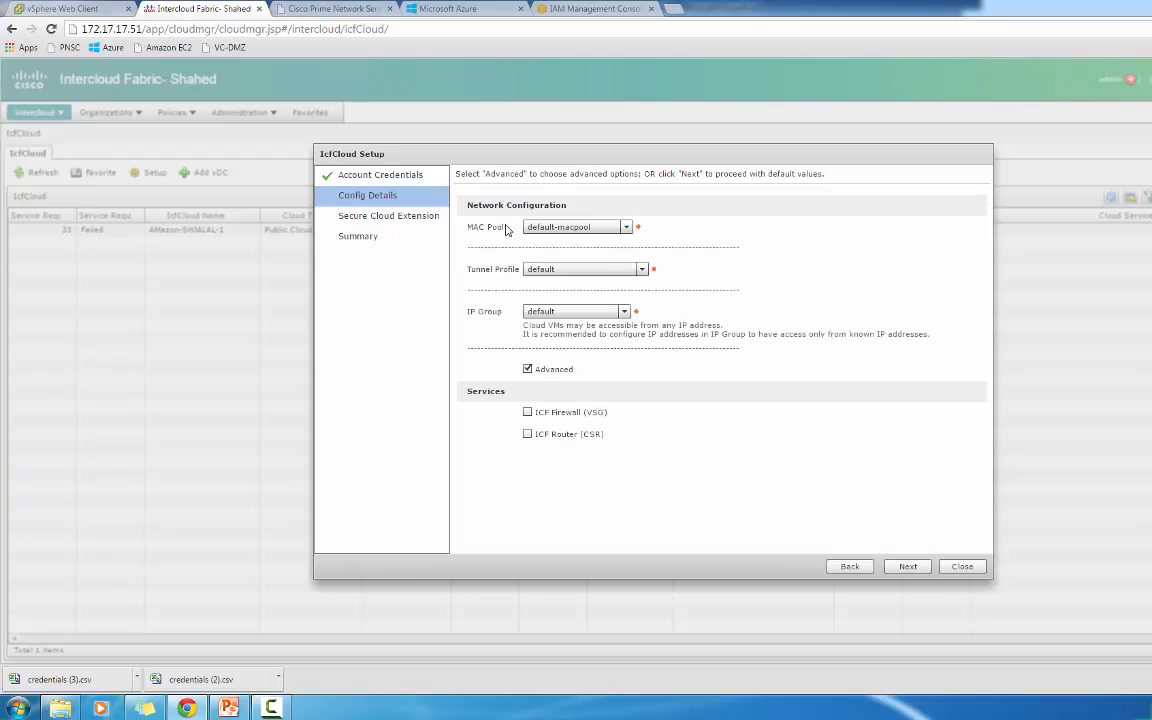
pyautogui.click(568, 268)
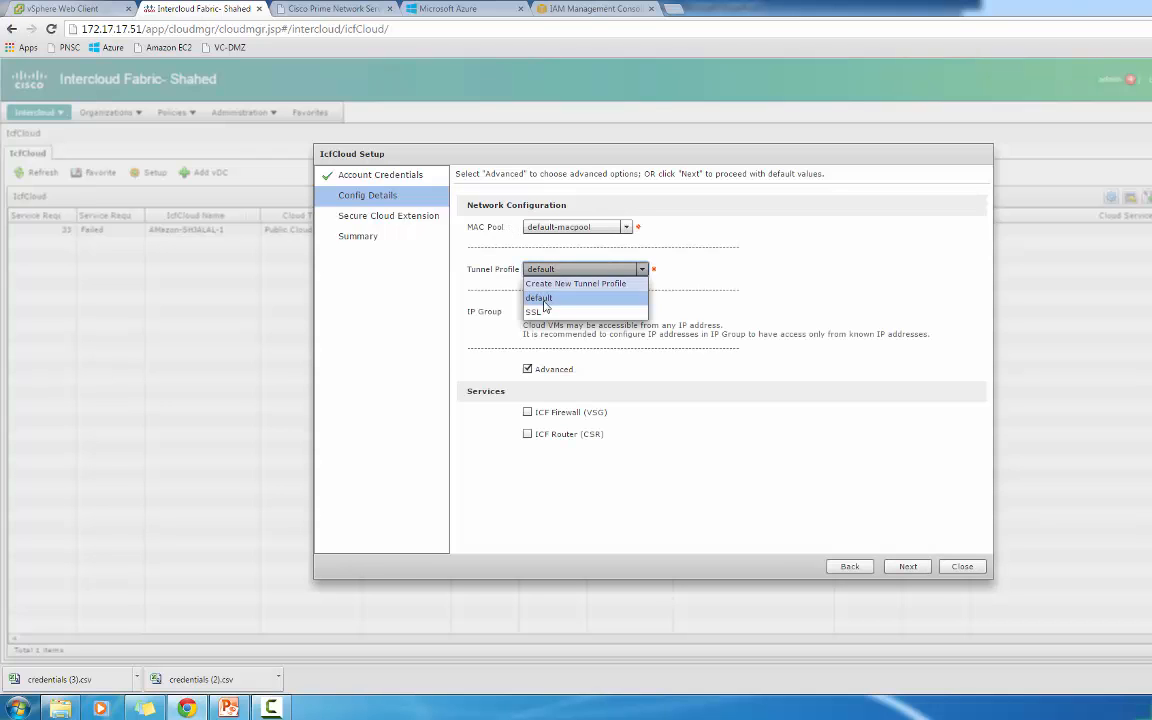
pyautogui.click(540, 311)
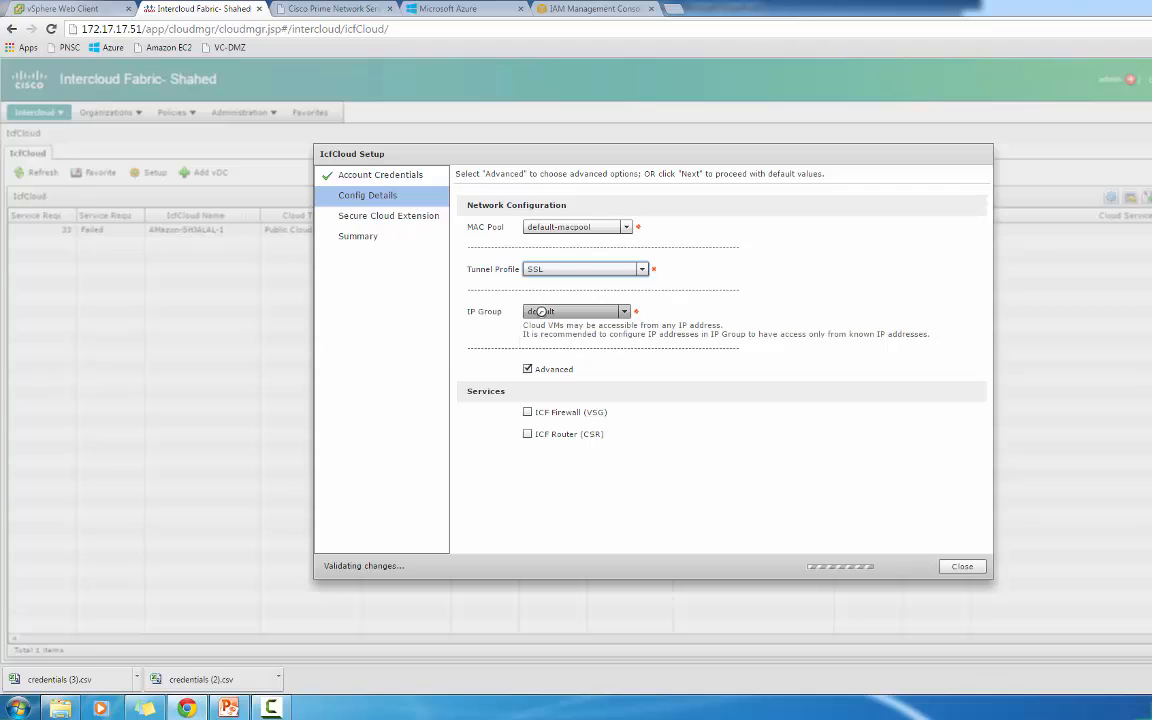
# Step: Create a new MAC pool named MAC-POOL-ICF with the start MAC address aa:bb:cc:dd:ee:ff
pyautogui.click(585, 230)
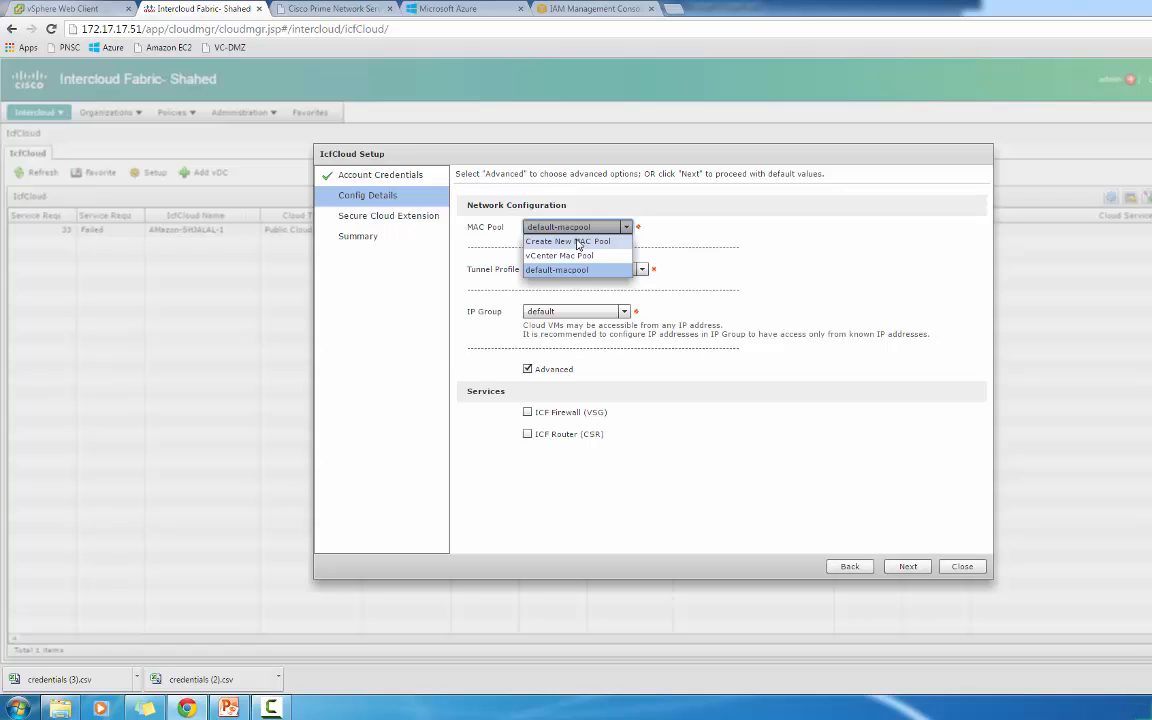
pyautogui.click(577, 242)
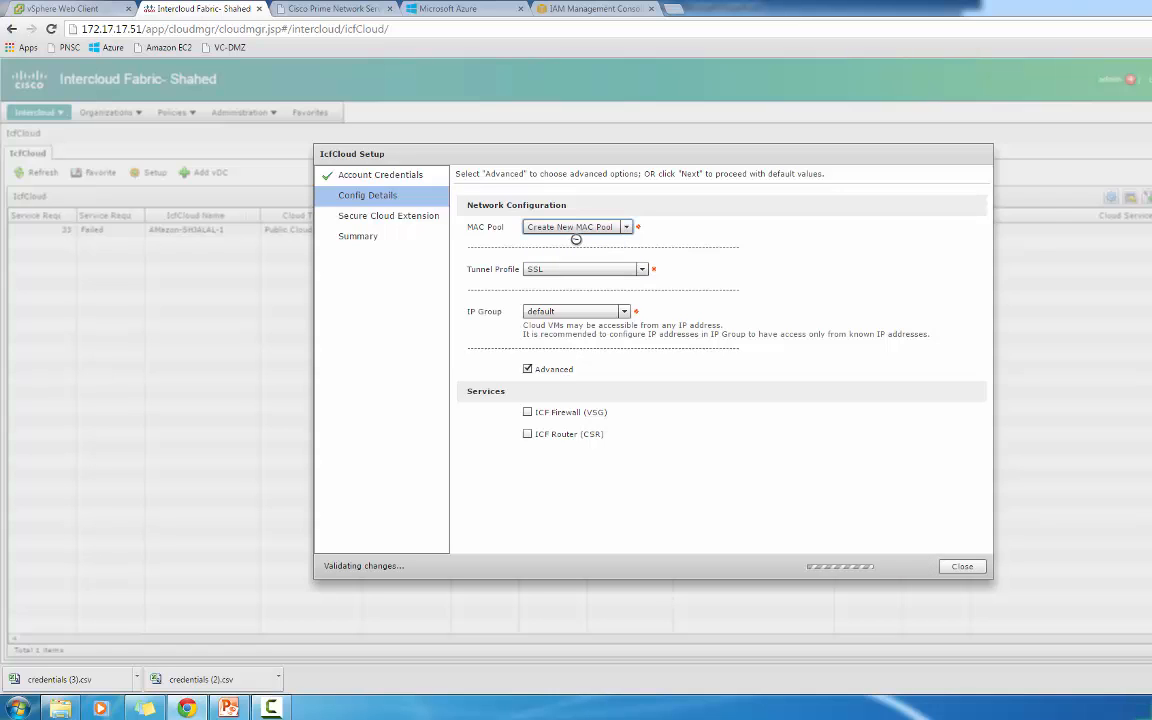
pyautogui.click(570, 251)
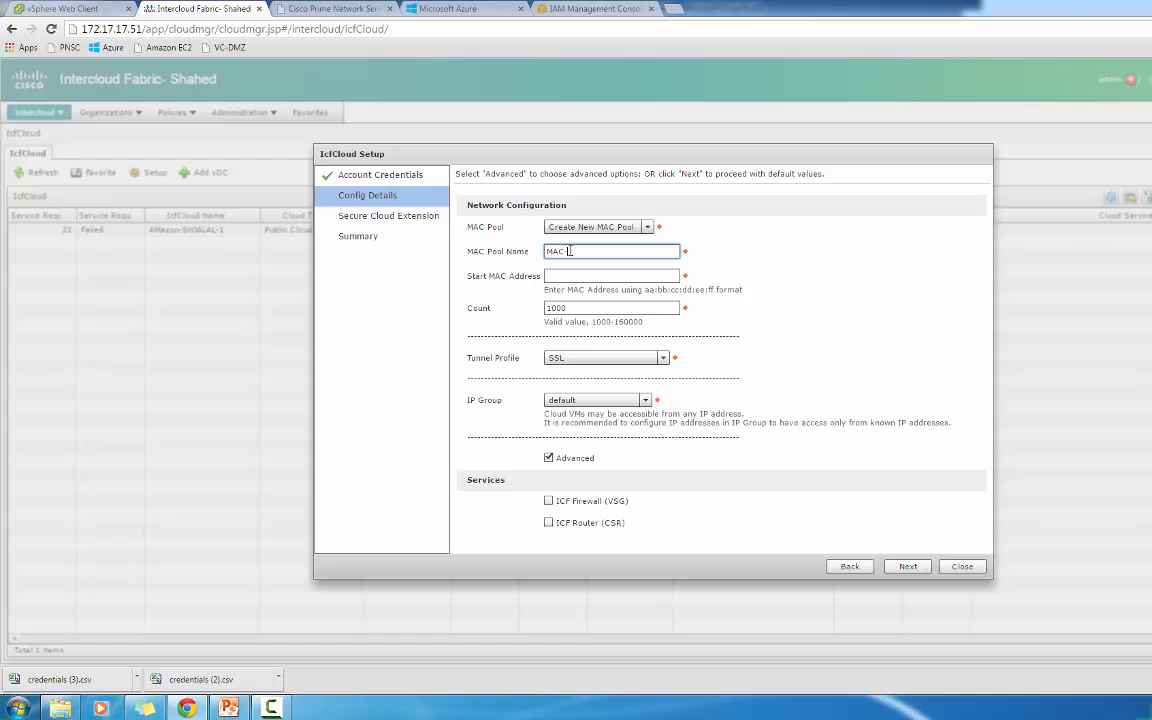
pyautogui.write('MAC Pool-ICF')
pyautogui.click(596, 272)
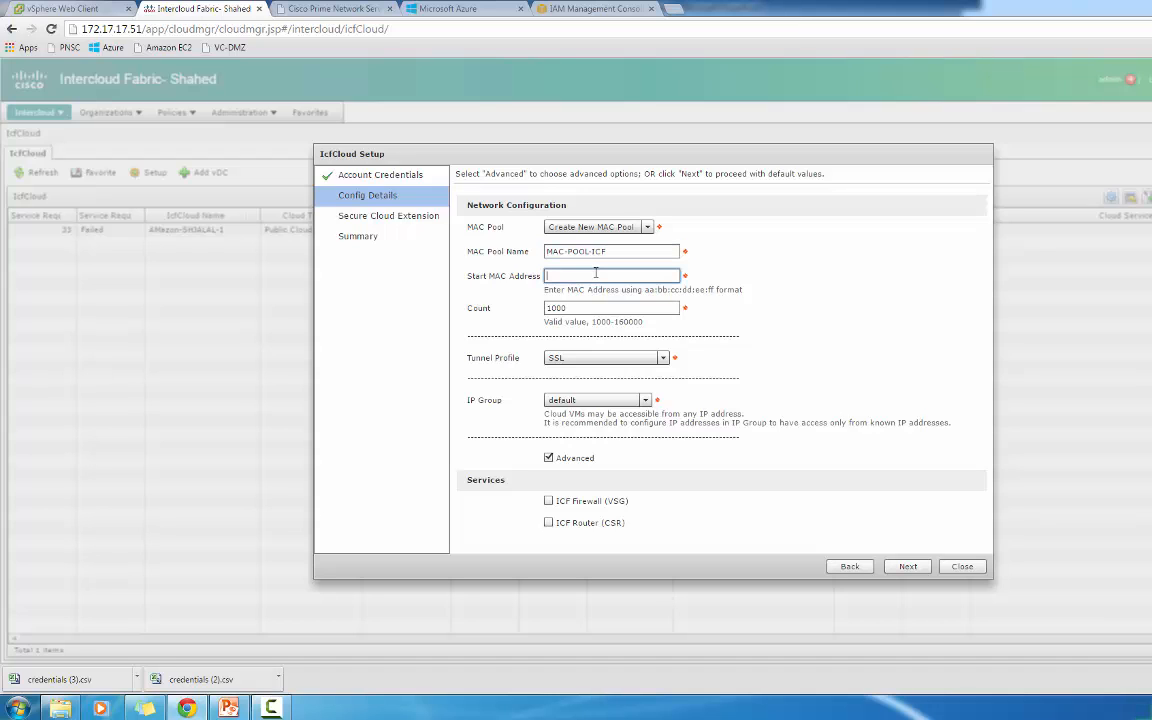
pyautogui.write('aa')
pyautogui.write(':bb:cc:dd:ee:ff')
# Step: Enable the ICF Firewall (VSG) and ICF Router (CSR) services with CSR management VLAN 17, and proceed to the secure cloud extension
pyautogui.click(550, 502)
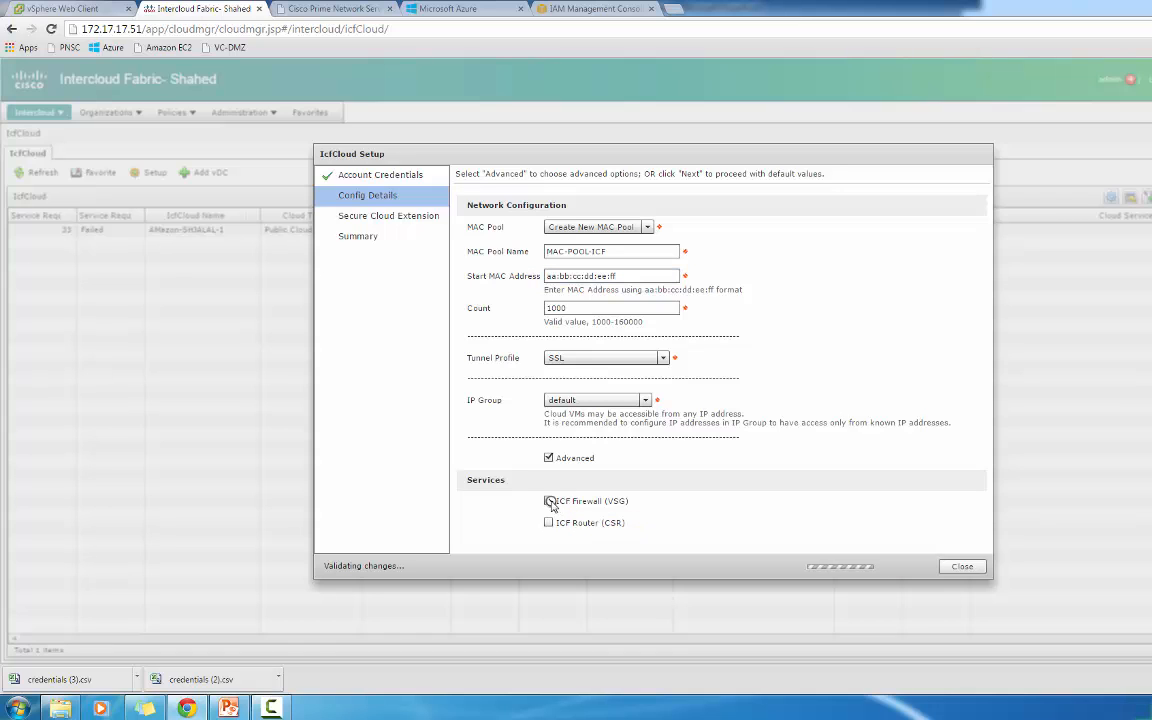
pyautogui.click(548, 524)
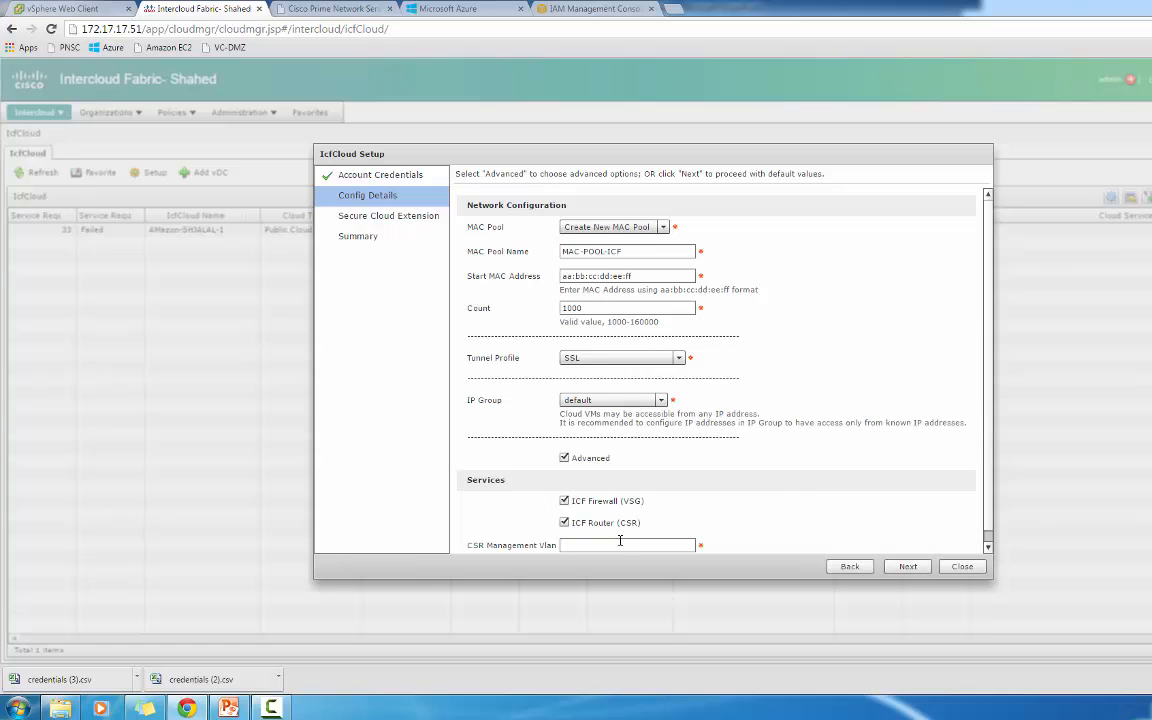
pyautogui.click(620, 543)
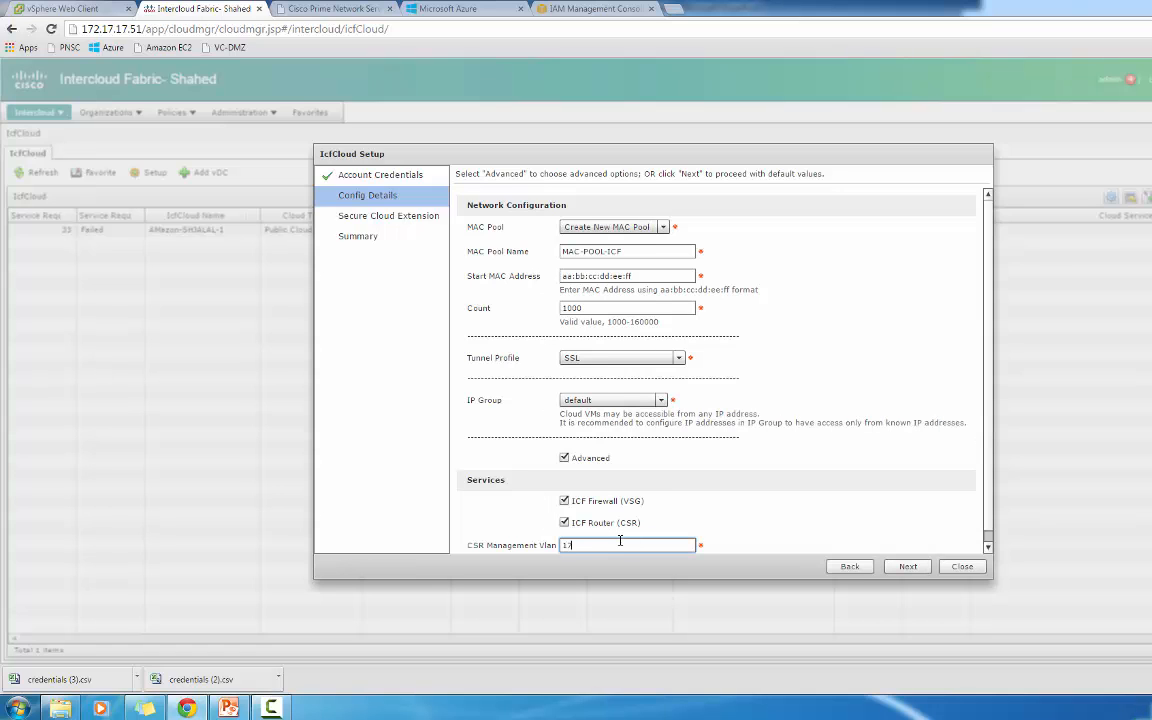
pyautogui.moveTo(989, 471); pyautogui.dragTo(1001, 508)
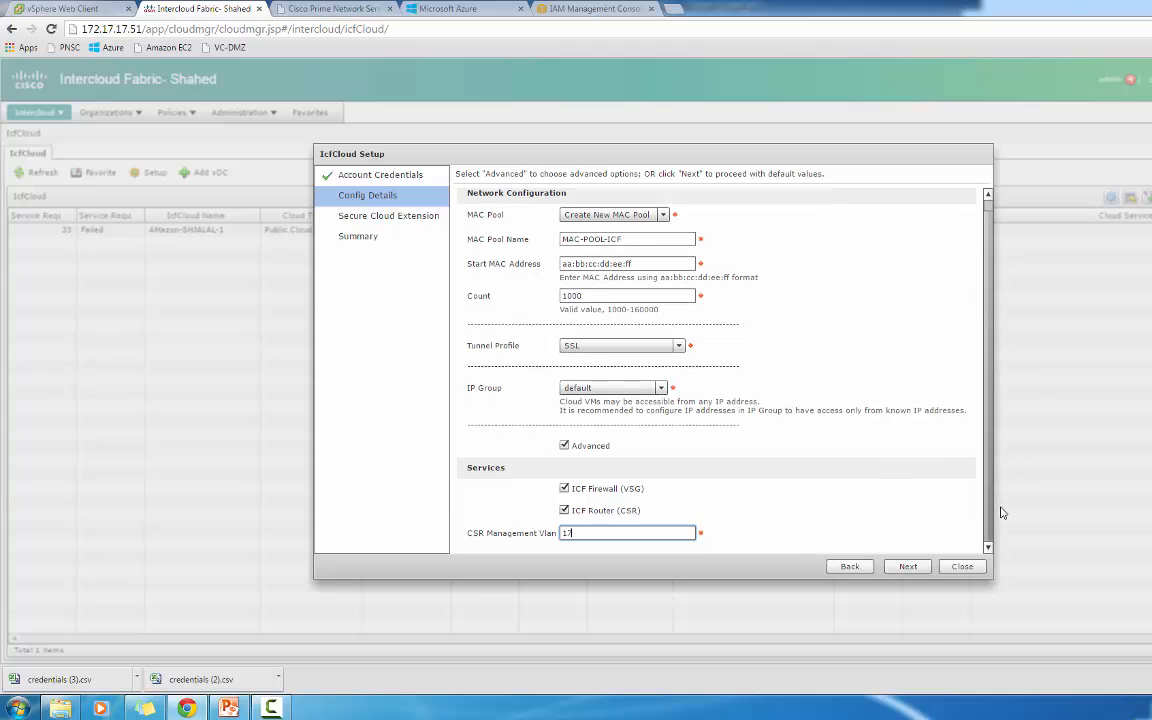
pyautogui.click(906, 566)
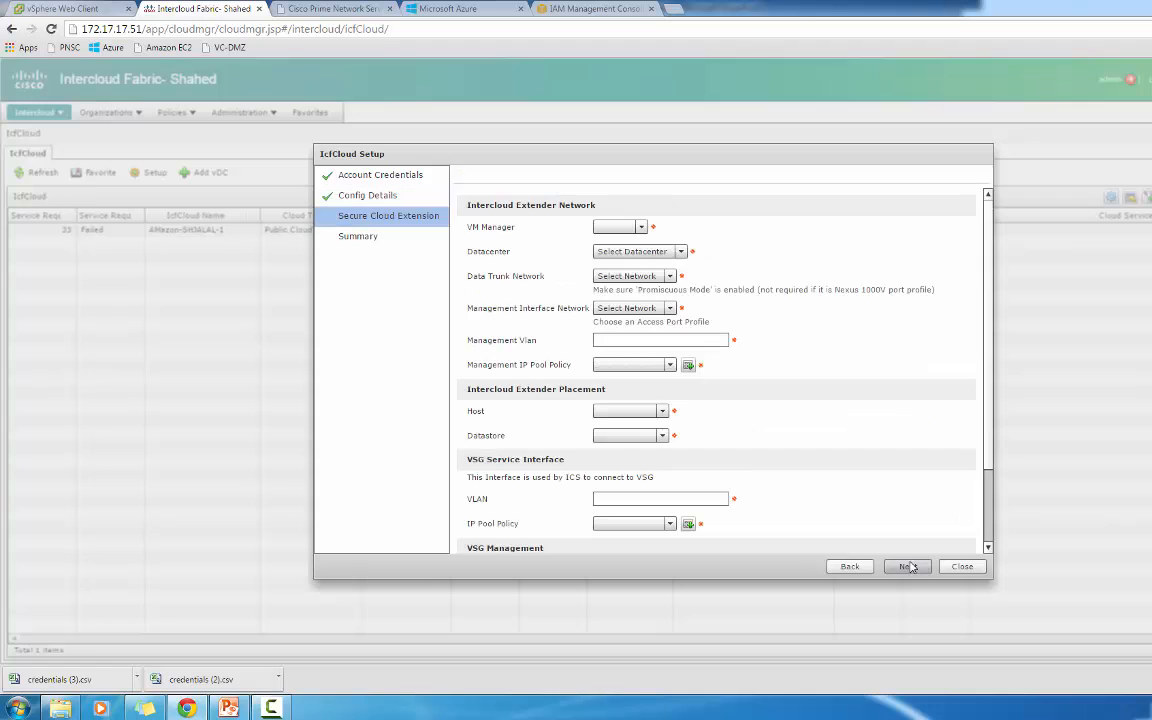
# Step: Set the Intercloud Extender's VM manager to DMZVC and its datacenter to DMZ ICF
pyautogui.click(641, 228)
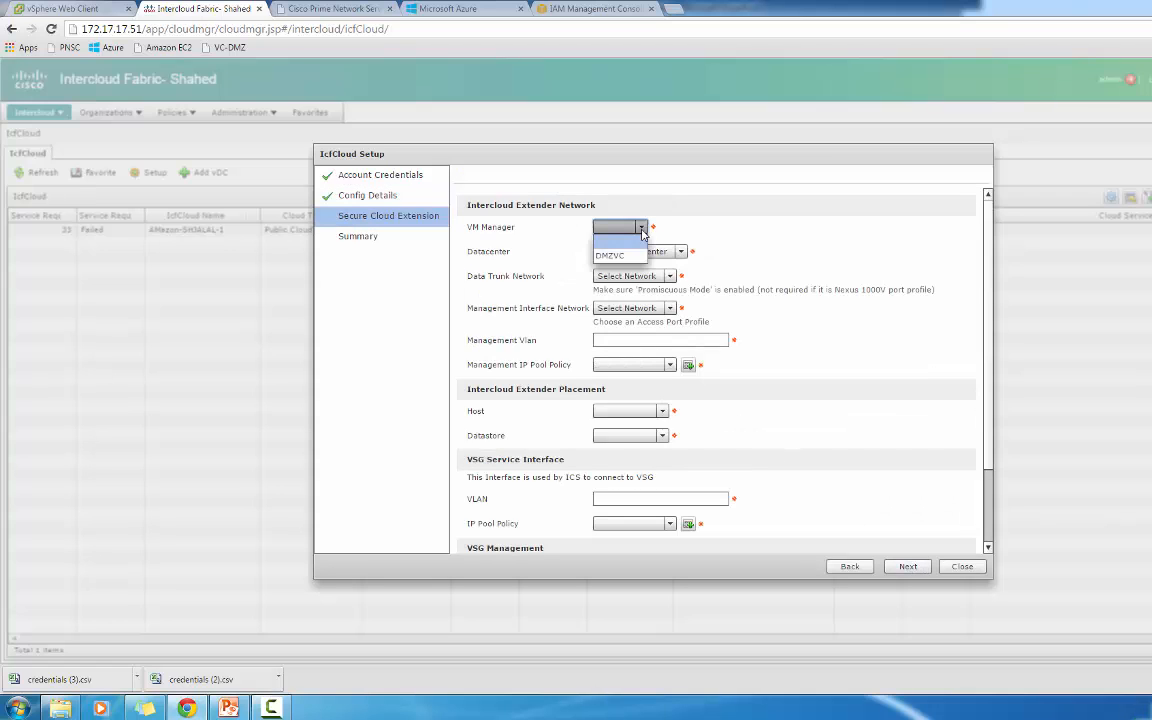
pyautogui.click(620, 254)
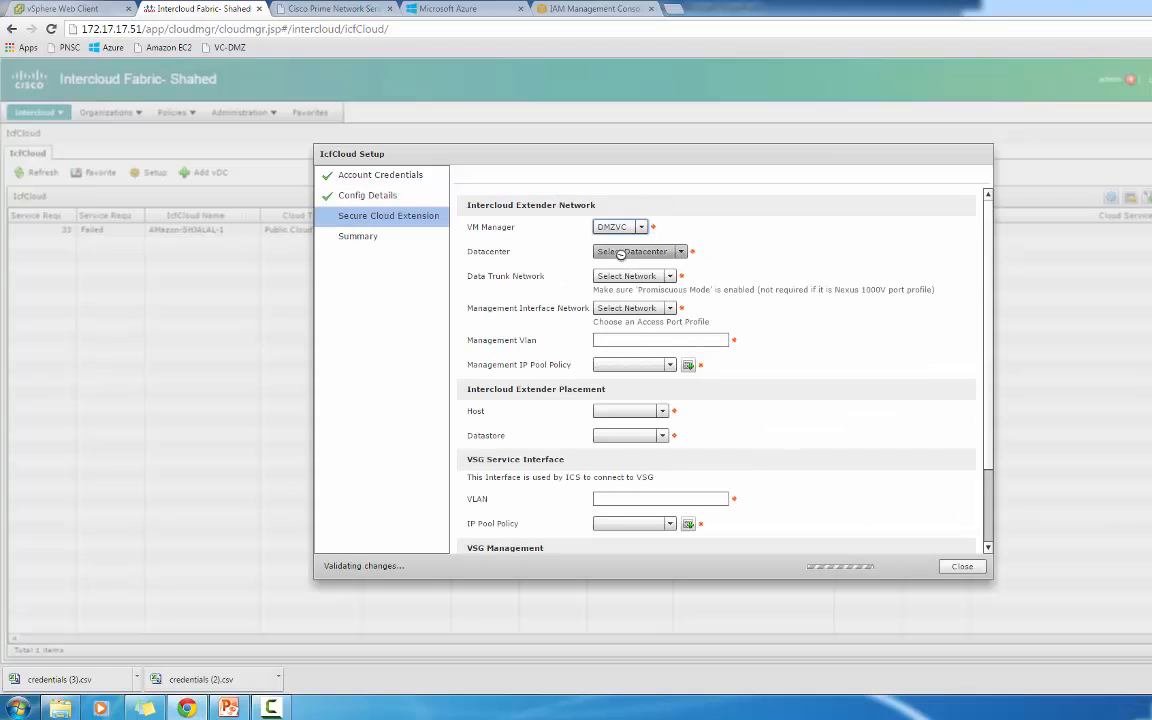
pyautogui.click(630, 252)
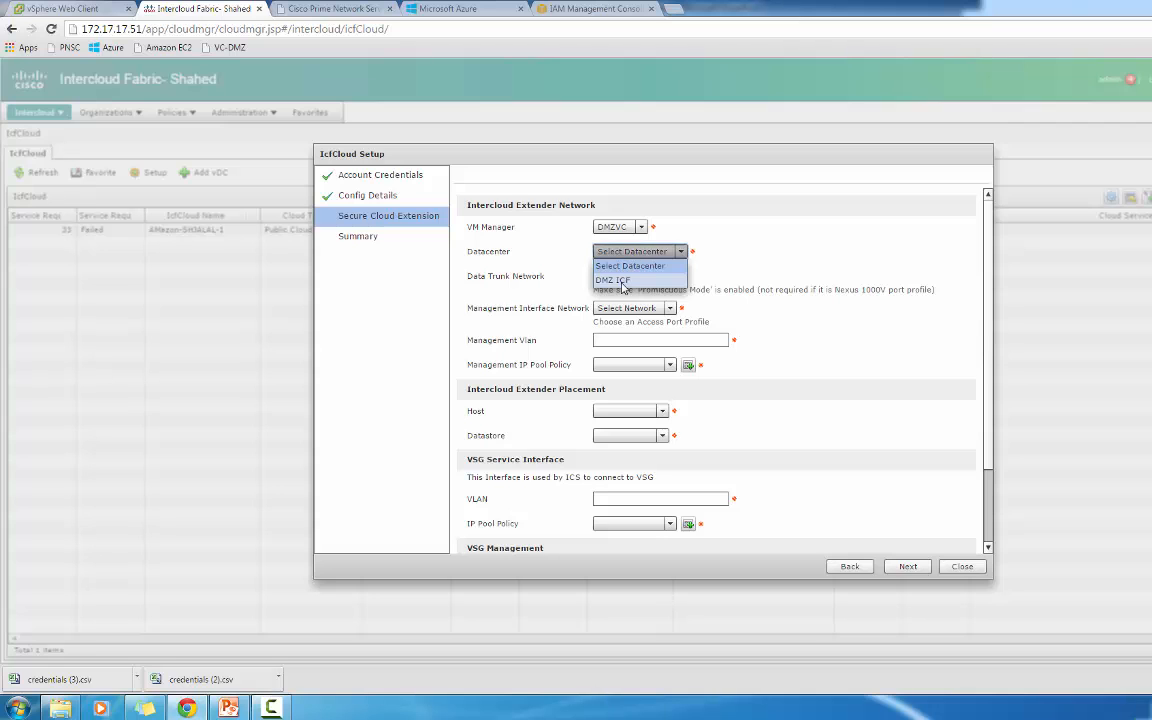
pyautogui.click(624, 280)
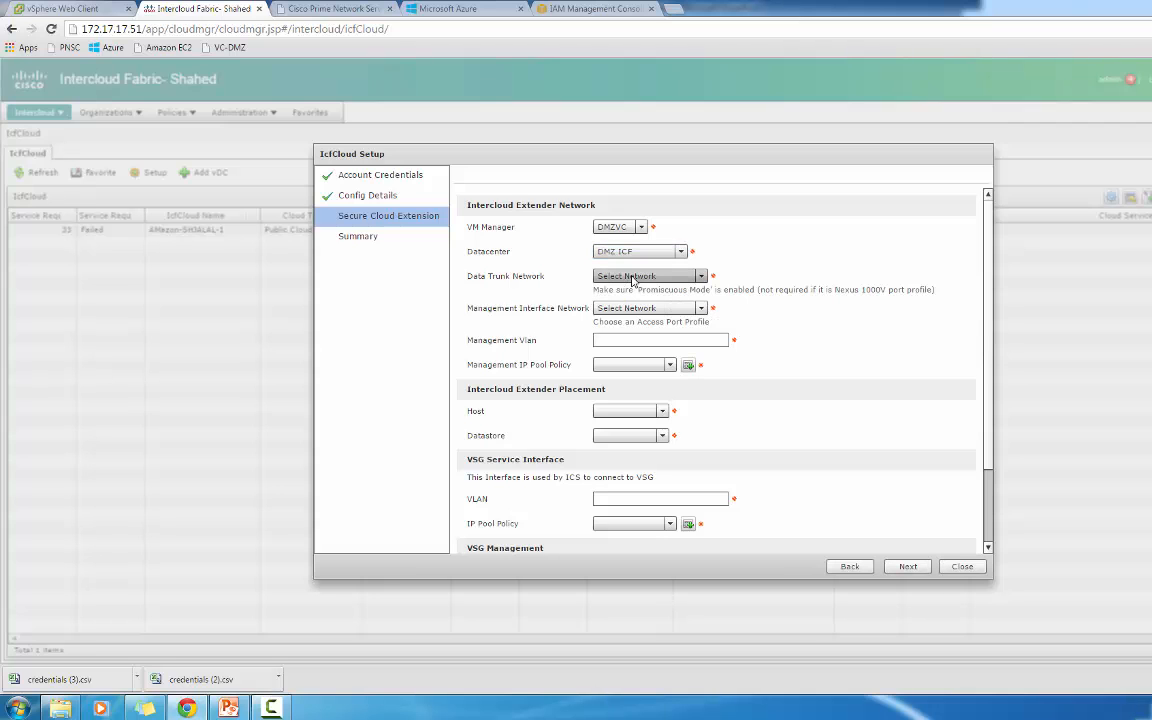
# Step: Set the data trunk network to vSwitch0:TRUNK and the management interface network to vSwitch0:mgmt-vlan17
pyautogui.click(632, 277)
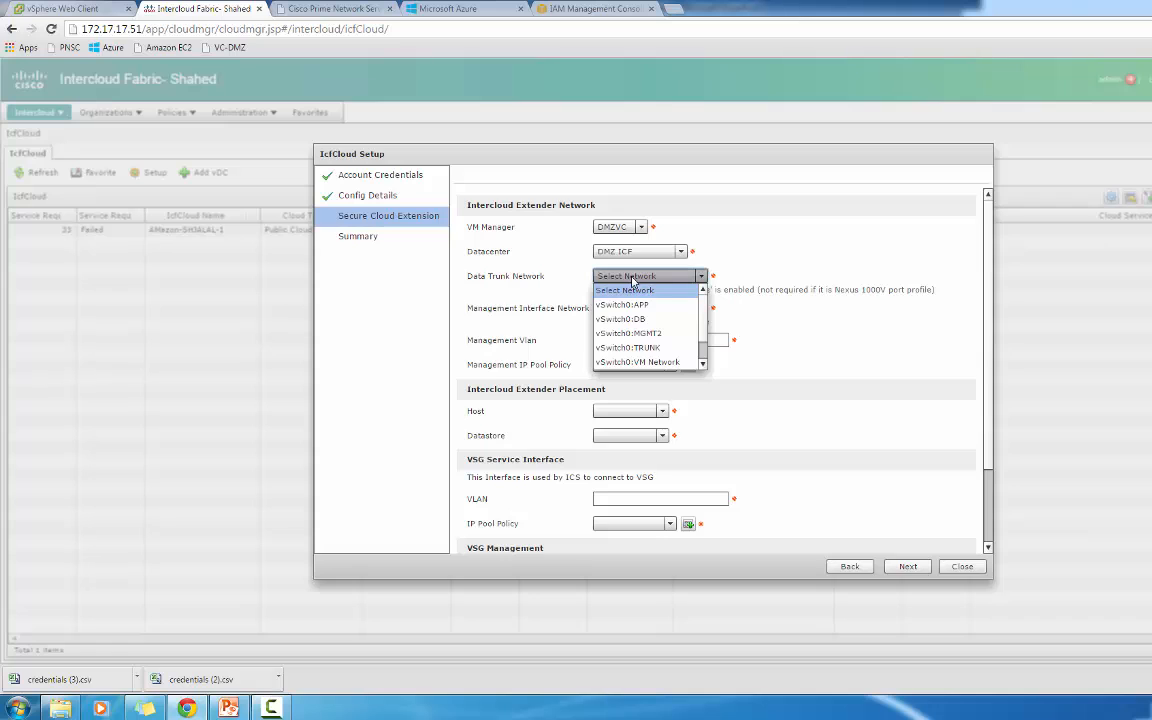
pyautogui.click(641, 347)
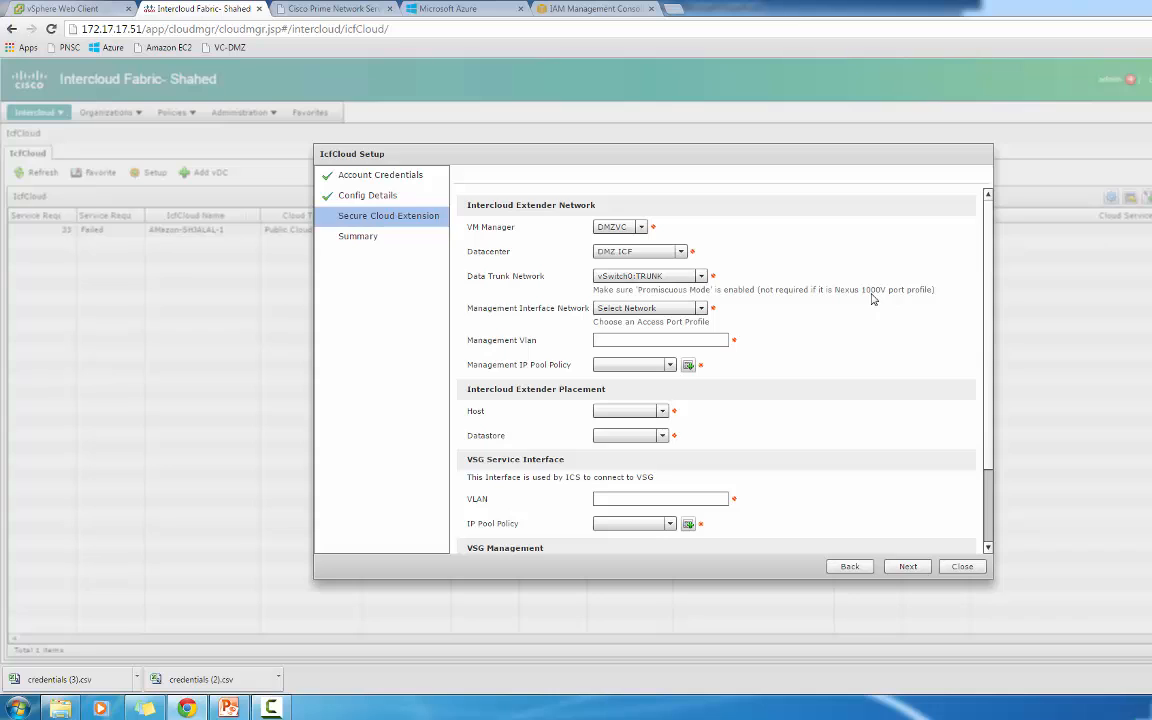
pyautogui.click(700, 309)
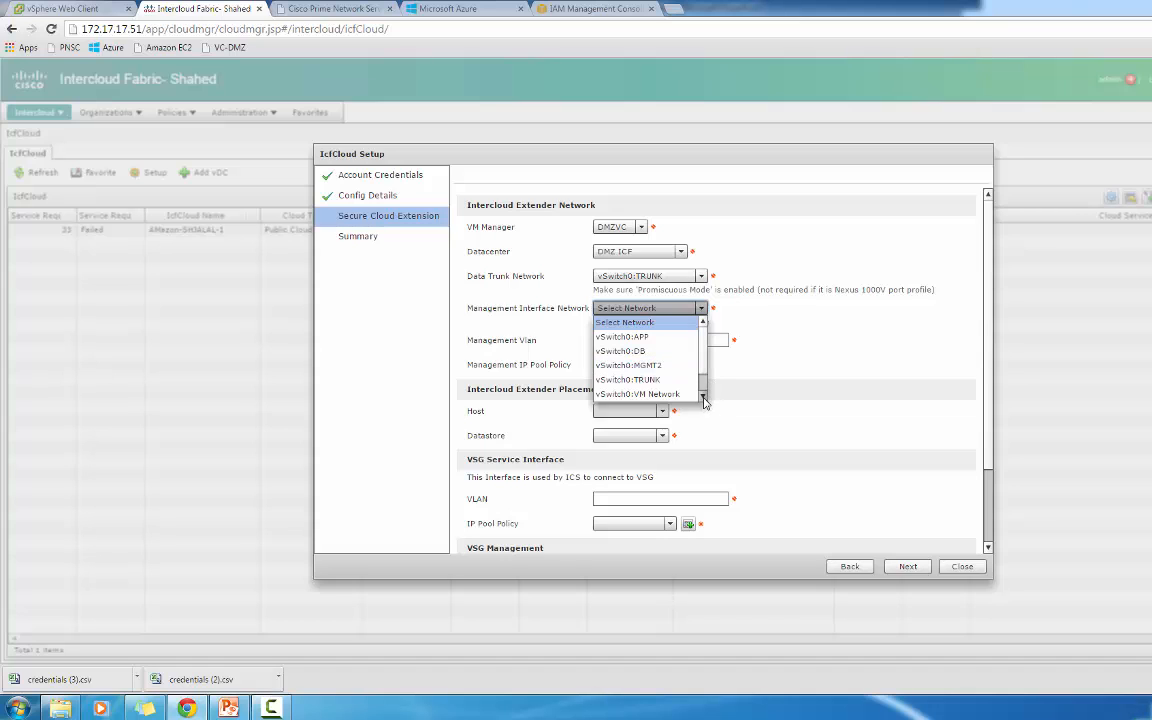
pyautogui.scroll(-2, 706, 397)
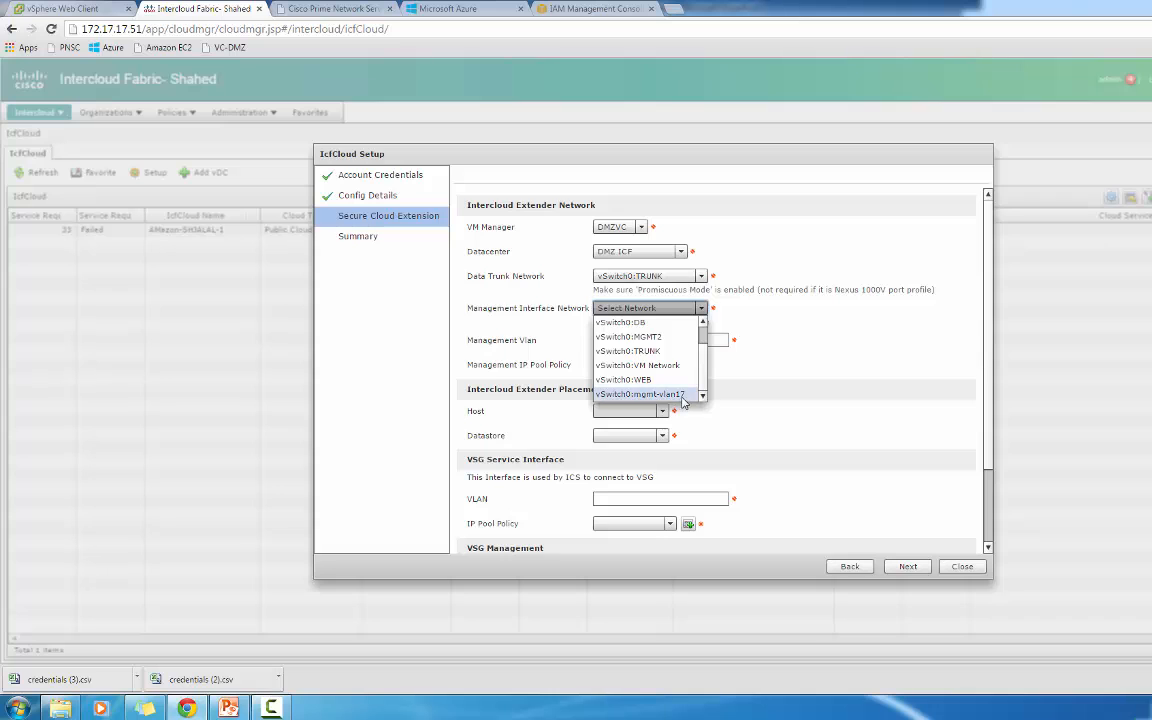
pyautogui.click(645, 394)
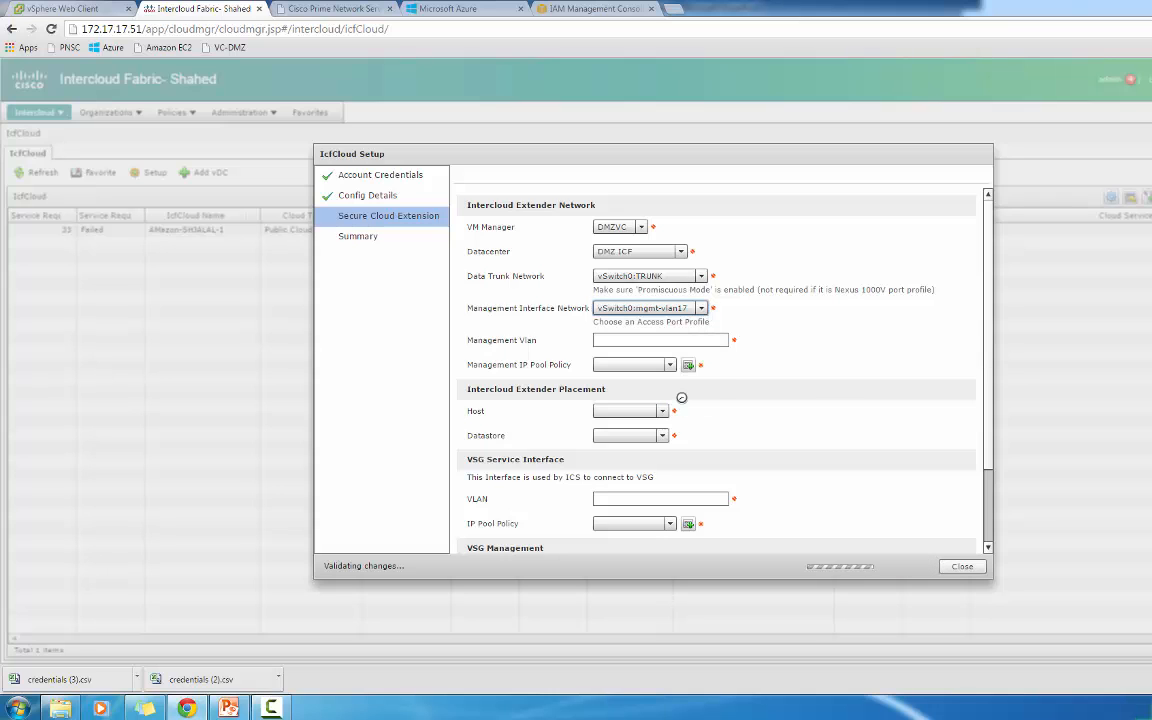
# Step: Set the extender's management VLAN to 17 and its management IP pool policy to ICF MGMT Pool
pyautogui.click(625, 340)
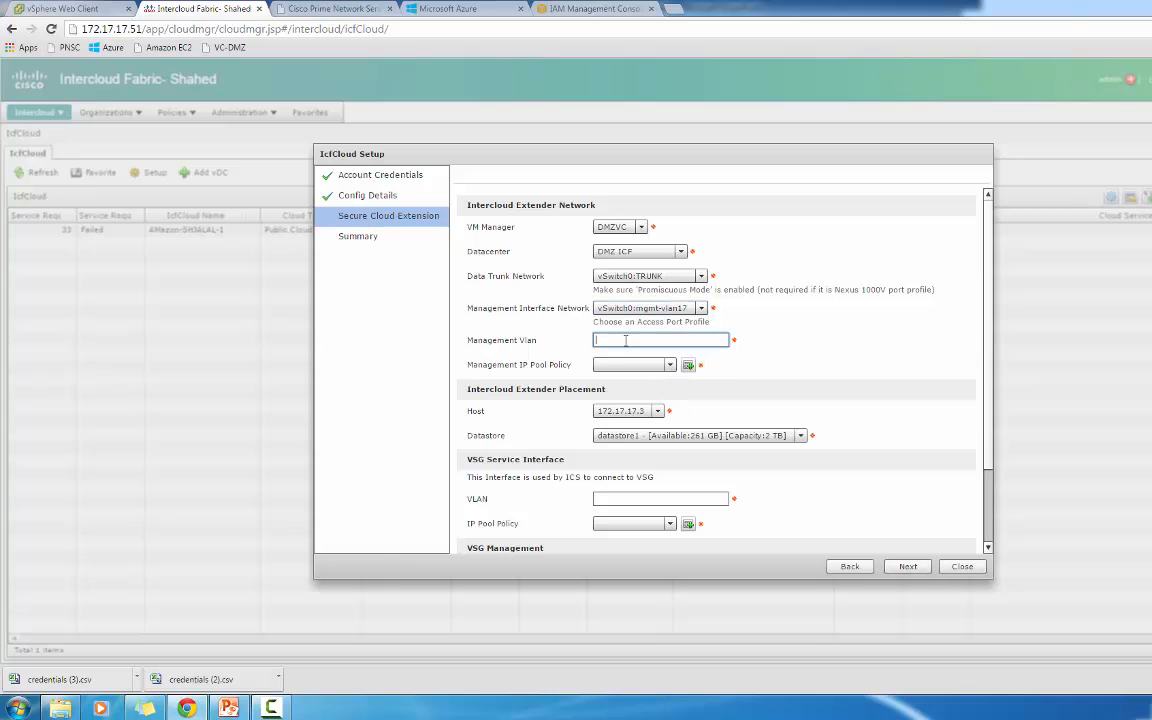
pyautogui.write('17')
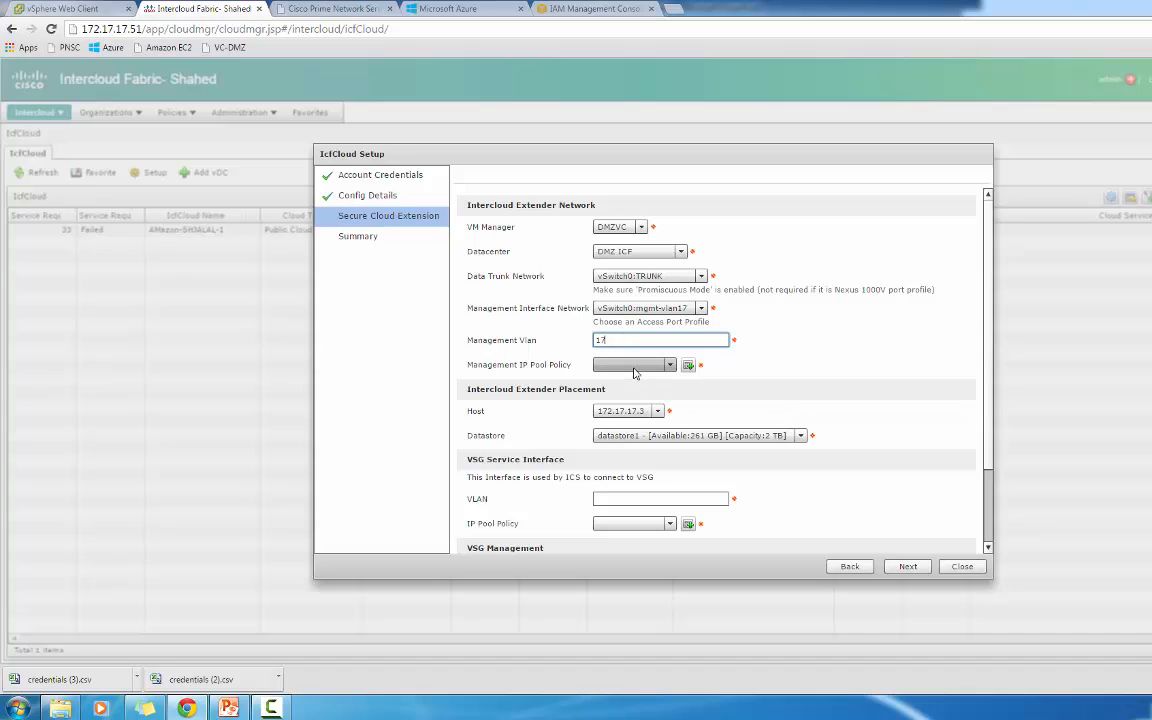
pyautogui.click(633, 367)
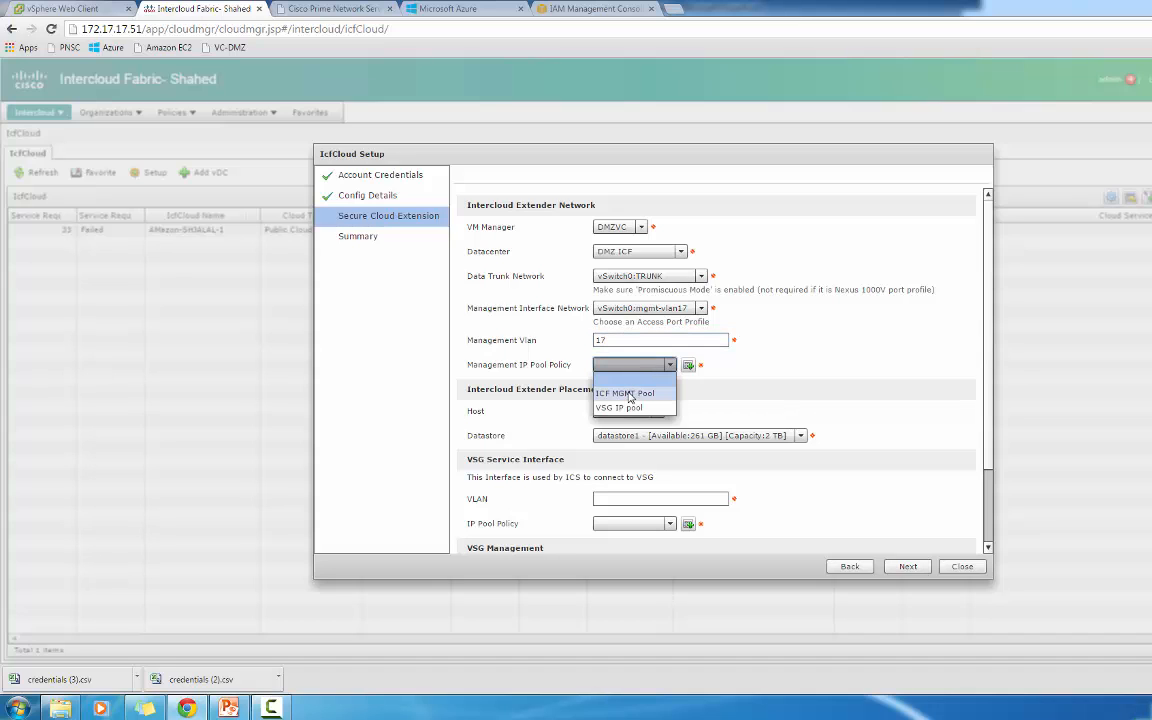
pyautogui.click(628, 394)
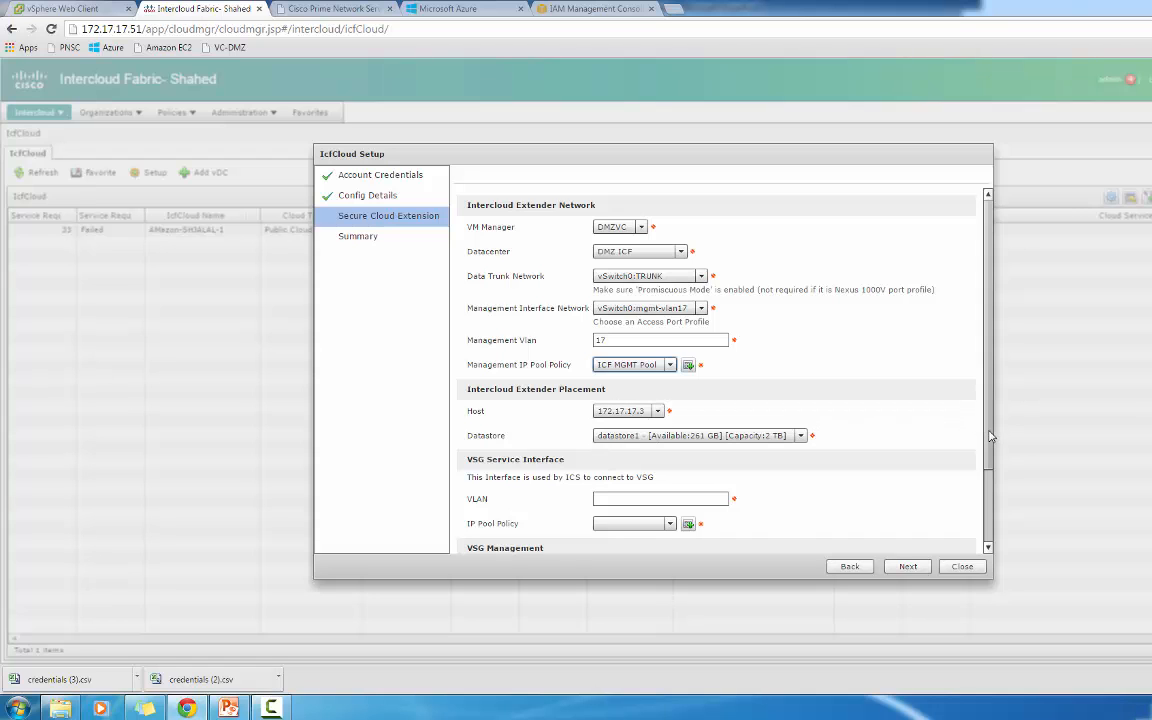
# Step: Configure the VSG service interface with VLAN 255 and the VSG IP pool policy
pyautogui.scroll(-3, 989, 436)
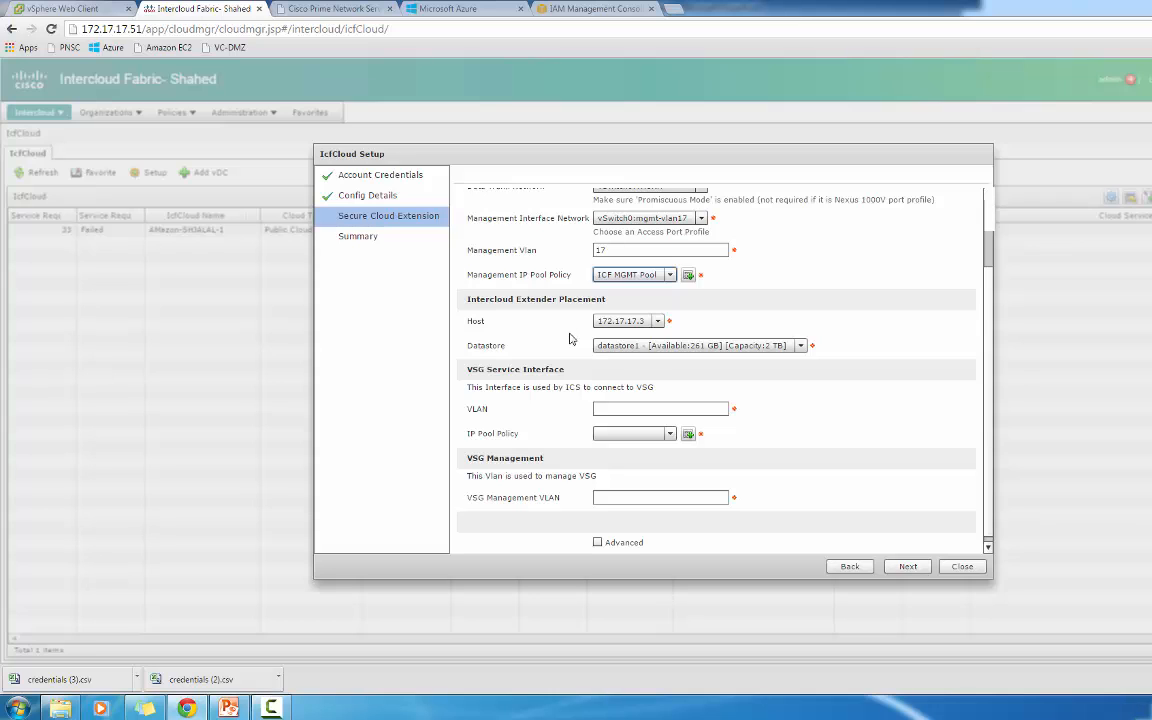
pyautogui.click(615, 411)
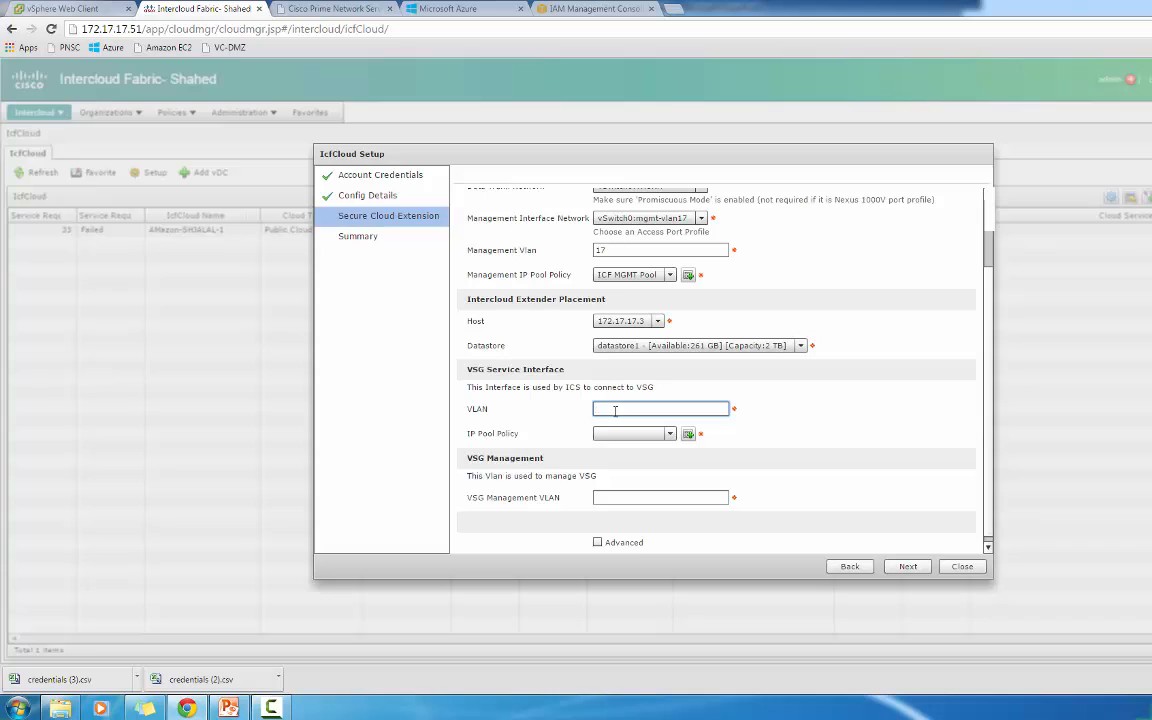
pyautogui.write('255')
pyautogui.click(633, 435)
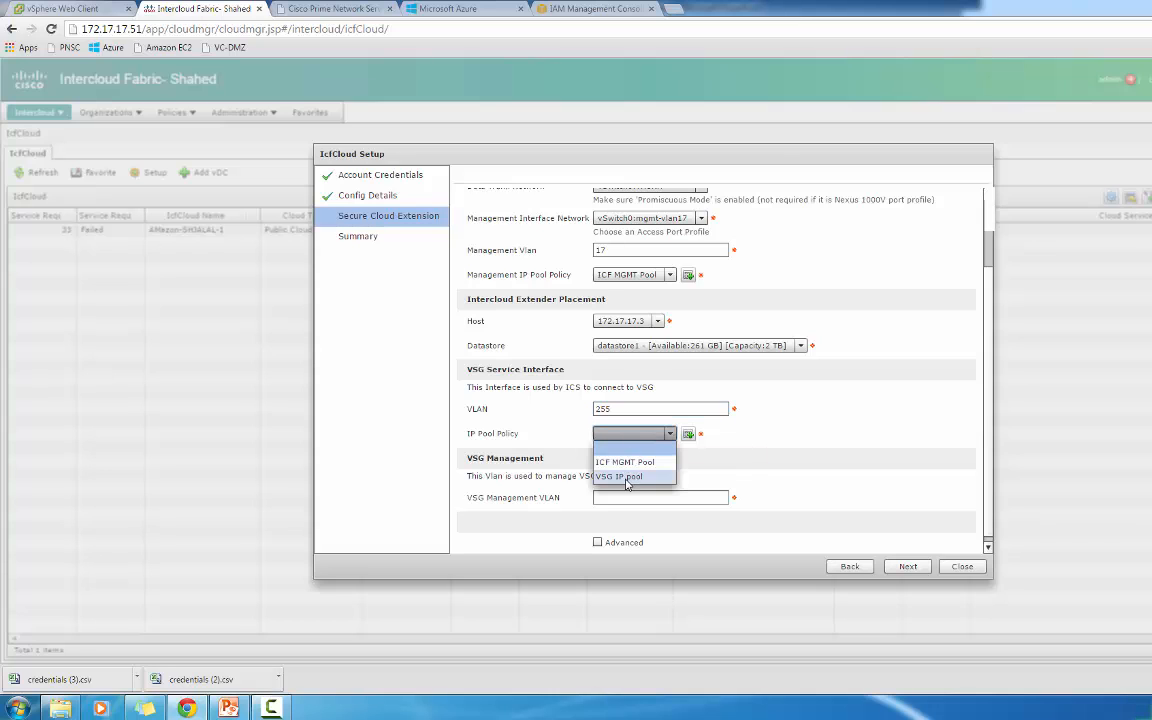
pyautogui.click(624, 477)
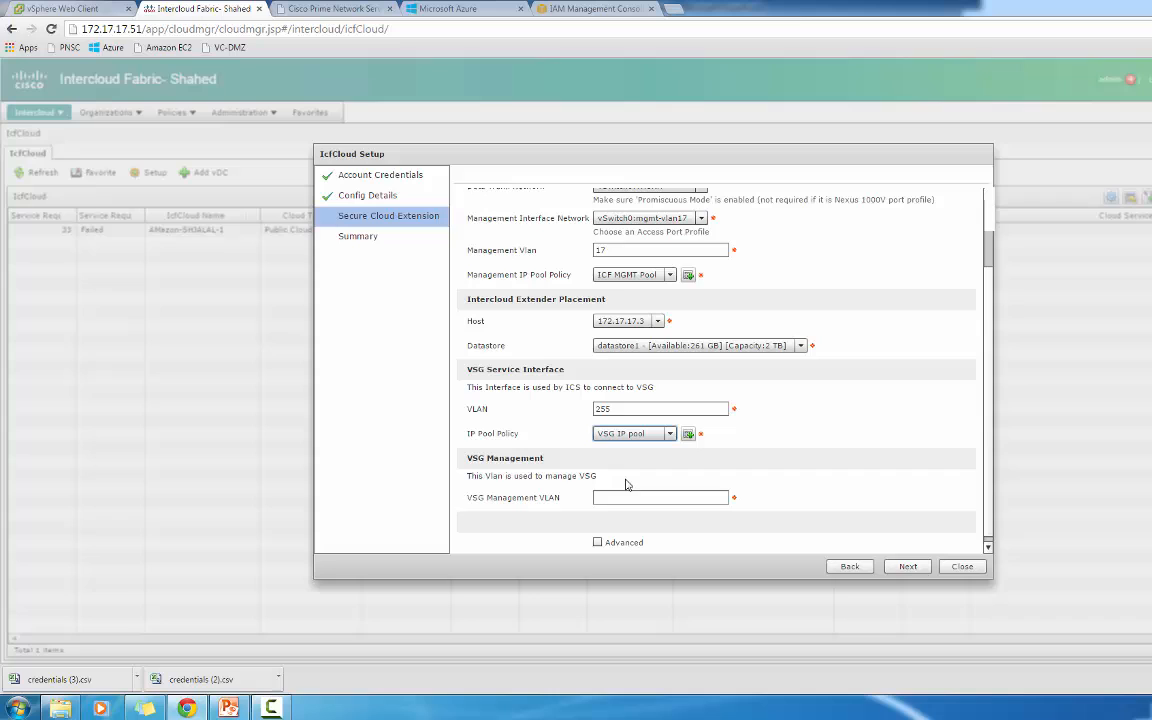
# Step: Set the VSG management VLAN to 17 and proceed to the setup summary
pyautogui.click(605, 498)
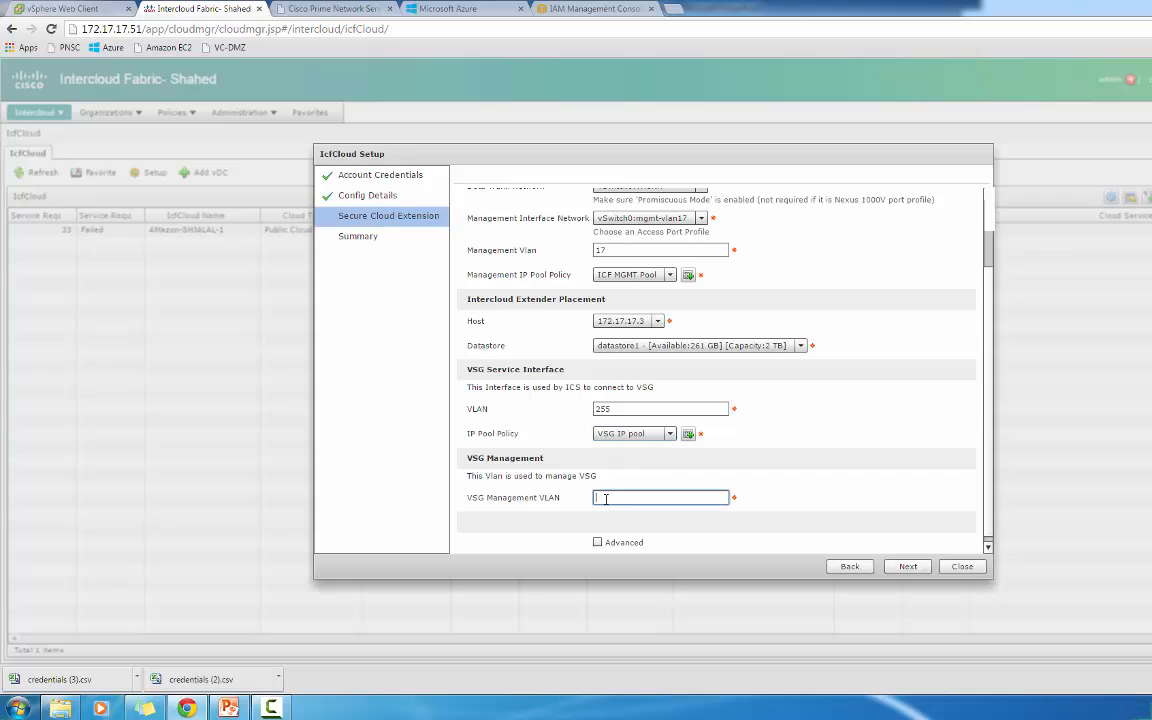
pyautogui.write('17')
pyautogui.scroll(-1, 986, 508)
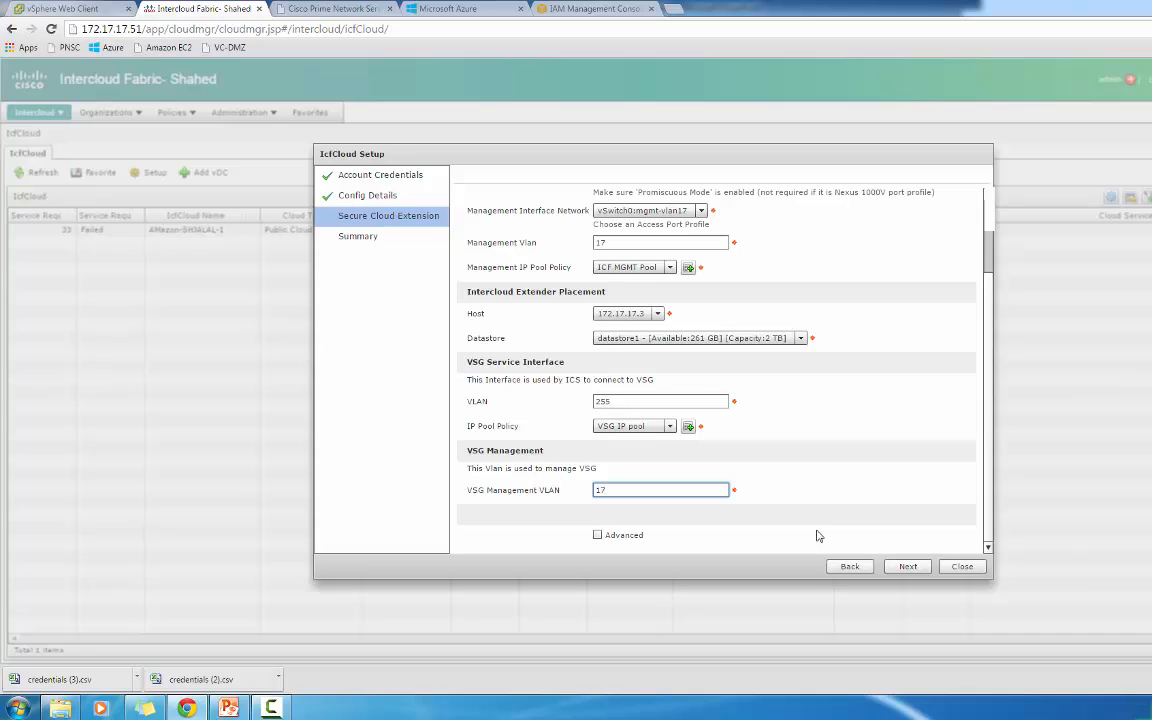
pyautogui.click(910, 566)
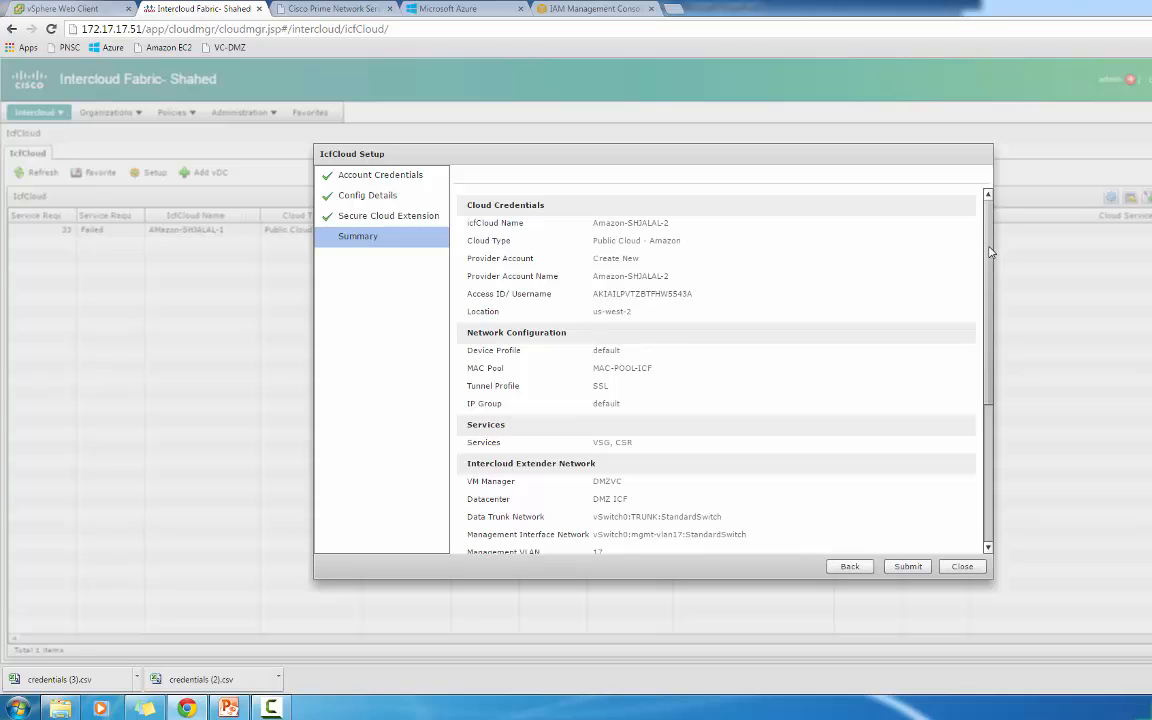
# Step: Review the full IcfCloud setup summary, submit it and dismiss the submission result
pyautogui.moveTo(990, 250); pyautogui.dragTo(986, 271)
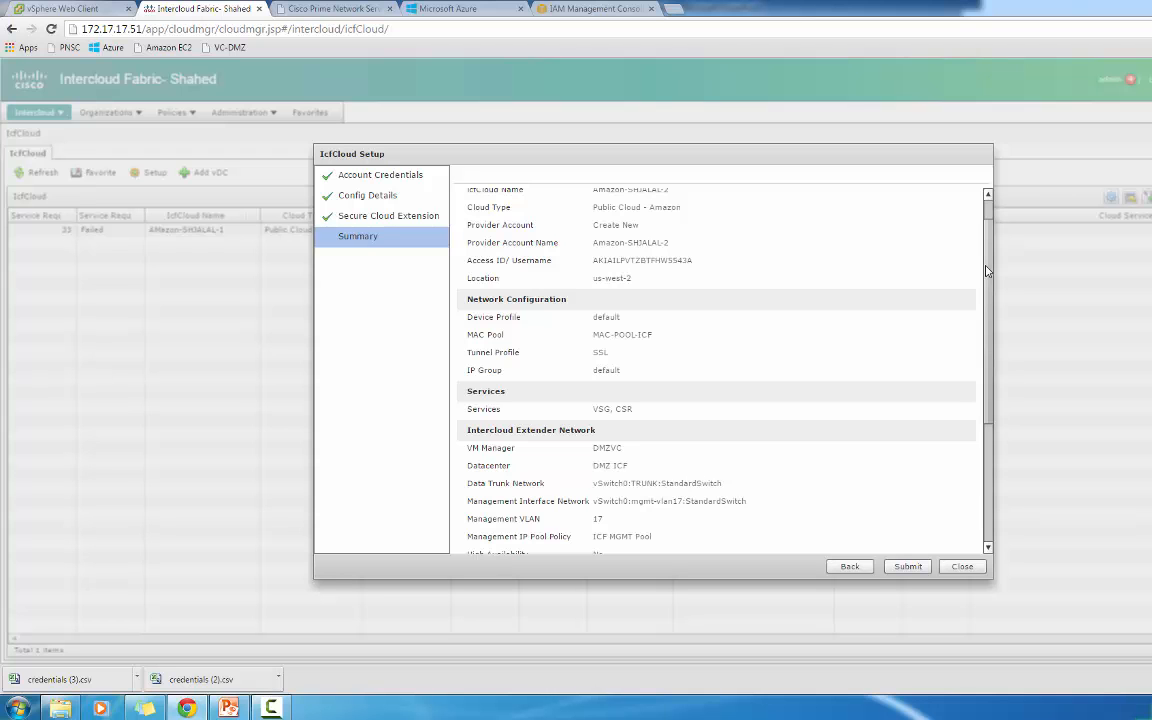
pyautogui.moveTo(985, 270); pyautogui.dragTo(994, 452)
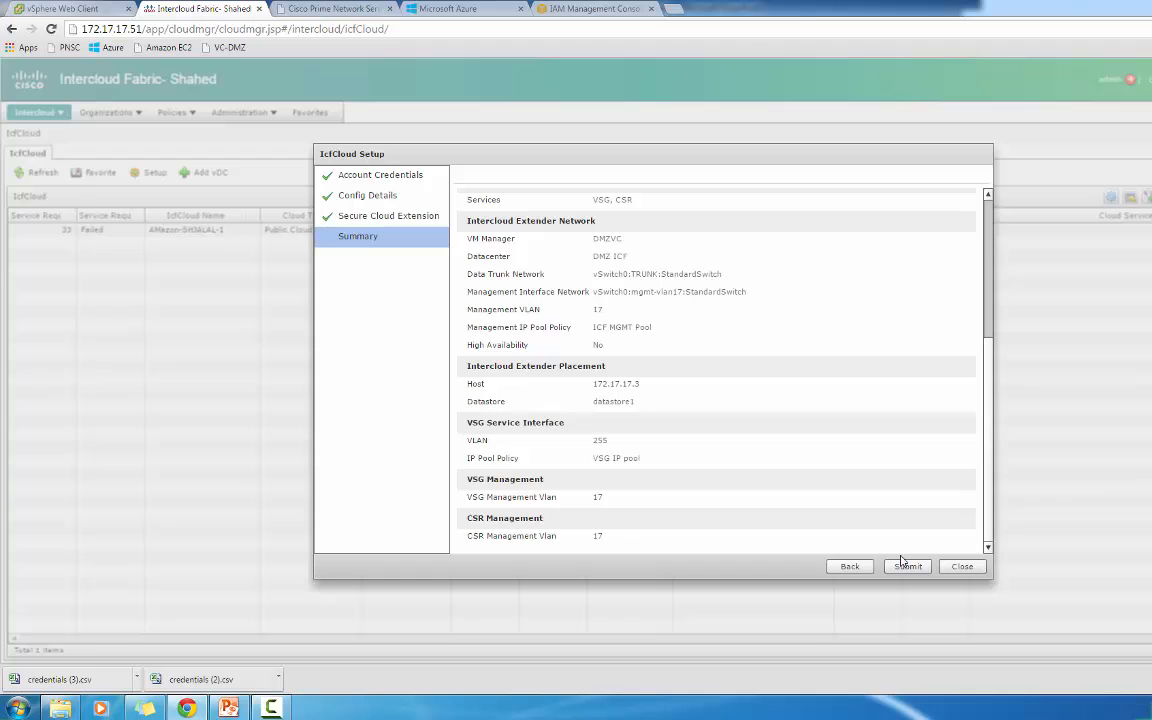
pyautogui.click(901, 568)
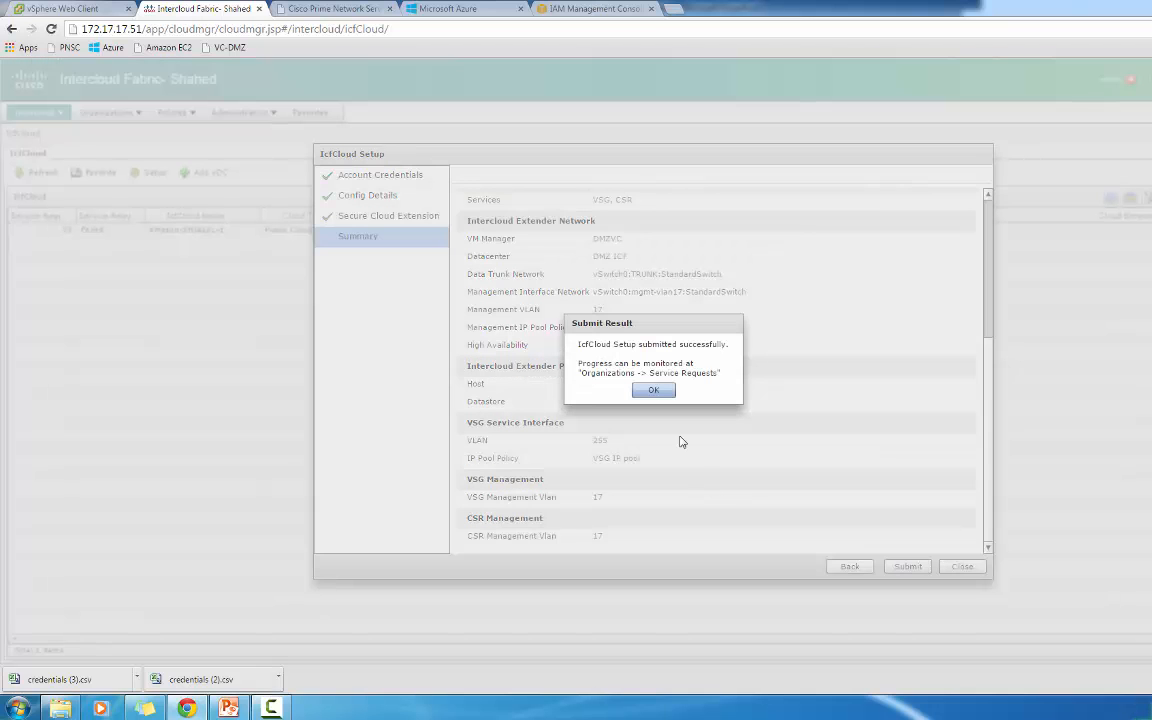
pyautogui.click(665, 394)
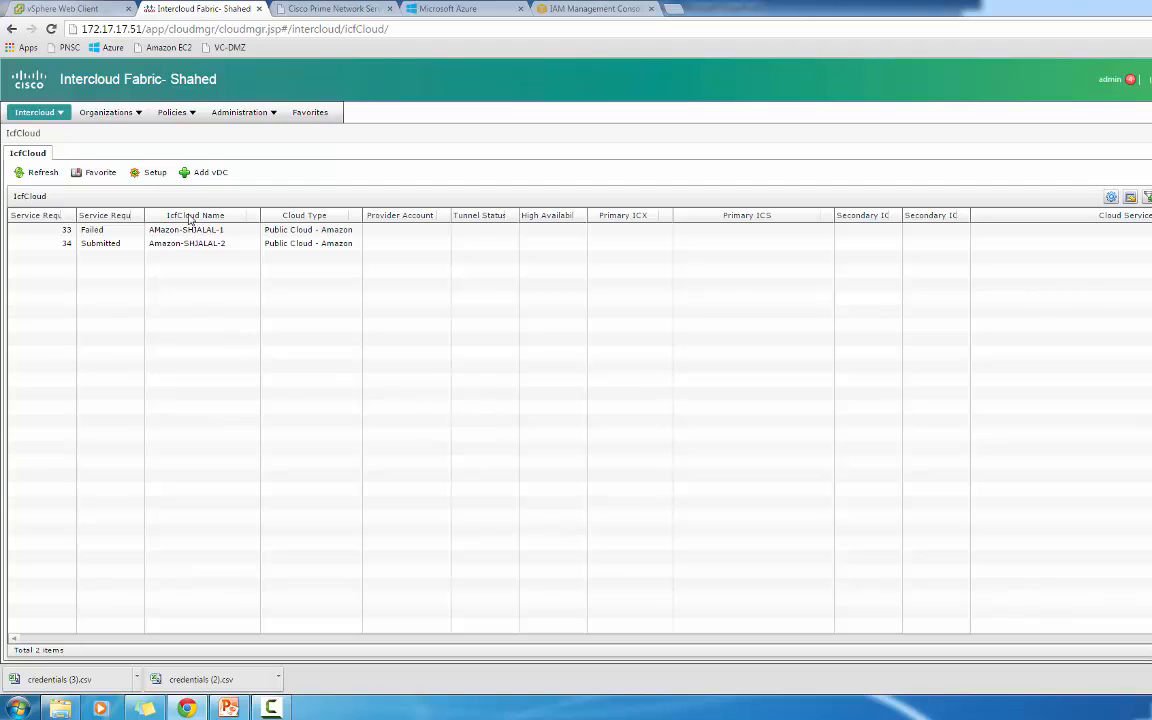
# Step: Open the organizations' service requests list to monitor the submitted IcfCloud setup
pyautogui.click(135, 113)
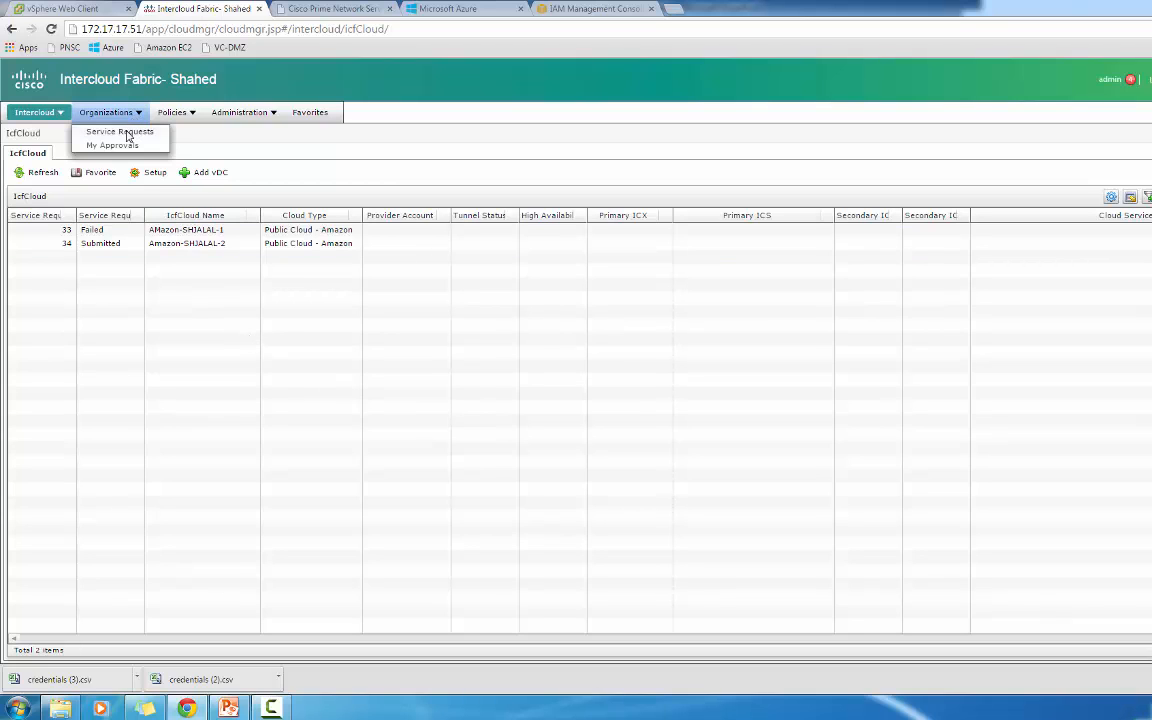
pyautogui.click(127, 134)
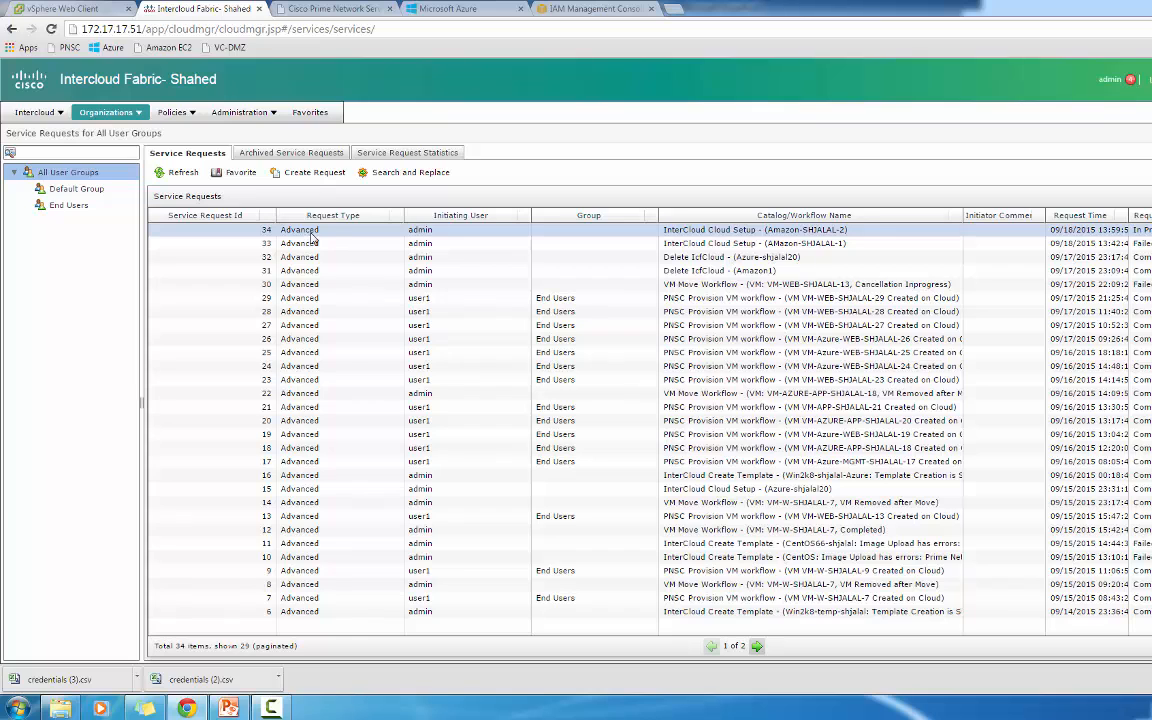
# Step: Review the workflow status and refreshed log of the newest Amazon InterCloud setup service request, and close its details
pyautogui.doubleClick(323, 231)
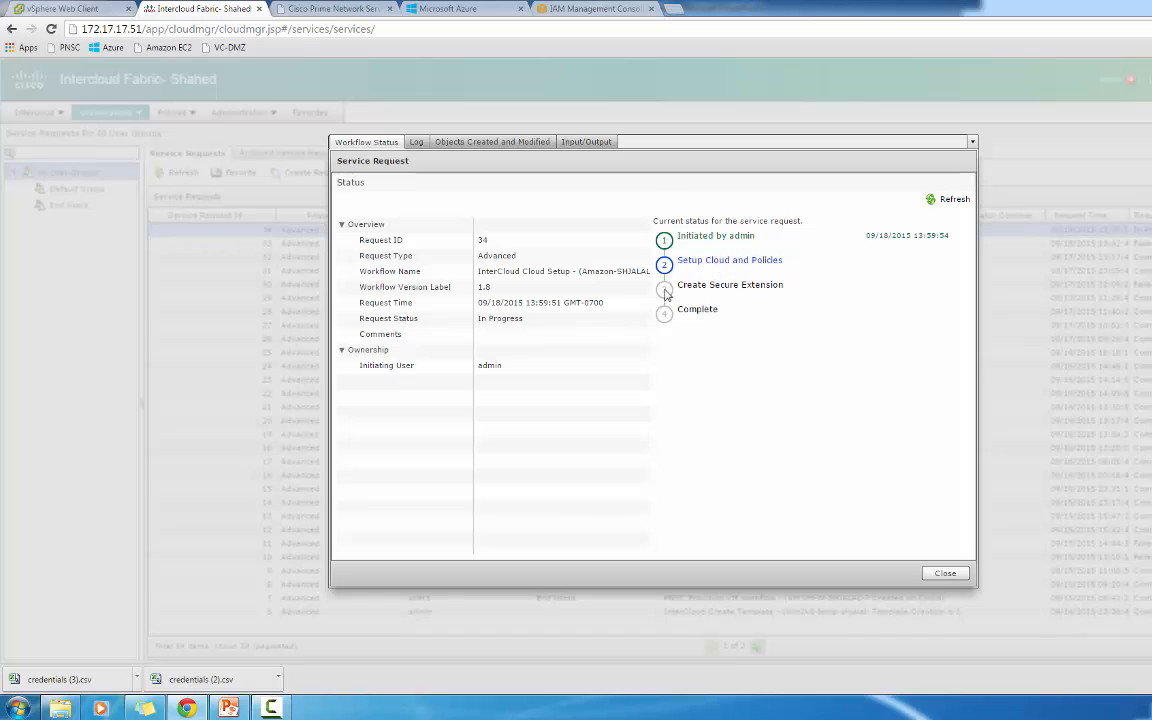
pyautogui.click(419, 143)
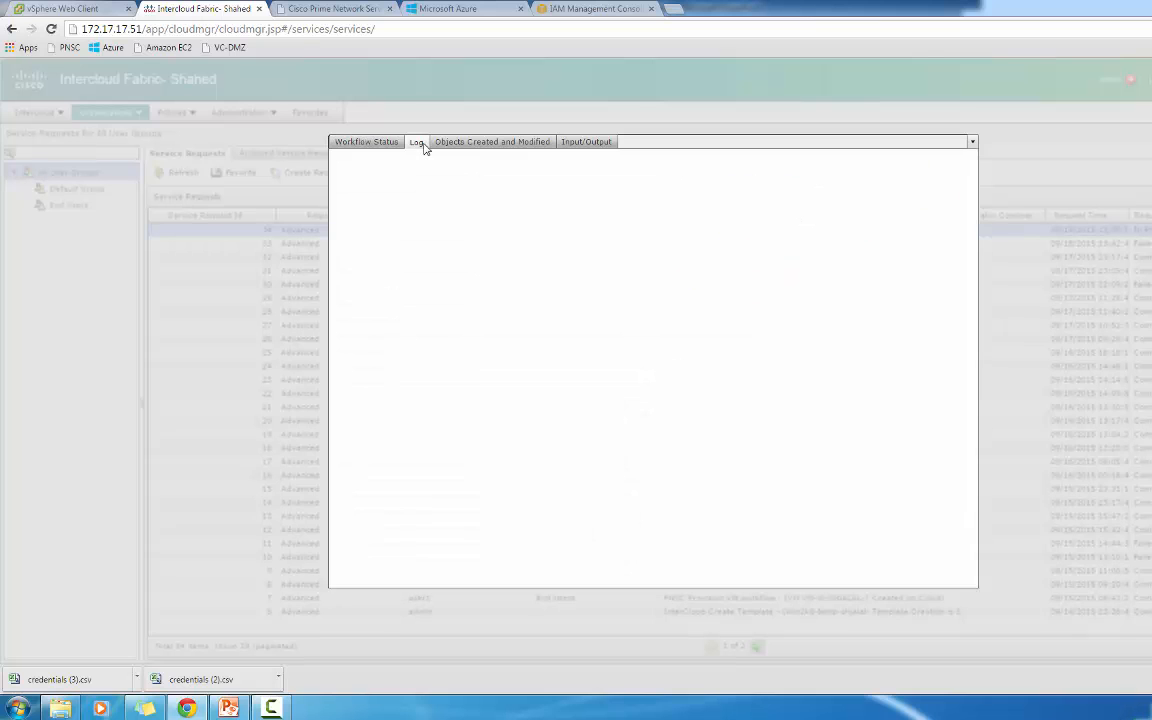
pyautogui.click(885, 547)
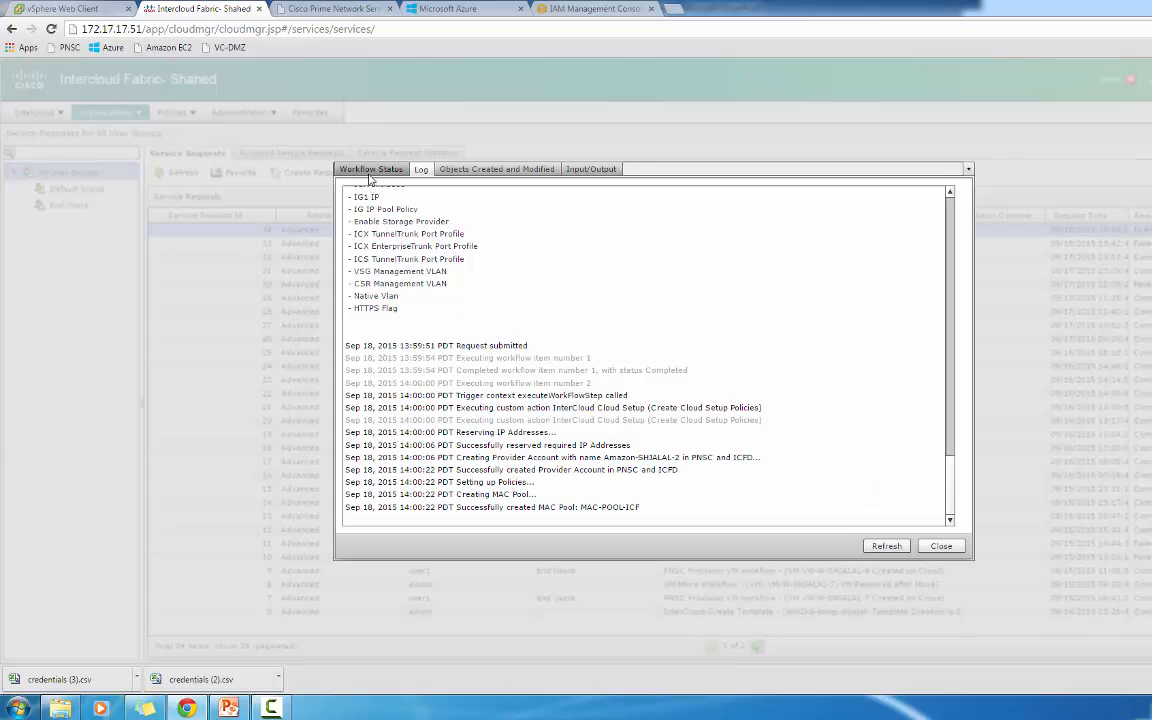
pyautogui.click(369, 170)
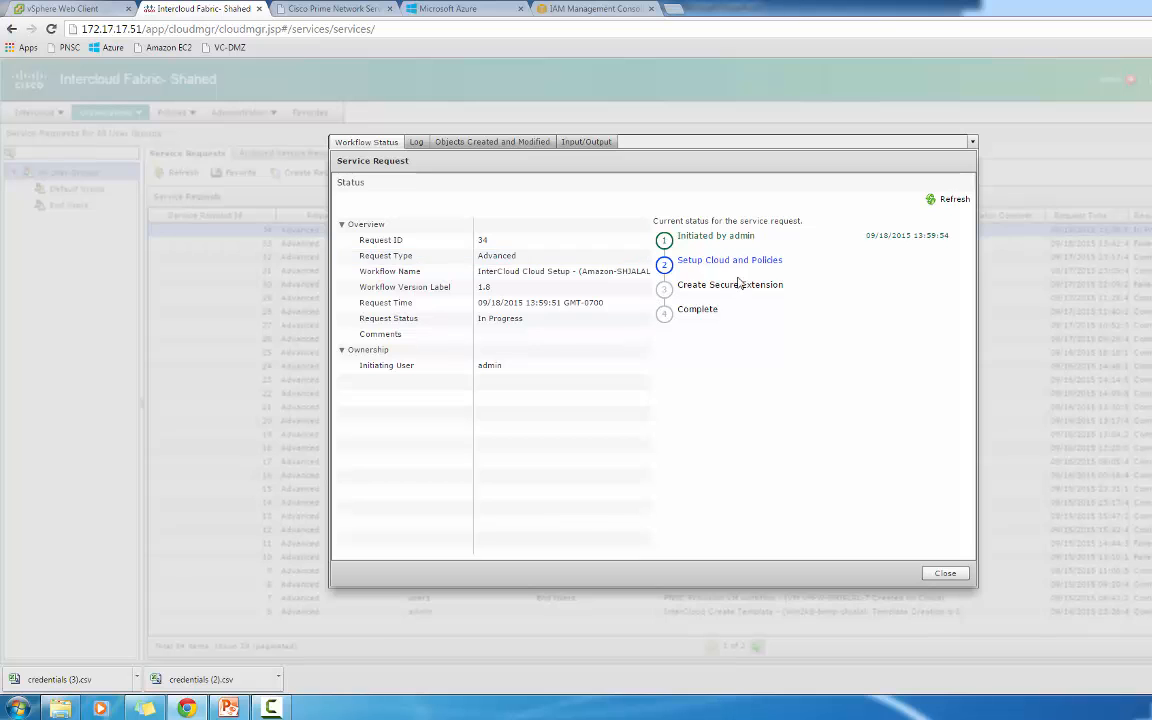
pyautogui.click(945, 576)
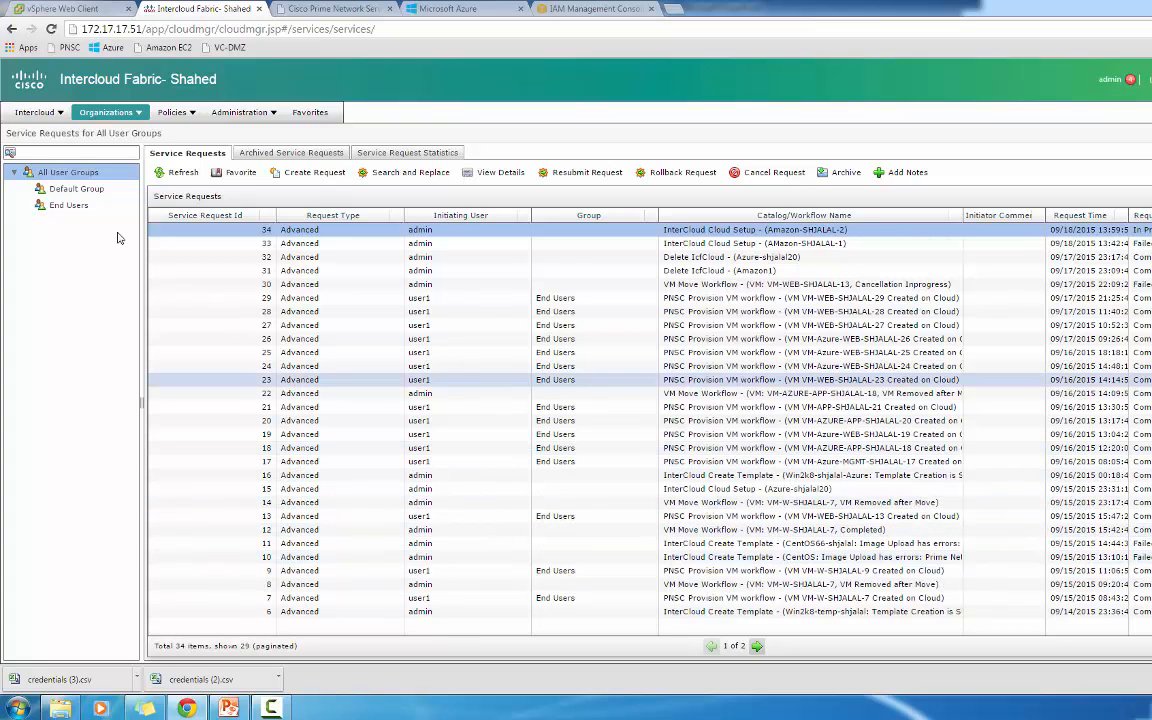
# Step: Check the IcfCloud list and open the Virtual/Hypervisor network policies
pyautogui.click(50, 114)
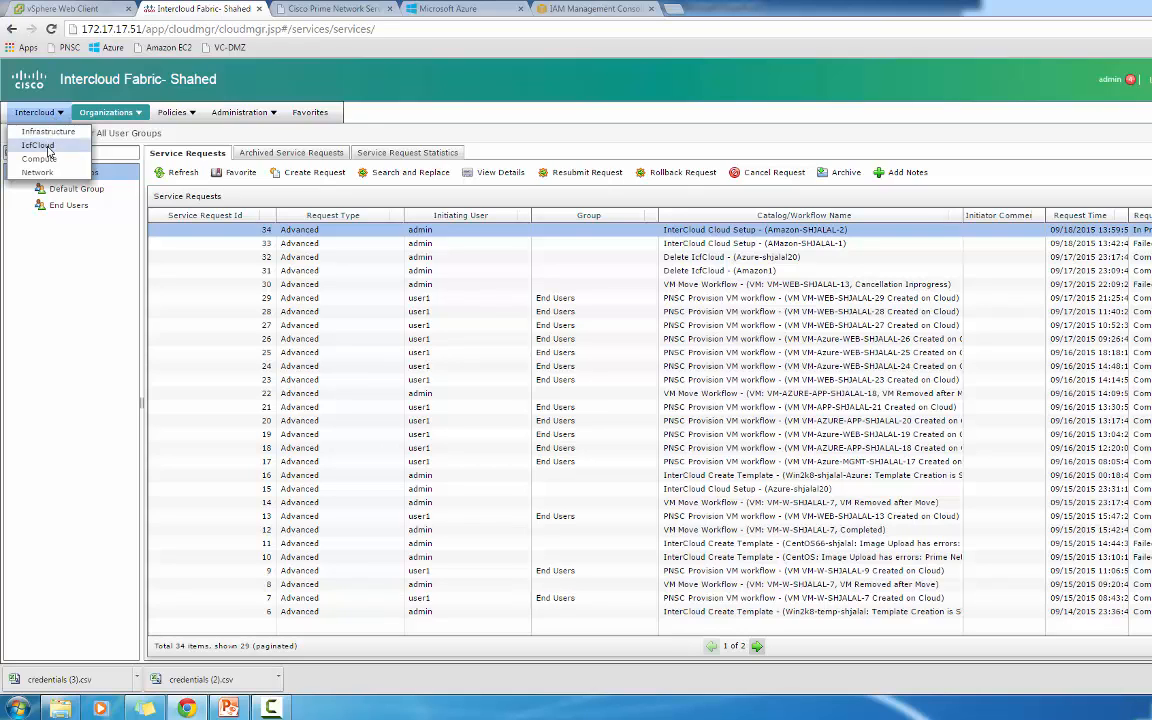
pyautogui.click(47, 147)
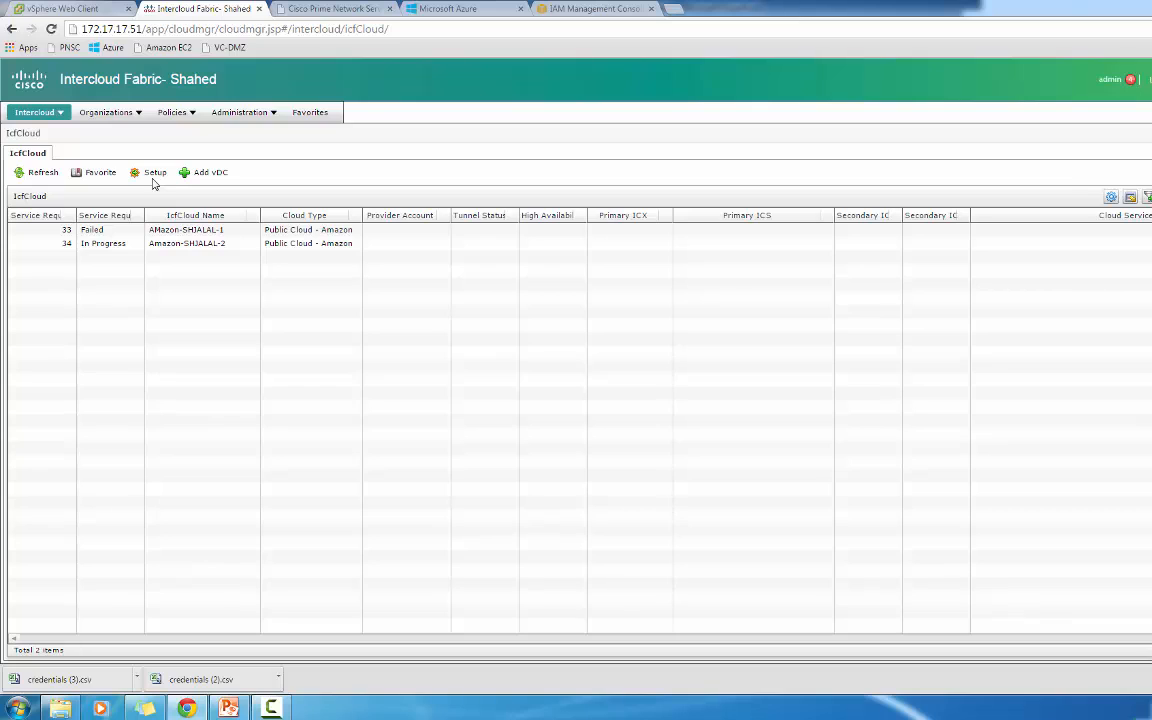
pyautogui.click(192, 116)
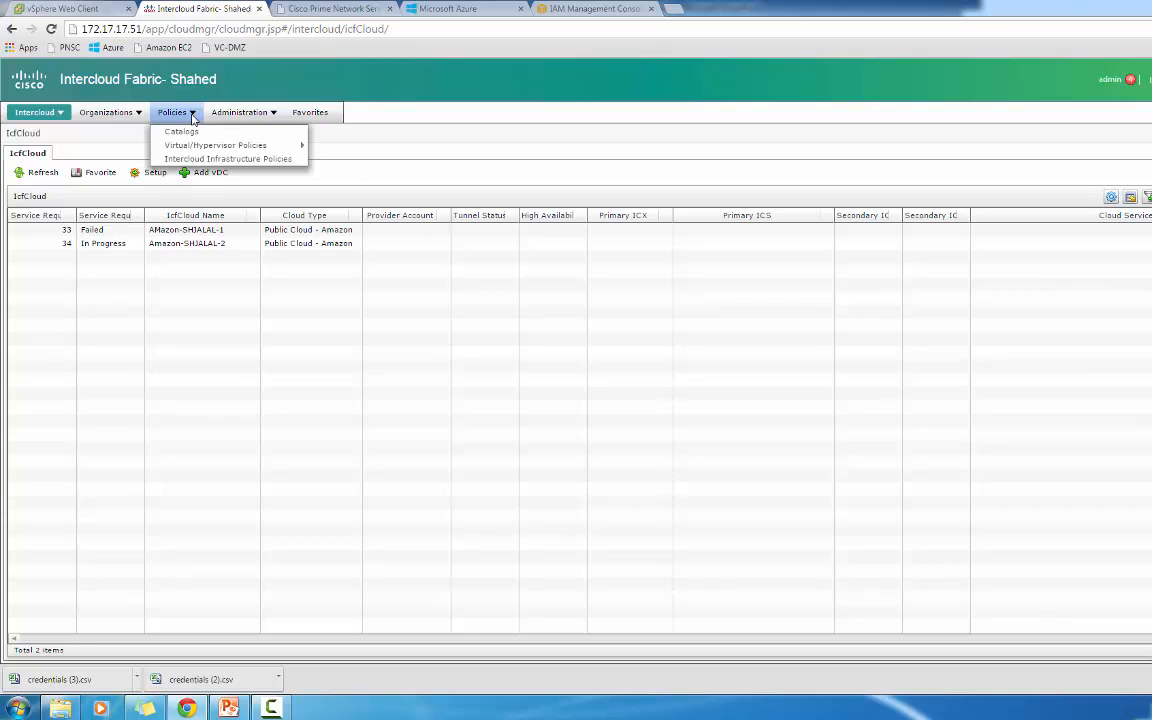
pyautogui.moveTo(178, 145)
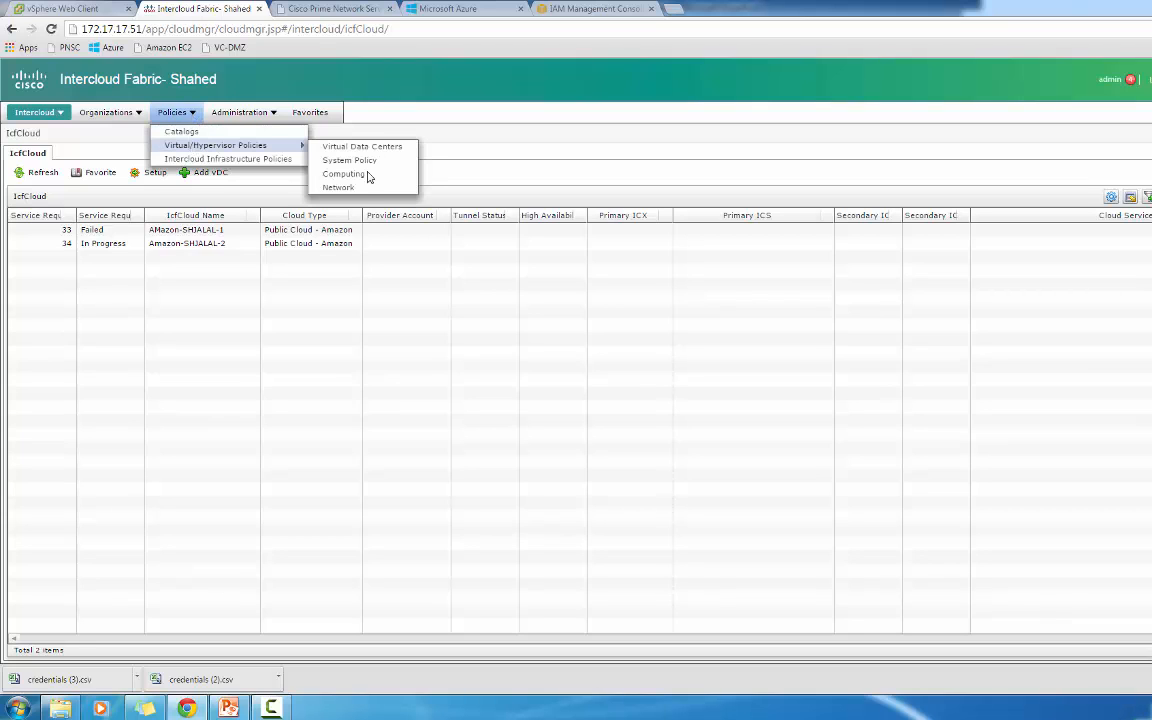
pyautogui.click(338, 188)
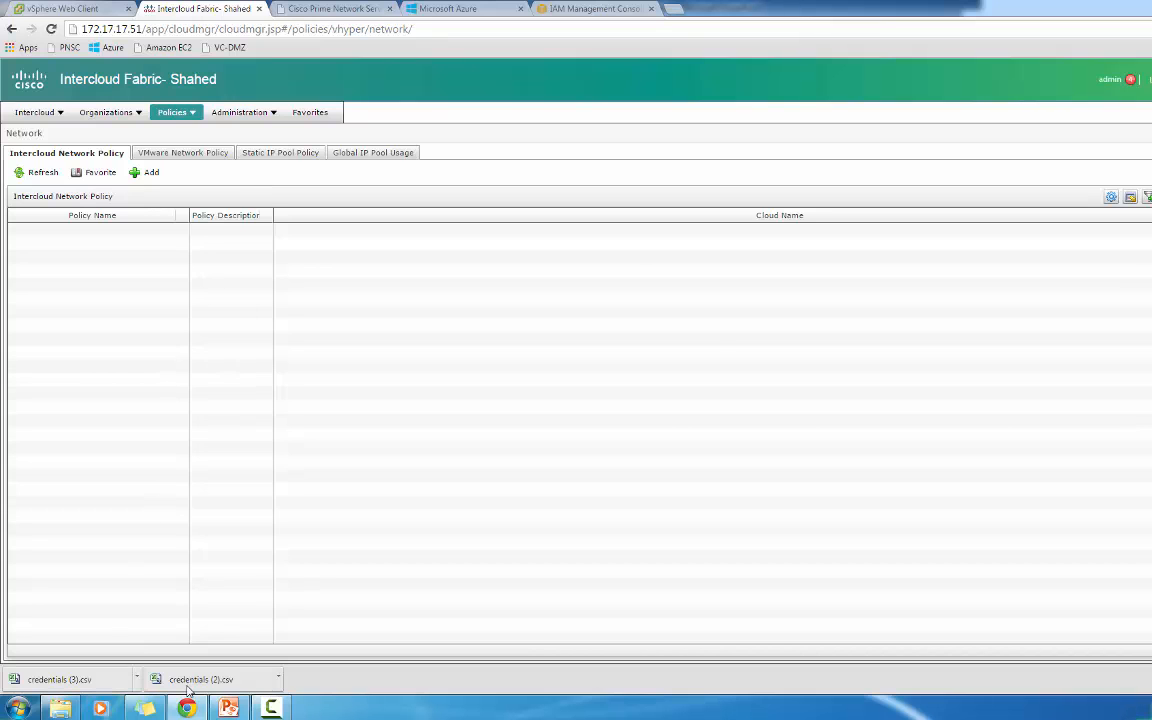
# Step: Switch to the PowerPoint deployment presentation and examine the "IP address- Infra" slide for the ICF components' IP address needs
pyautogui.click(225, 708)
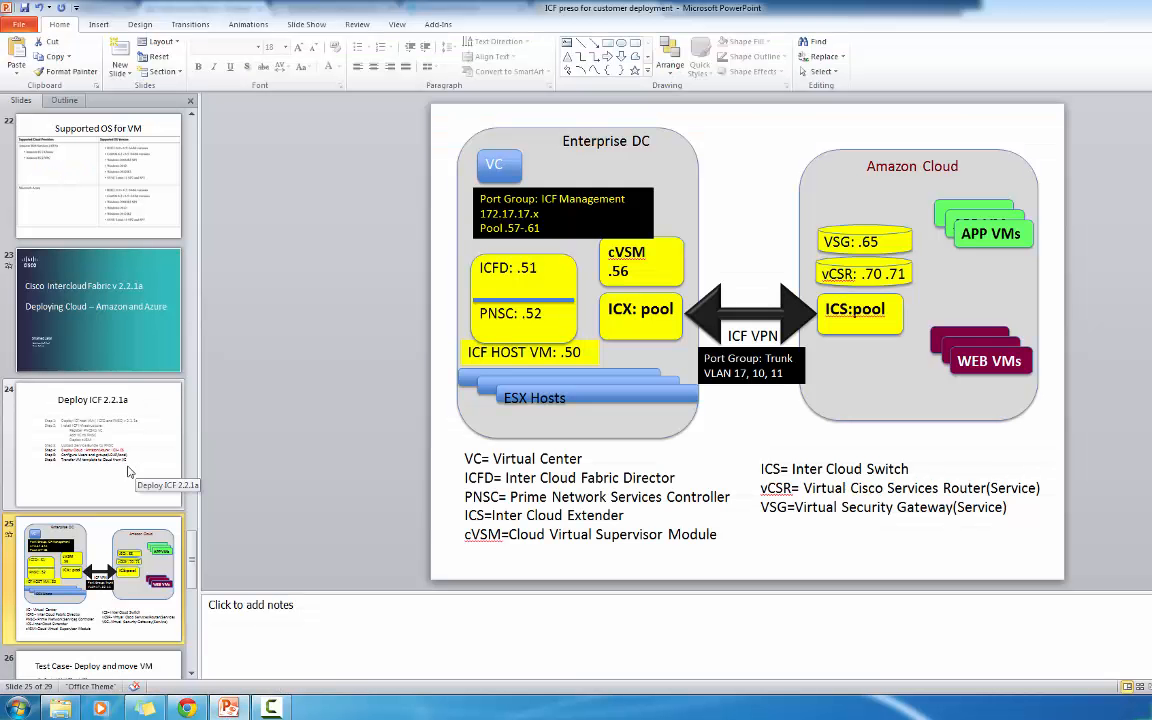
pyautogui.scroll(5, 128, 472)
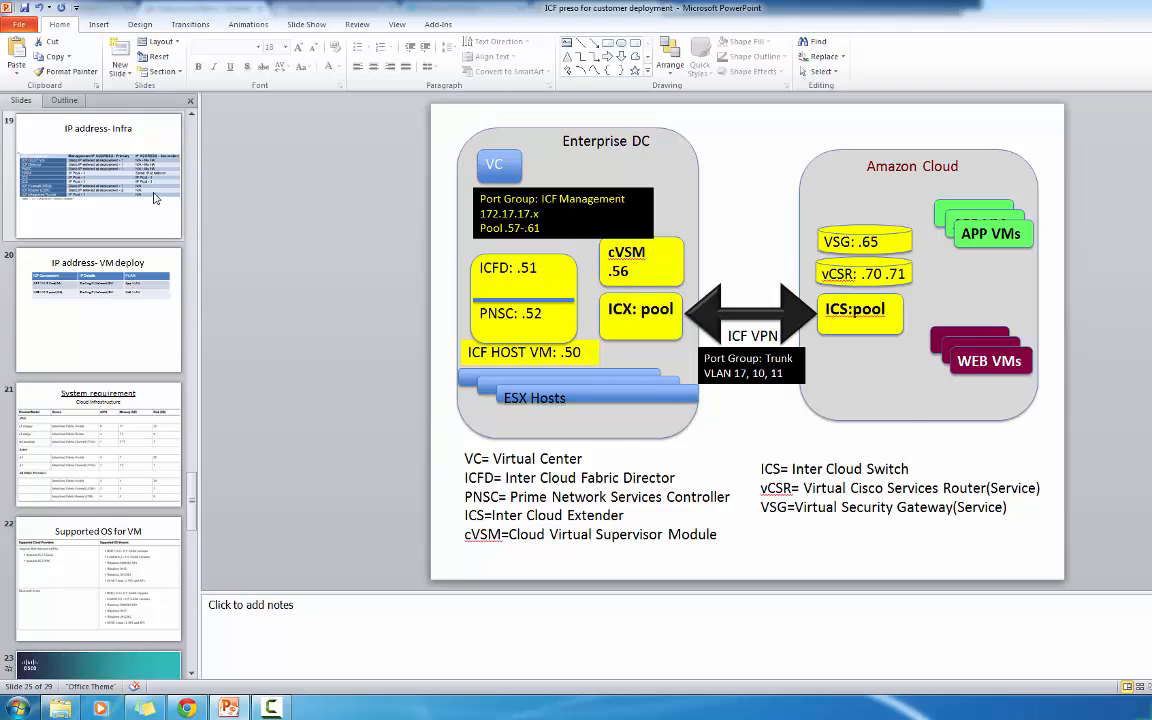
pyautogui.click(156, 198)
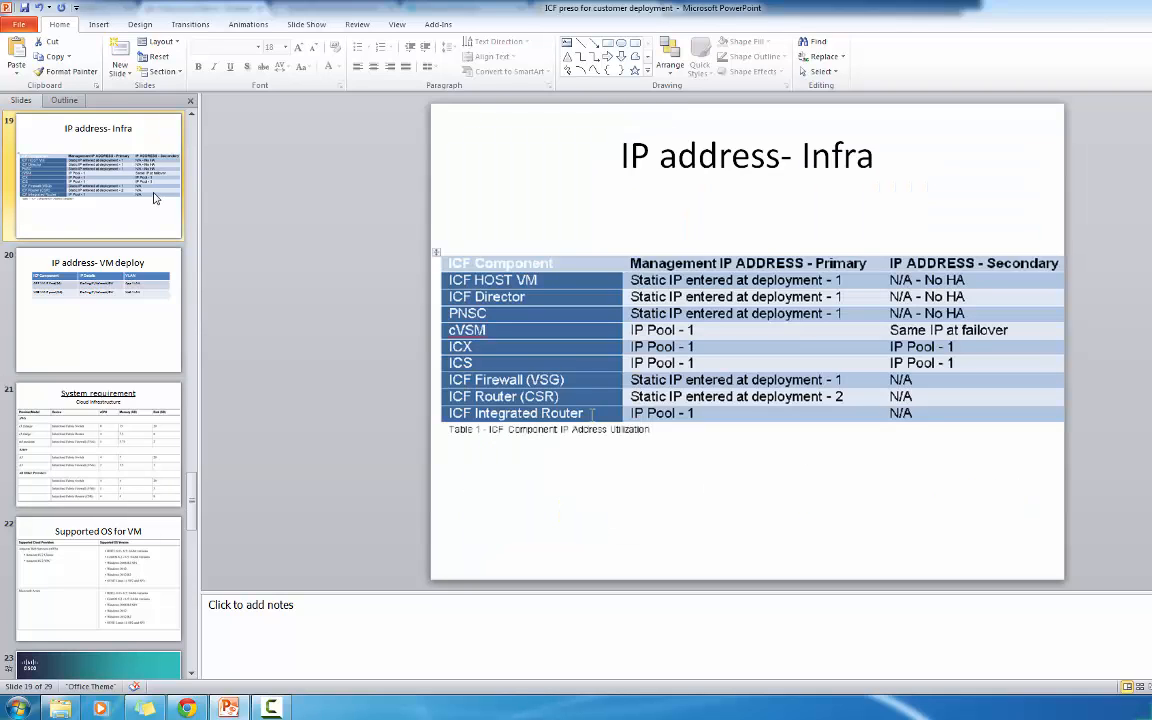
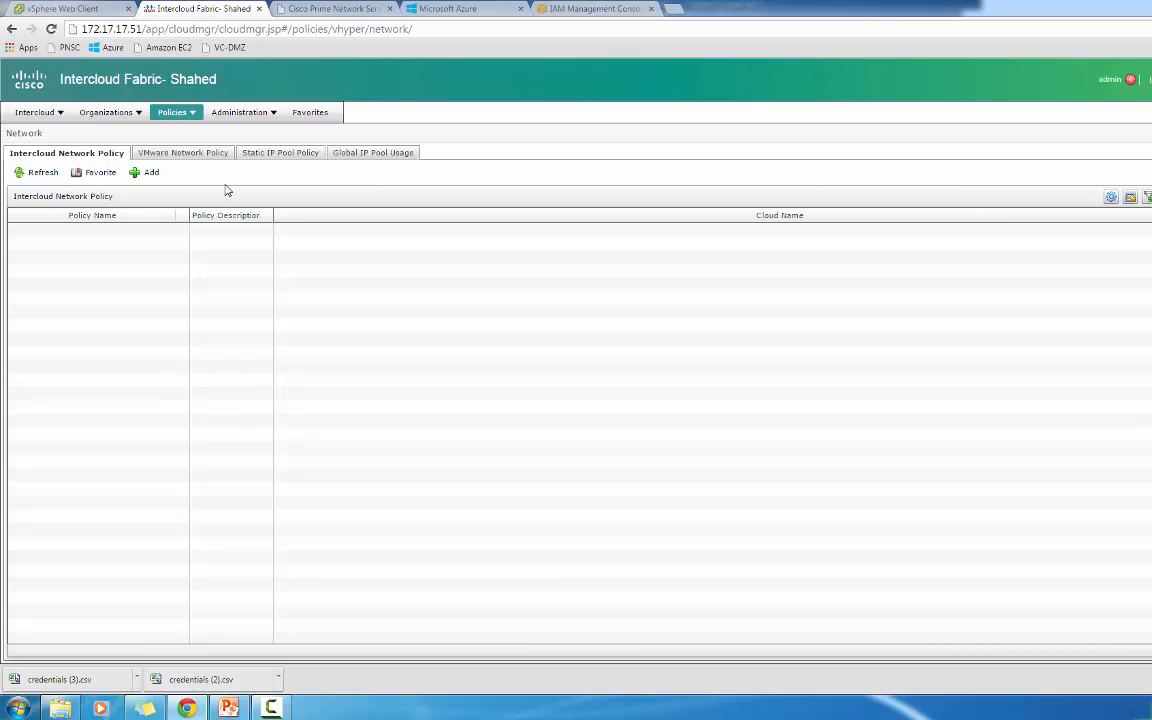
# Step: Clone the ICF MGMT Pool static IP pool policy with the policy name "Azure ICF MGMT Pool"
pyautogui.click(269, 155)
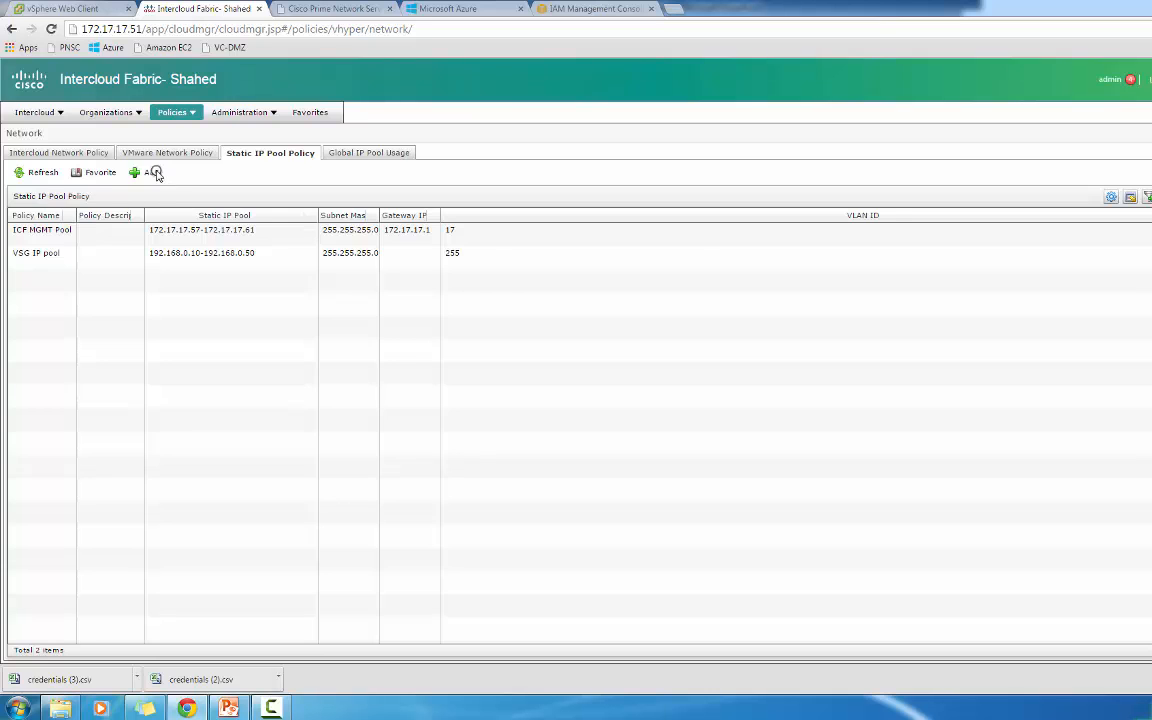
pyautogui.click(155, 172)
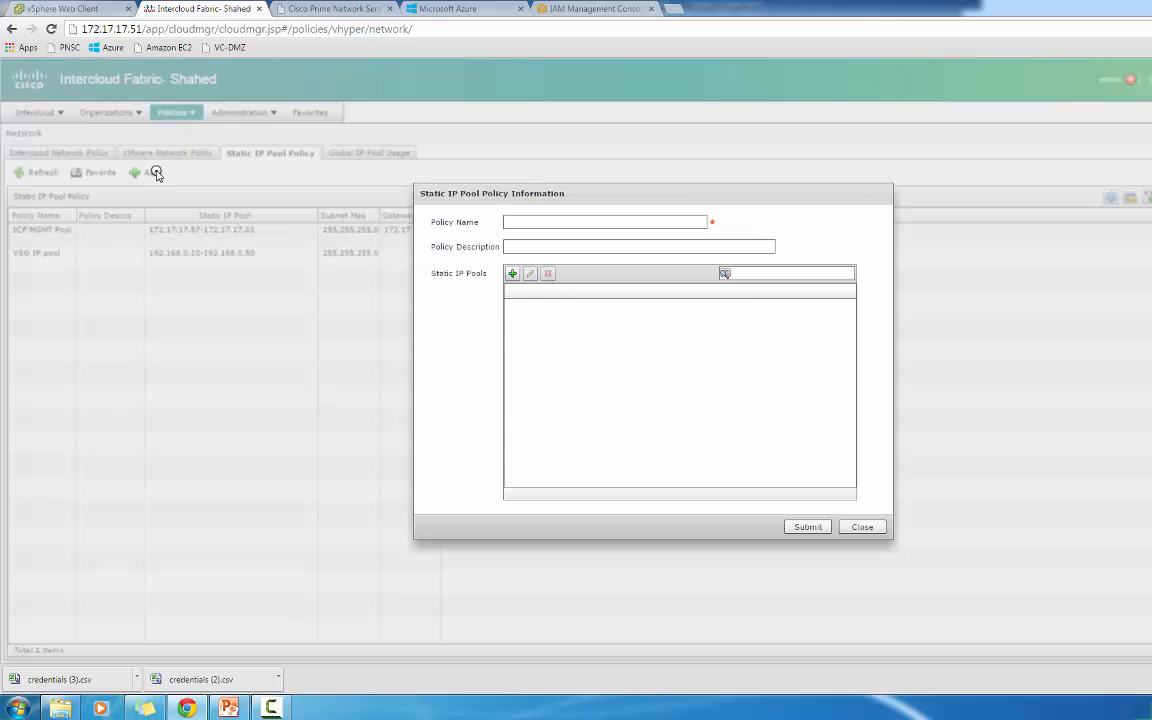
pyautogui.click(861, 527)
pyautogui.click(248, 236)
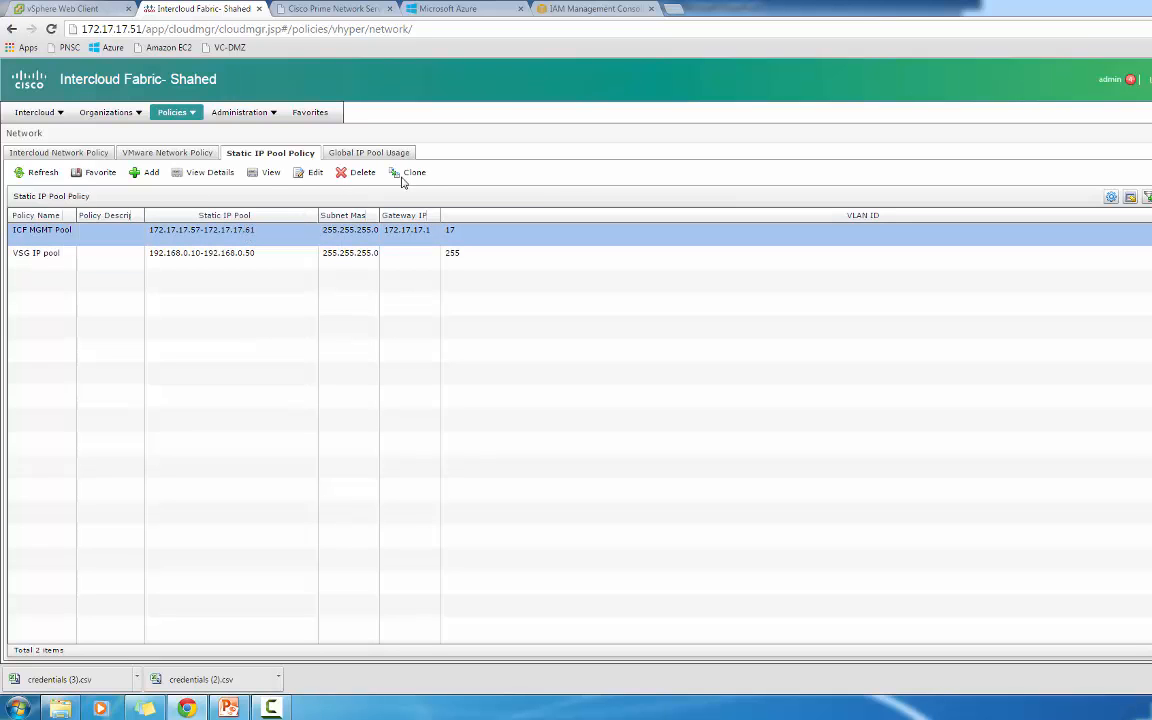
pyautogui.click(412, 174)
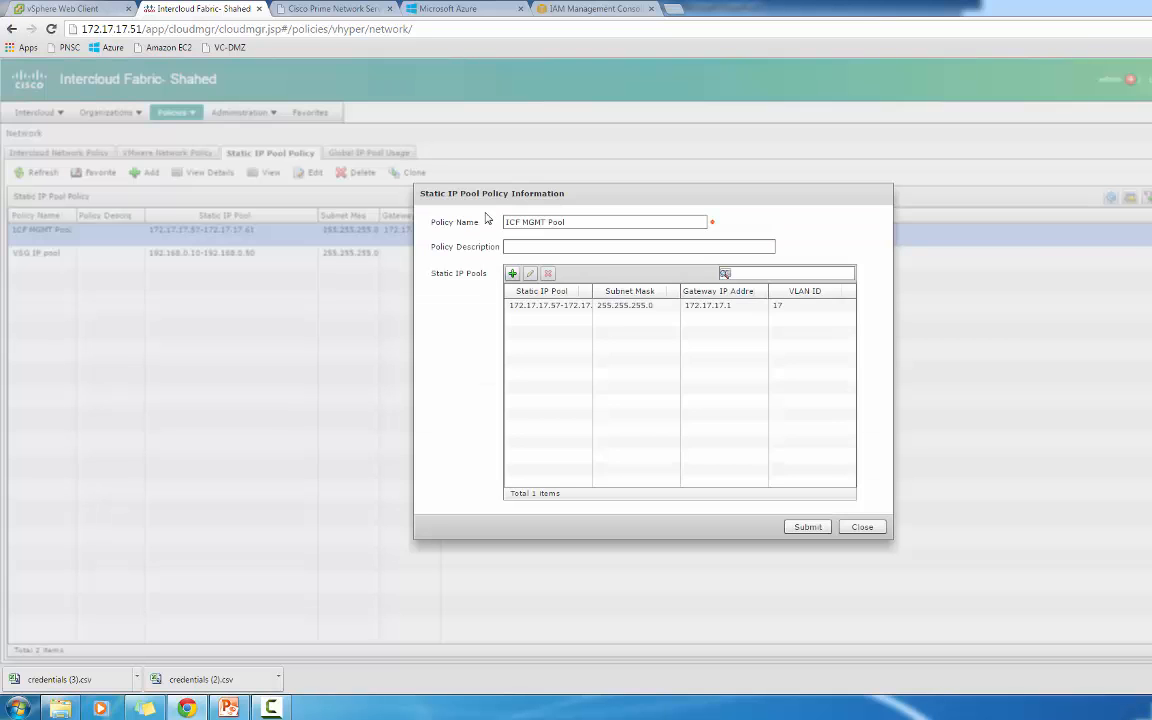
pyautogui.click(506, 222)
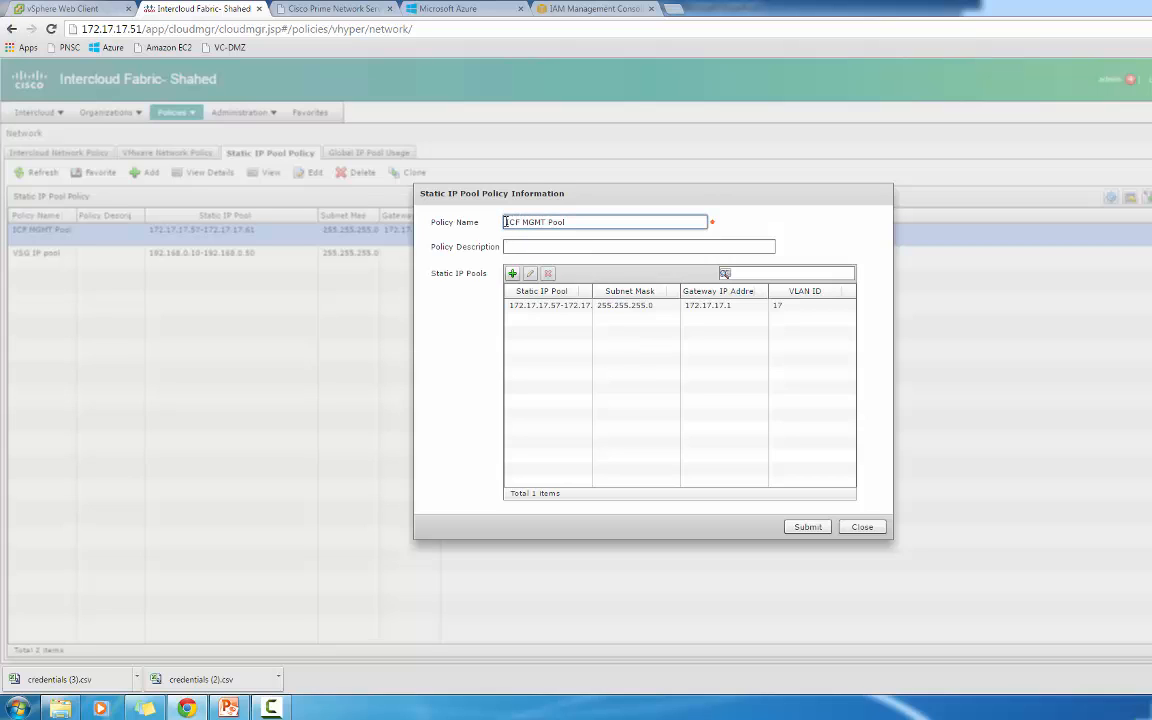
pyautogui.write('Azure')
# Step: Set the cloned policy's static IP pool range to 172.17.17.62-172.17.17.64, submit the entry and the policy, and dismiss the results
pyautogui.click(543, 307)
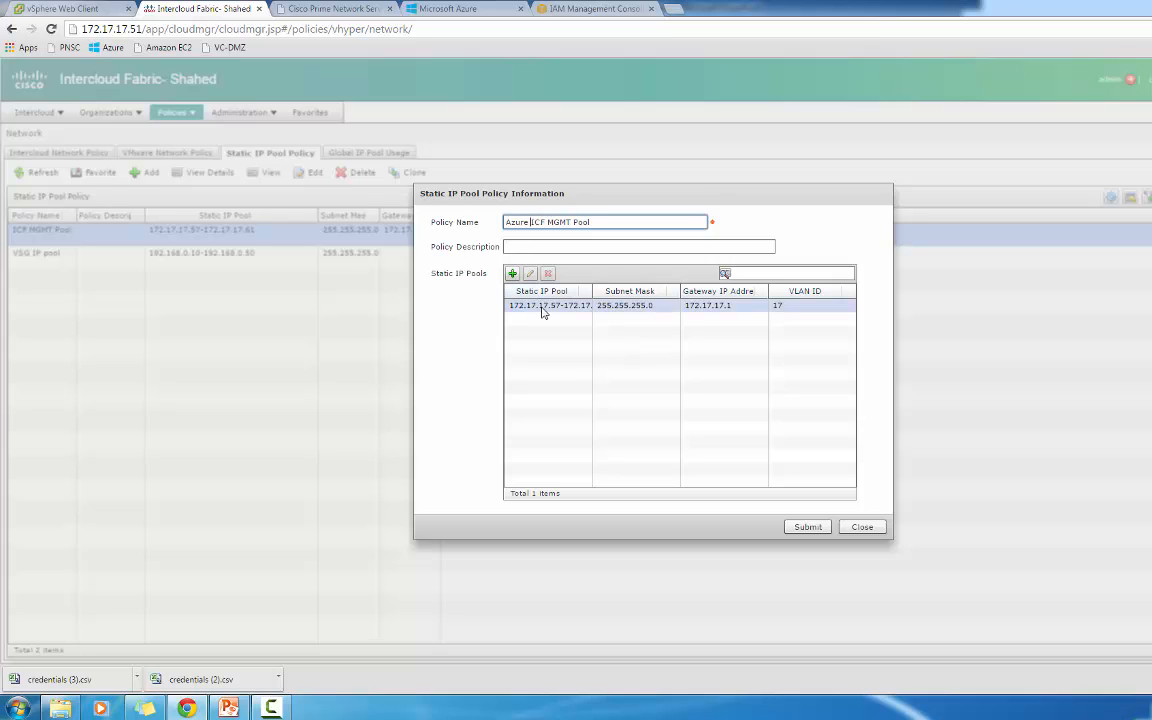
pyautogui.click(530, 273)
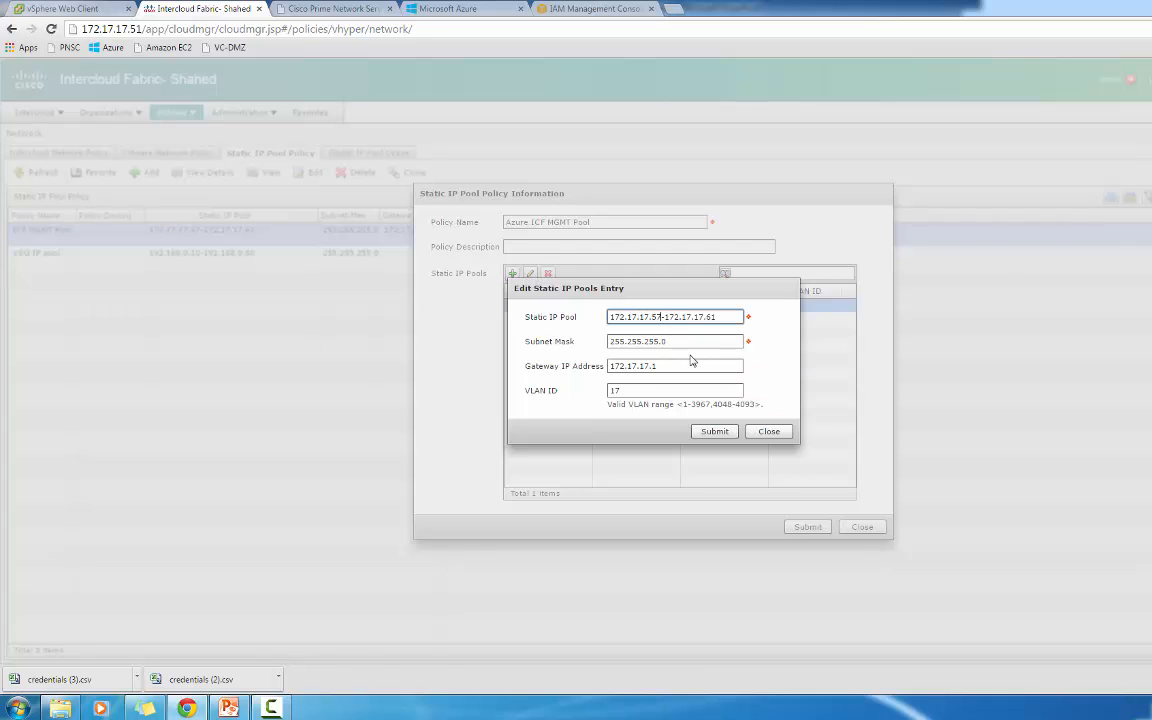
pyautogui.press('BackSpace')
pyautogui.press('BackSpace')
pyautogui.write('62')
pyautogui.click(715, 431)
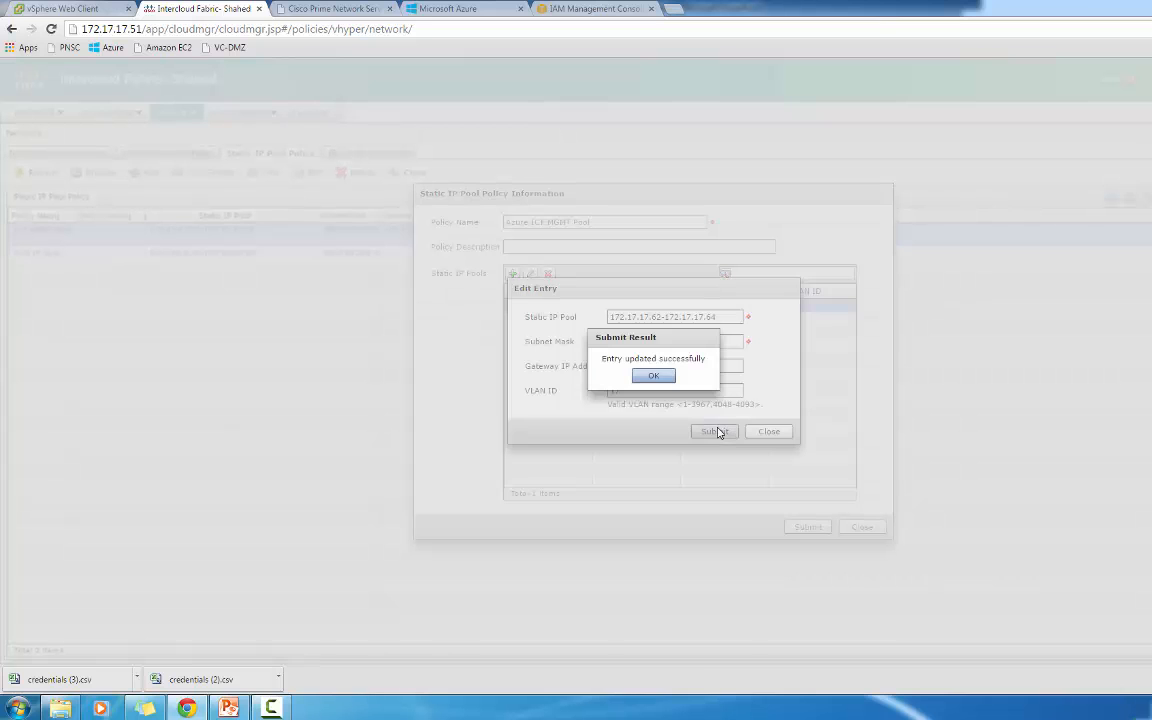
pyautogui.click(655, 378)
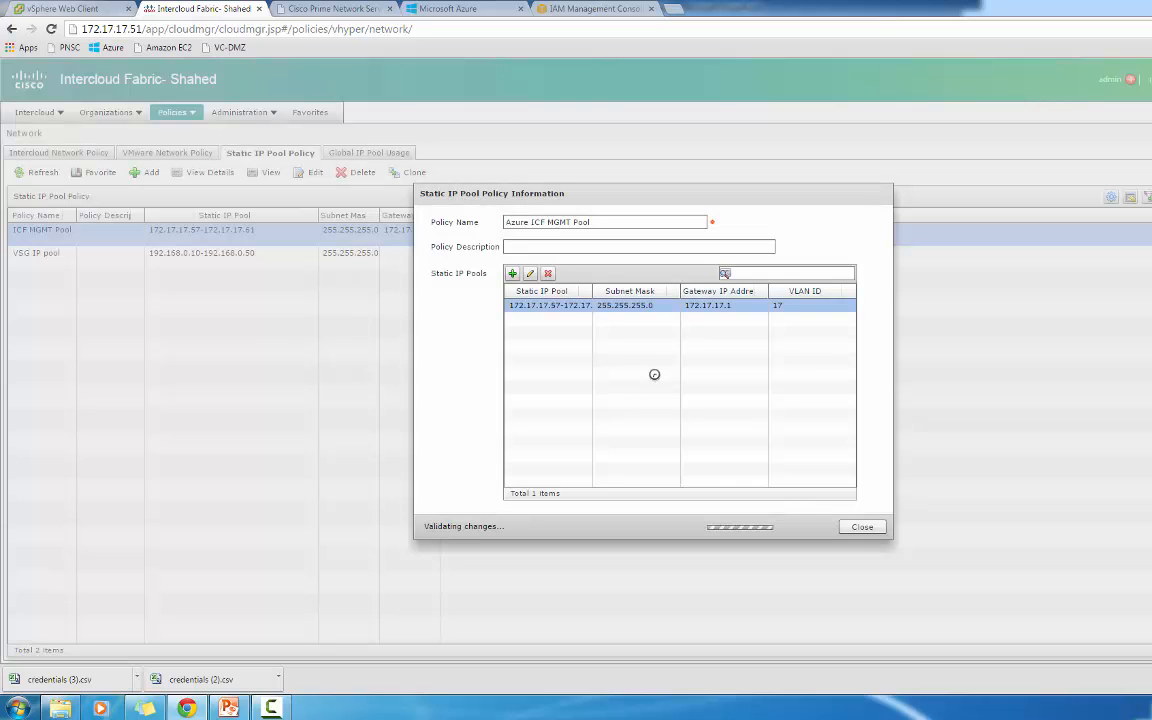
pyautogui.click(808, 527)
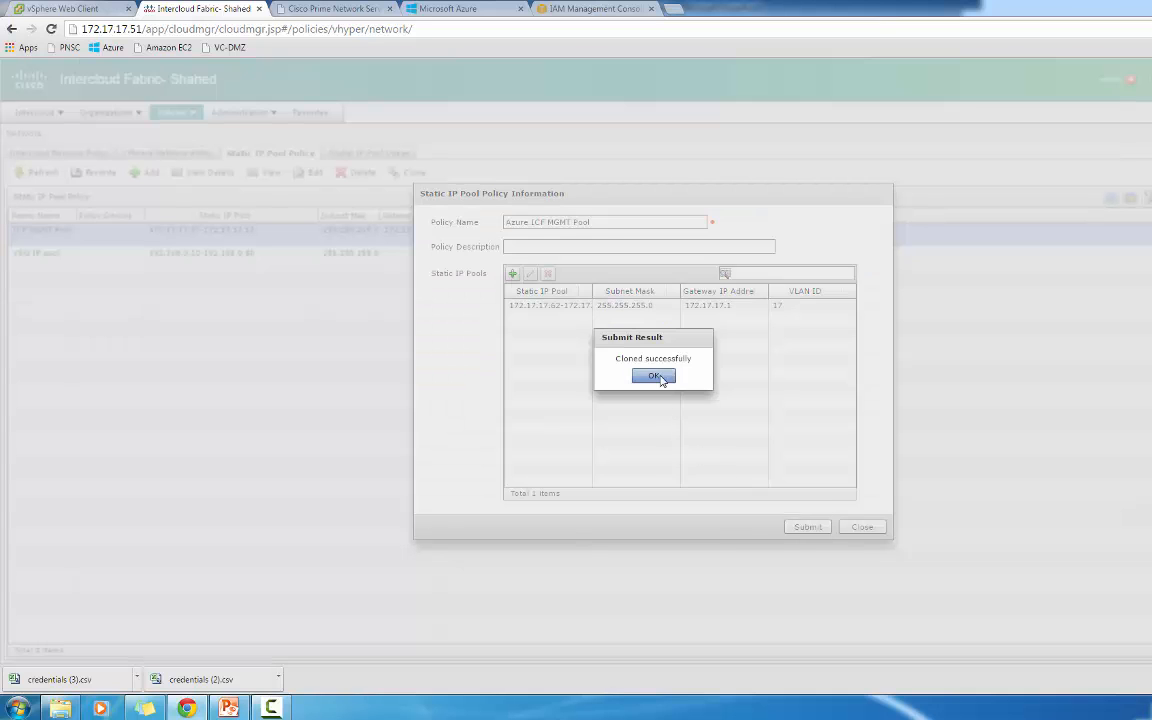
pyautogui.click(655, 376)
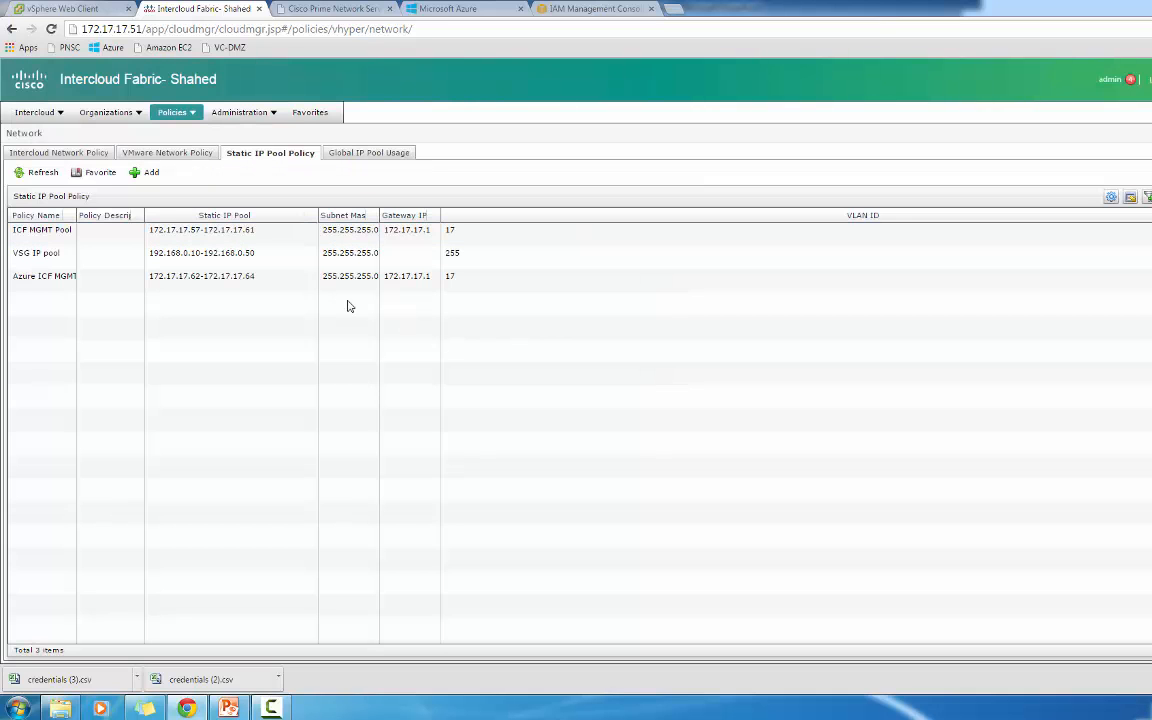
pyautogui.click(268, 278)
pyautogui.click(267, 262)
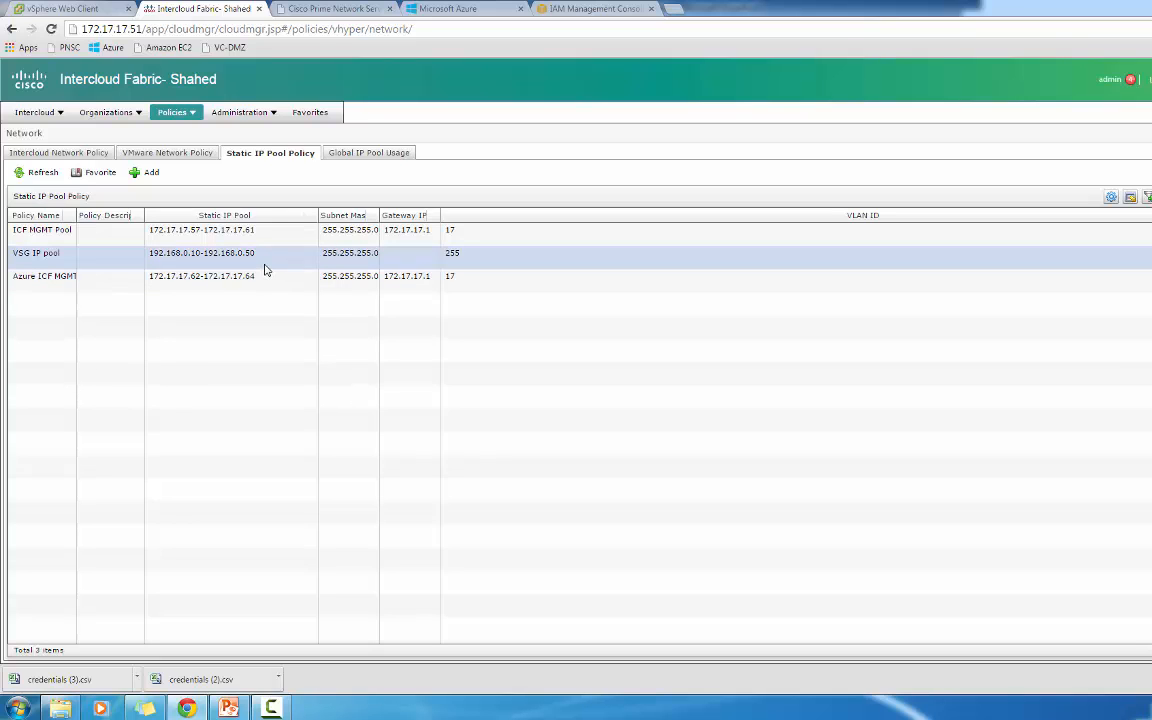
pyautogui.click(266, 262)
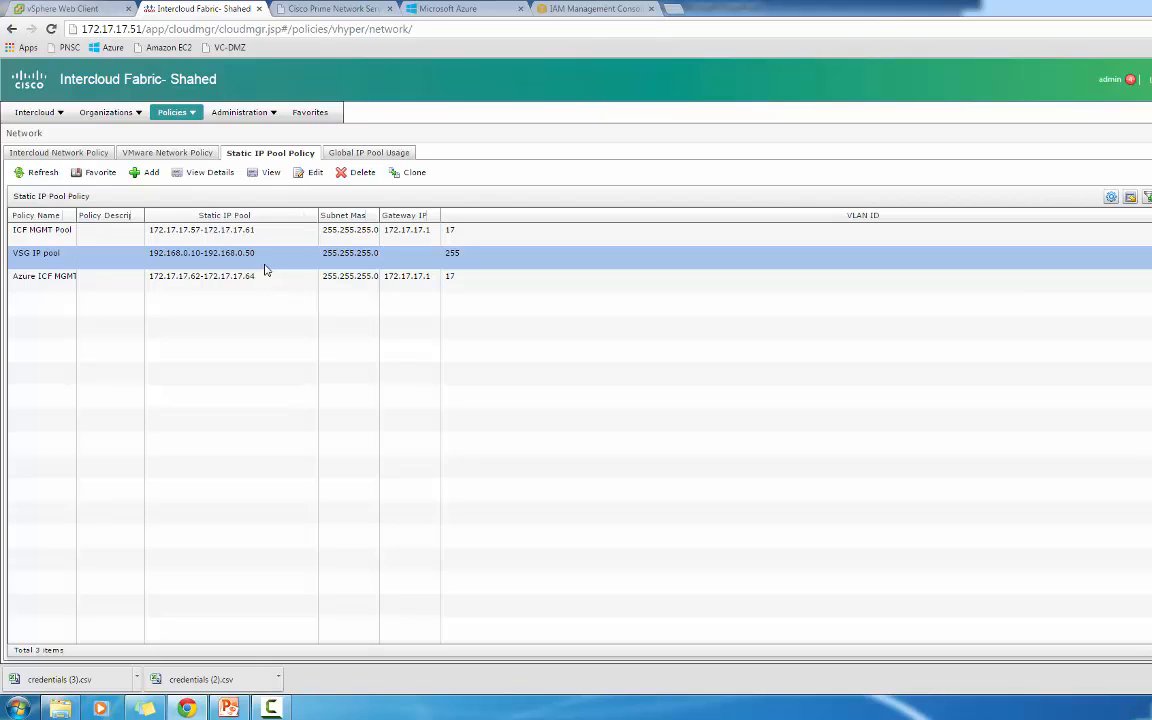
pyautogui.click(99, 155)
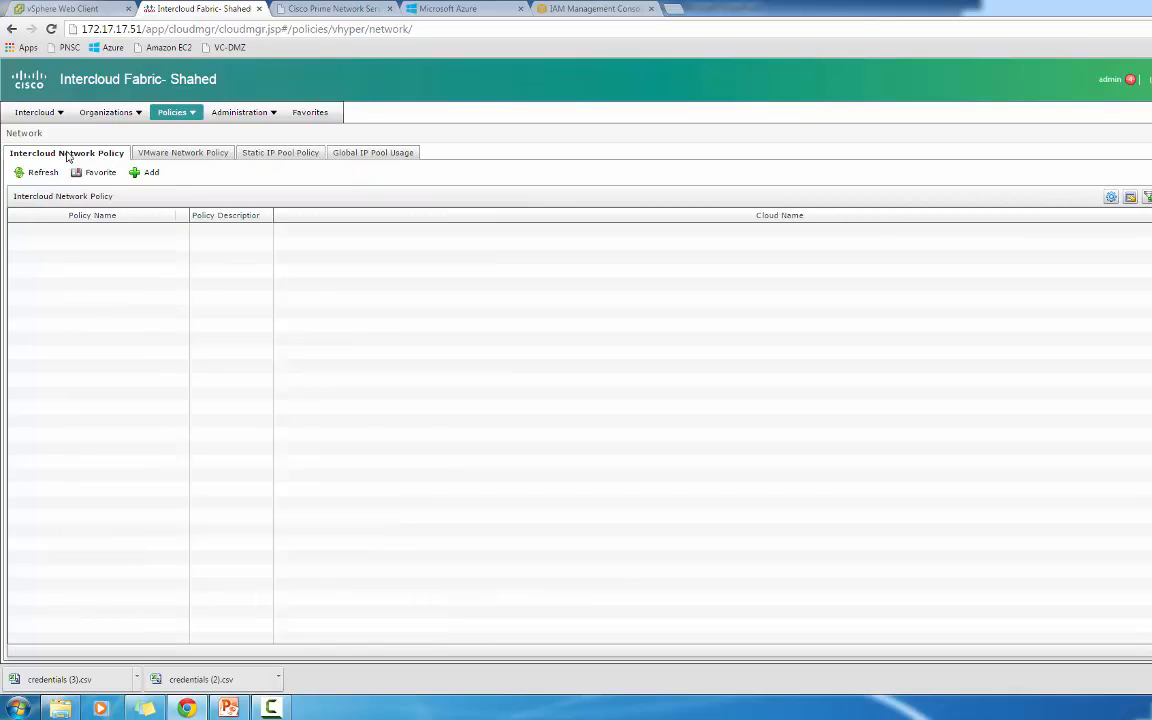
# Step: Start a new IcfCloud setup and set the IcfCloud name to Azure-SHJALAL1
pyautogui.click(57, 112)
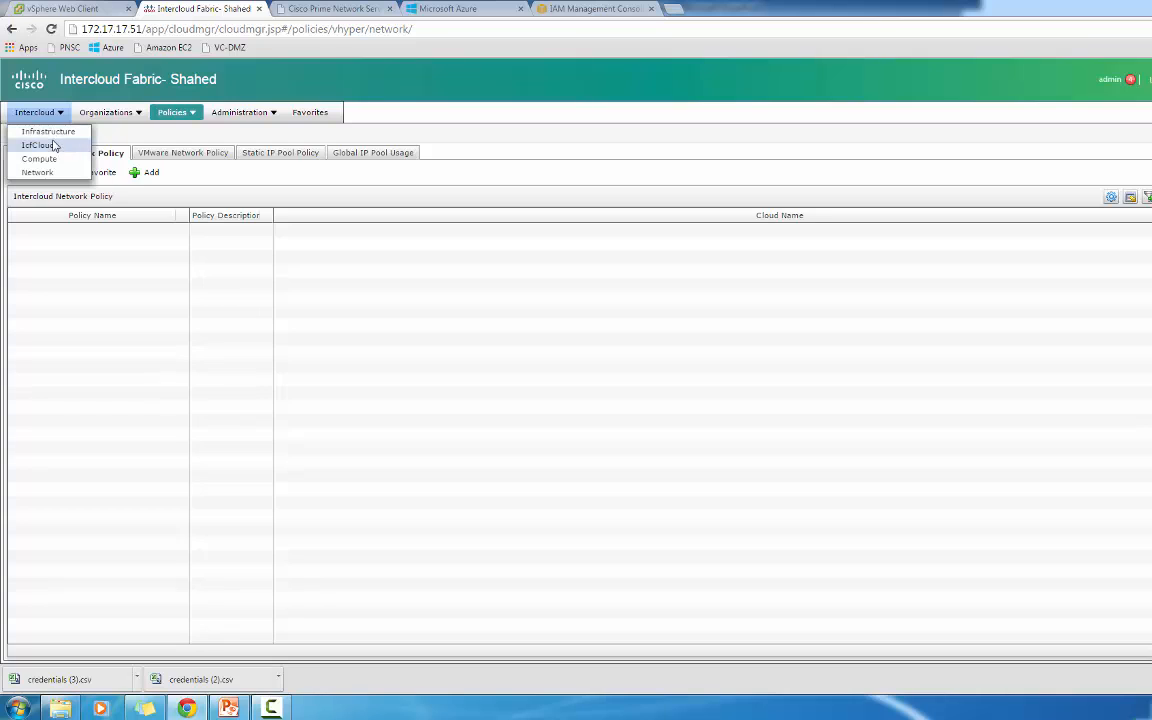
pyautogui.click(55, 146)
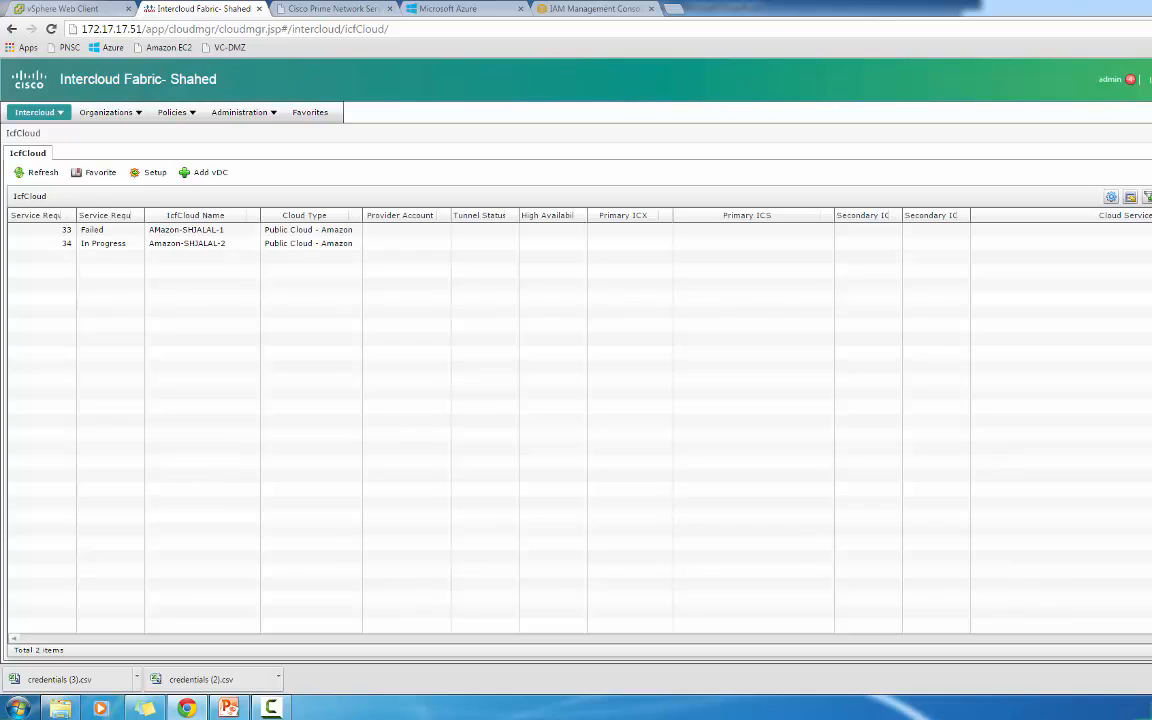
pyautogui.click(144, 175)
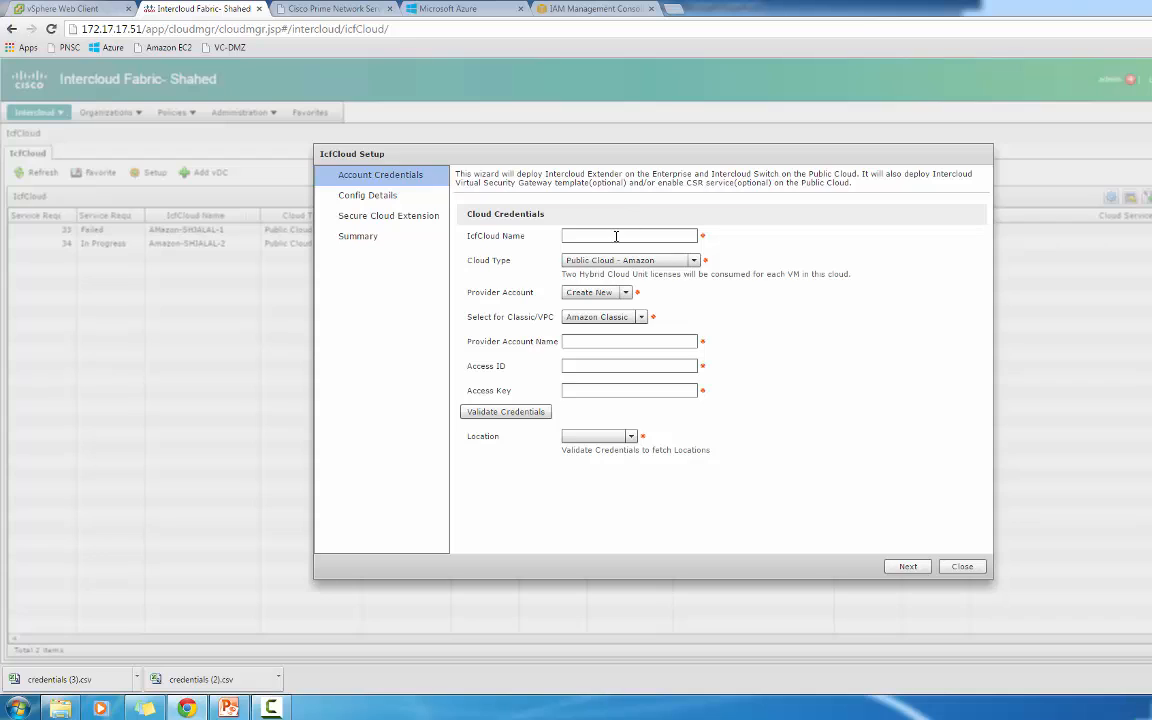
pyautogui.click(616, 236)
pyautogui.write('Azure-SHJALAL1')
# Step: Set the cloud type to Public Cloud - Azure and reuse the IcfCloud name as the provider account name
pyautogui.moveTo(632, 237); pyautogui.dragTo(558, 234)
pyautogui.hotkey('ctrl', 'c')
pyautogui.click(613, 342)
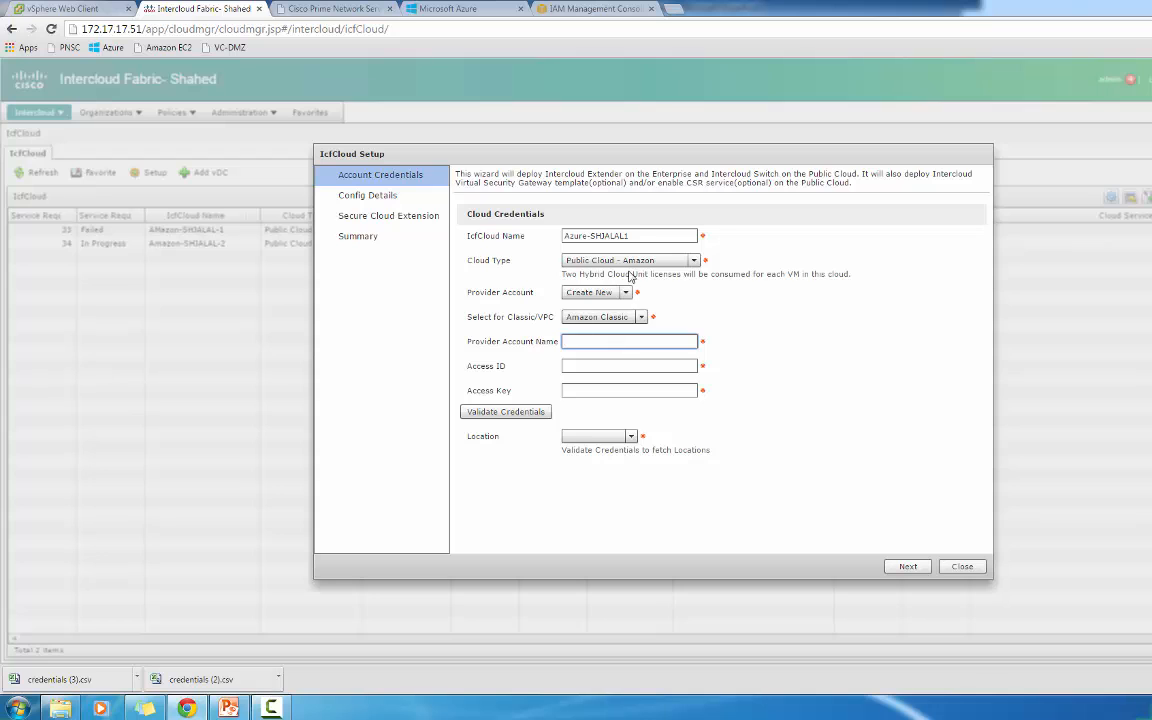
pyautogui.click(628, 260)
pyautogui.click(618, 289)
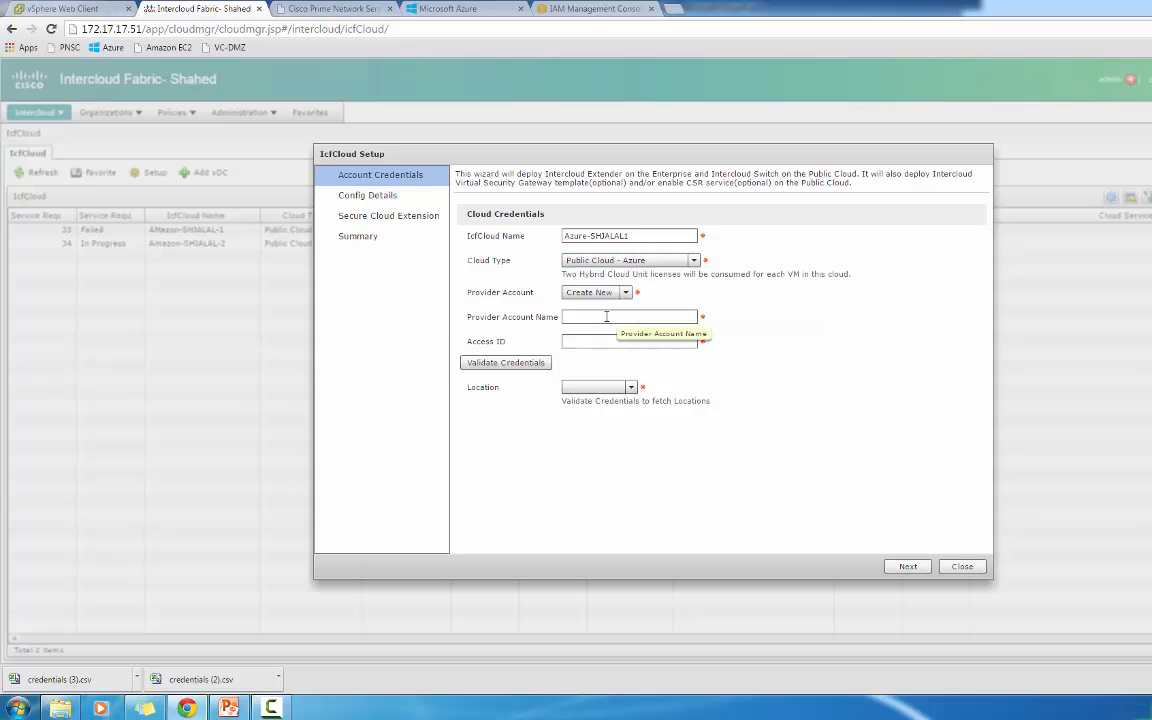
pyautogui.click(606, 316)
pyautogui.hotkey('ctrl', 'v')
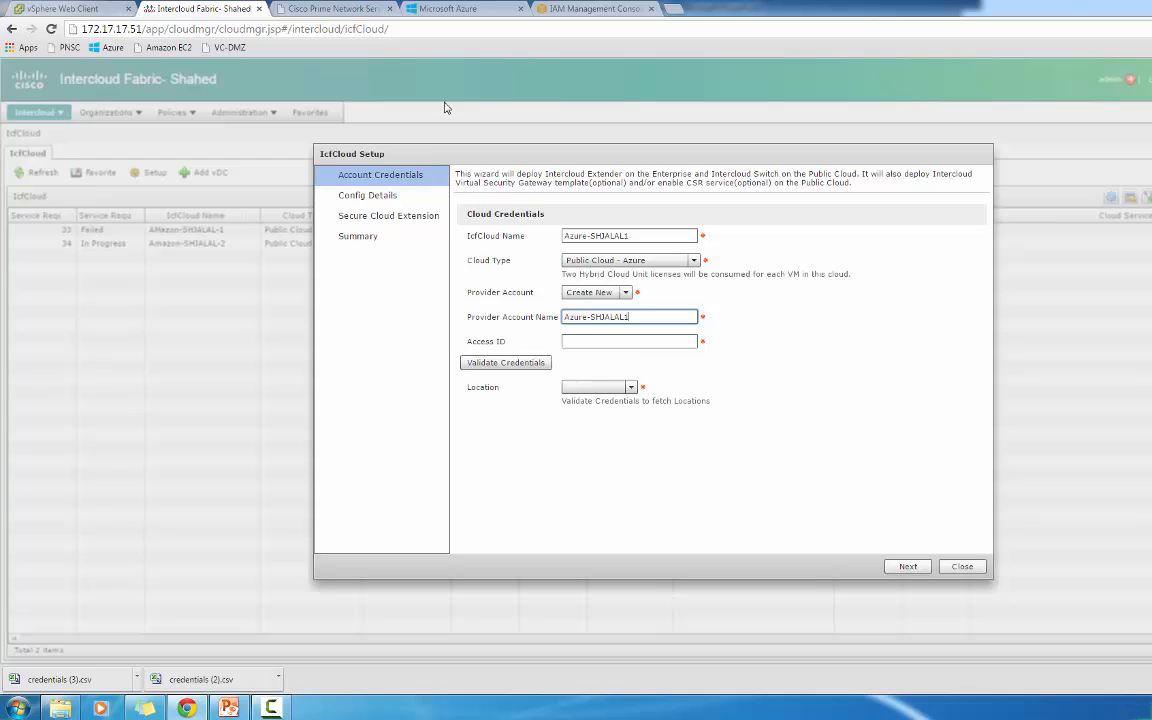
# Step: Switch to the Microsoft Azure portal and log in again to the timed-out session with the existing account
pyautogui.click(446, 9)
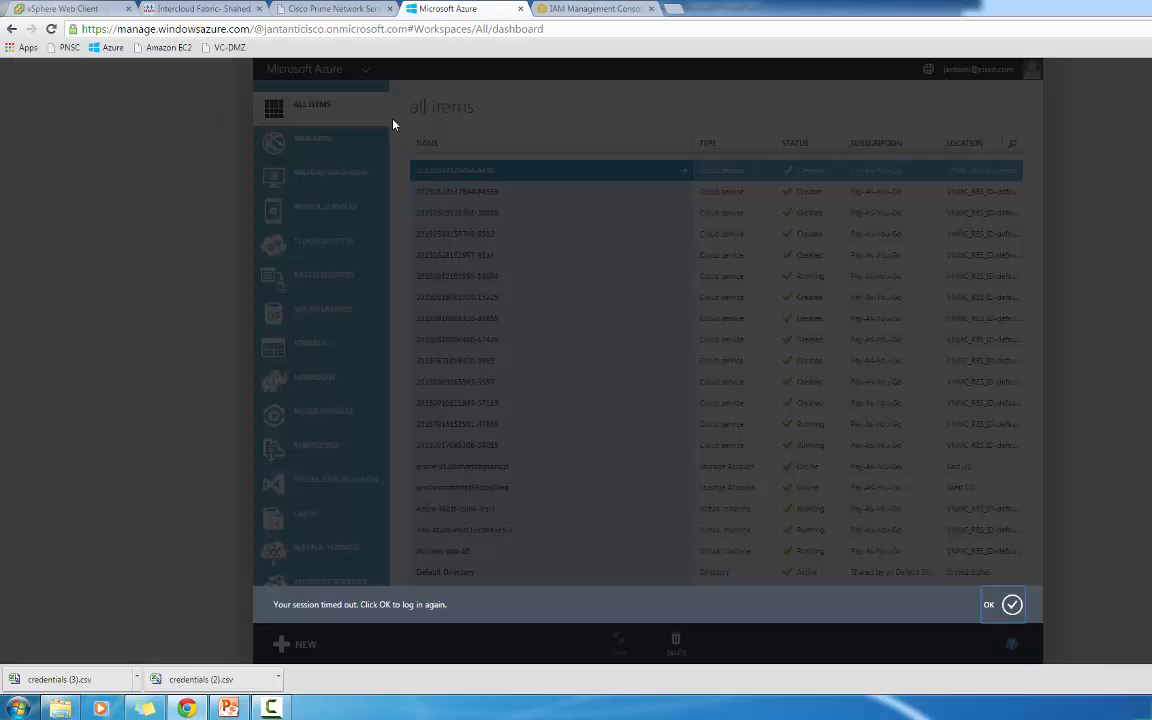
pyautogui.click(992, 604)
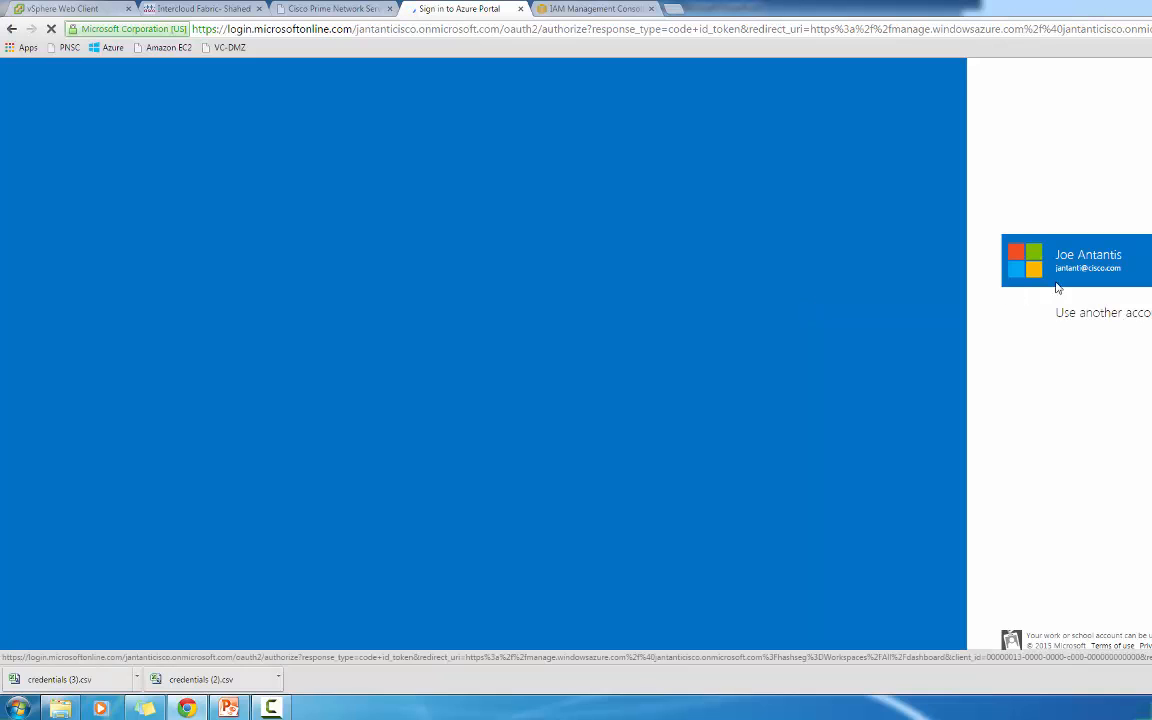
pyautogui.click(277, 707)
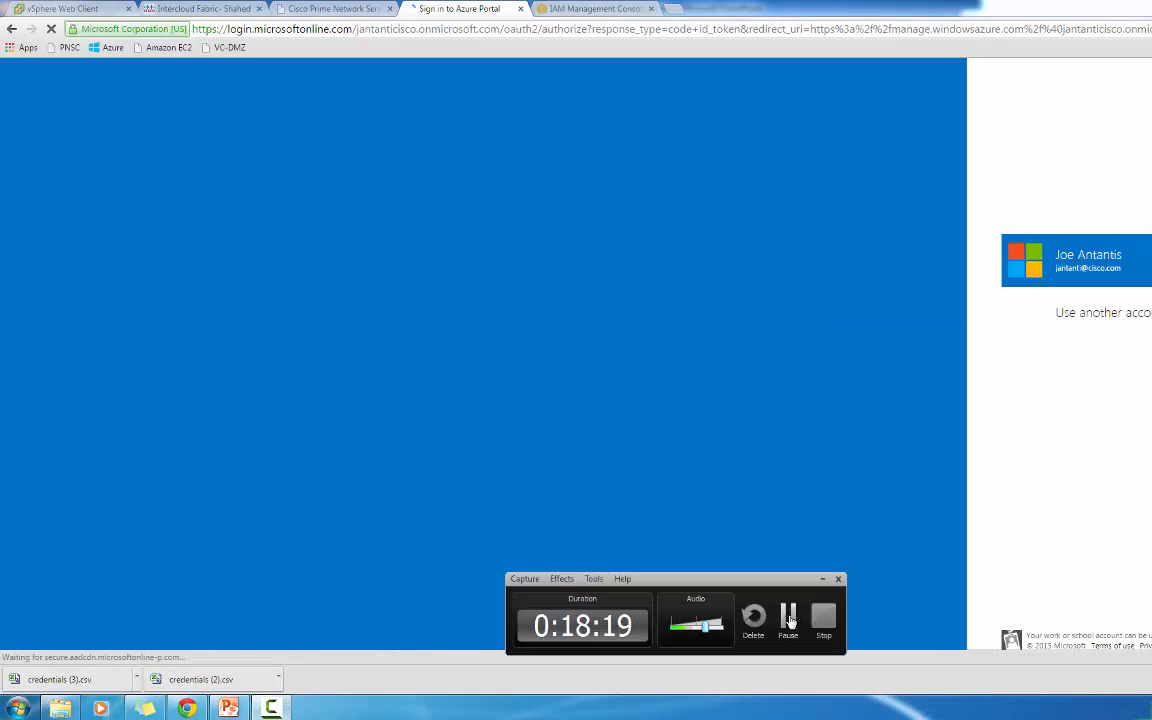
pyautogui.click(825, 619)
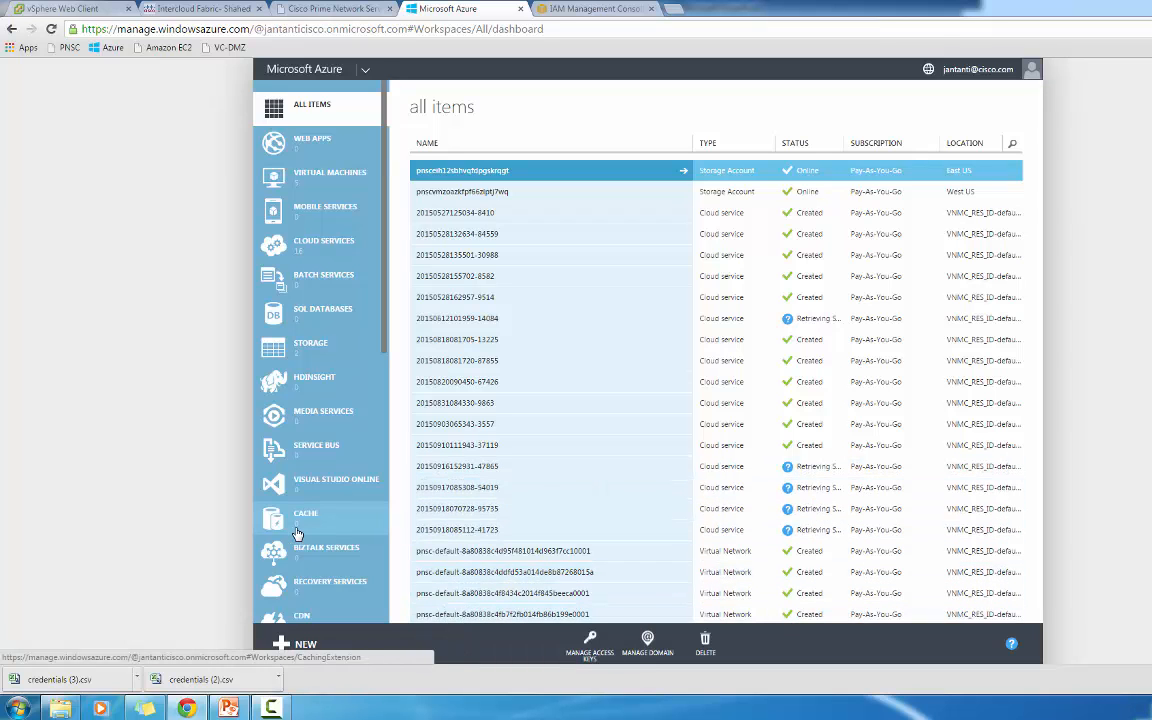
# Step: Open the management certificates list in the Azure portal's settings
pyautogui.scroll(-6, 296, 534)
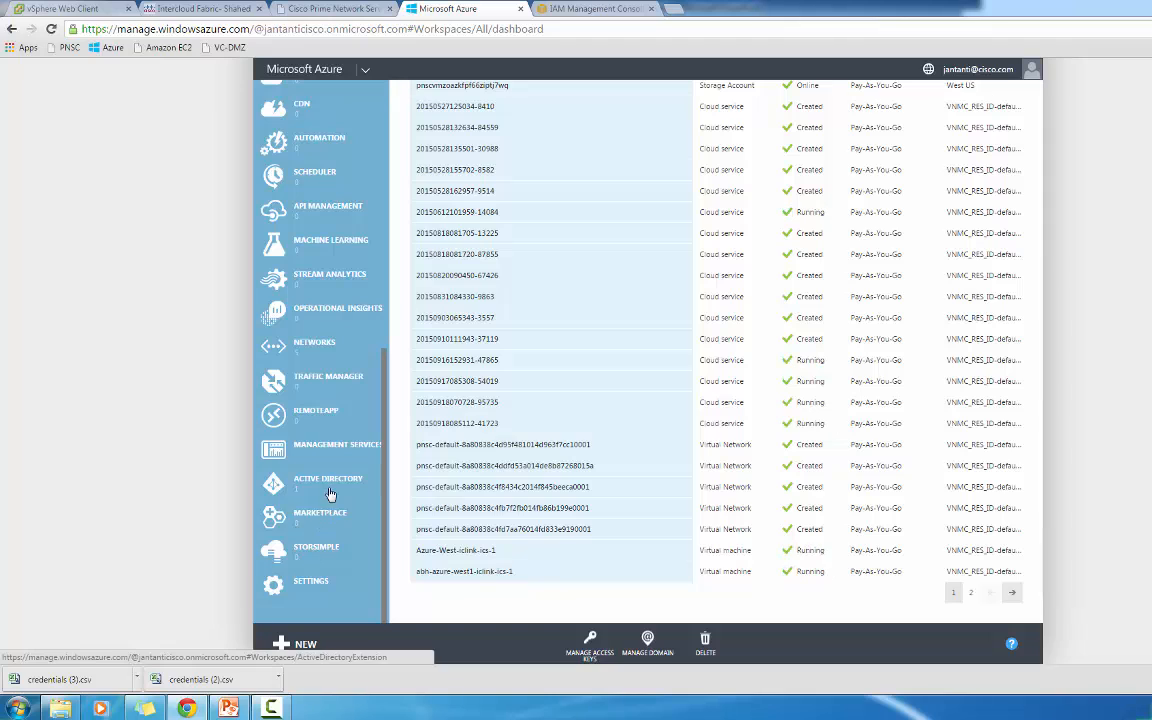
pyautogui.click(309, 584)
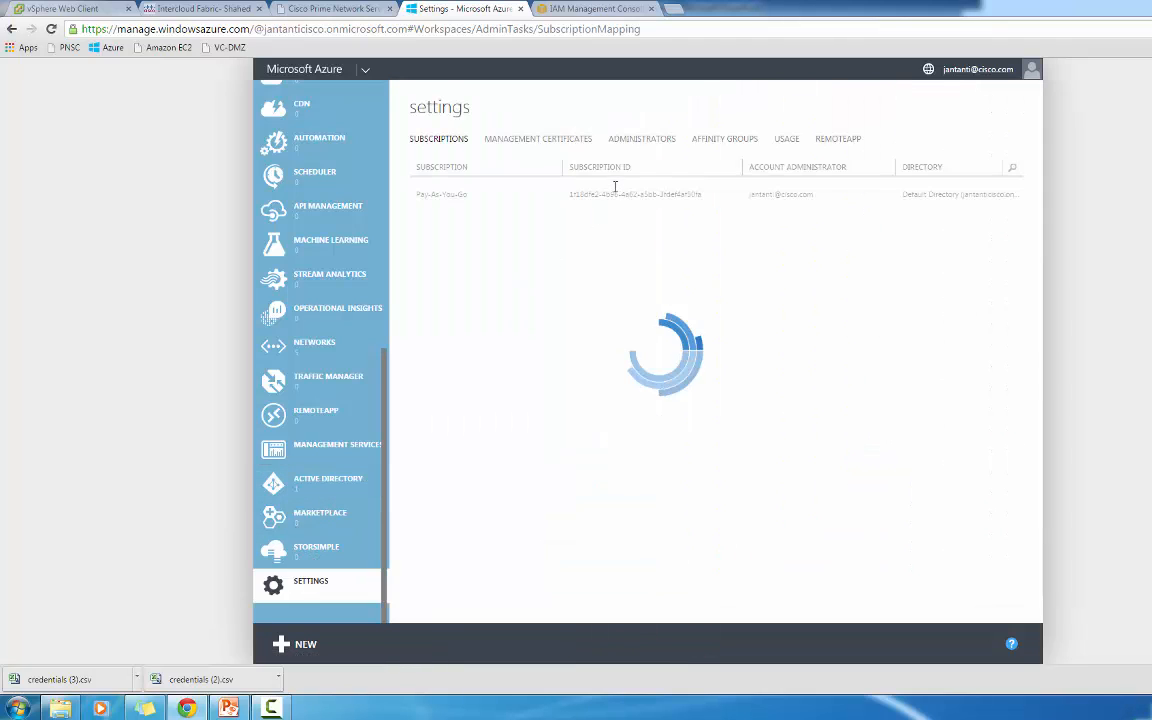
pyautogui.click(578, 145)
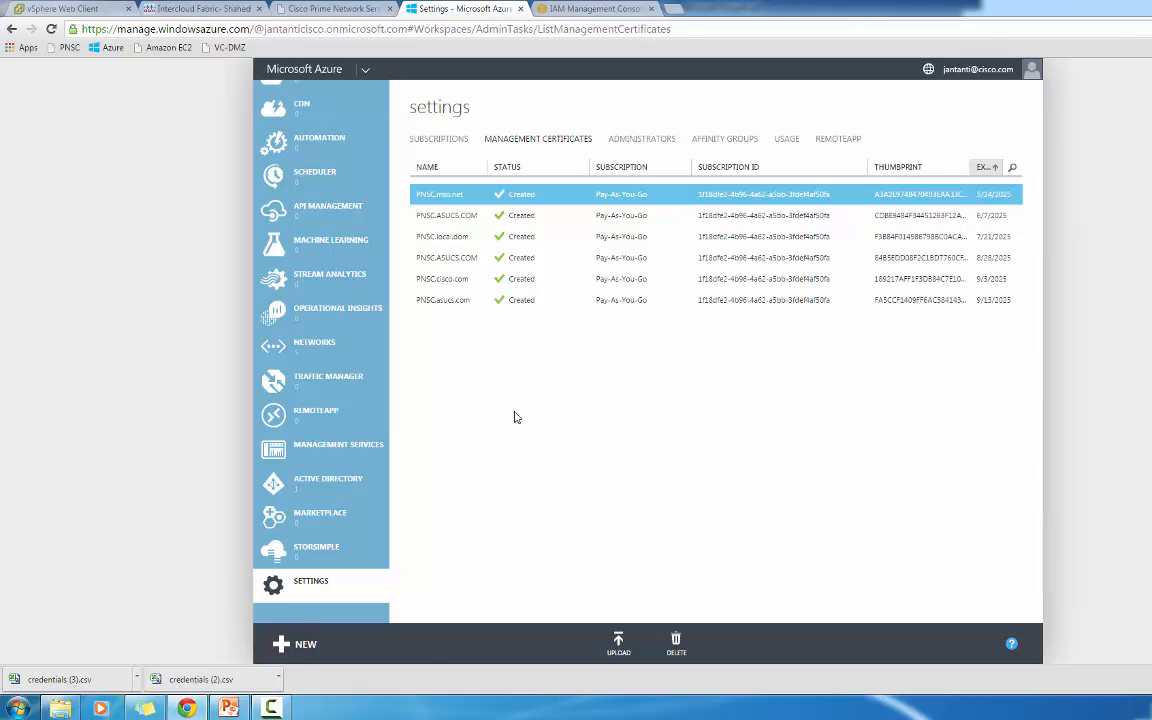
# Step: Return to Intercloud Fabric, close the open IcfCloud setup, and export the Azure certificate from the Infrastructure page
pyautogui.click(200, 9)
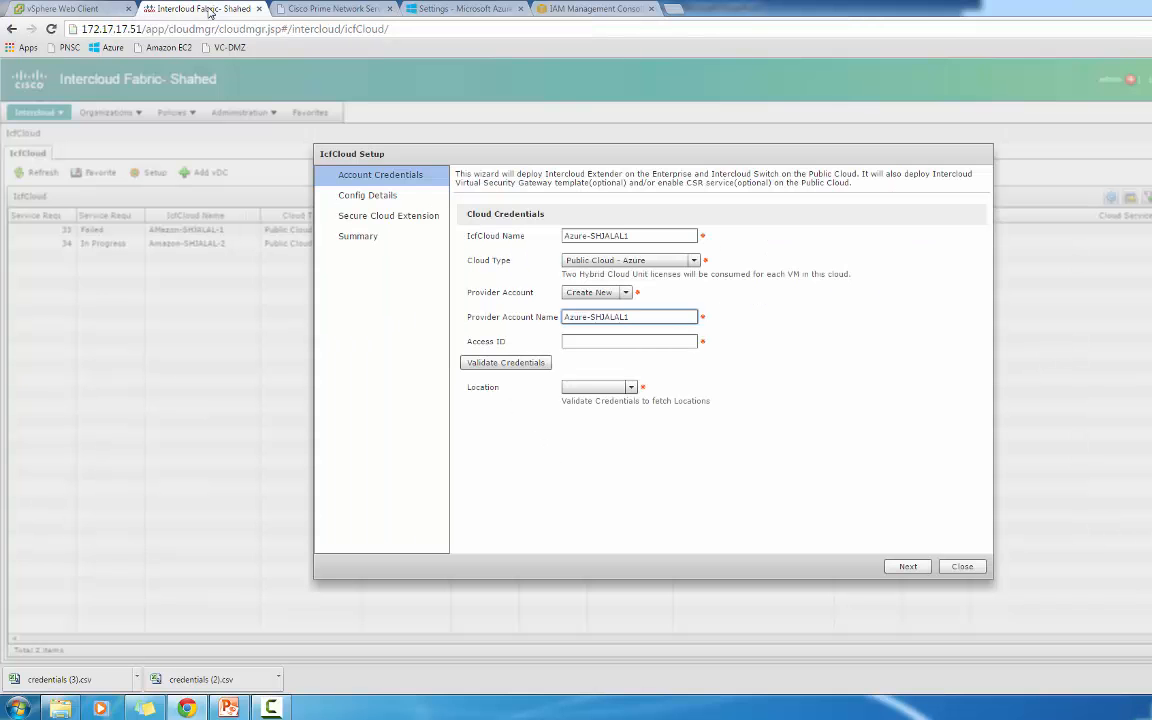
pyautogui.click(962, 567)
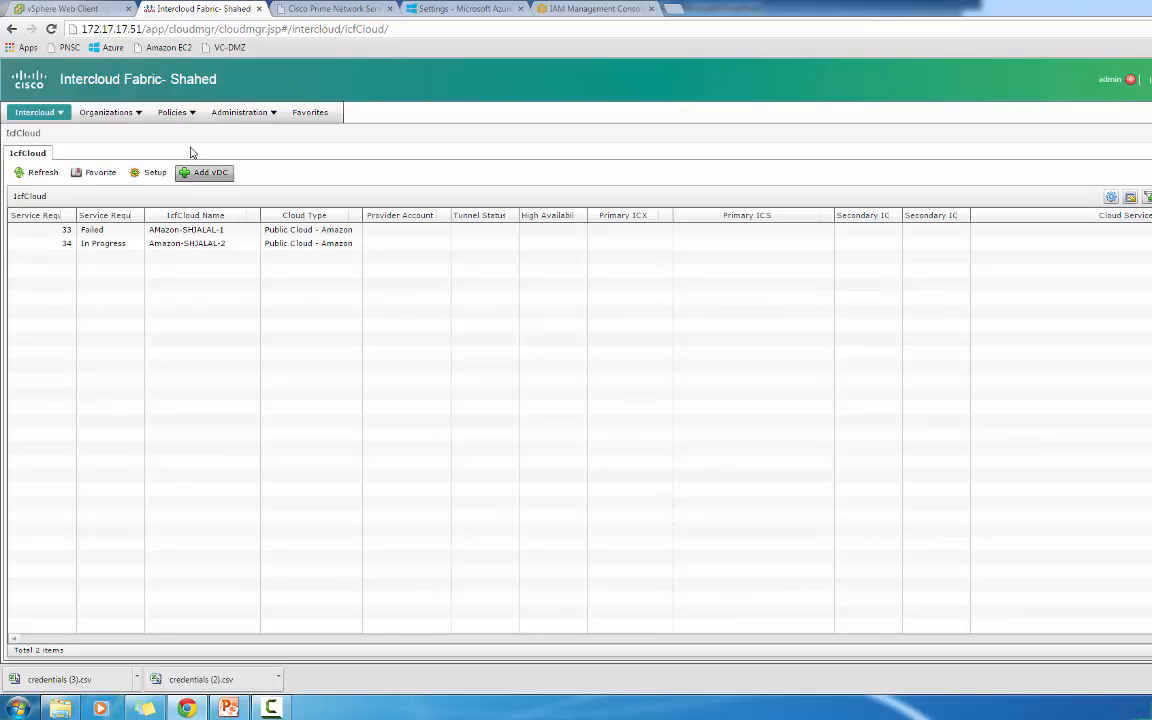
pyautogui.click(42, 112)
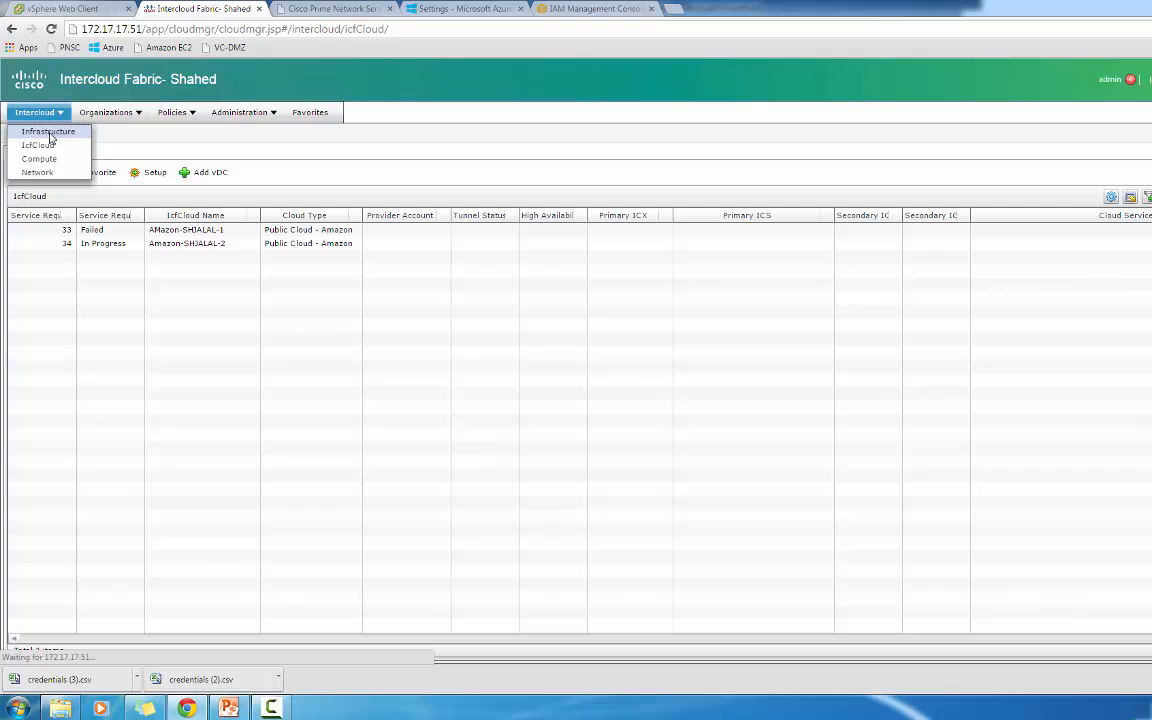
pyautogui.click(50, 134)
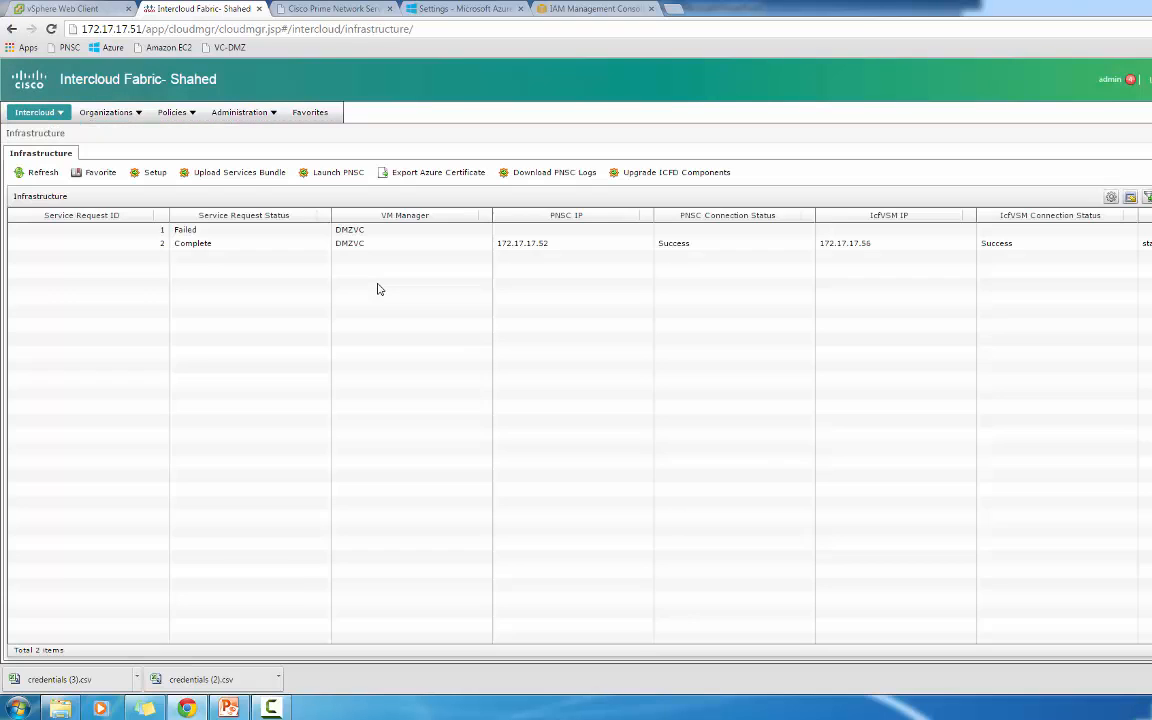
pyautogui.click(446, 175)
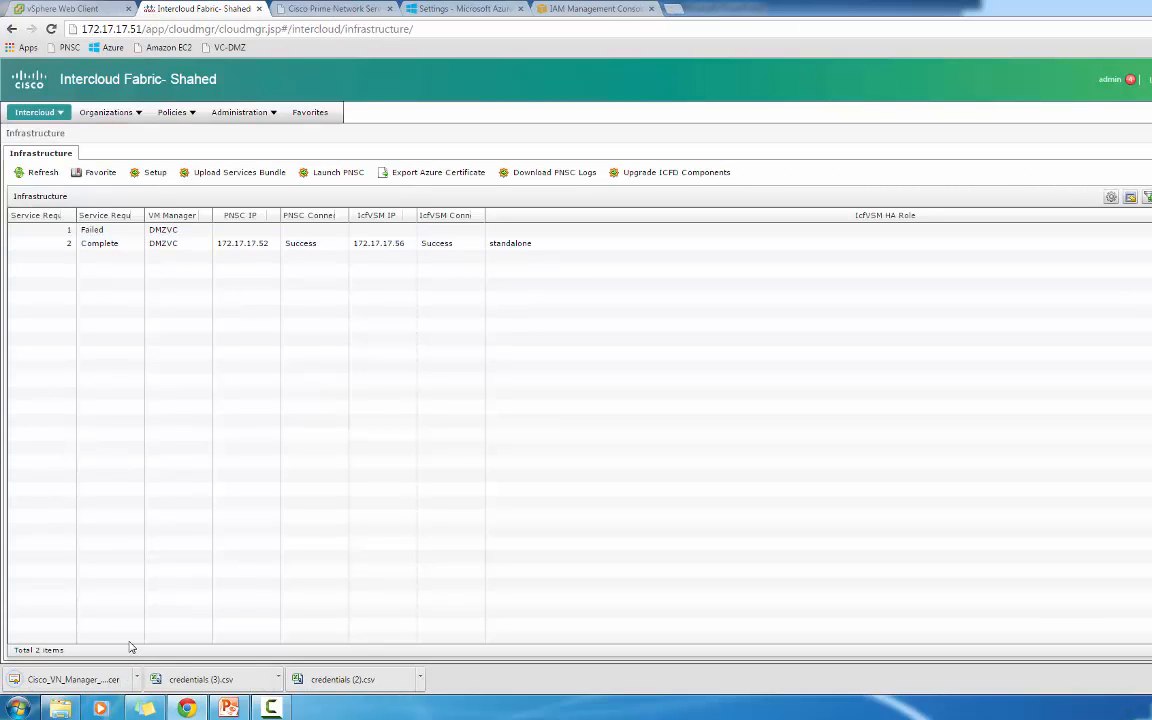
# Step: Show the downloaded Cisco_VN_Manager certificate in its folder, then minimize the folder window
pyautogui.click(137, 679)
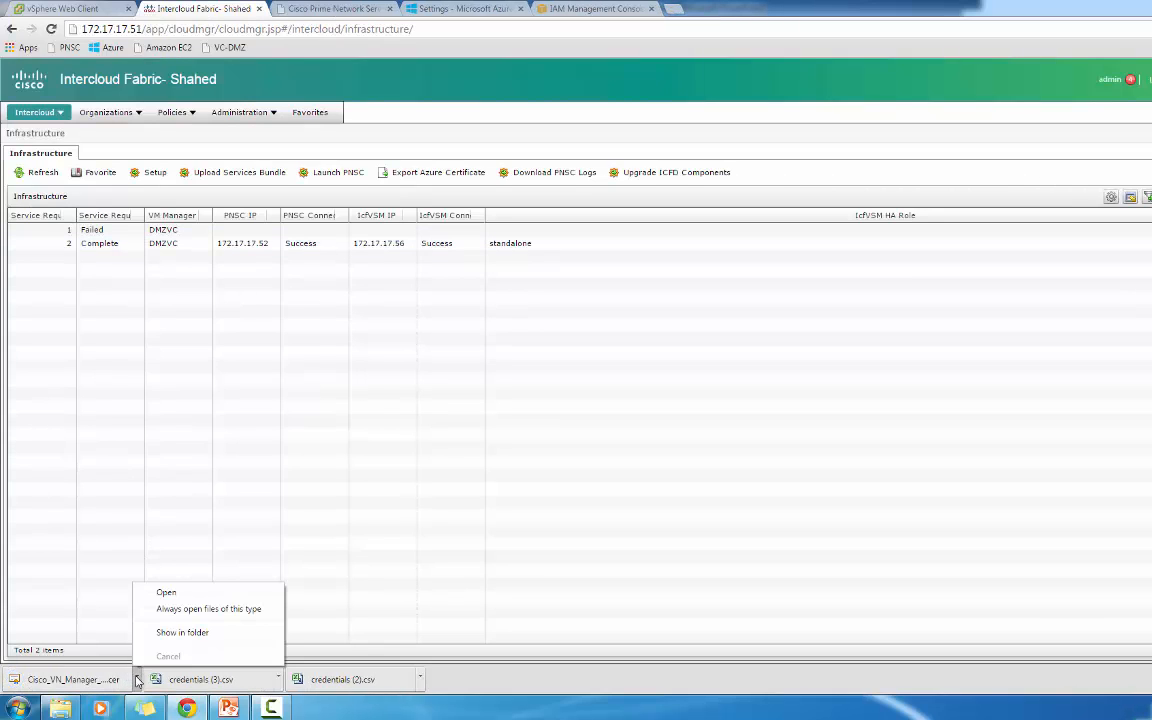
pyautogui.click(175, 632)
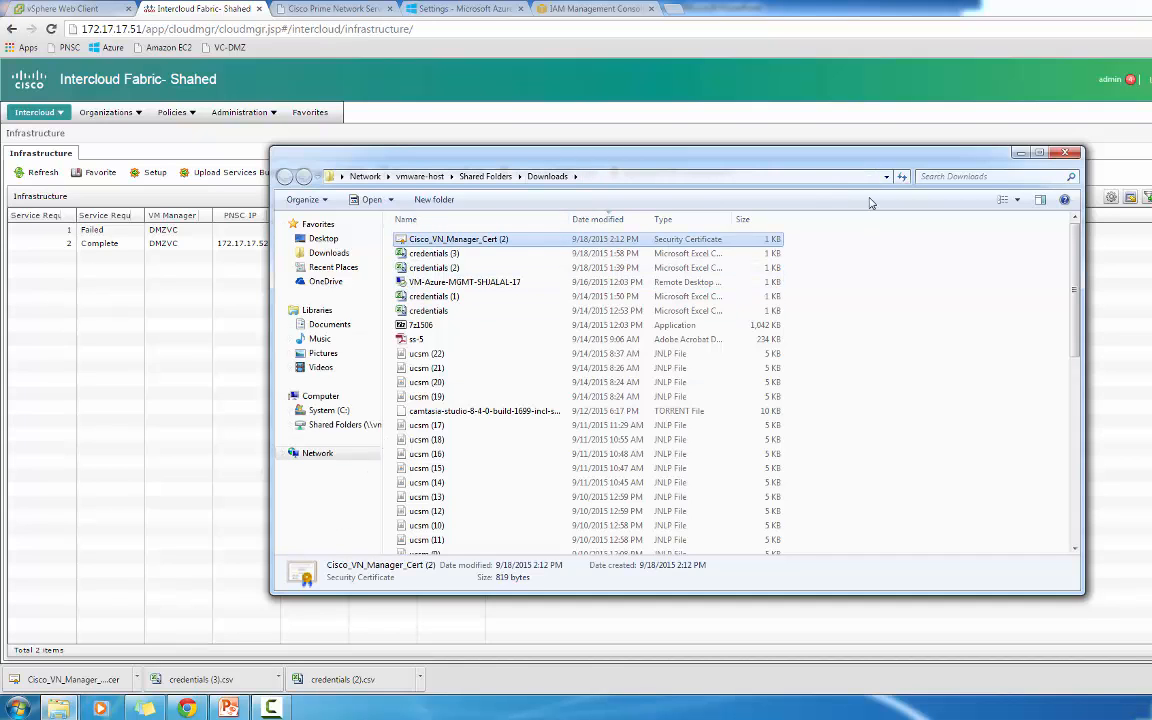
pyautogui.click(1020, 154)
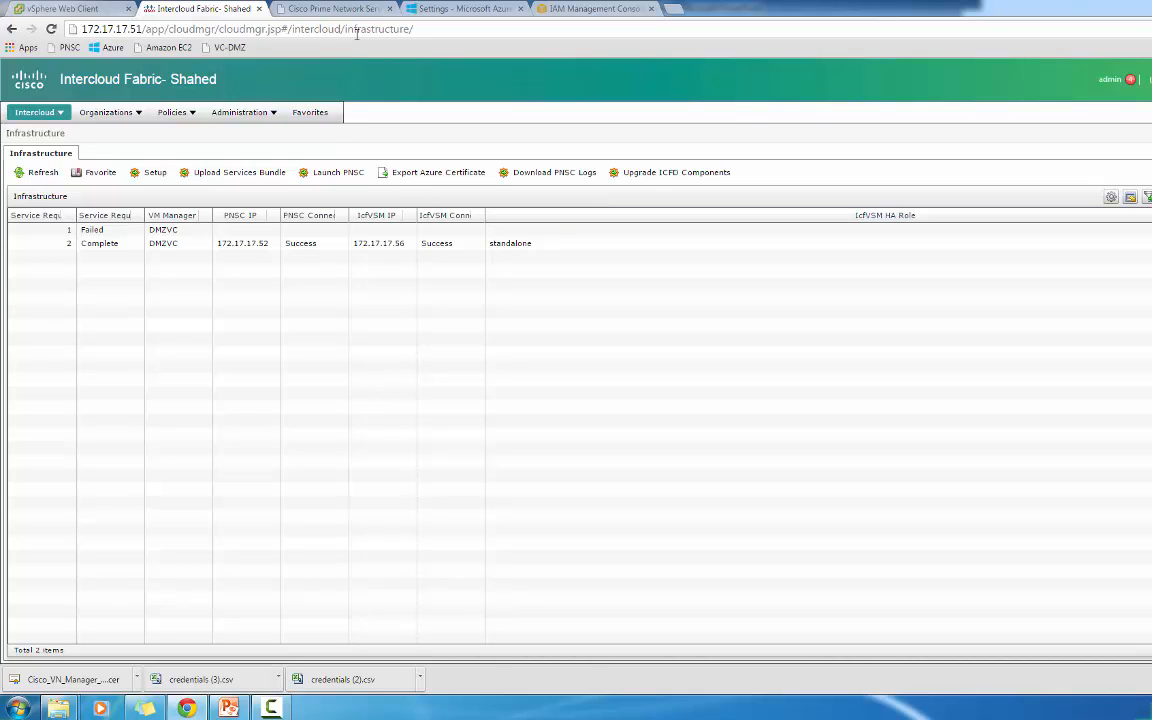
# Step: Try to upload Cisco_VN_Manager_Cert (2).cer from the shared Downloads folder as an Azure management certificate, and dismiss the resulting notice
pyautogui.click(411, 13)
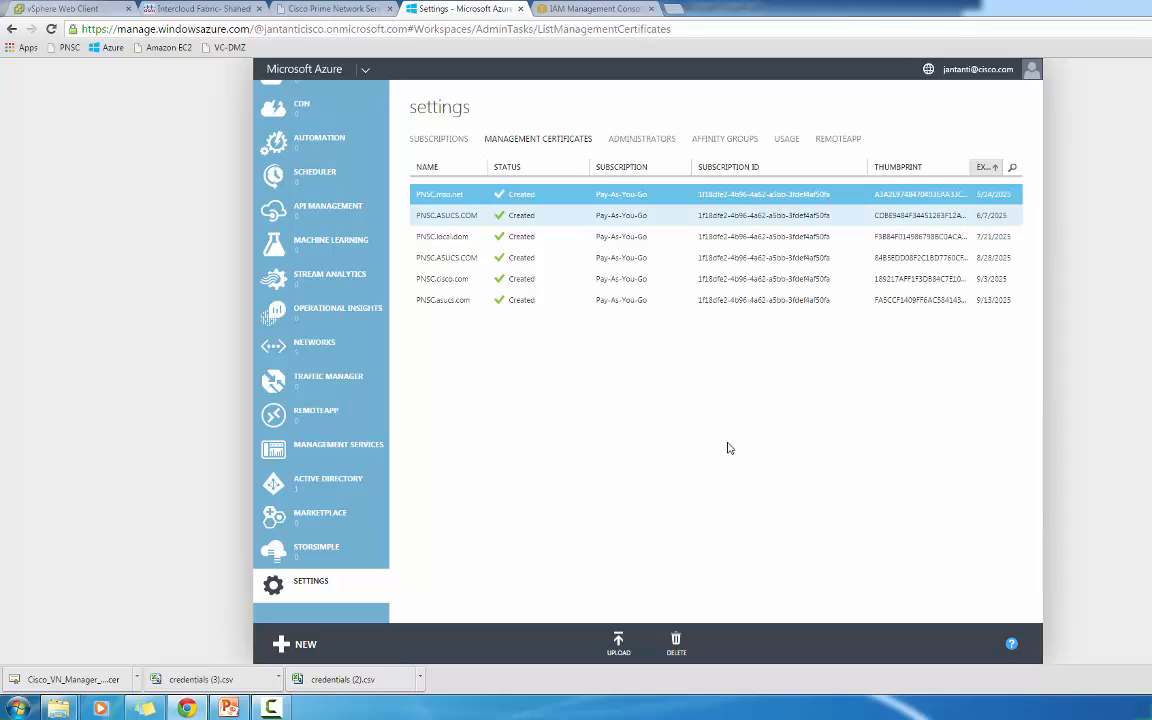
pyautogui.click(619, 643)
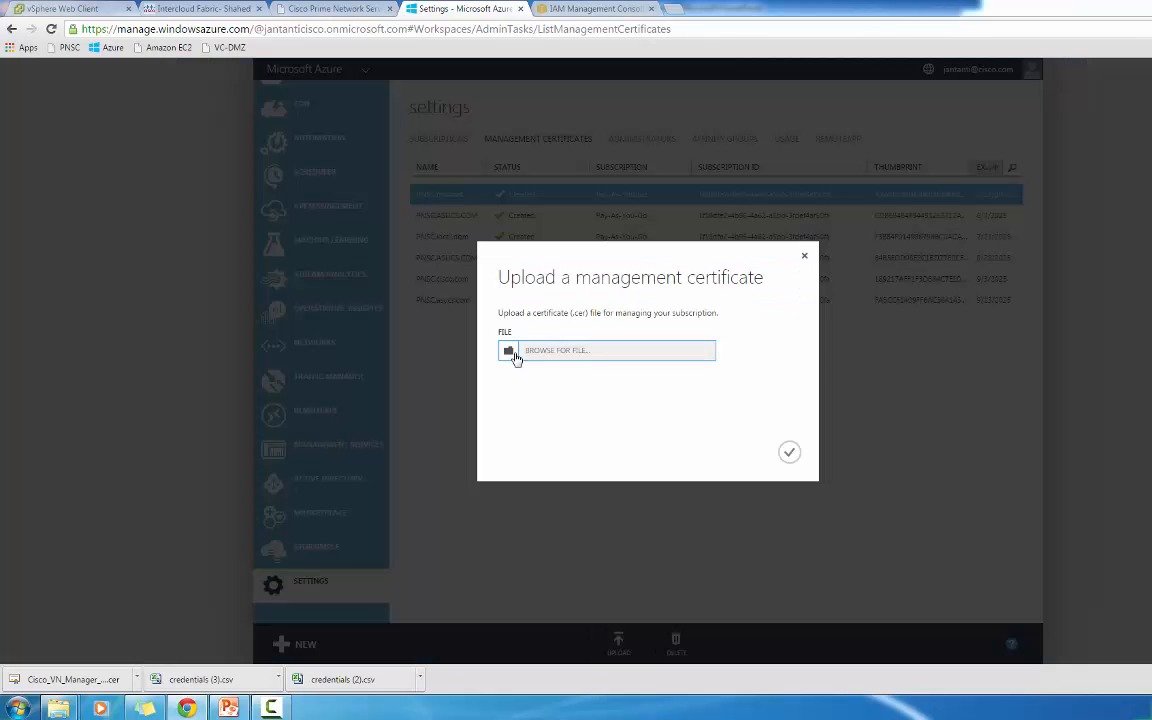
pyautogui.click(514, 355)
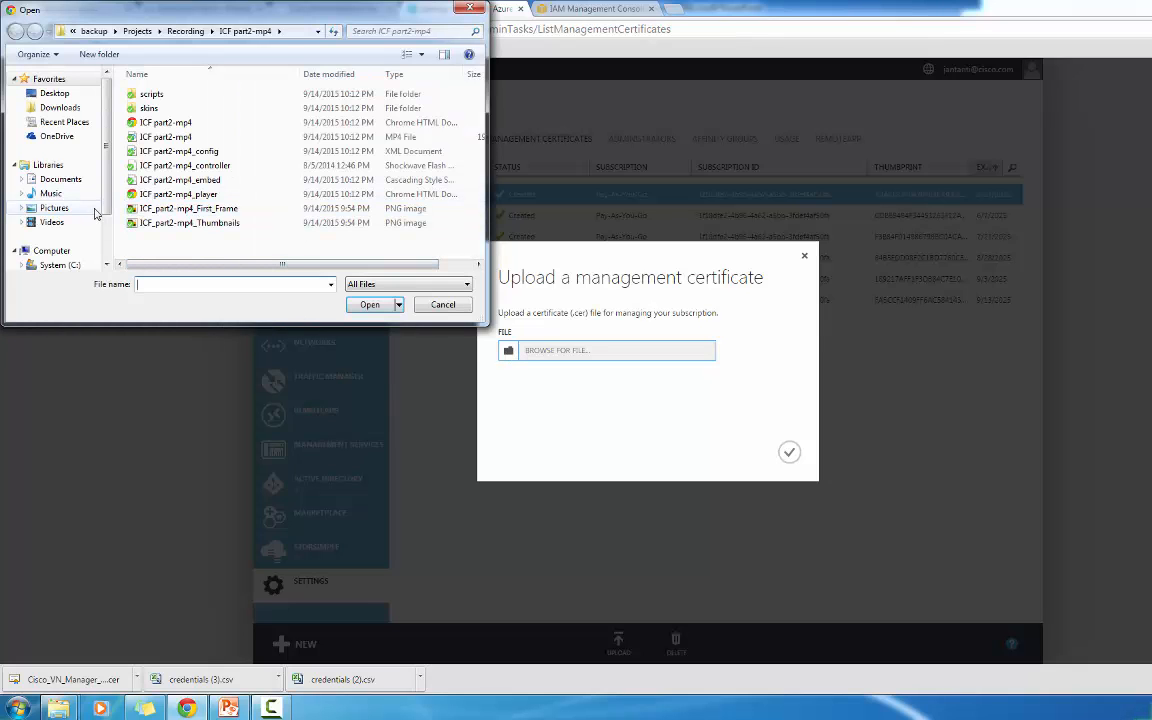
pyautogui.scroll(-2, 108, 212)
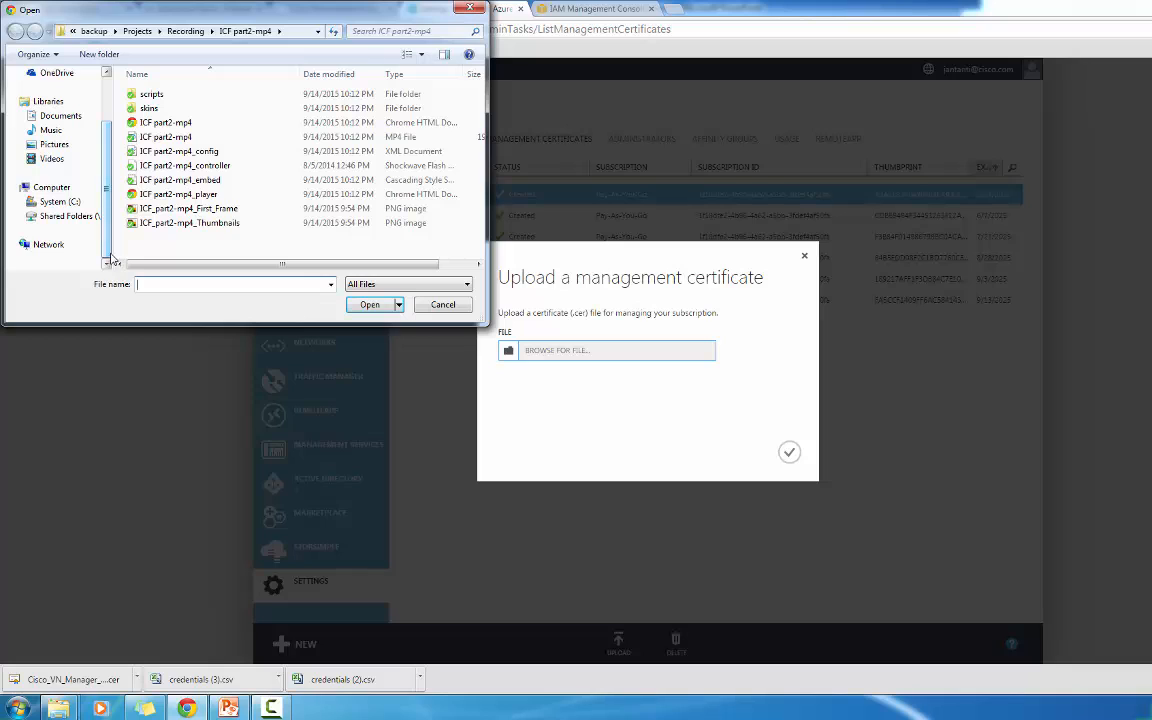
pyautogui.click(70, 216)
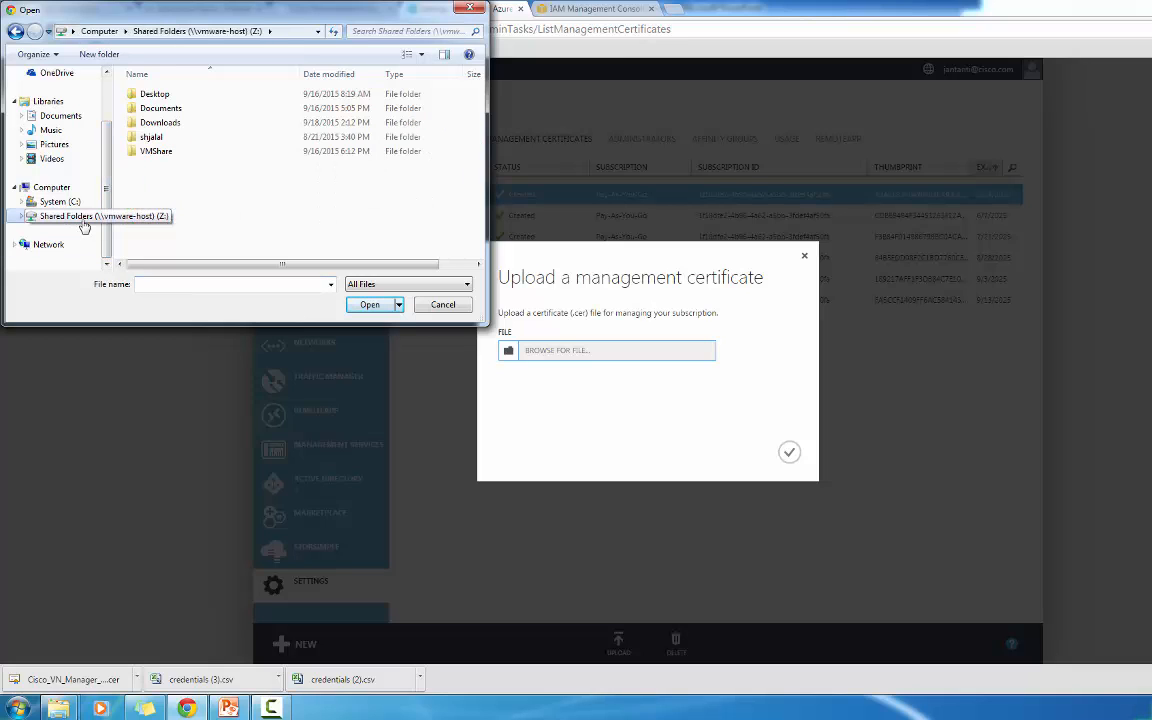
pyautogui.doubleClick(175, 121)
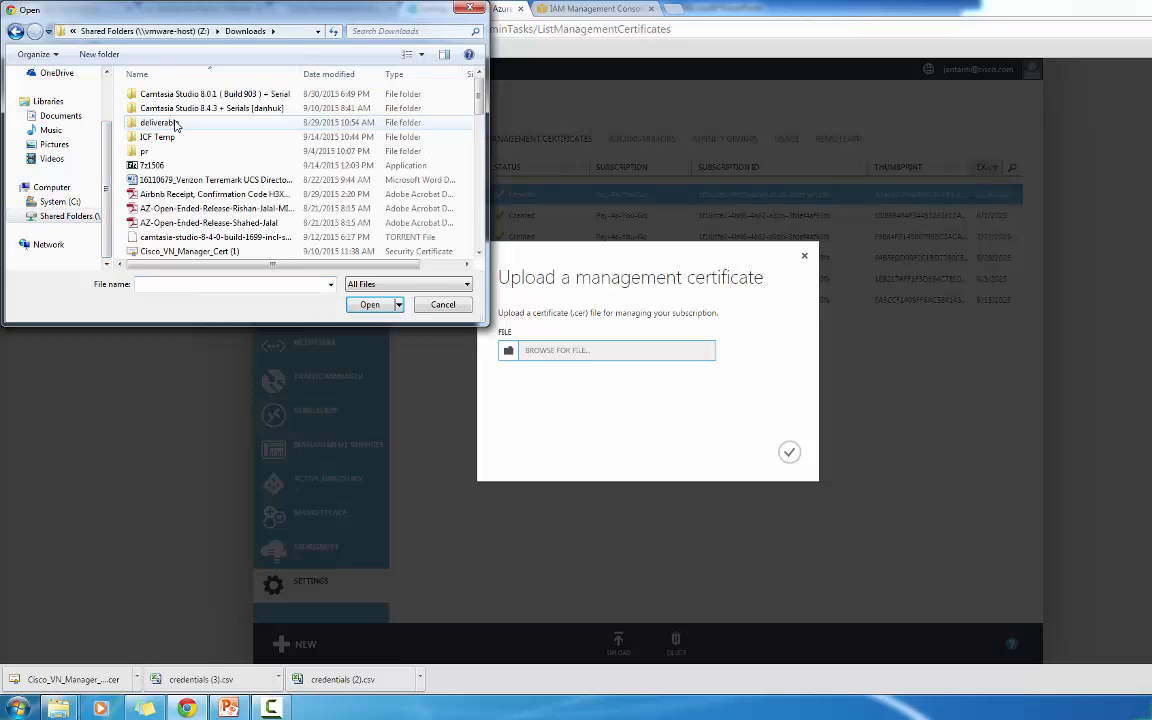
pyautogui.click(366, 76)
pyautogui.click(262, 95)
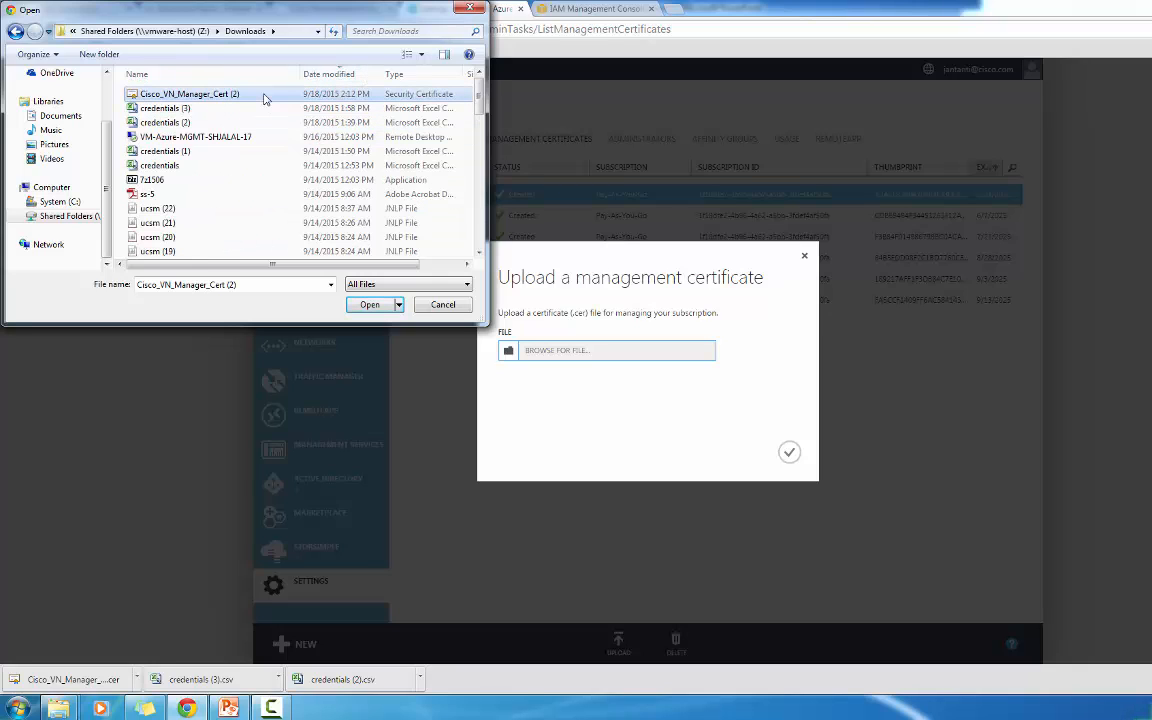
pyautogui.click(368, 304)
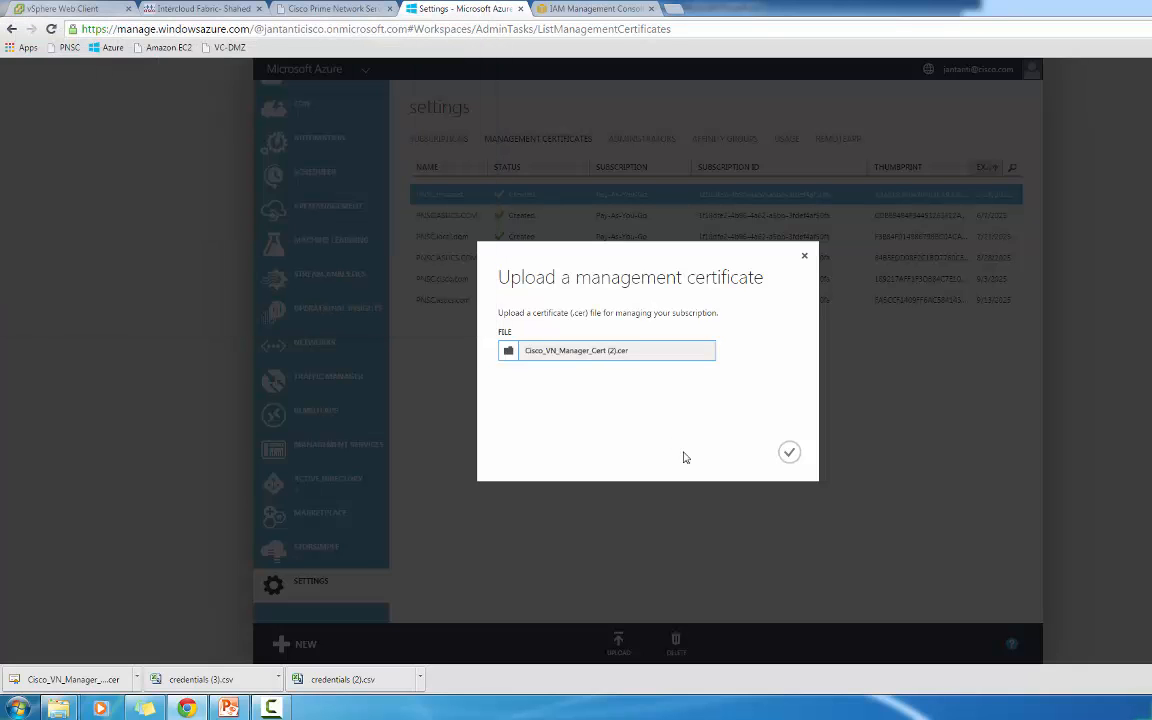
pyautogui.click(789, 452)
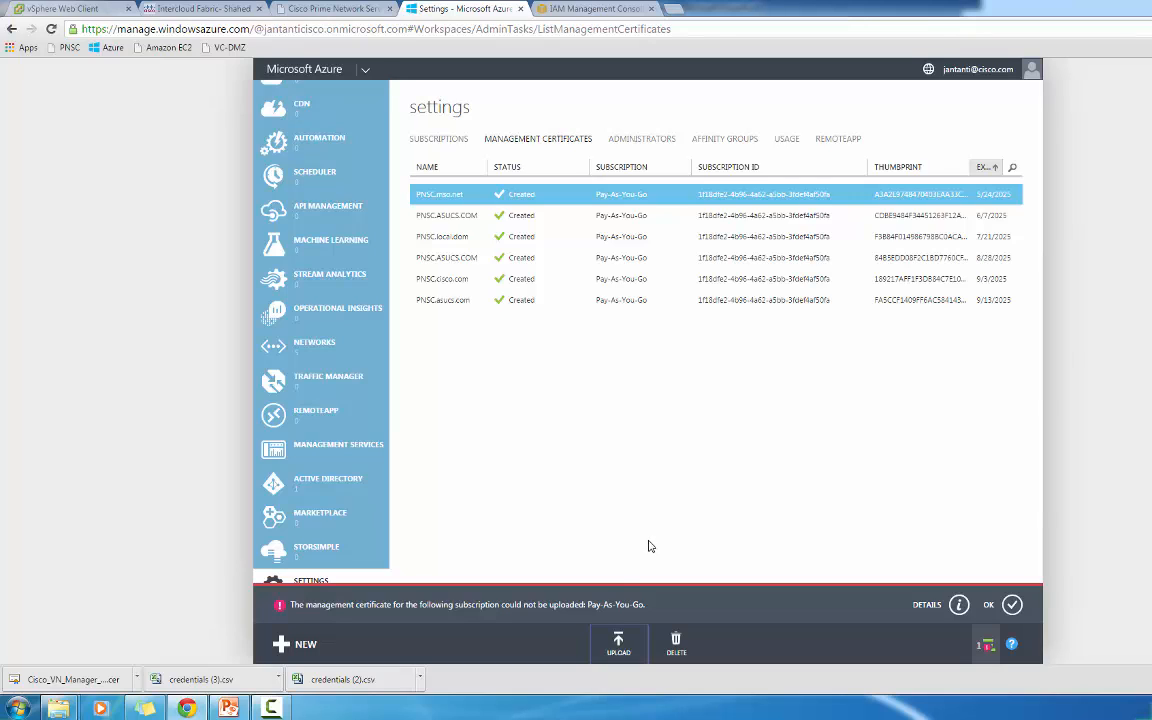
pyautogui.click(1012, 605)
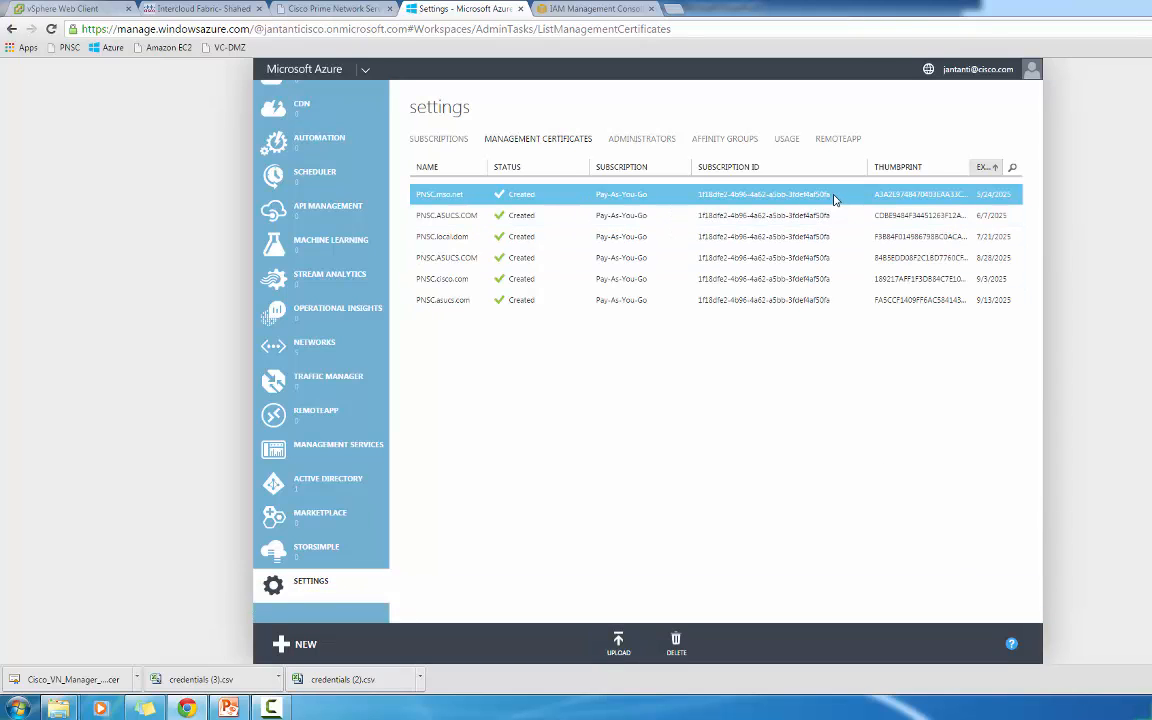
# Step: Copy the subscription ID from the first management certificate and start a new IcfCloud setup in Intercloud Fabric
pyautogui.moveTo(833, 197); pyautogui.dragTo(699, 200)
pyautogui.hotkey('ctrl', 'c')
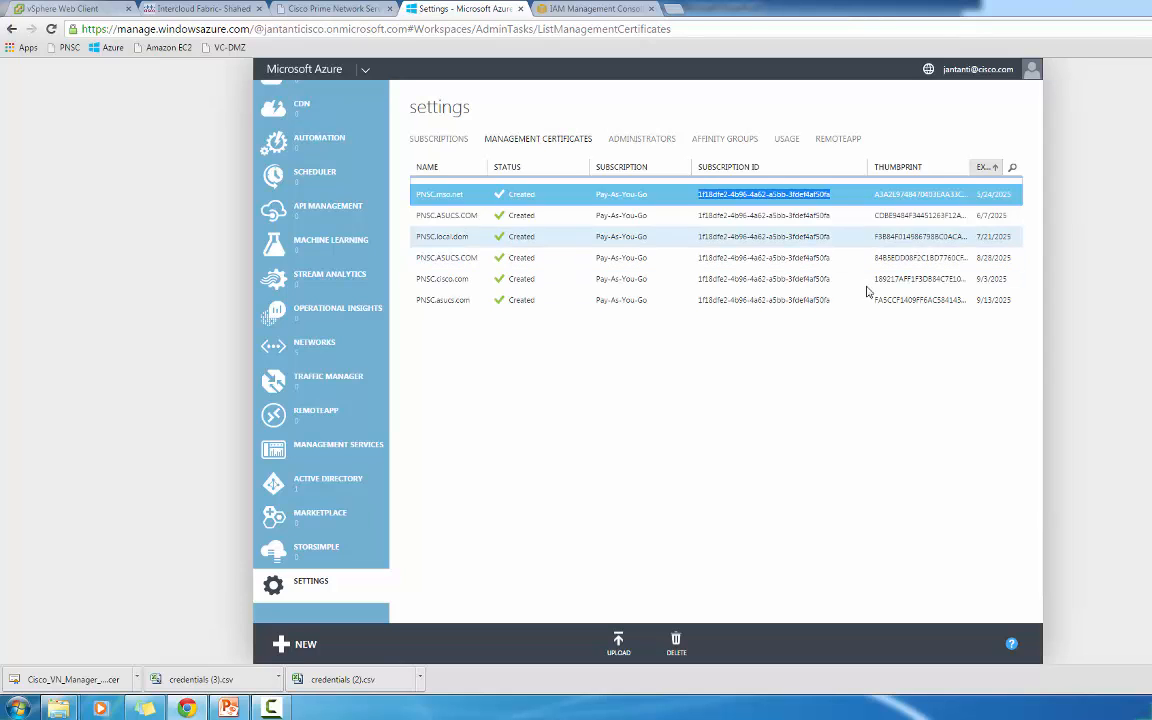
pyautogui.click(226, 15)
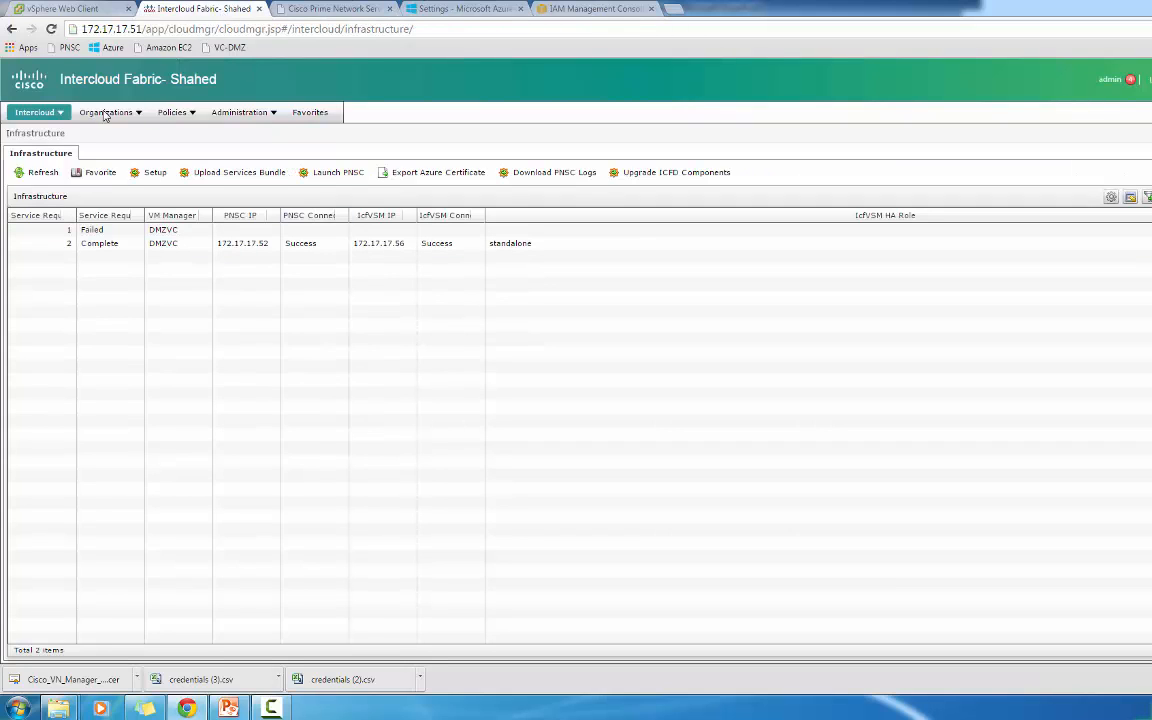
pyautogui.click(58, 113)
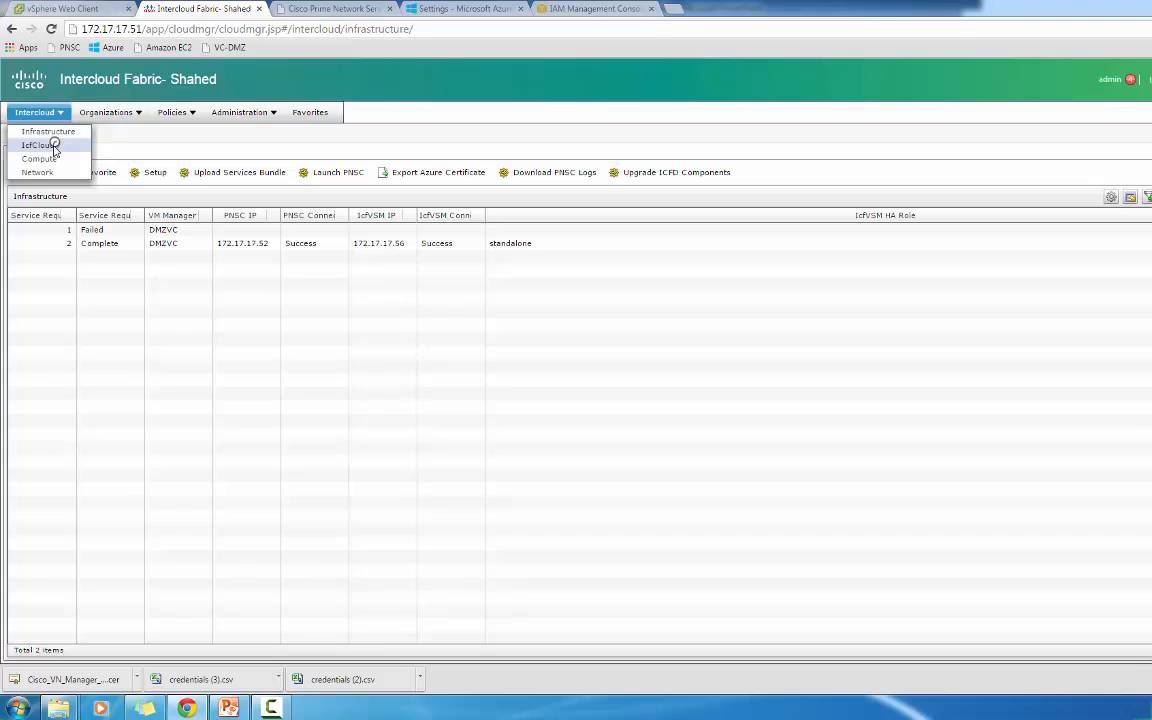
pyautogui.click(50, 145)
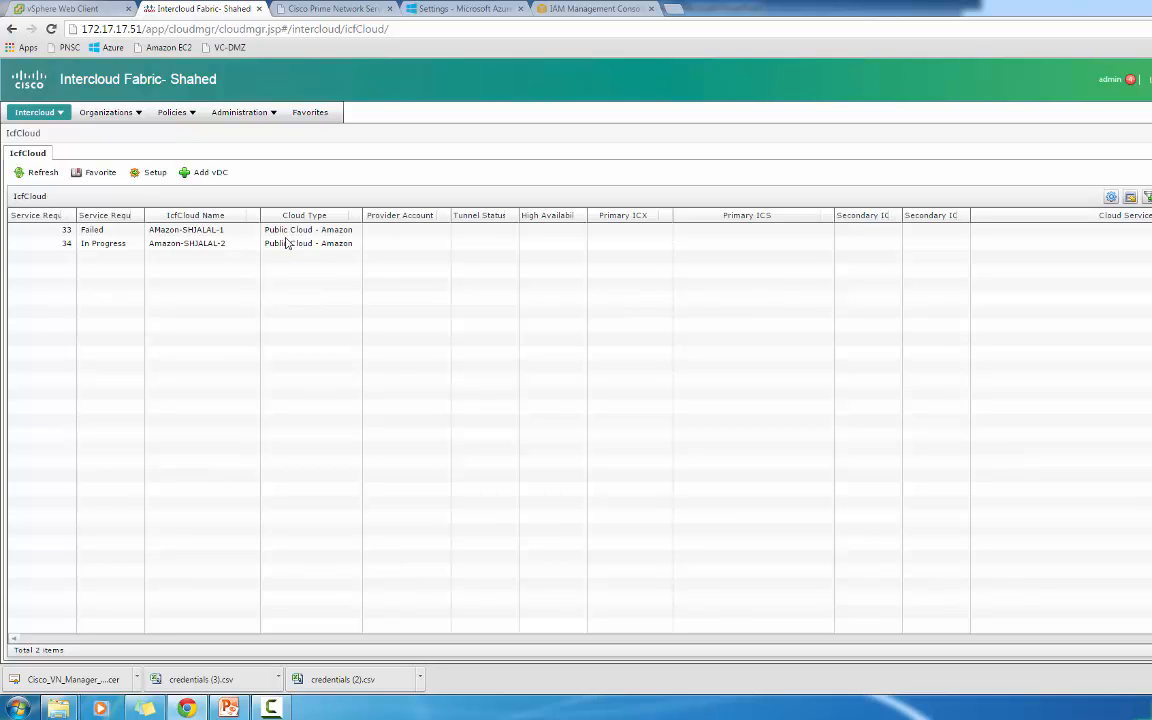
pyautogui.click(152, 173)
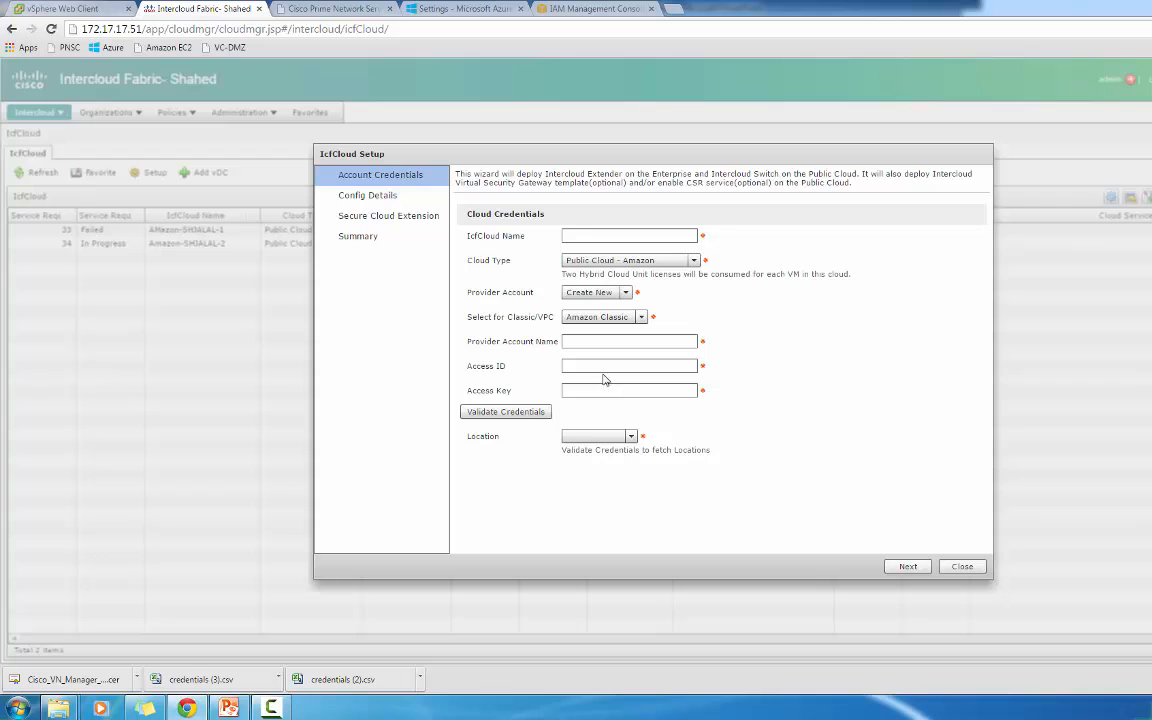
# Step: Set the cloud type to Public Cloud - Azure and paste the copied subscription ID as the access ID
pyautogui.click(640, 261)
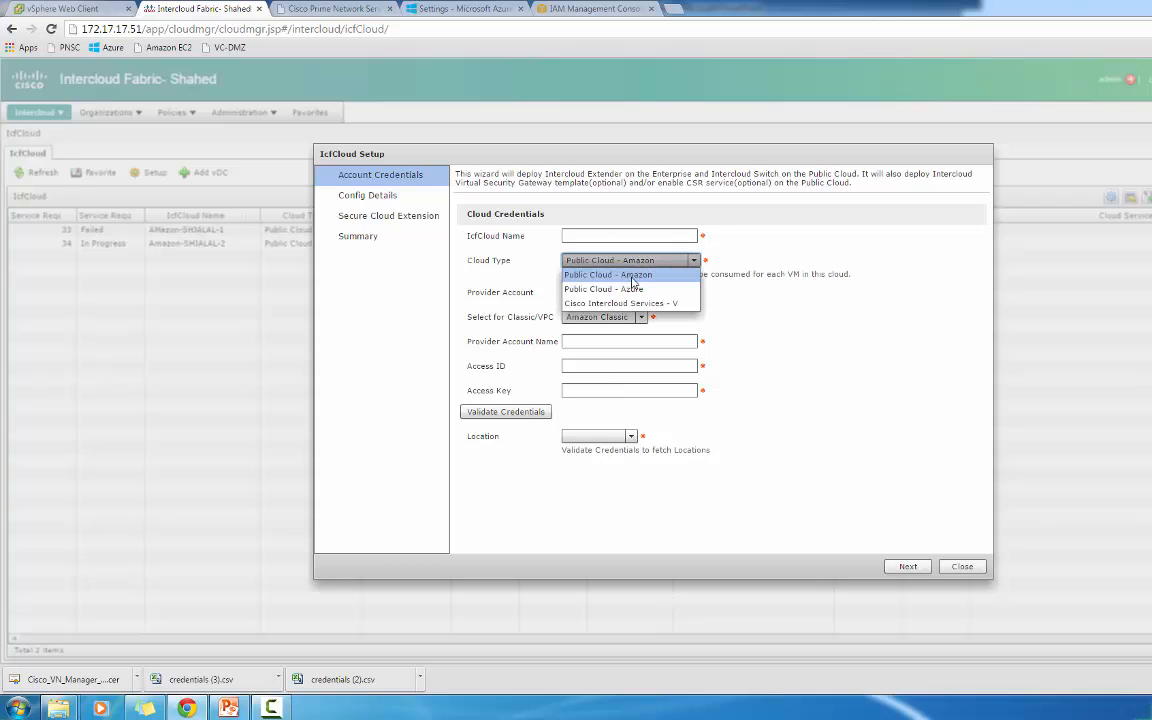
pyautogui.click(630, 289)
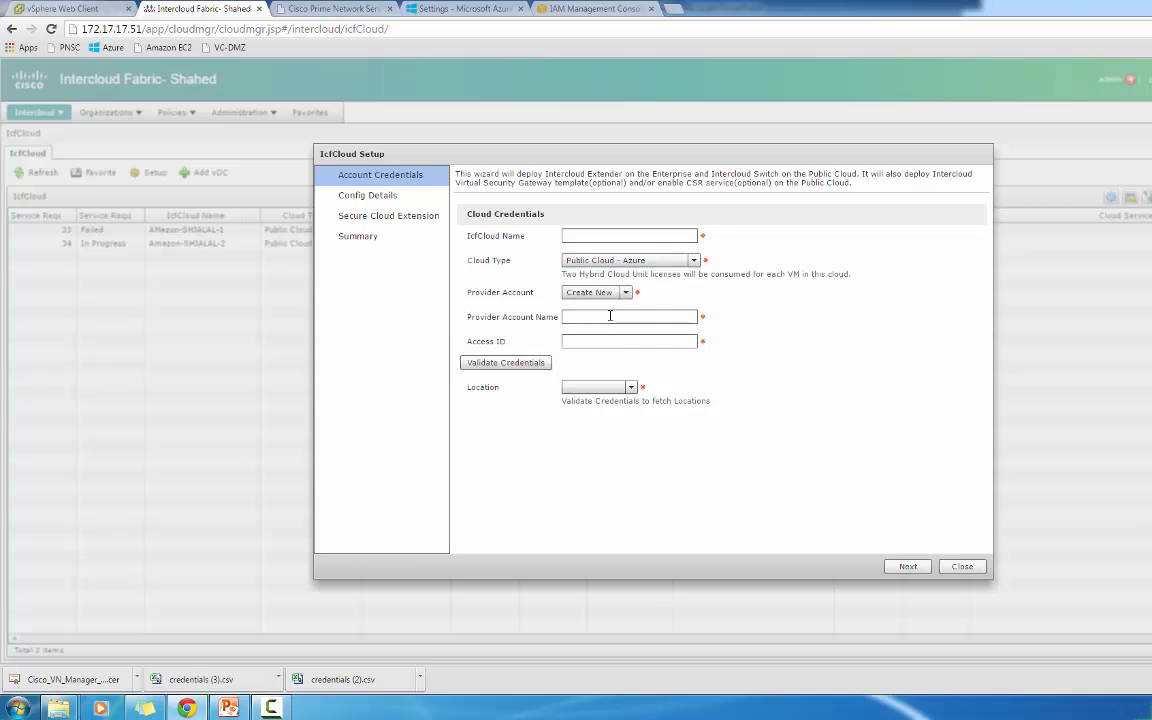
pyautogui.click(600, 340)
pyautogui.hotkey('ctrl', 'v')
# Step: Enter Azure-SHJALAL1 as both the IcfCloud name and the provider account name
pyautogui.click(594, 236)
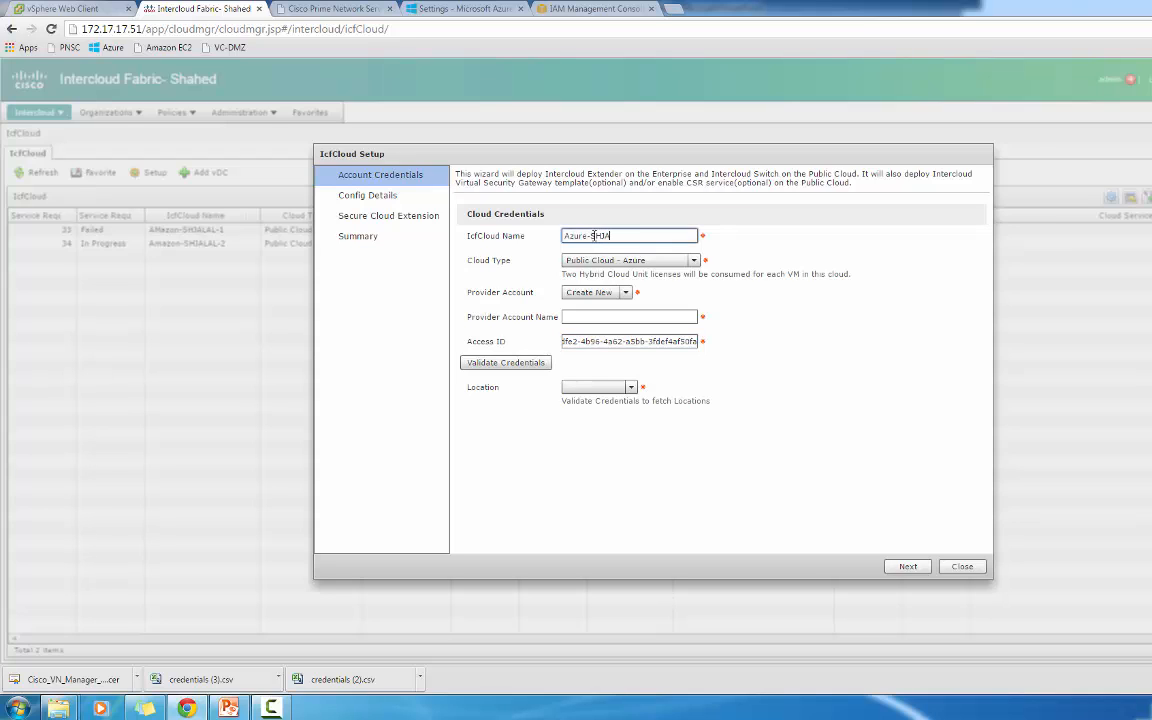
pyautogui.write('1')
pyautogui.moveTo(636, 231); pyautogui.dragTo(556, 234)
pyautogui.click(592, 316)
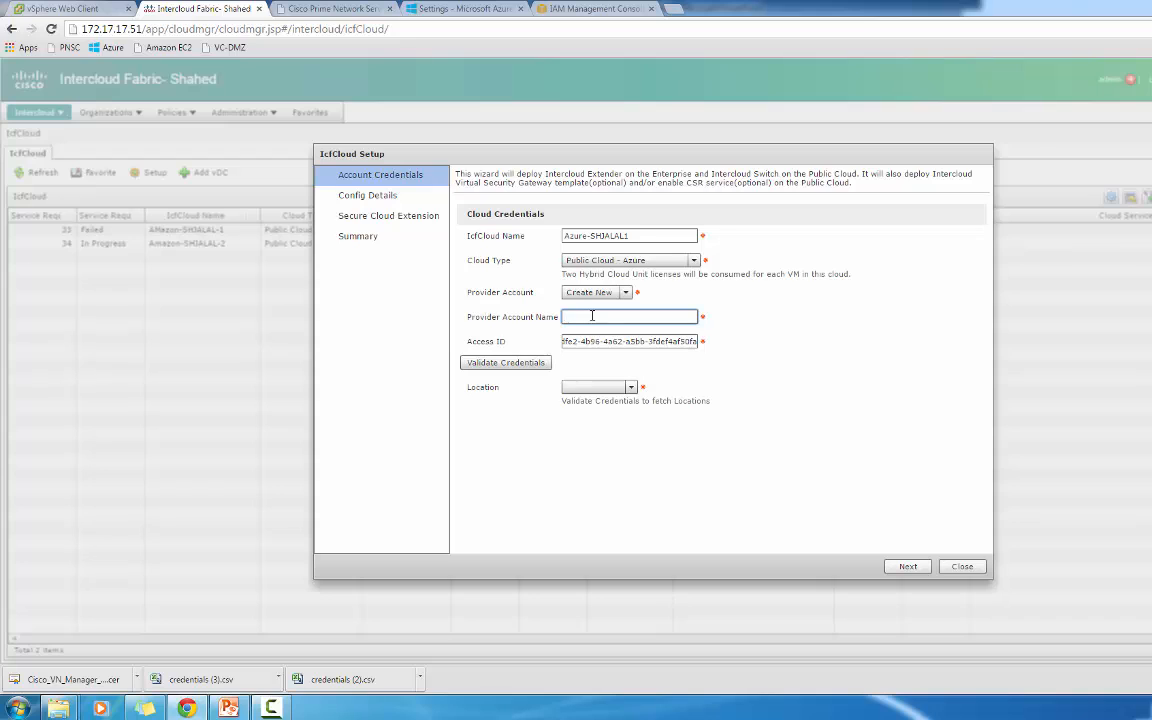
pyautogui.write('Azure-SHJALAL1')
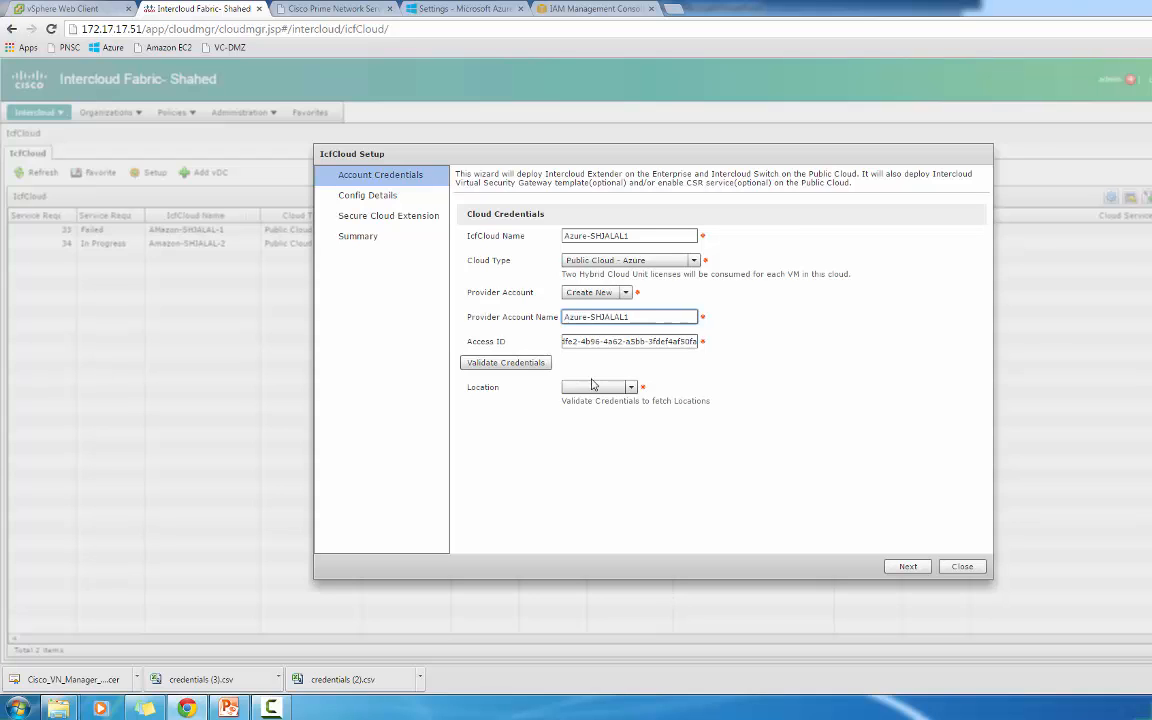
# Step: Validate the Azure account credentials and set the location to West US, continuing to the configuration details
pyautogui.click(522, 366)
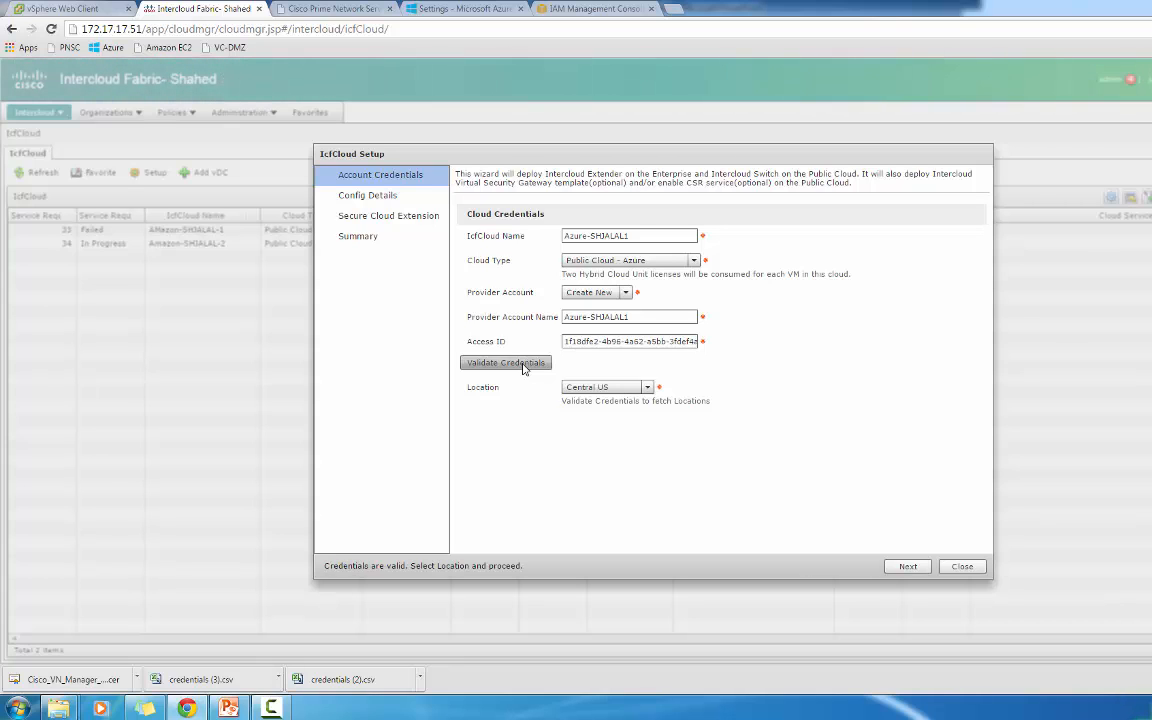
pyautogui.click(647, 389)
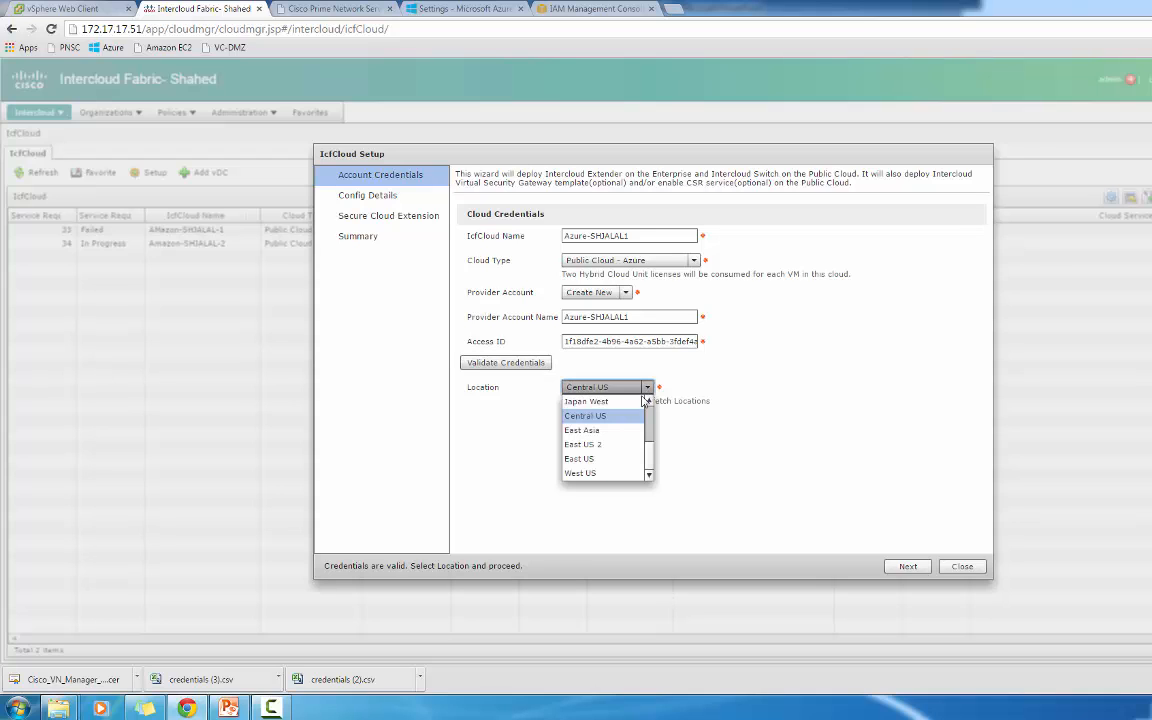
pyautogui.scroll(2, 650, 435)
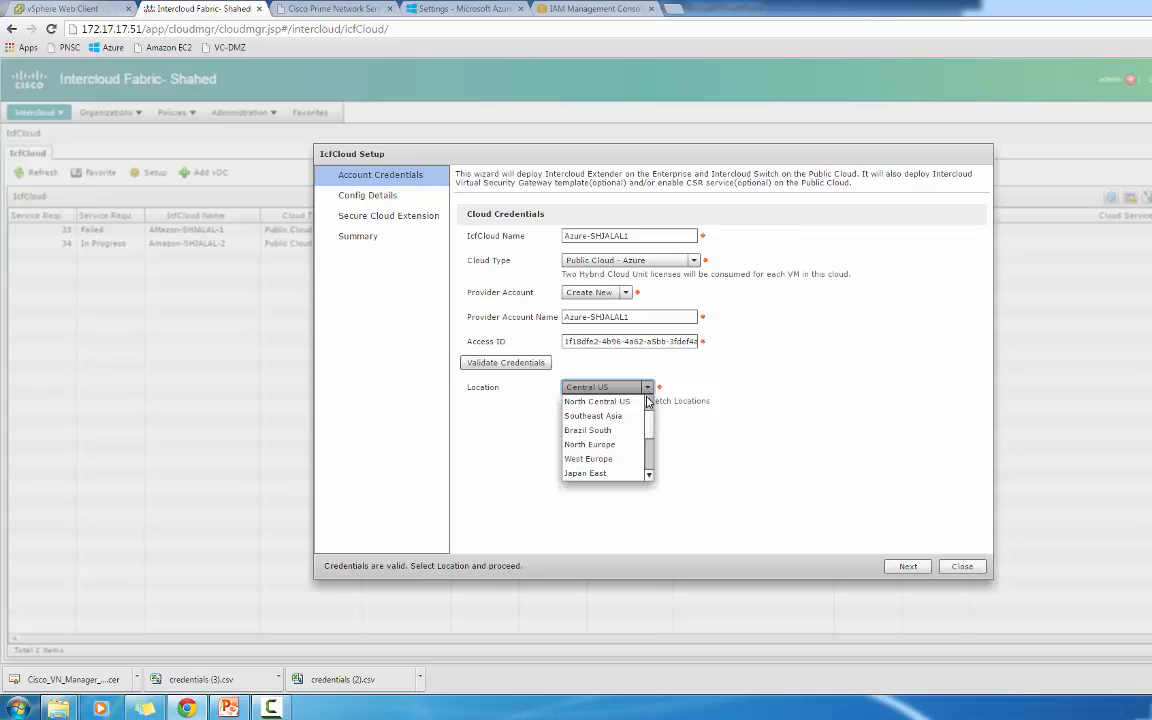
pyautogui.click(648, 401)
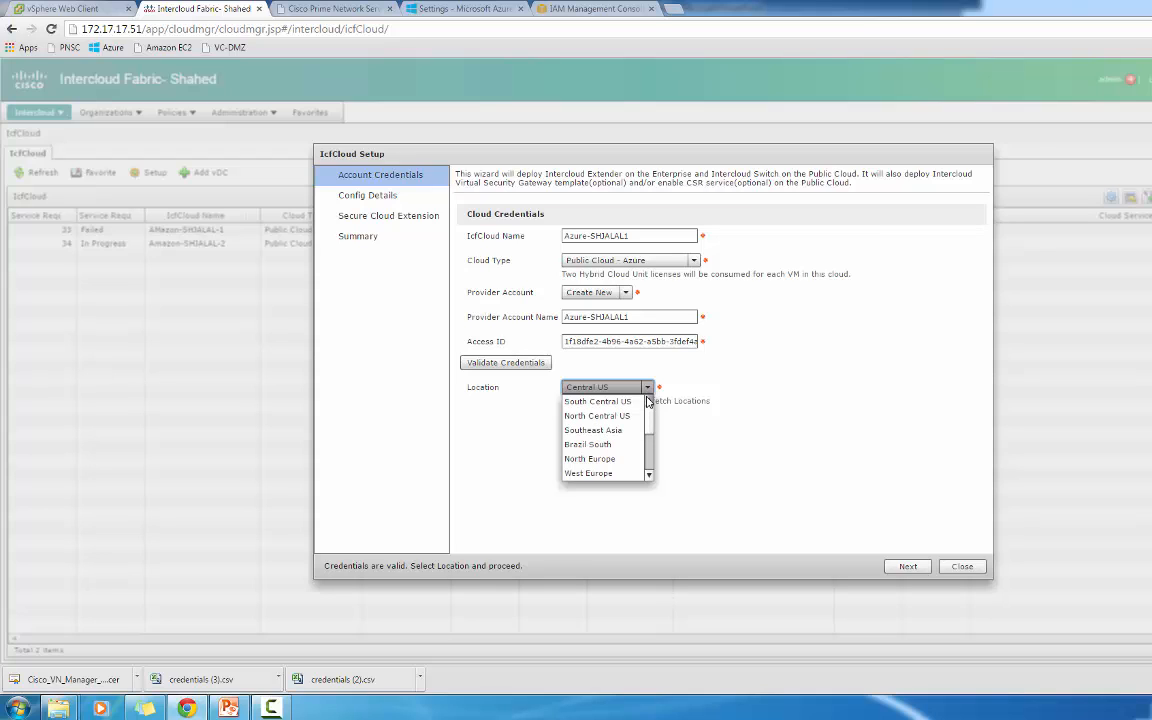
pyautogui.click(644, 474)
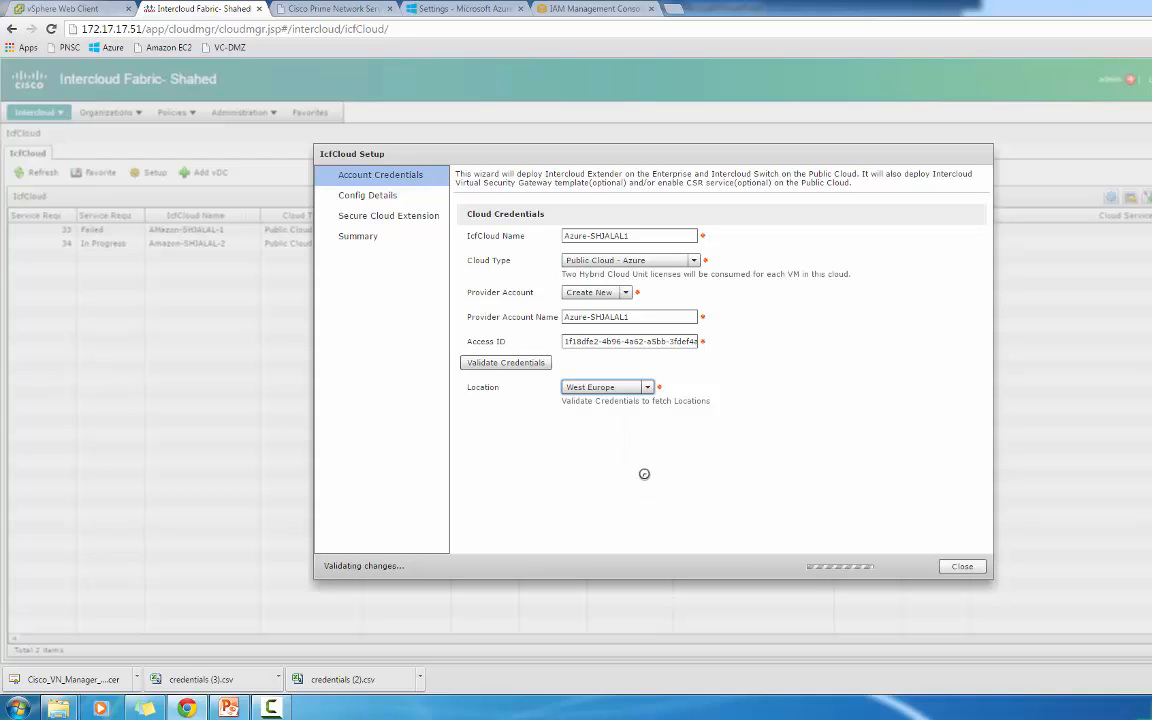
pyautogui.click(648, 389)
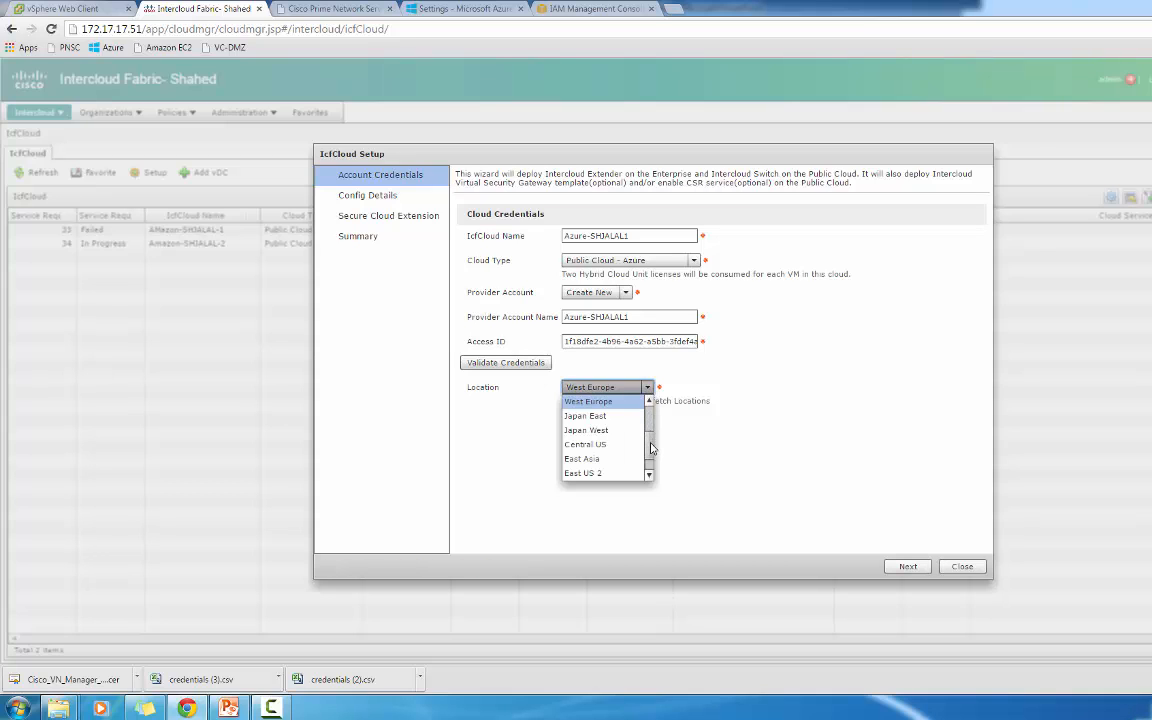
pyautogui.moveTo(651, 448); pyautogui.dragTo(651, 467)
pyautogui.click(629, 473)
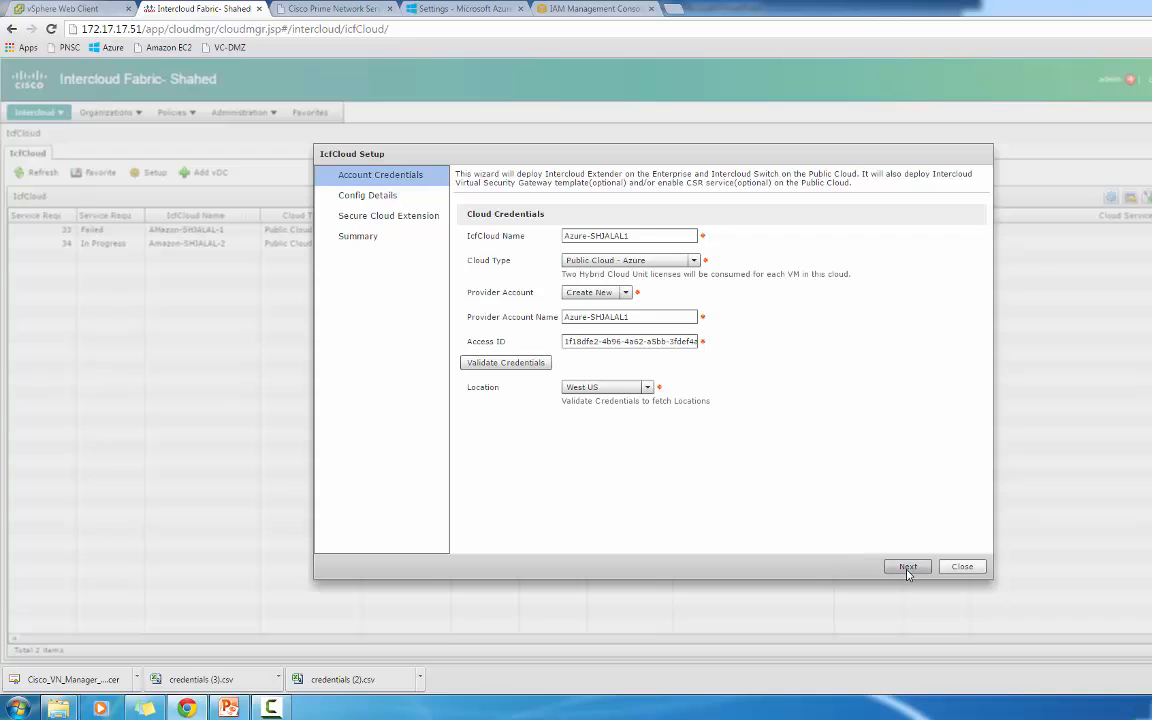
pyautogui.click(906, 567)
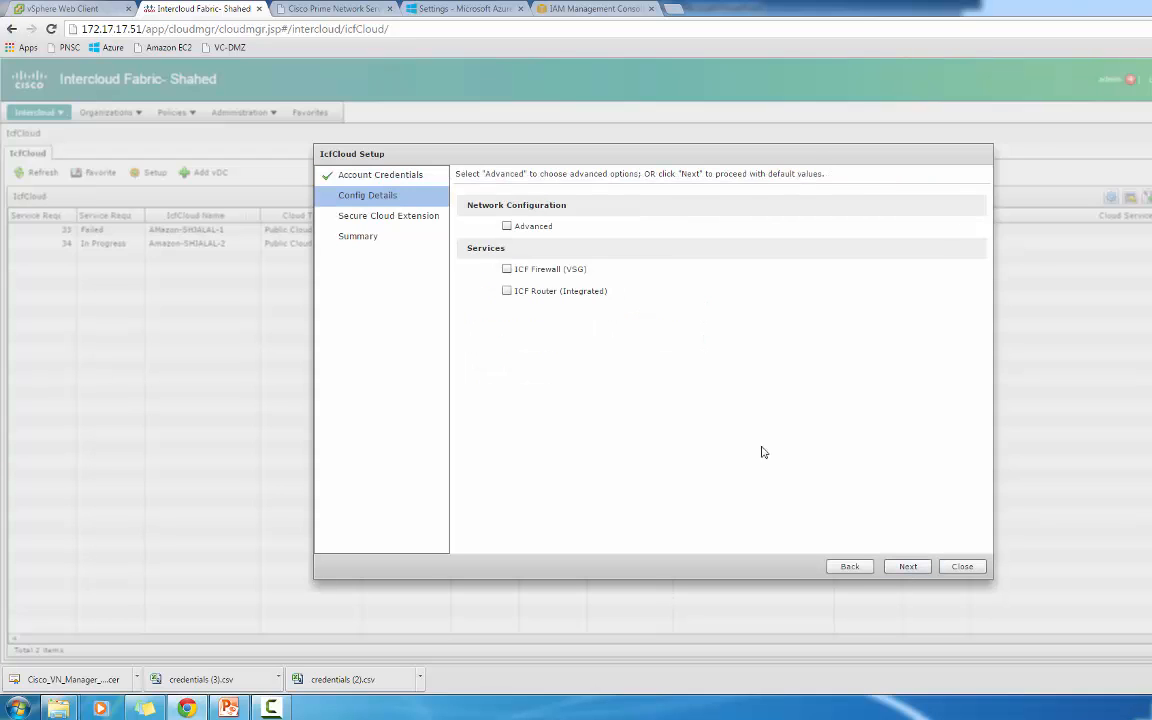
# Step: Enable the advanced network configuration with MAC-POOL-ICF as the MAC pool and SSL as the tunnel profile
pyautogui.click(507, 227)
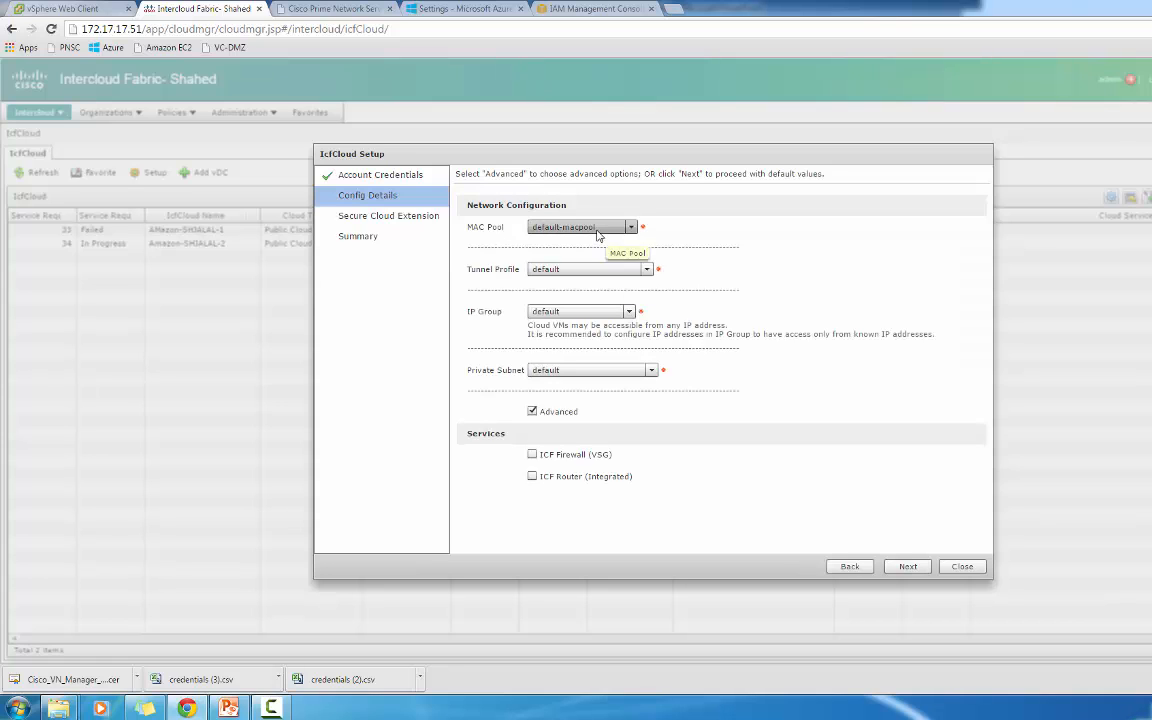
pyautogui.click(570, 227)
pyautogui.click(580, 283)
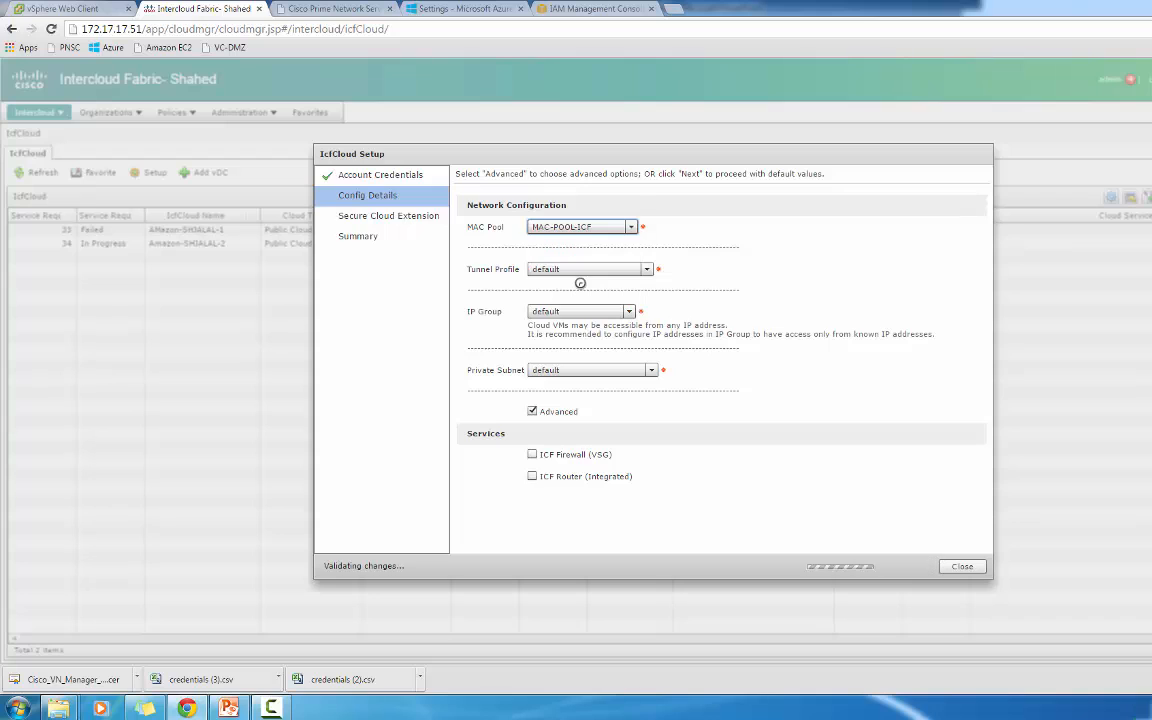
pyautogui.click(585, 269)
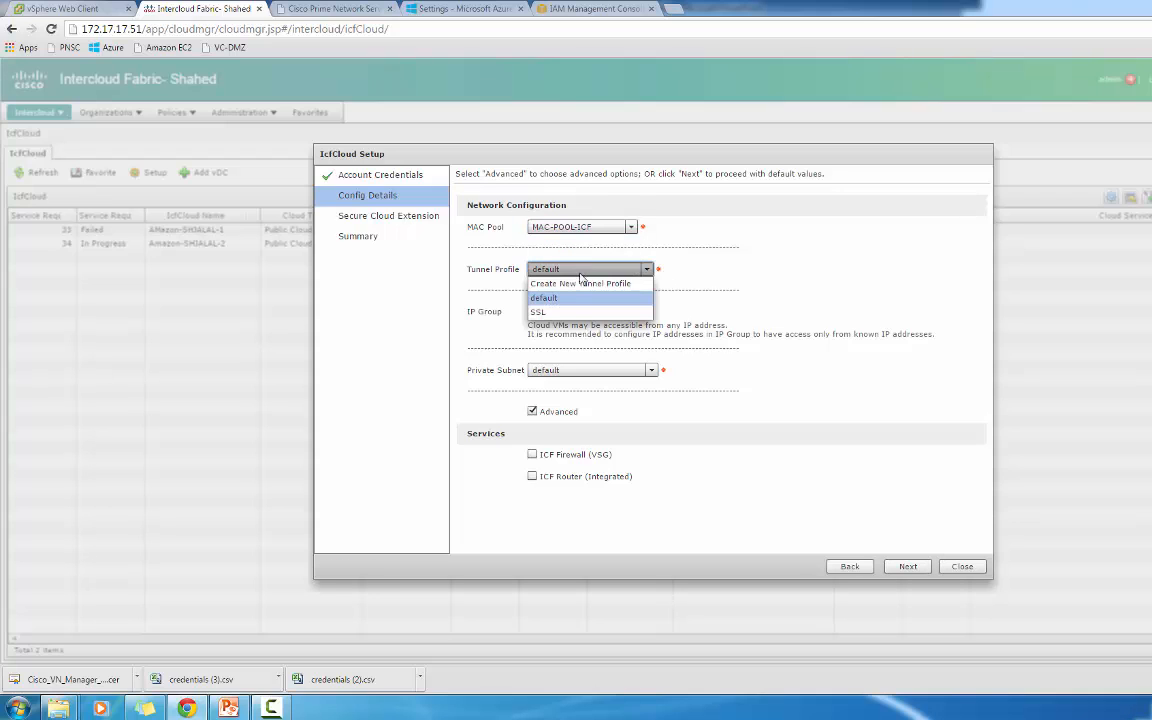
pyautogui.click(540, 311)
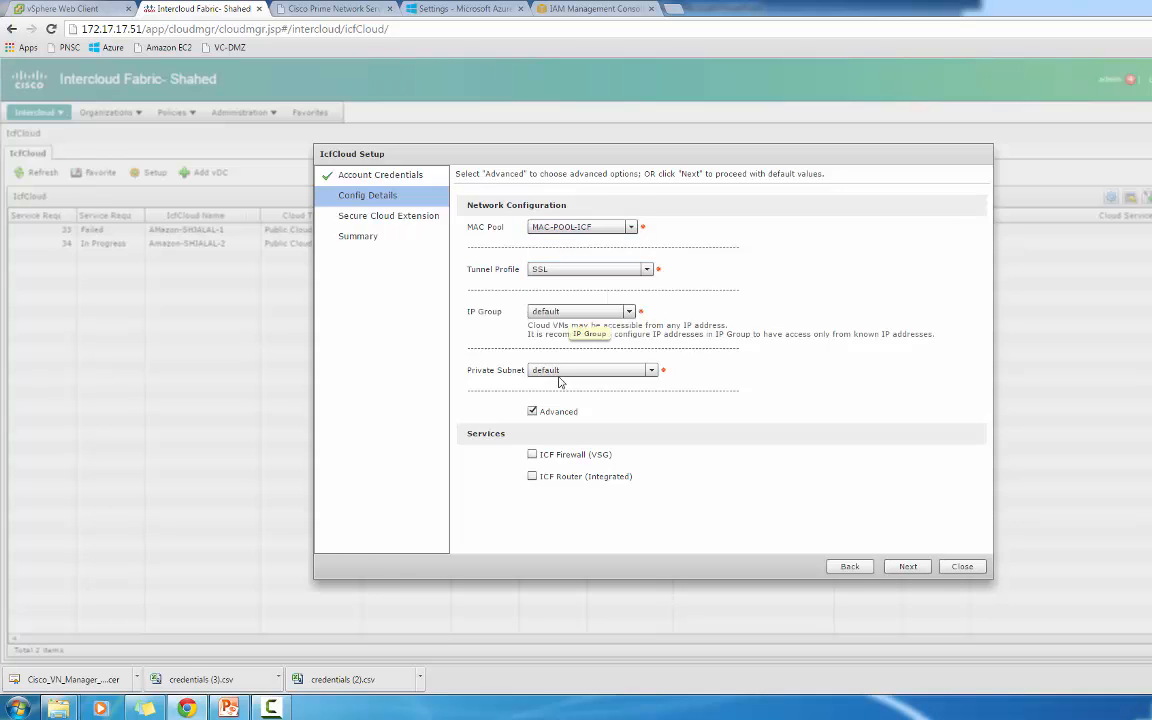
# Step: Enable the ICF Firewall (VSG) and ICF Router (Integrated) services and continue to the secure cloud extension settings
pyautogui.click(533, 455)
pyautogui.click(533, 477)
pyautogui.click(907, 567)
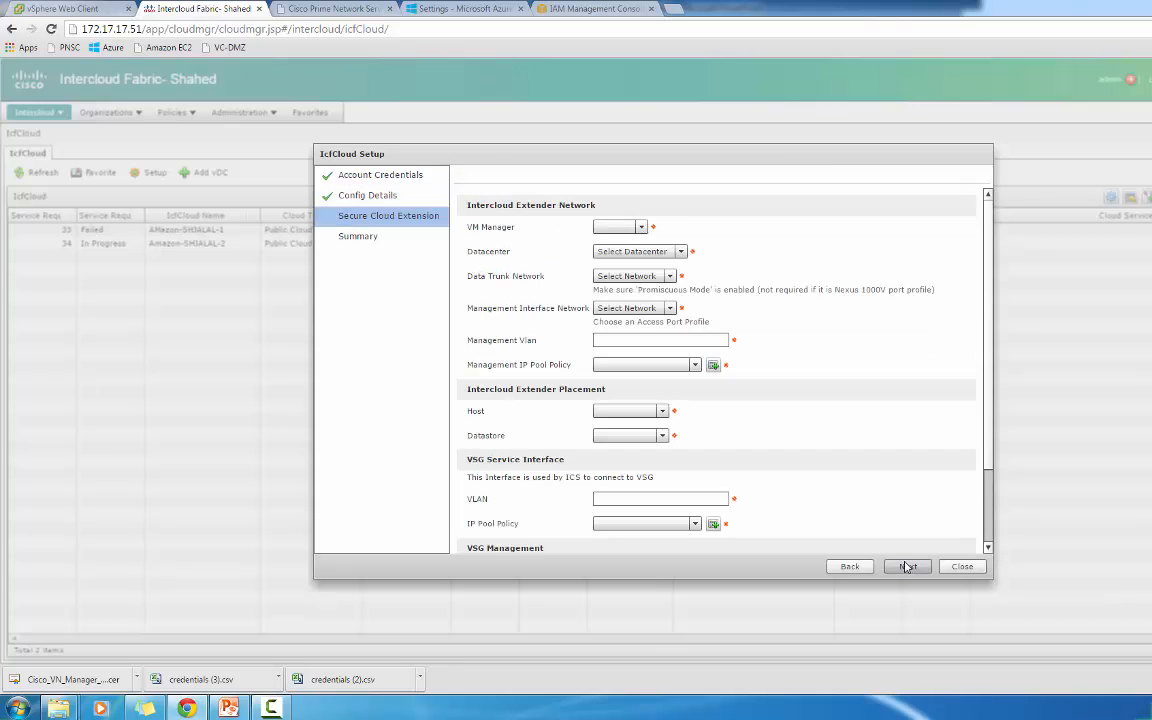
# Step: Set the Intercloud Extender's VM manager to DMZVC and its datacenter to DMZ ICF
pyautogui.click(630, 227)
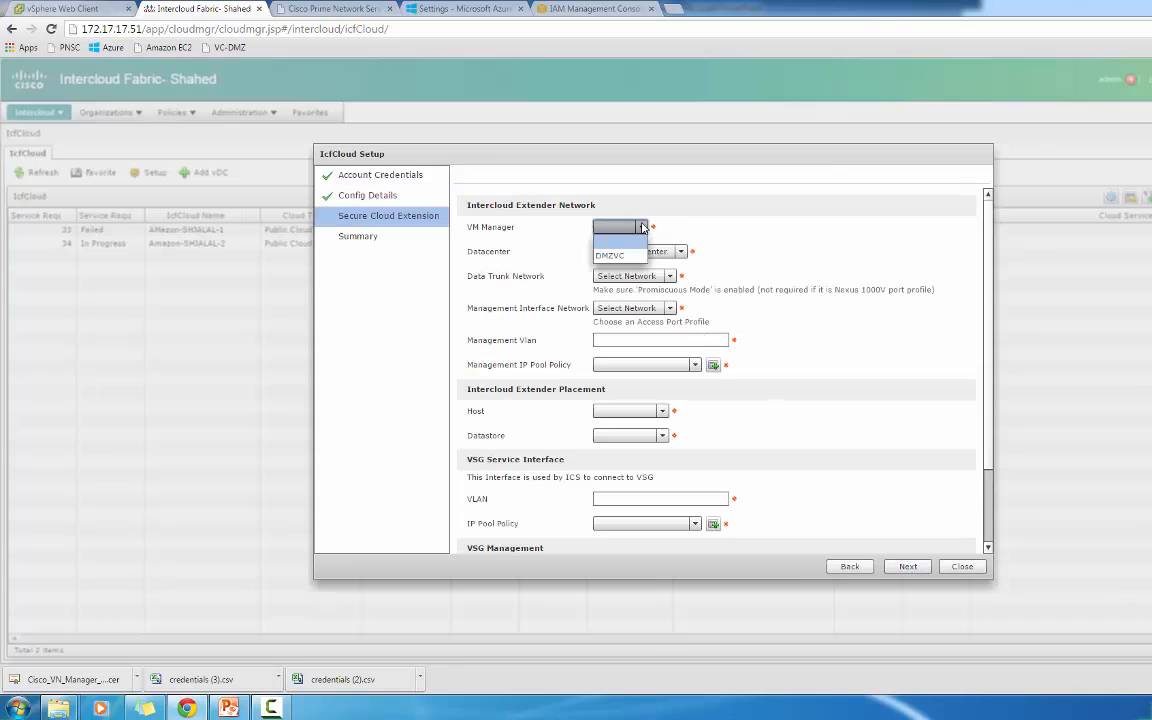
pyautogui.click(617, 254)
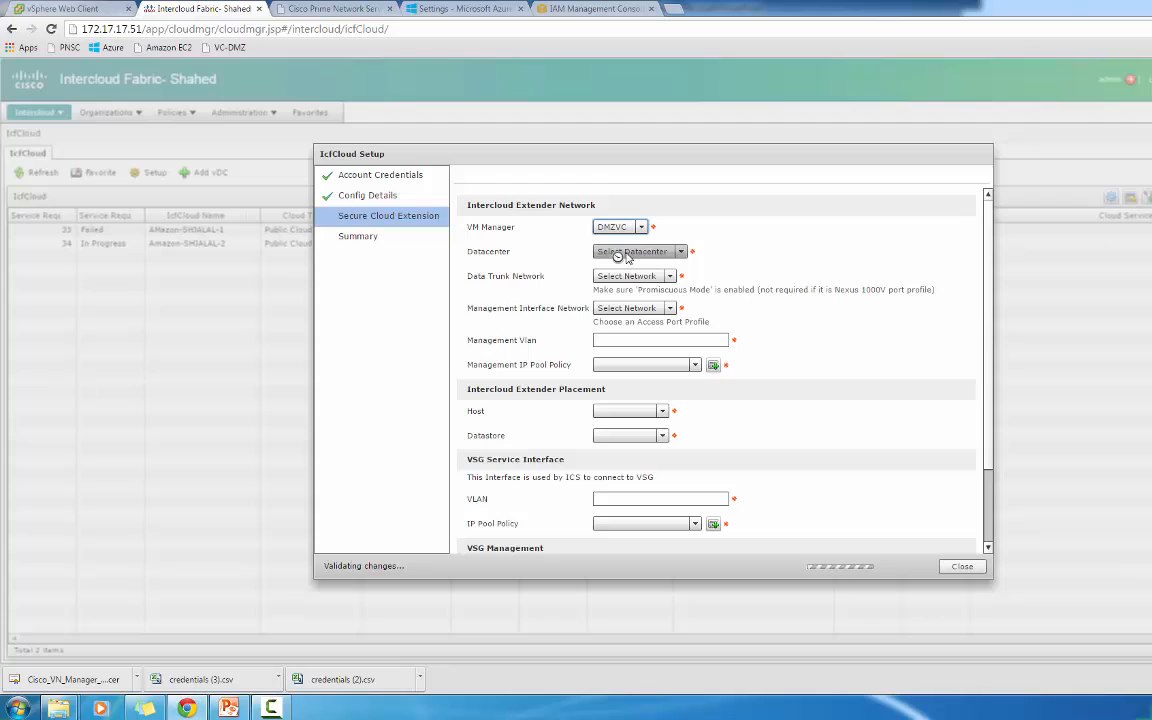
pyautogui.click(628, 257)
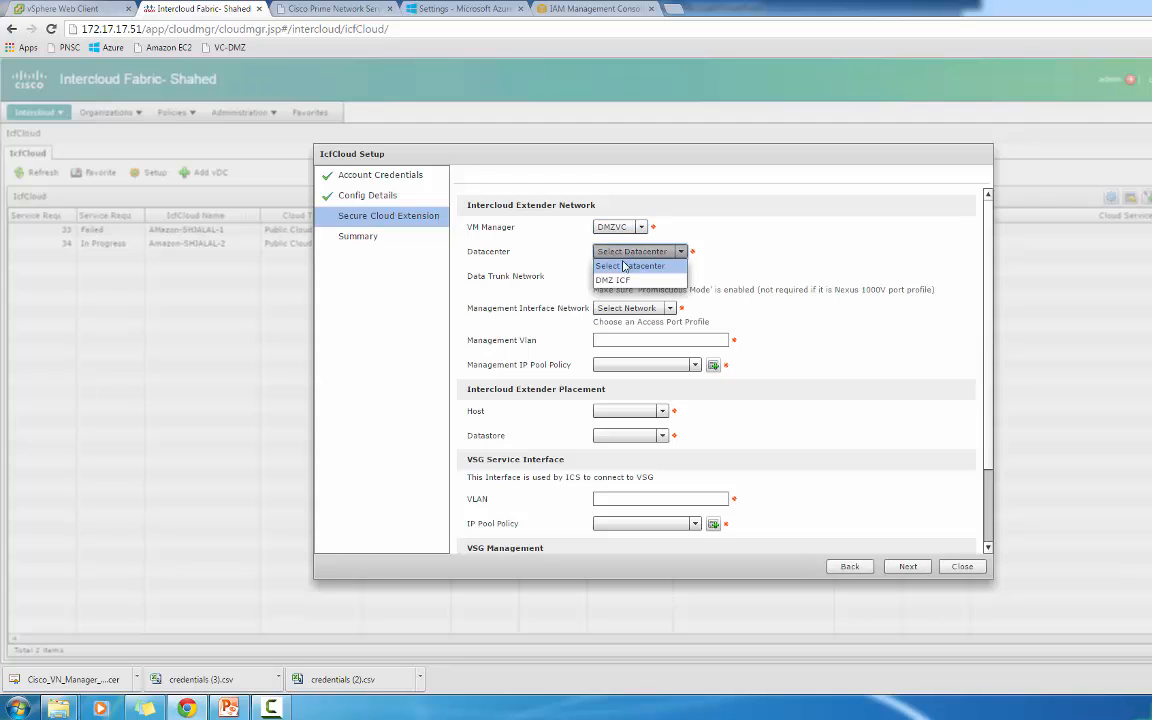
pyautogui.click(613, 280)
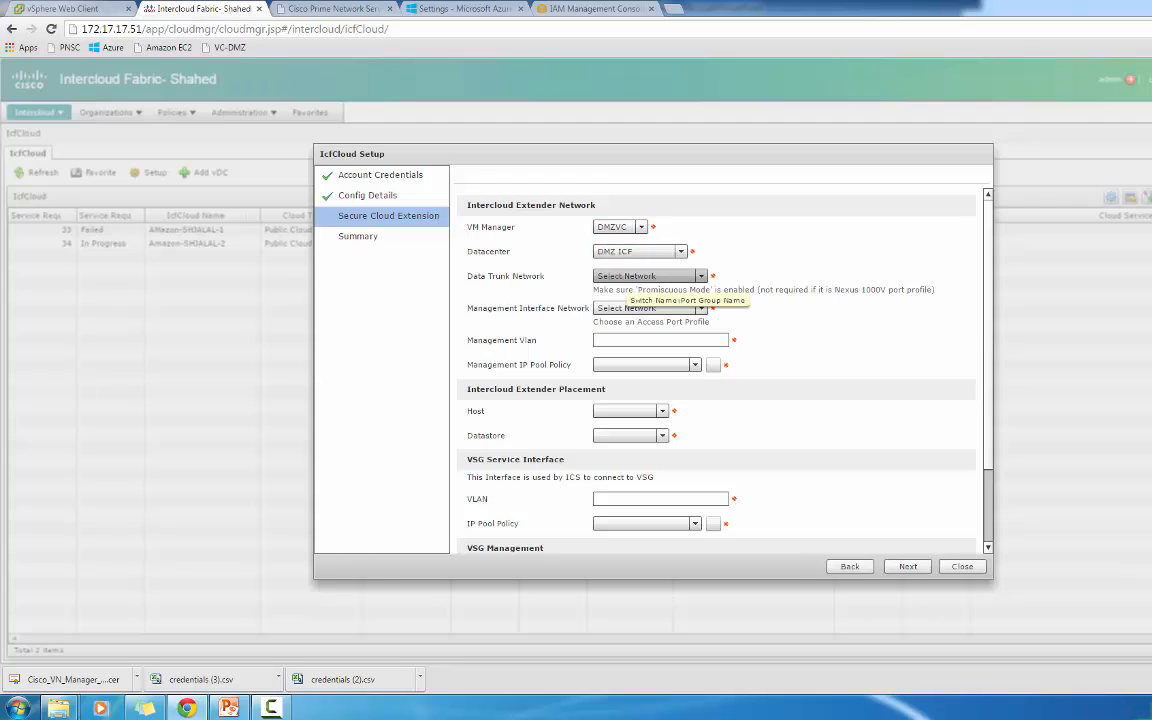
# Step: Choose vSwitch0:TRUNK as the data trunk network and vSwitch0:mgmt-vlan17 as the management interface network
pyautogui.click(618, 277)
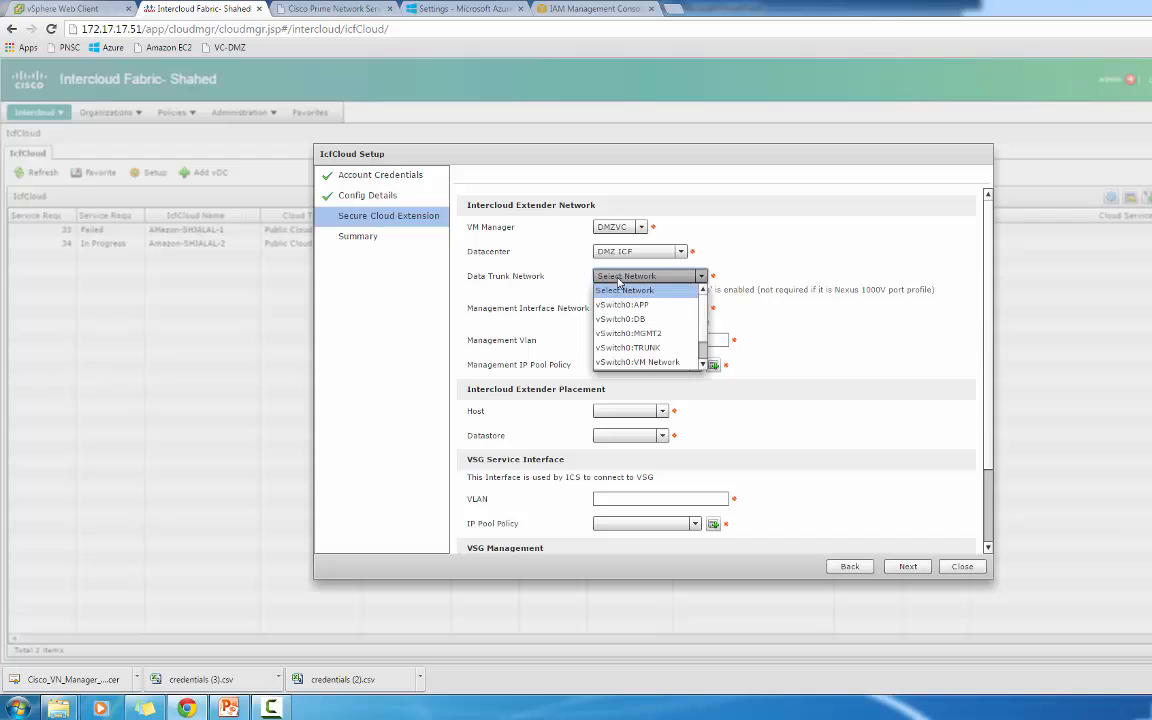
pyautogui.click(665, 347)
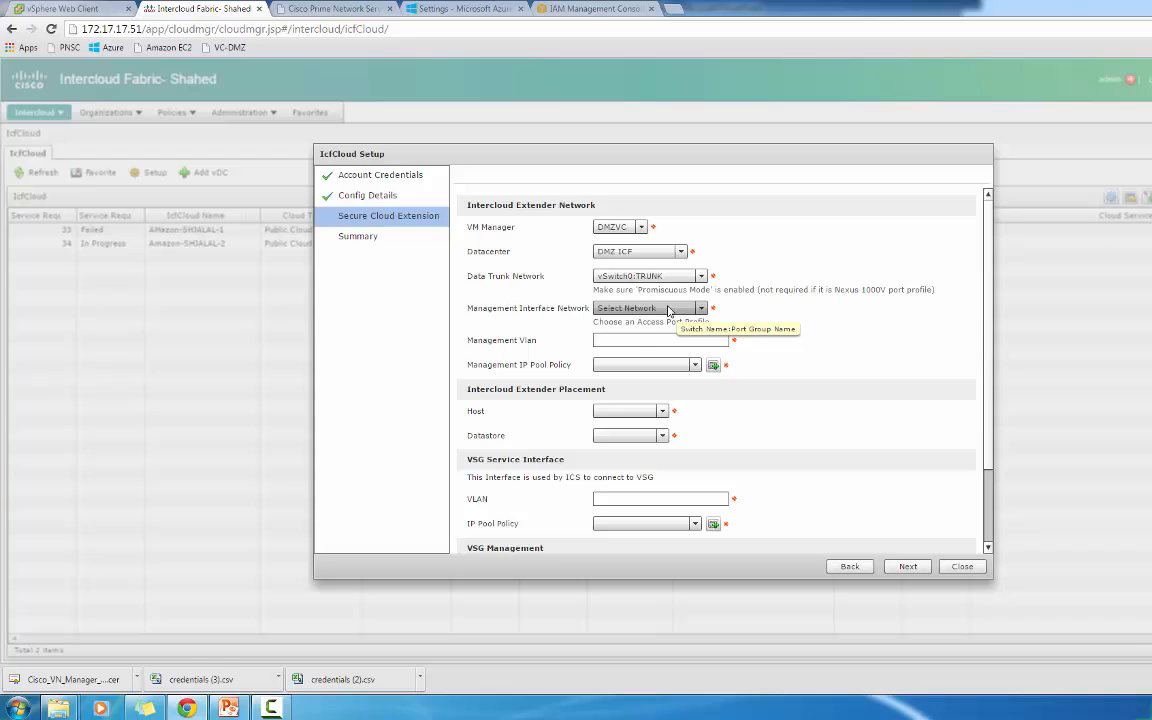
pyautogui.click(669, 310)
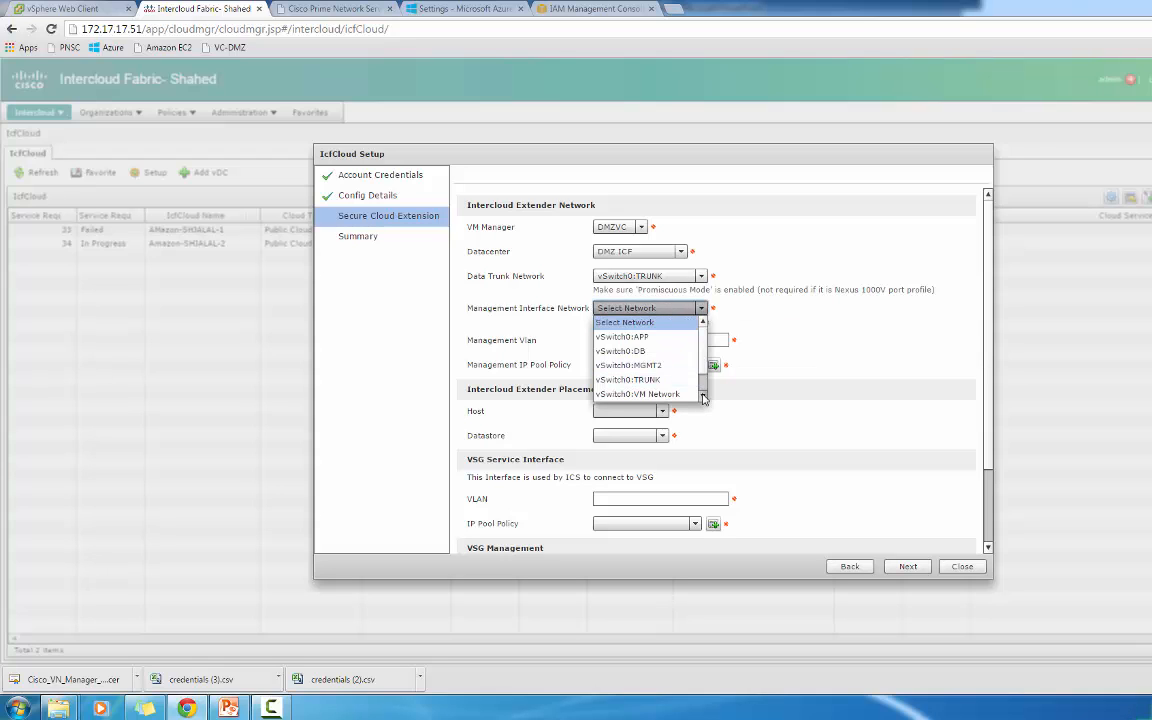
pyautogui.scroll(-1, 678, 392)
pyautogui.click(660, 394)
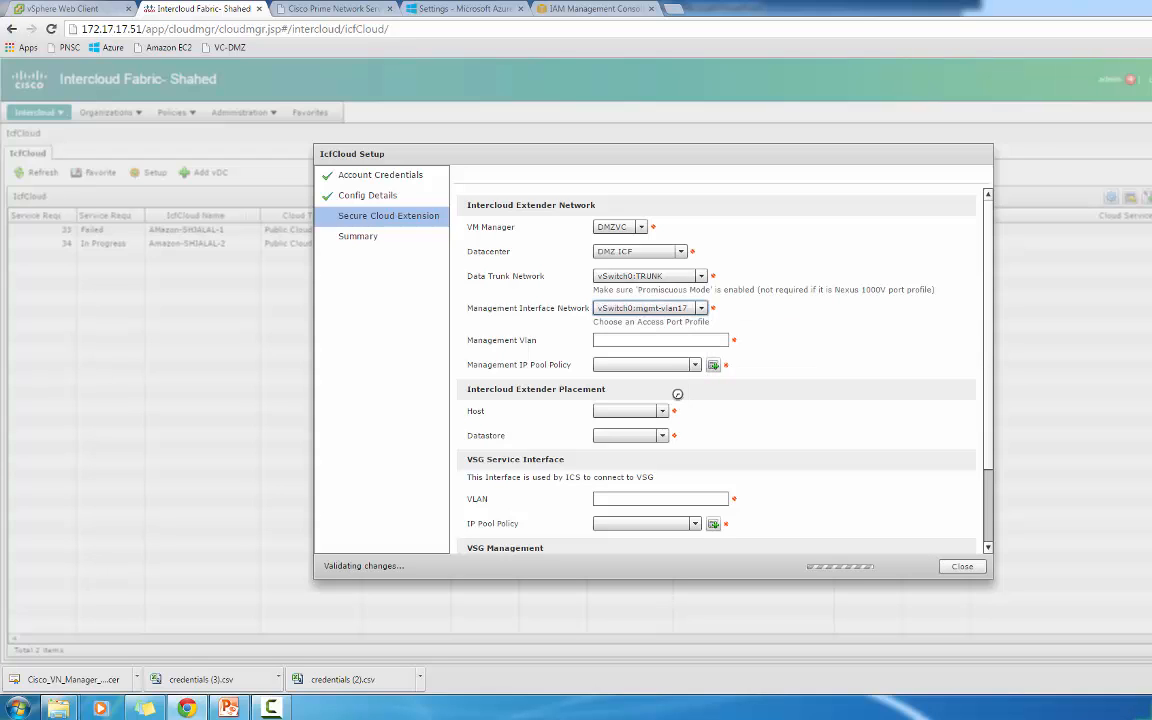
# Step: Set the management VLAN to 17 and the management IP pool policy to Azure ICF MGMT Pool
pyautogui.click(670, 340)
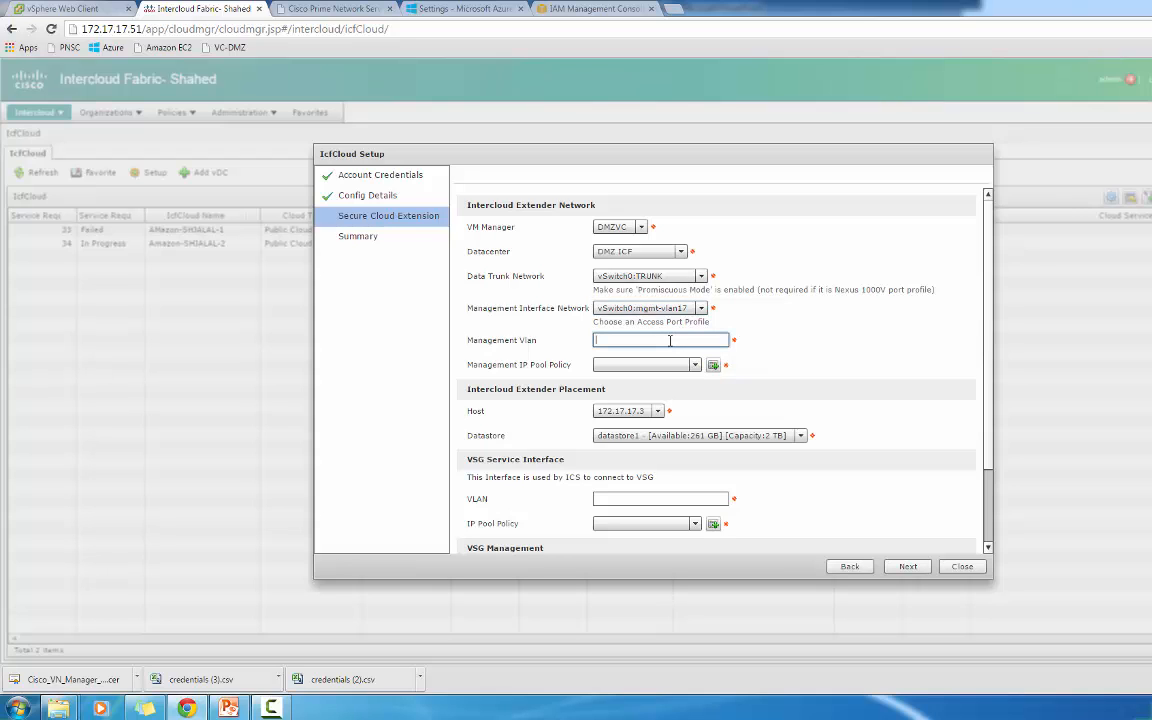
pyautogui.write('17')
pyautogui.click(696, 366)
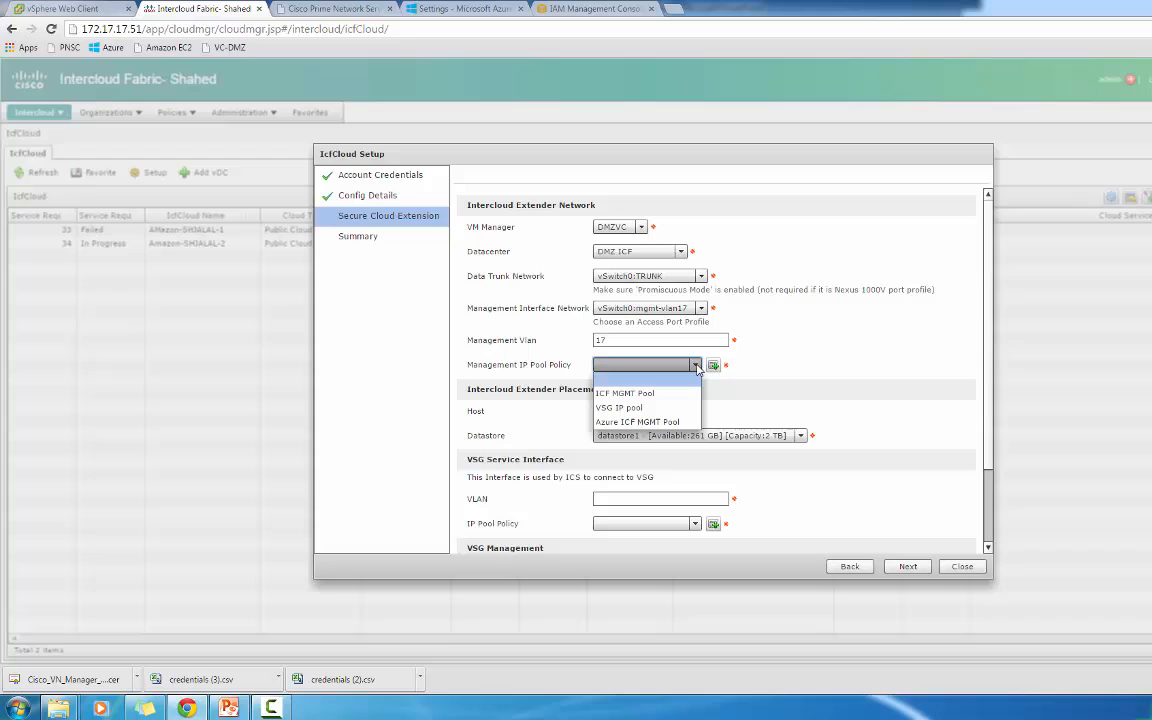
pyautogui.click(675, 424)
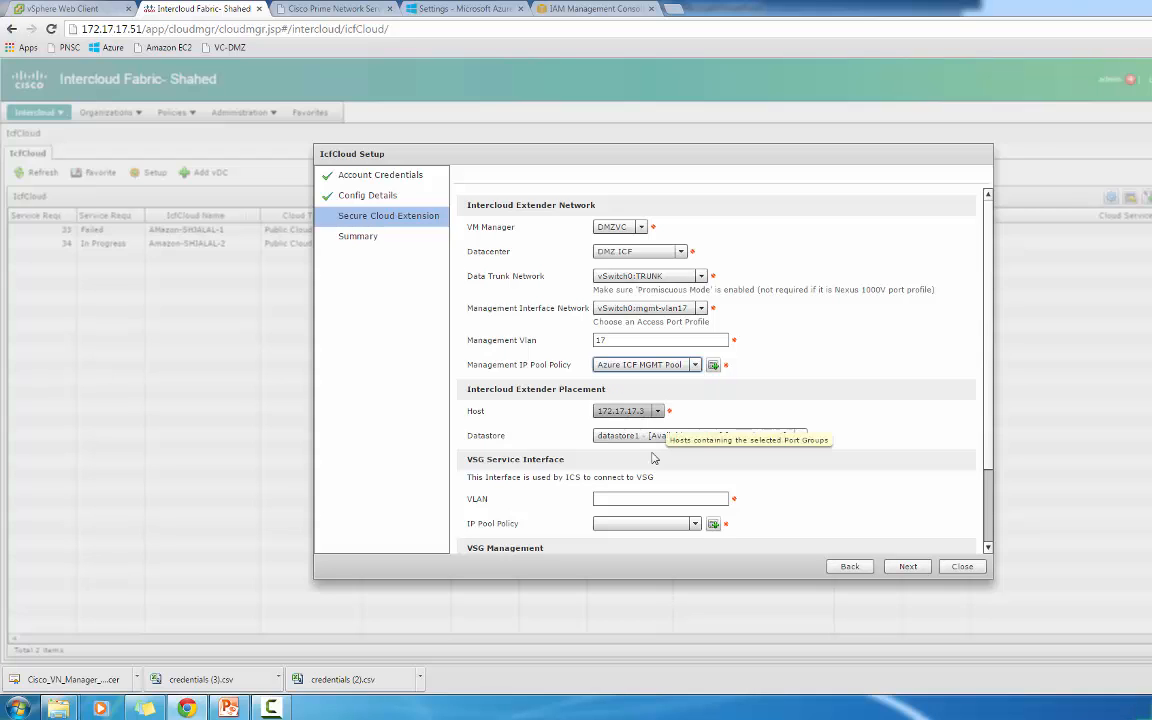
# Step: Set the VSG service interface to VLAN 255 with the VSG IP pool policy
pyautogui.click(638, 500)
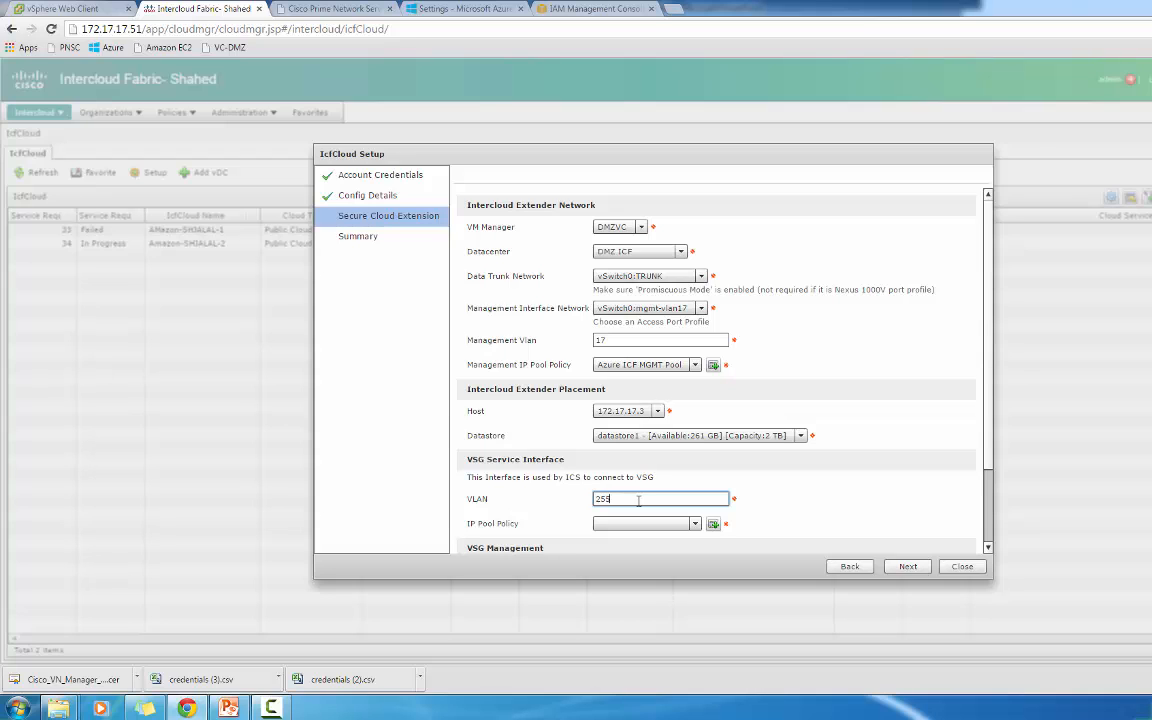
pyautogui.click(688, 523)
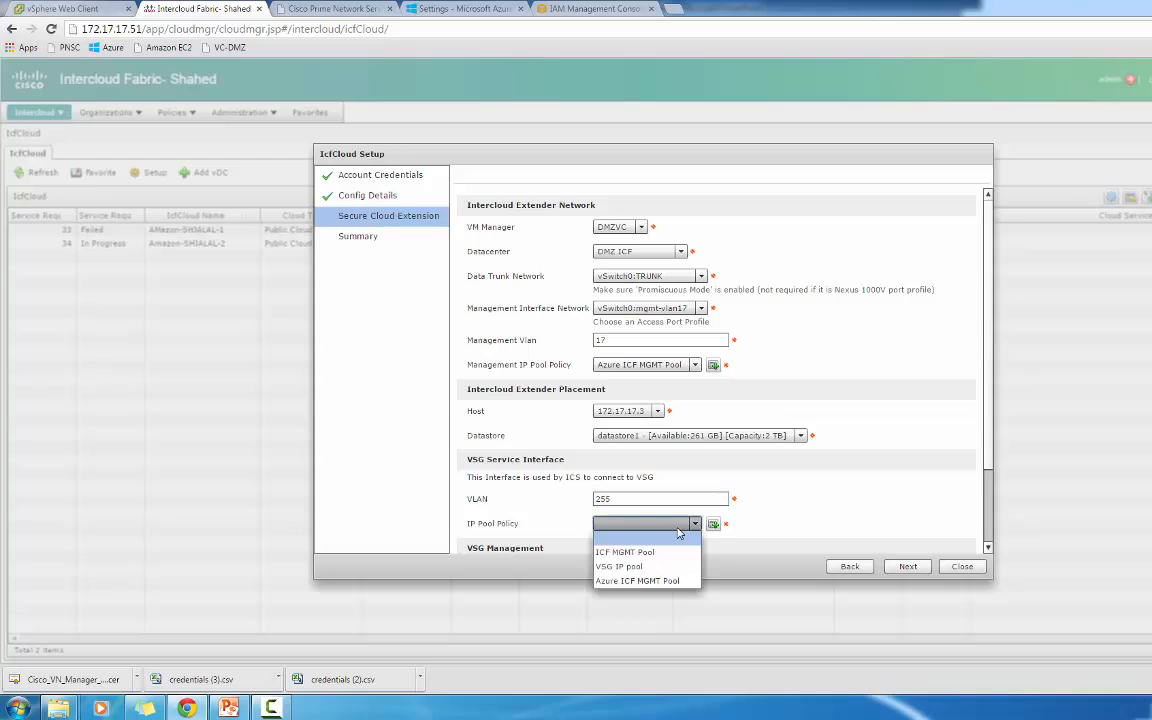
pyautogui.click(622, 566)
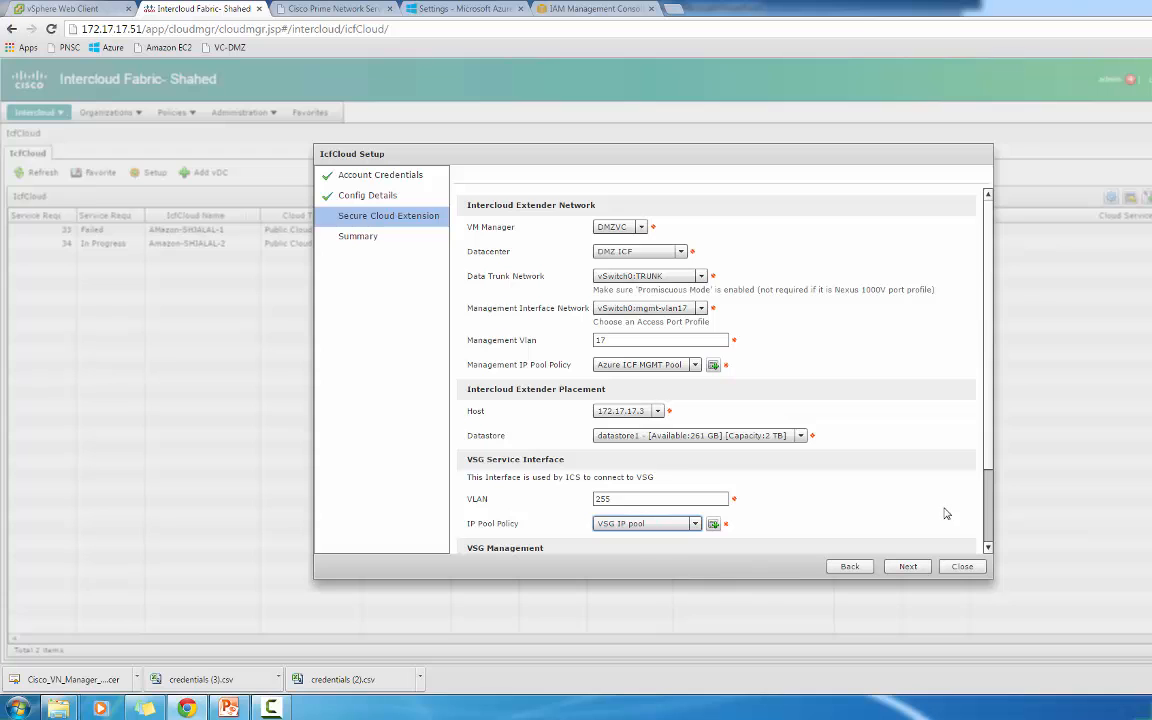
# Step: Set the VSG management VLAN to 17 and continue to the setup summary
pyautogui.scroll(-2, 955, 516)
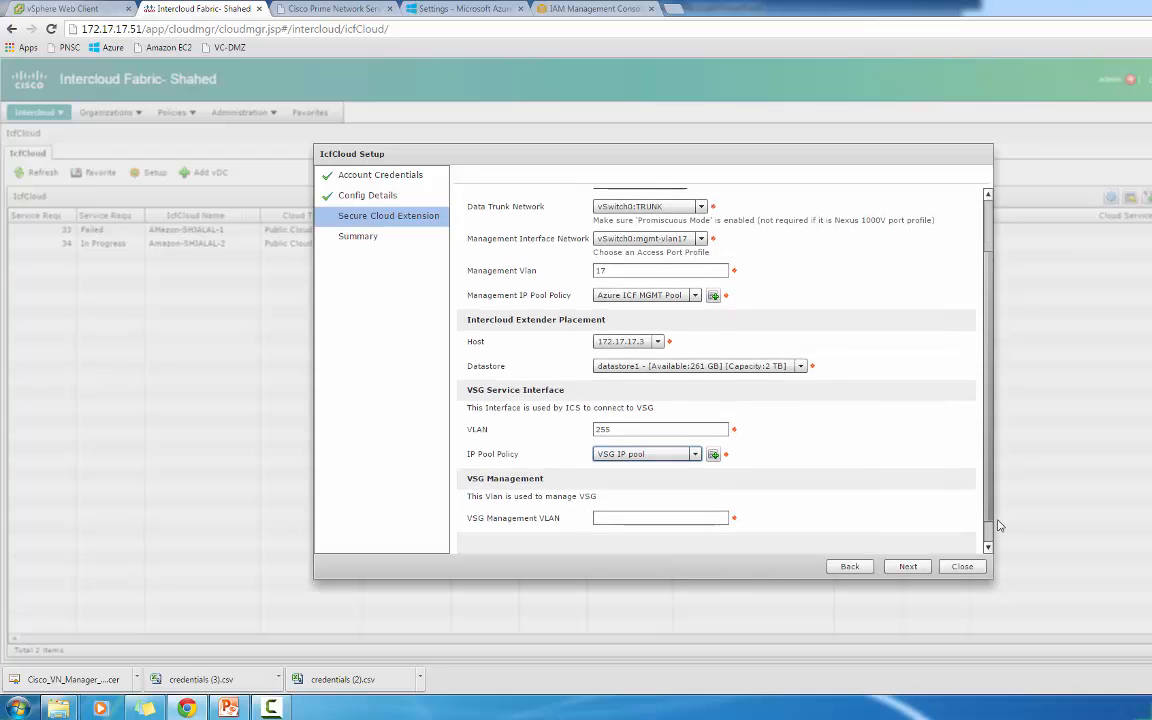
pyautogui.scroll(-1, 997, 525)
pyautogui.click(707, 504)
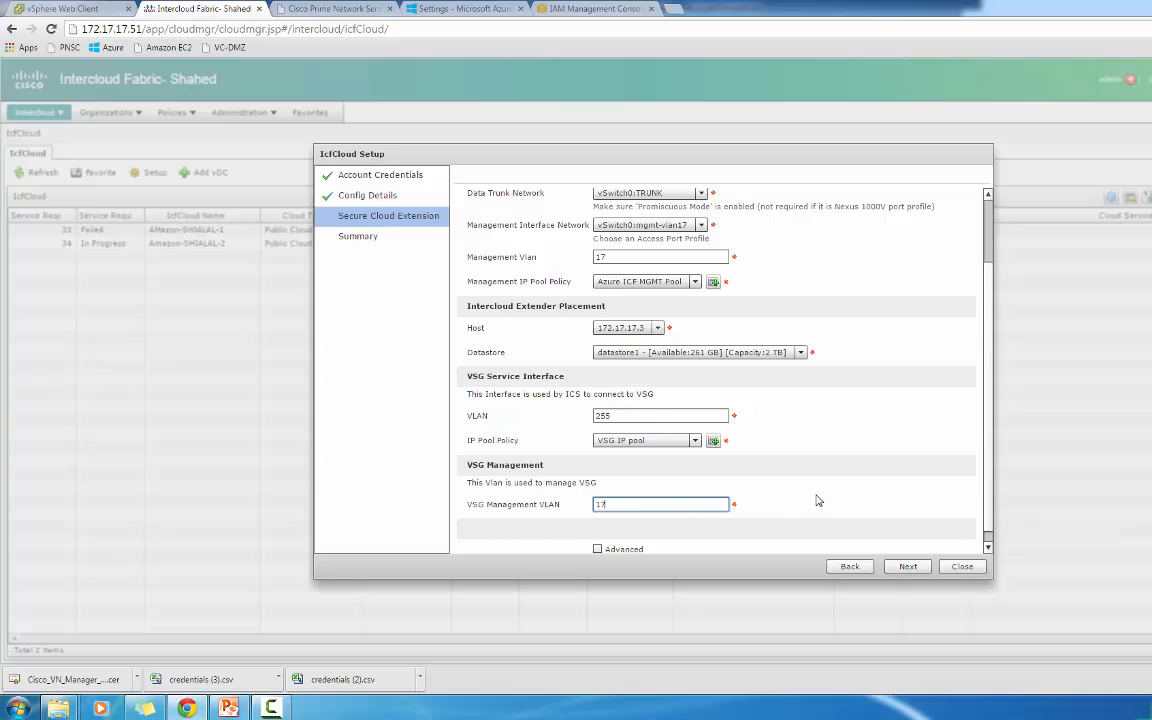
pyautogui.scroll(-1, 986, 514)
pyautogui.scroll(-1, 986, 514)
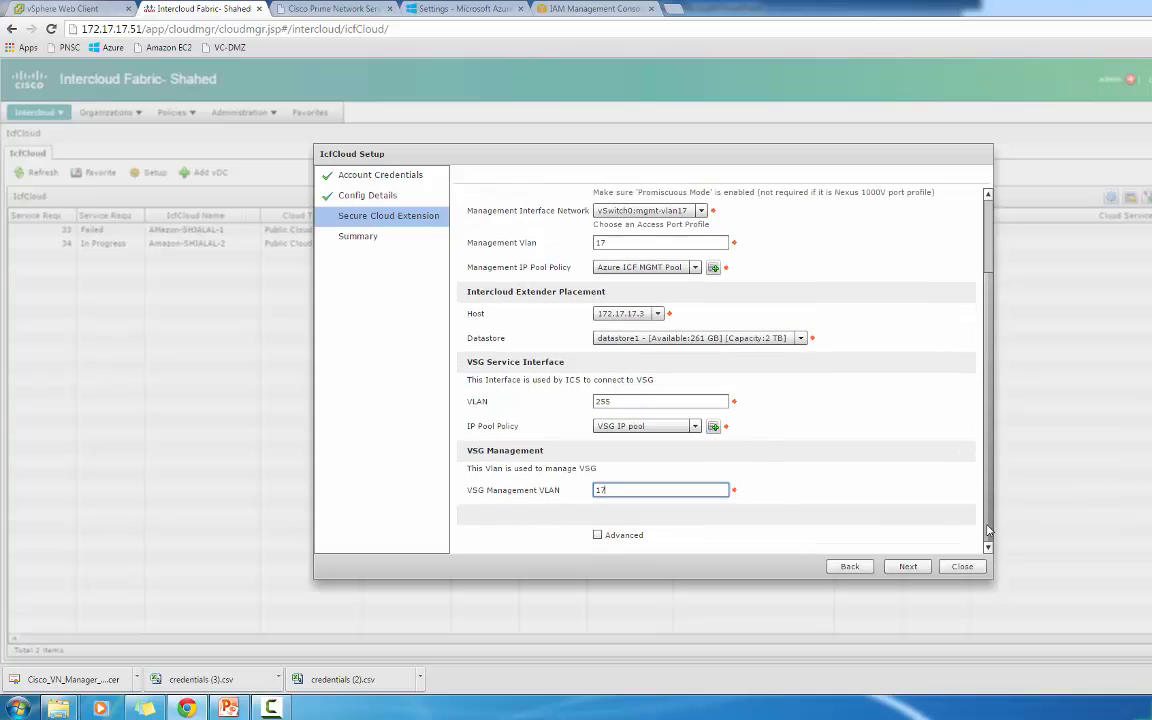
pyautogui.click(907, 566)
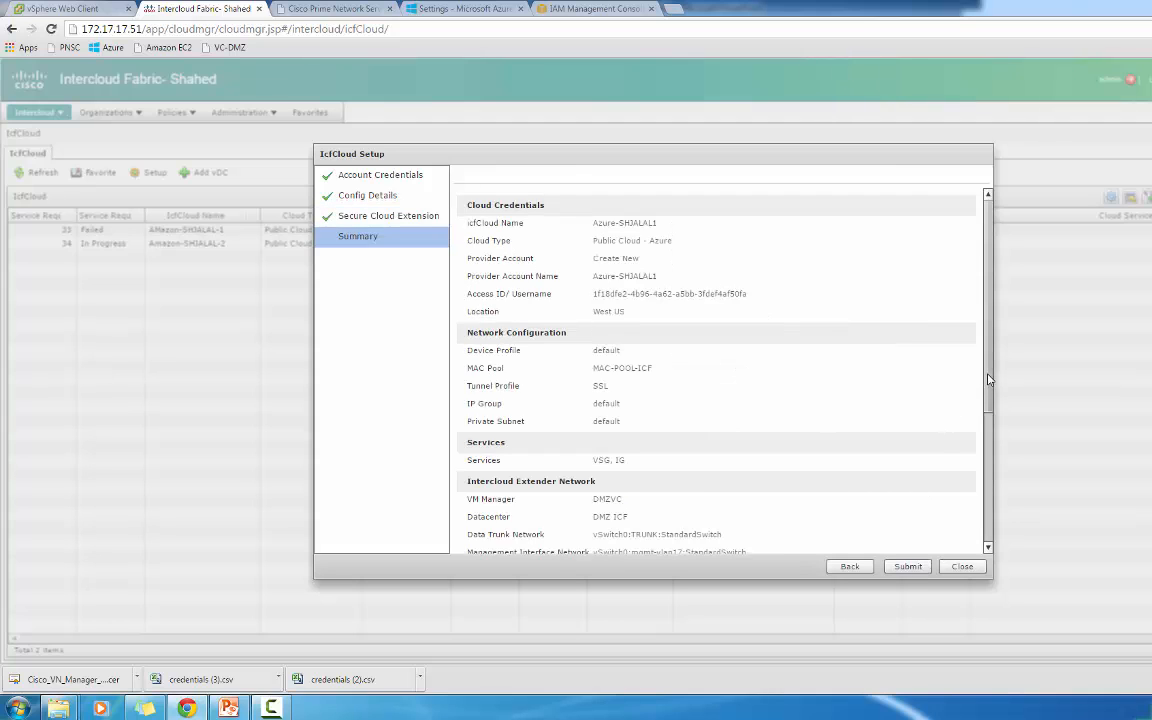
# Step: Review the summary through to the VSG management settings, then submit the Azure IcfCloud setup and dismiss the submit result
pyautogui.moveTo(988, 379); pyautogui.dragTo(990, 553)
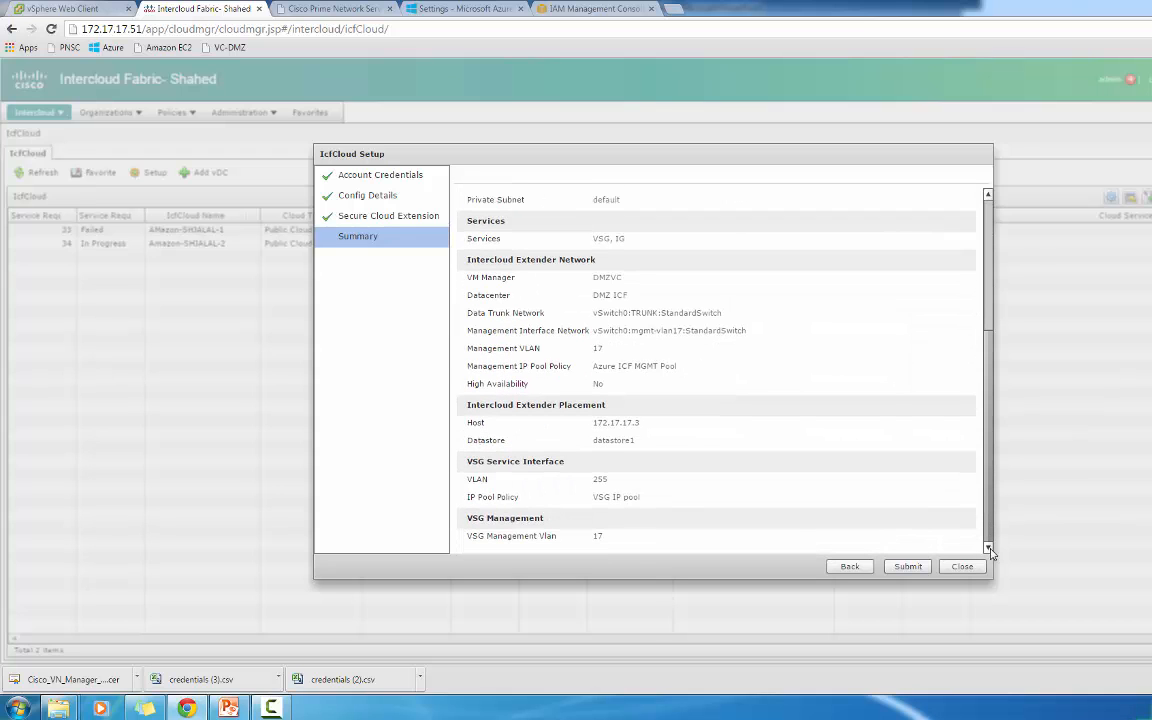
pyautogui.click(907, 566)
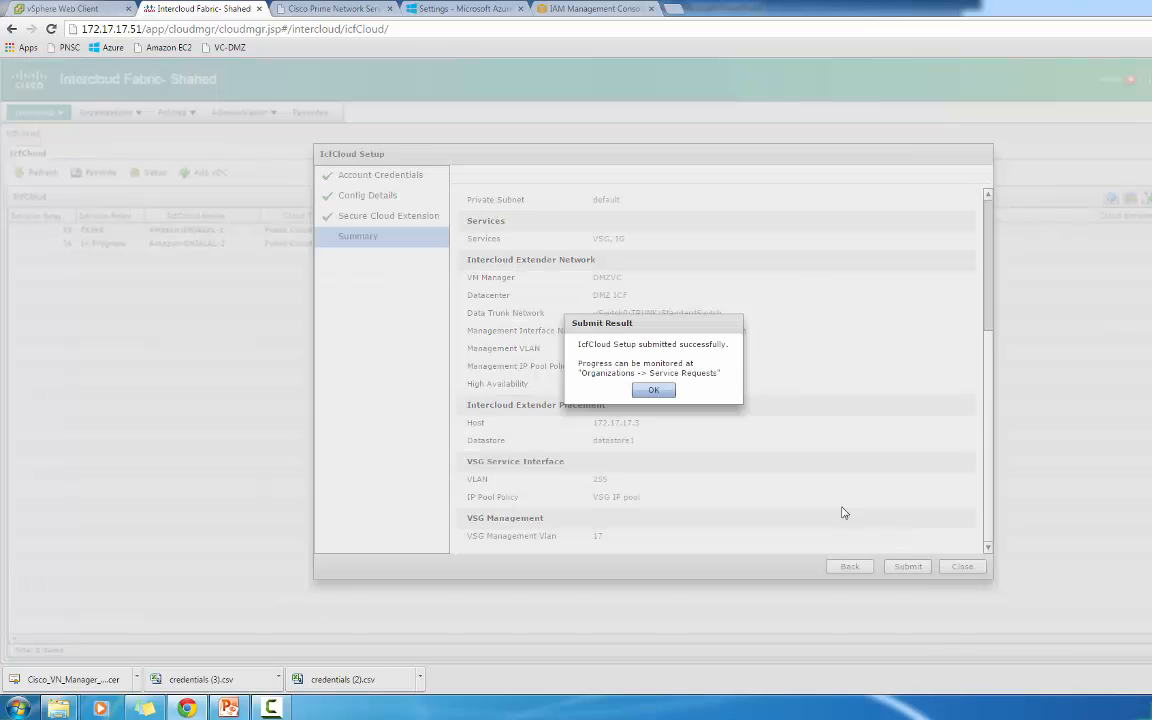
pyautogui.click(663, 391)
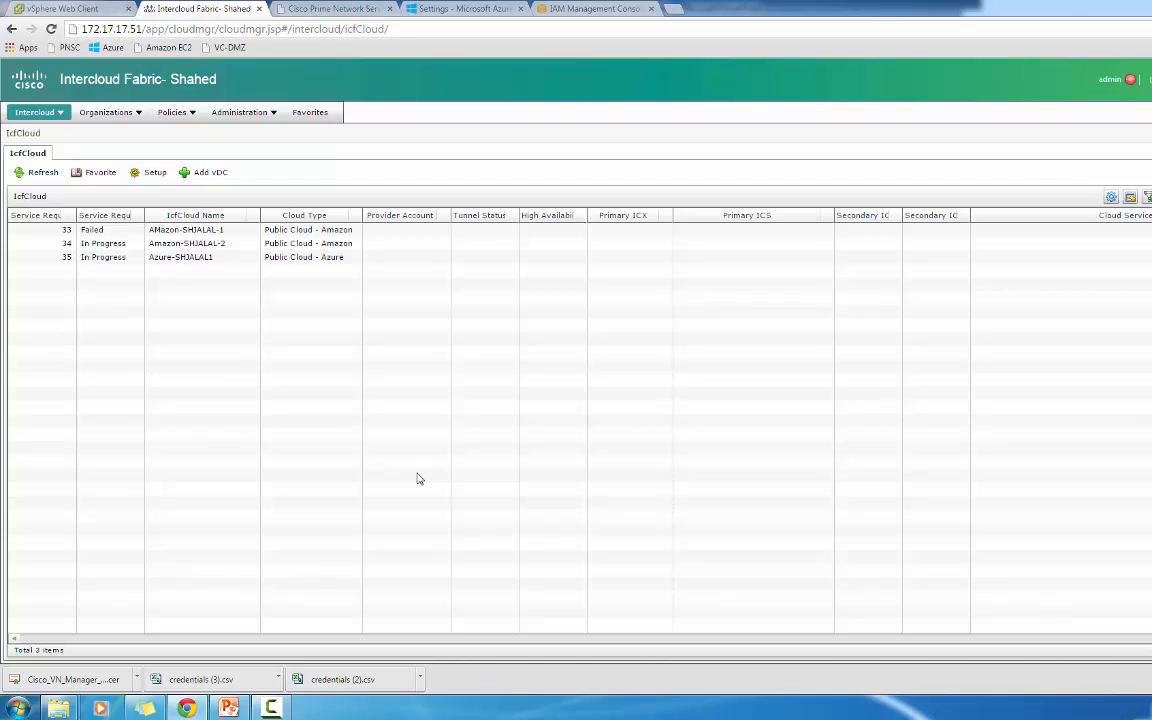
pyautogui.click(279, 708)
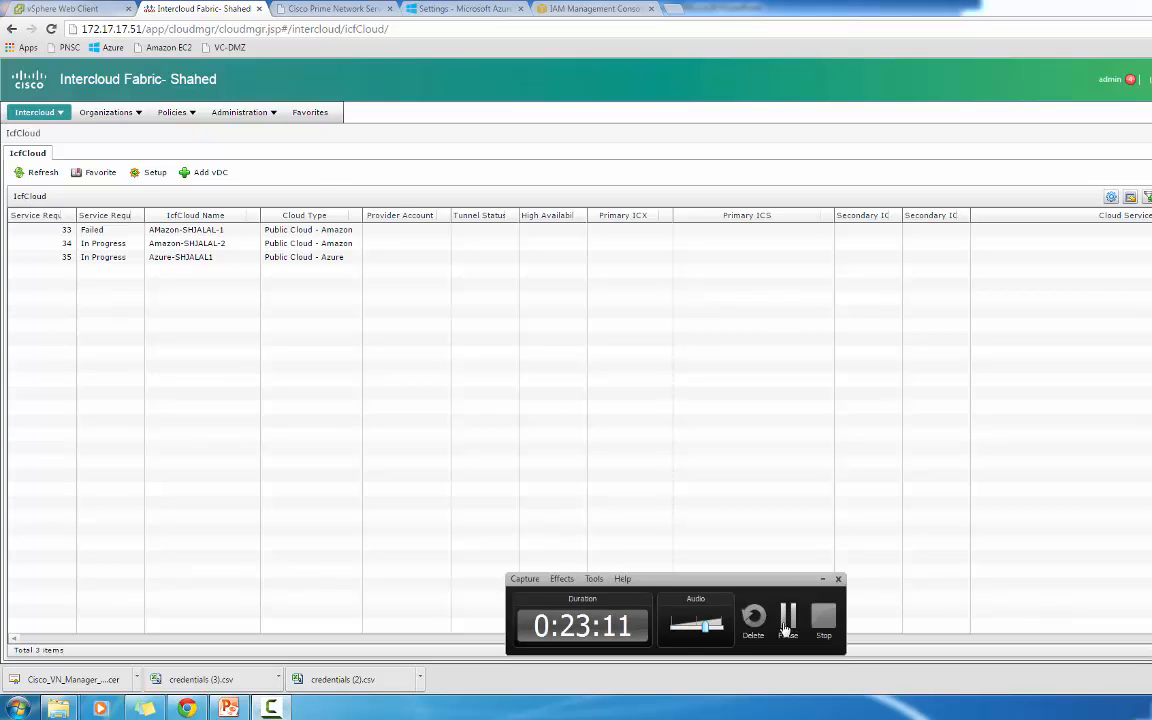
pyautogui.click(787, 618)
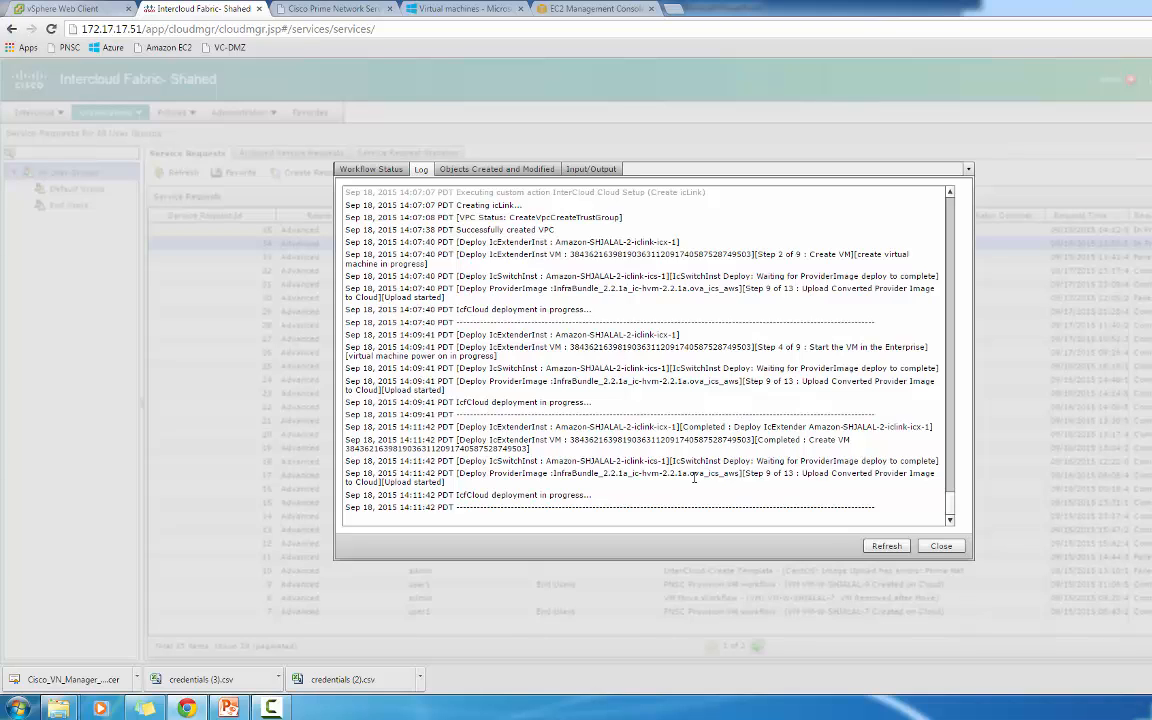
# Step: Examine the Amazon cloud setup log for the provider image upload and the extender deployment entries
pyautogui.moveTo(694, 477); pyautogui.dragTo(714, 481)
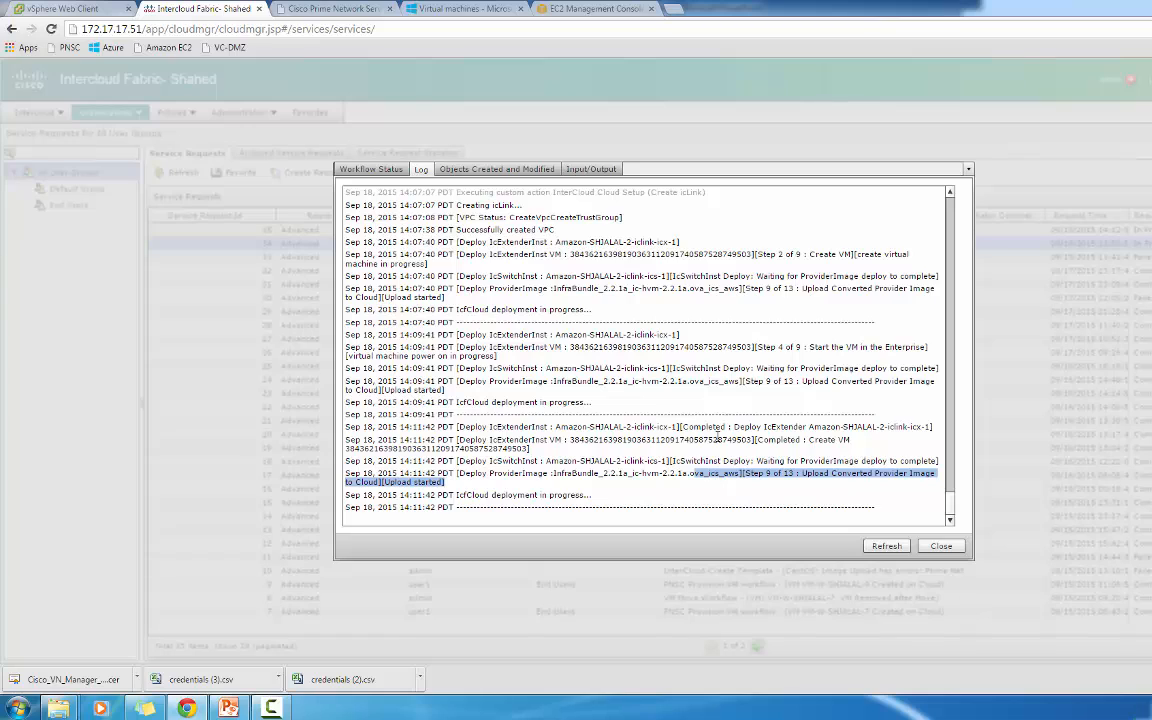
pyautogui.moveTo(673, 334); pyautogui.dragTo(562, 339)
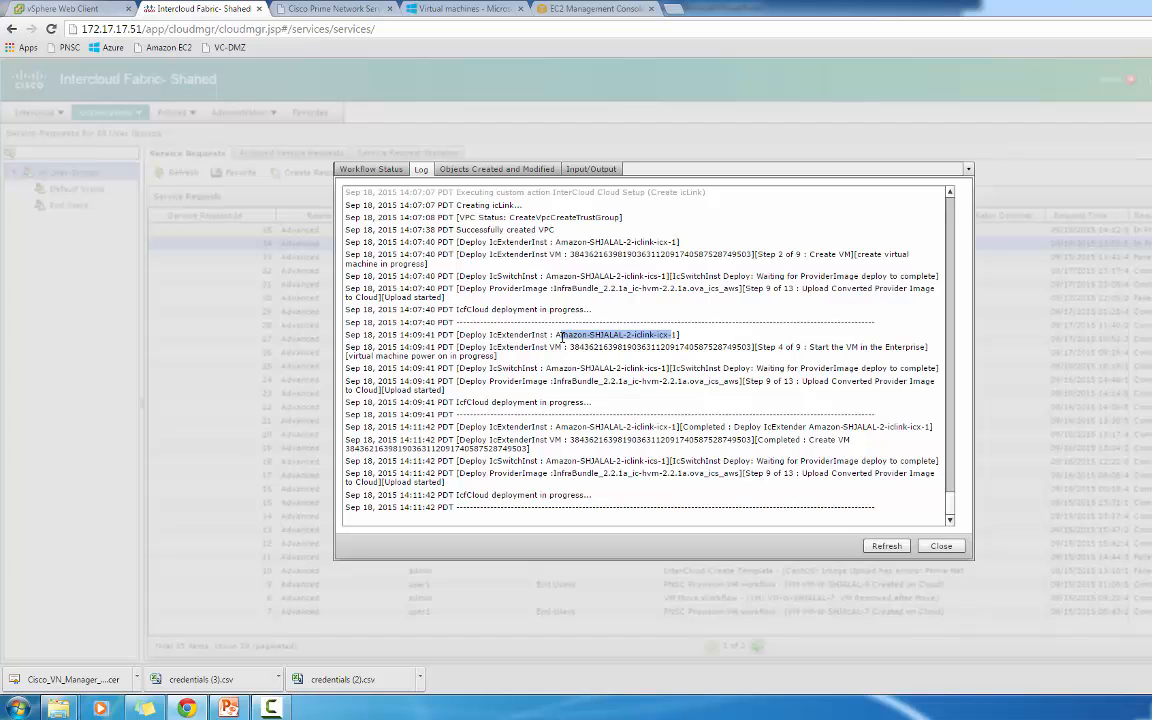
# Step: Switch to the vSphere Web Client and view the summary of the Amazon iclink-icx-1 extender virtual machine
pyautogui.click(97, 9)
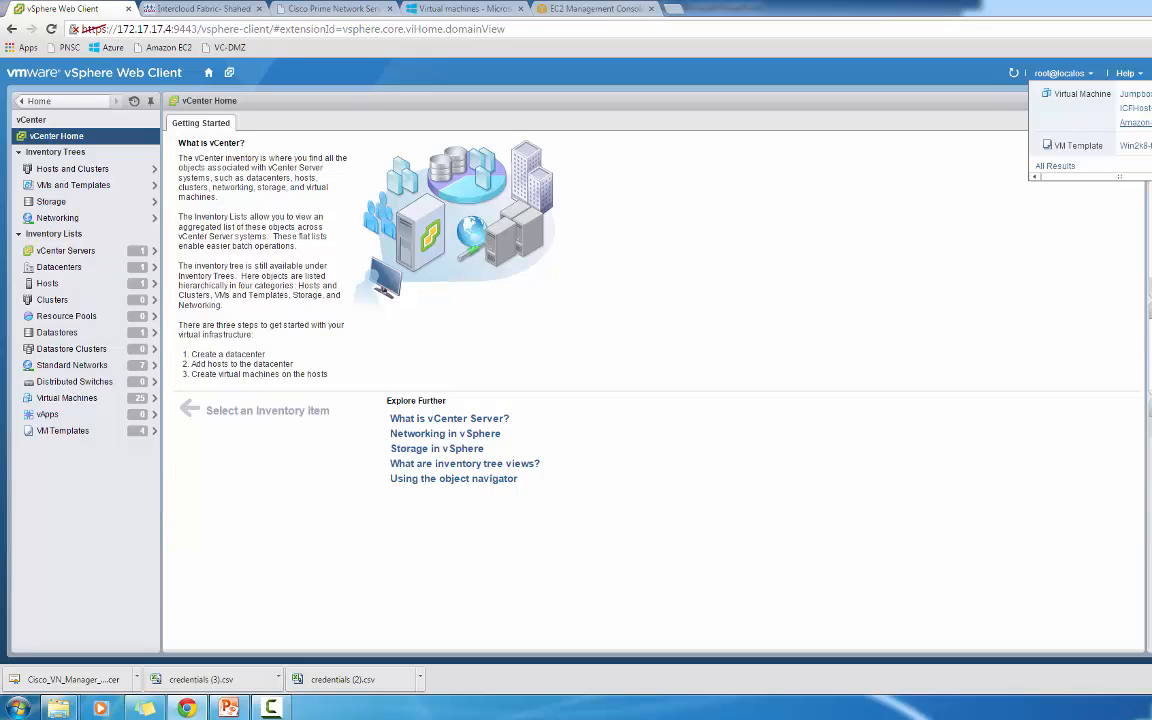
pyautogui.click(1140, 123)
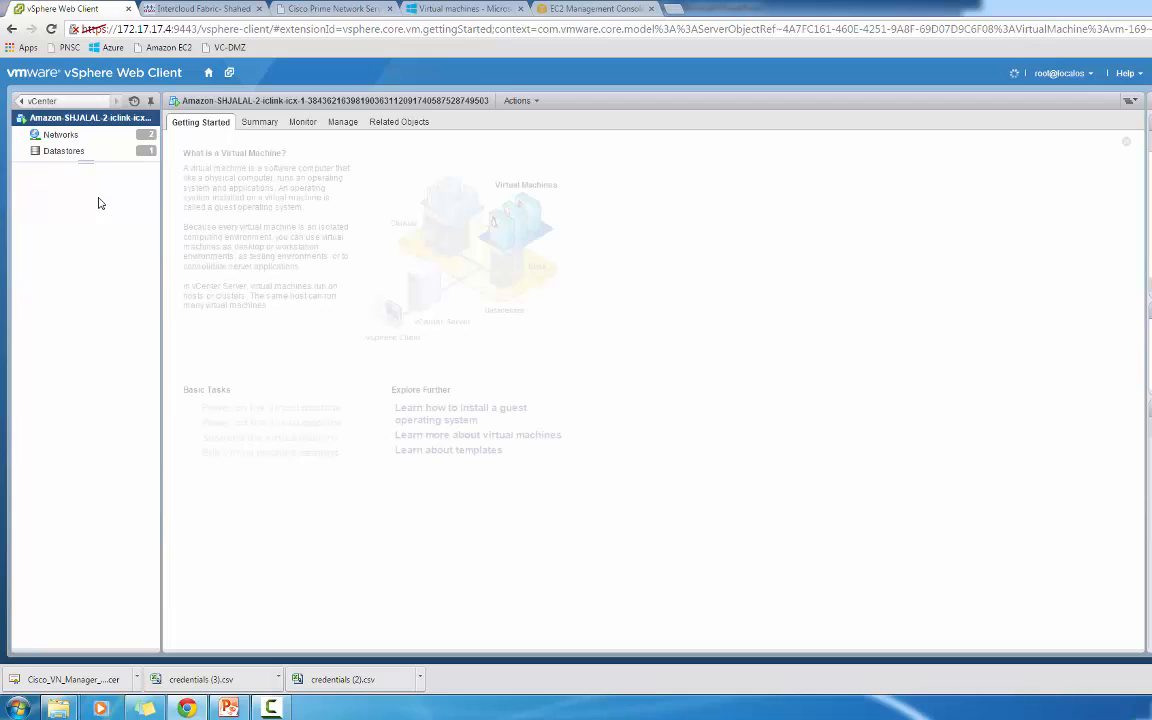
pyautogui.click(260, 122)
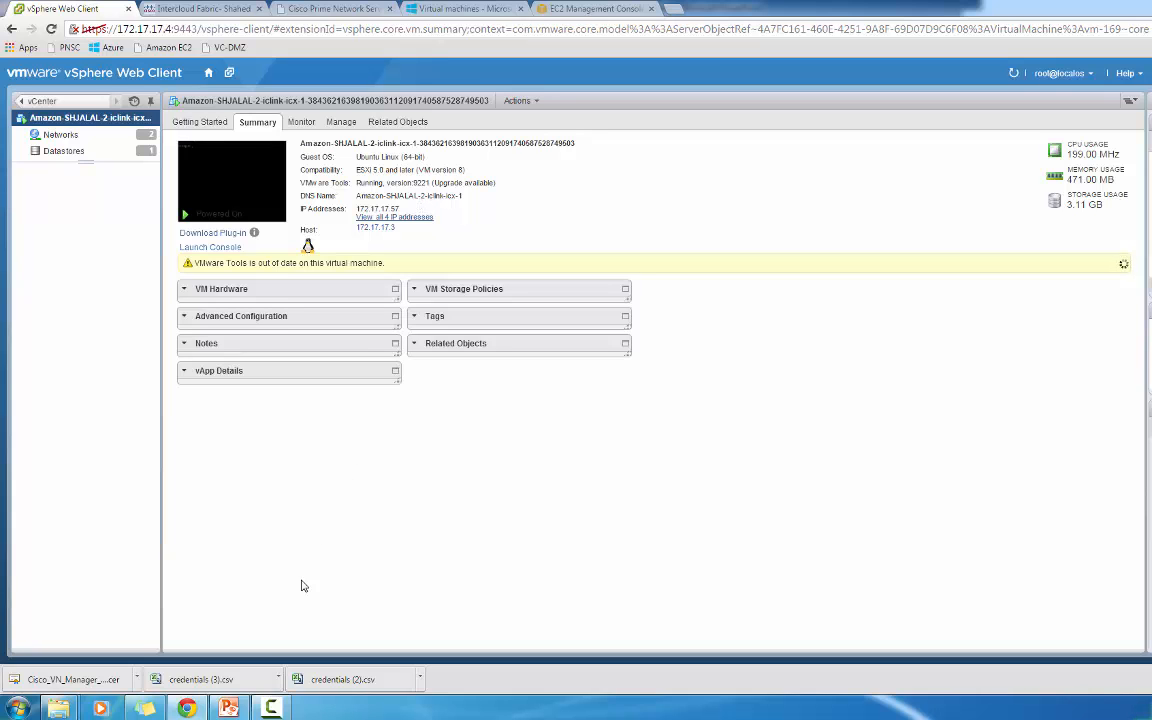
# Step: In the PowerPoint deck, replace "pool" with 57 in the ICX box of the Amazon Cloud slide
pyautogui.click(229, 708)
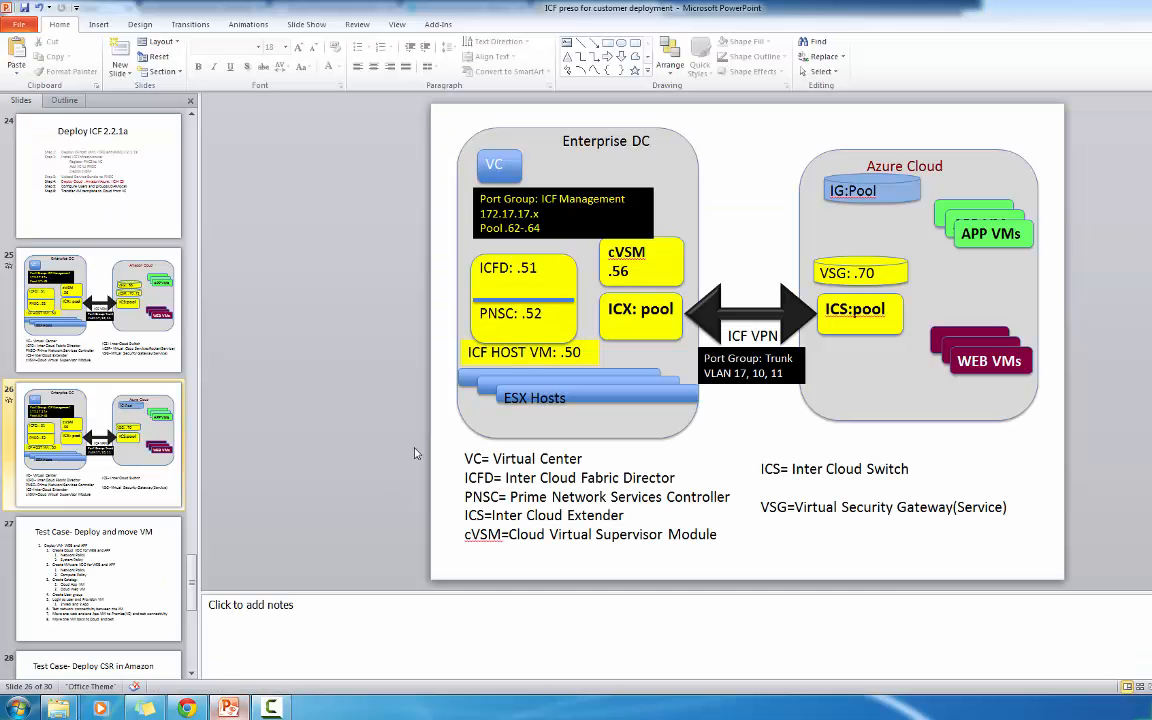
pyautogui.click(100, 333)
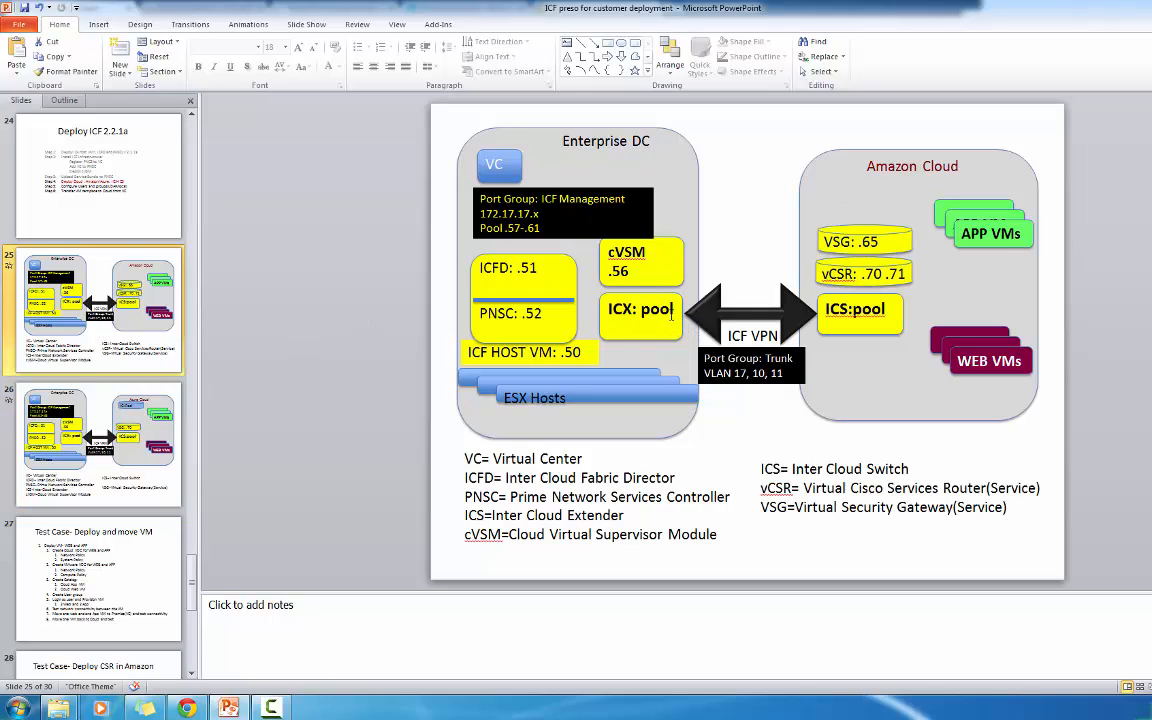
pyautogui.click(671, 313)
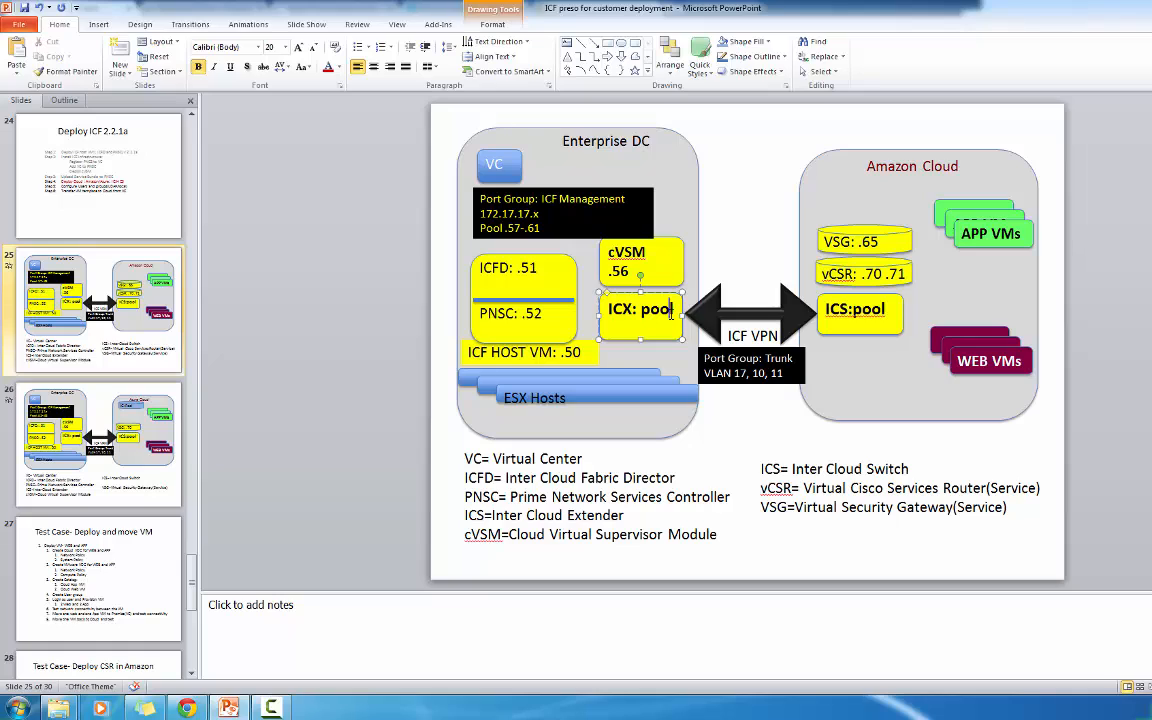
pyautogui.press('BackSpace')
pyautogui.press('BackSpace')
pyautogui.press('BackSpace')
pyautogui.press('BackSpace')
pyautogui.write('57')
# Step: Return to the browser, check the extender VM's summary and the EC2 instances list, and go back to the Intercloud Fabric log
pyautogui.click(193, 708)
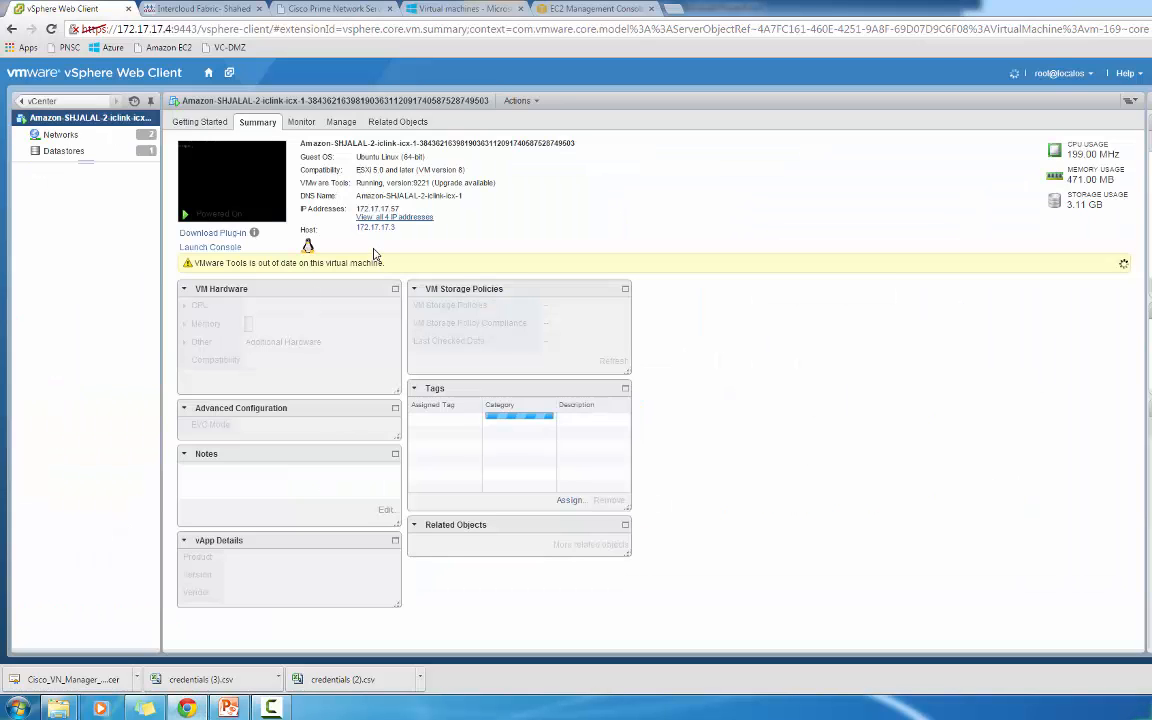
pyautogui.click(583, 10)
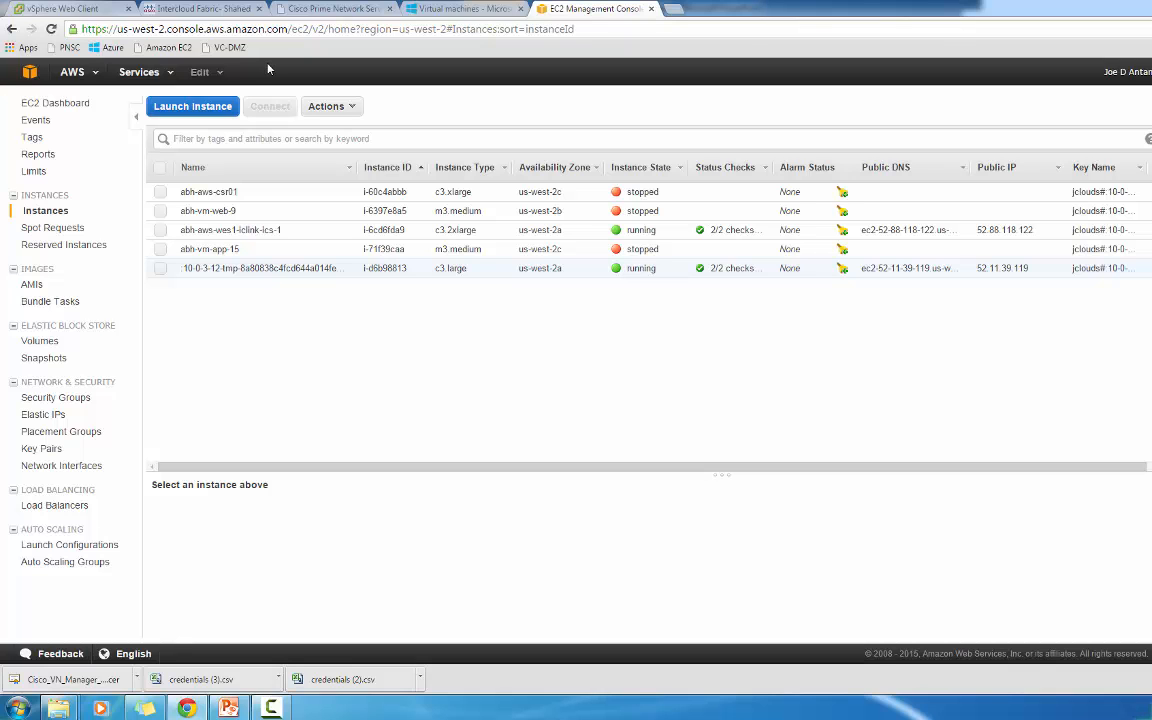
pyautogui.click(229, 10)
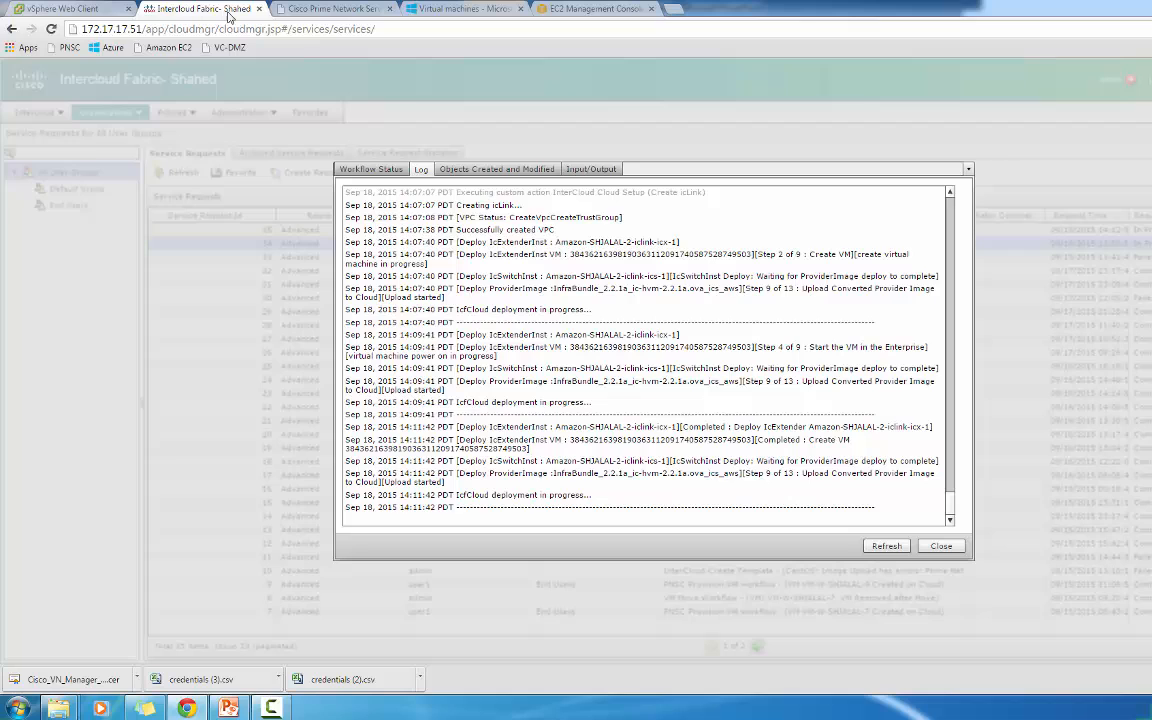
pyautogui.click(270, 708)
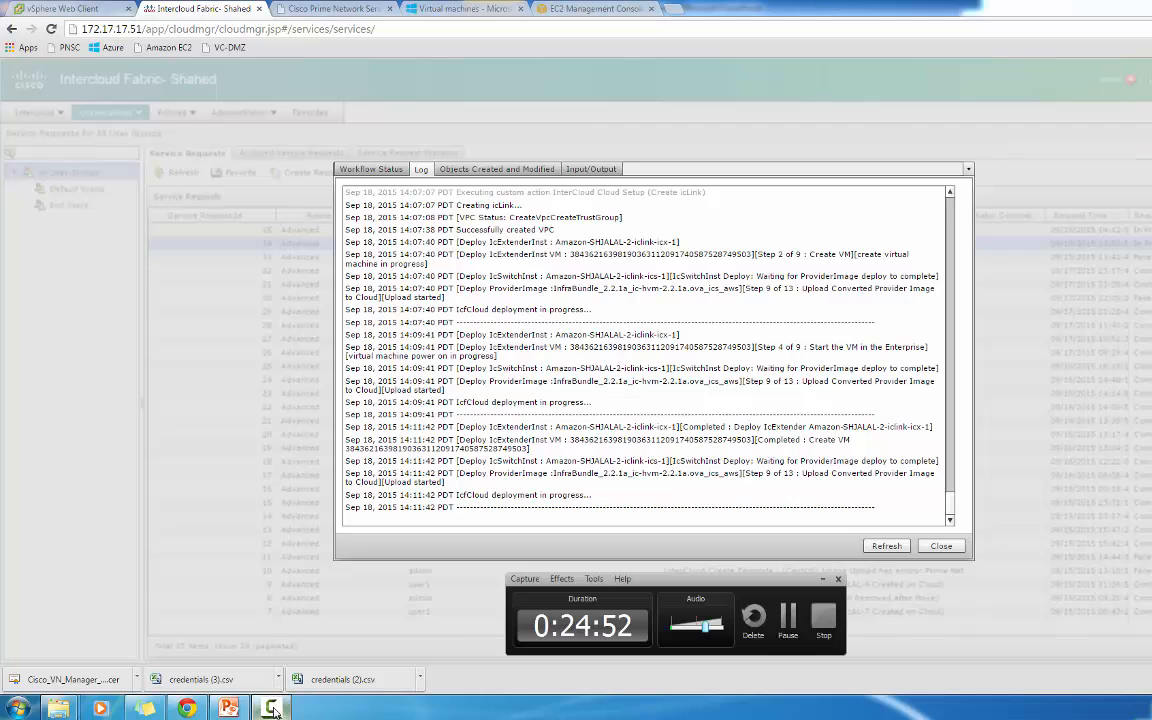
pyautogui.click(779, 621)
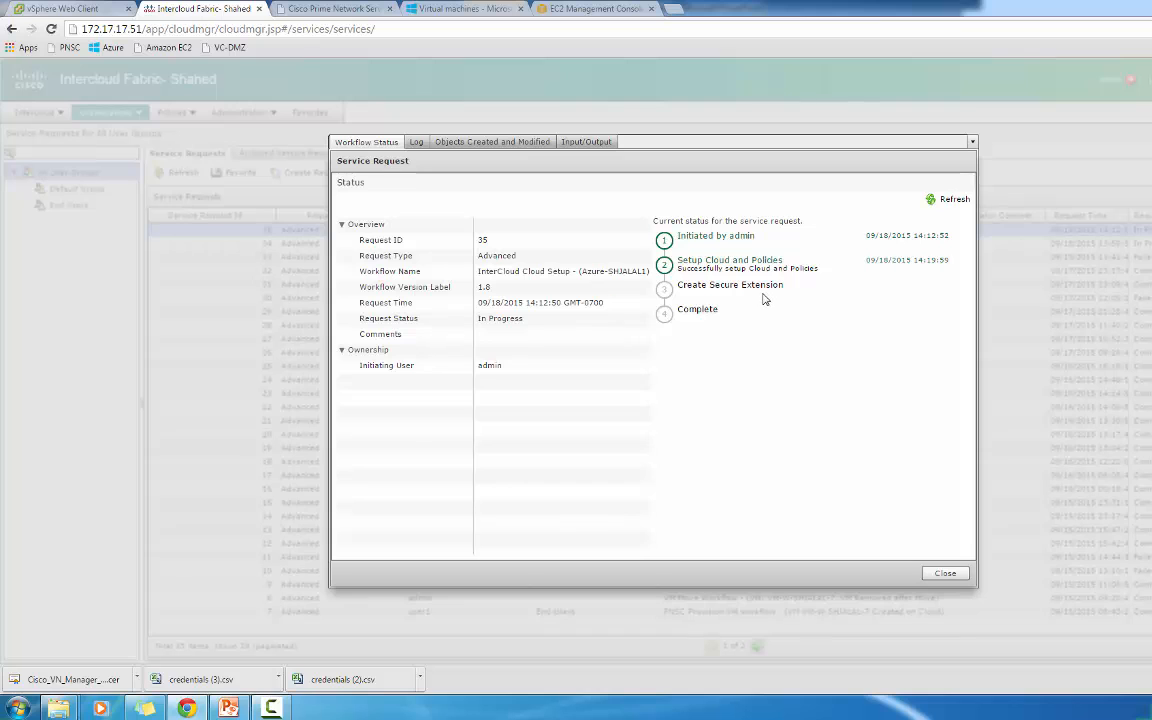
# Step: Open and refresh the log of the Azure cloud setup request, and examine the extender deployment entry
pyautogui.click(418, 144)
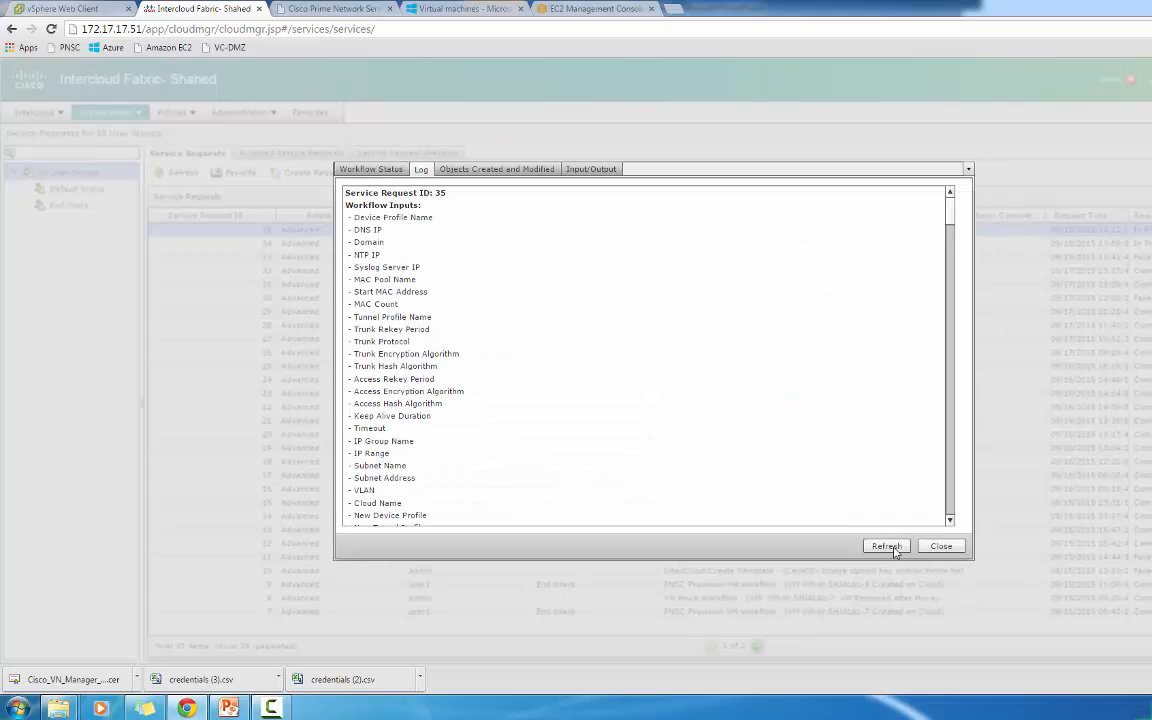
pyautogui.click(887, 546)
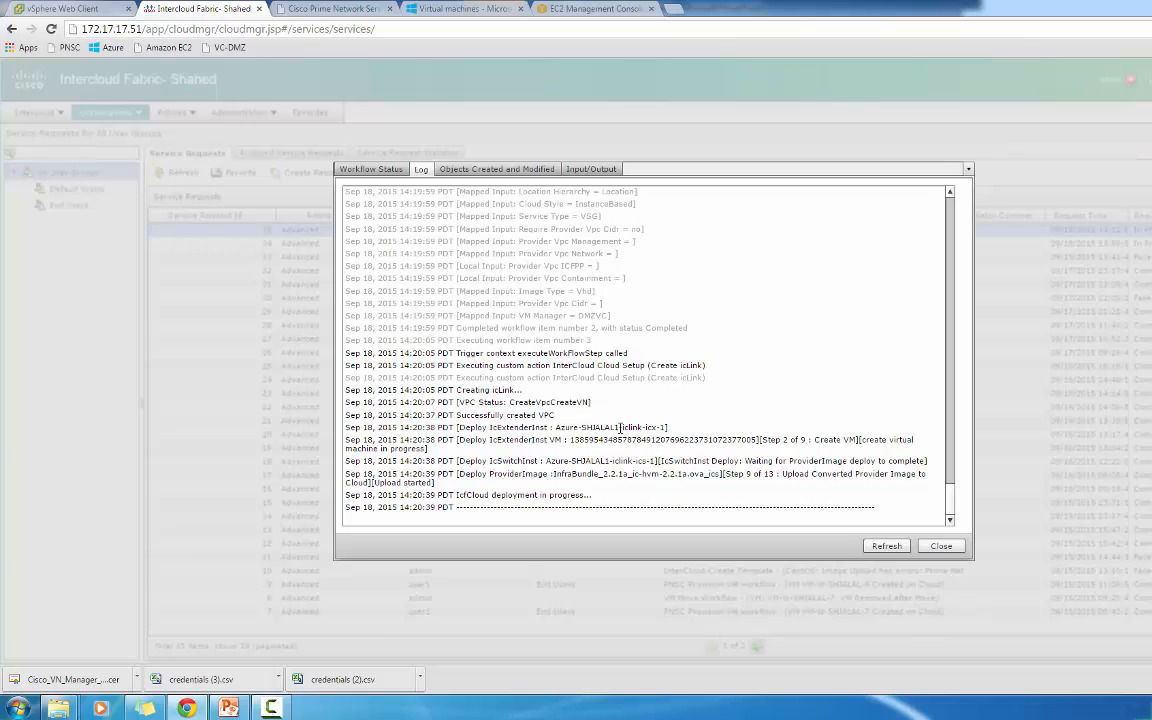
pyautogui.moveTo(656, 427); pyautogui.dragTo(587, 431)
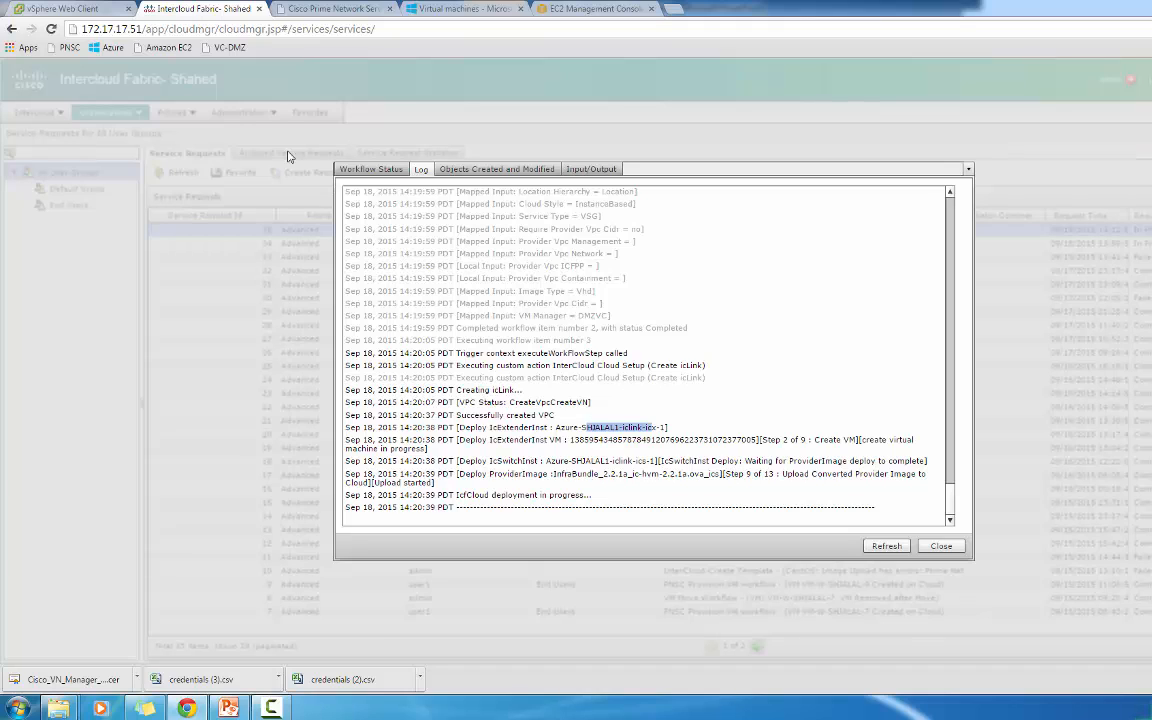
# Step: Check the Azure extender's OVF deployment in the vSphere task console, widening the Target column, and review the Azure virtual machines list
pyautogui.click(92, 14)
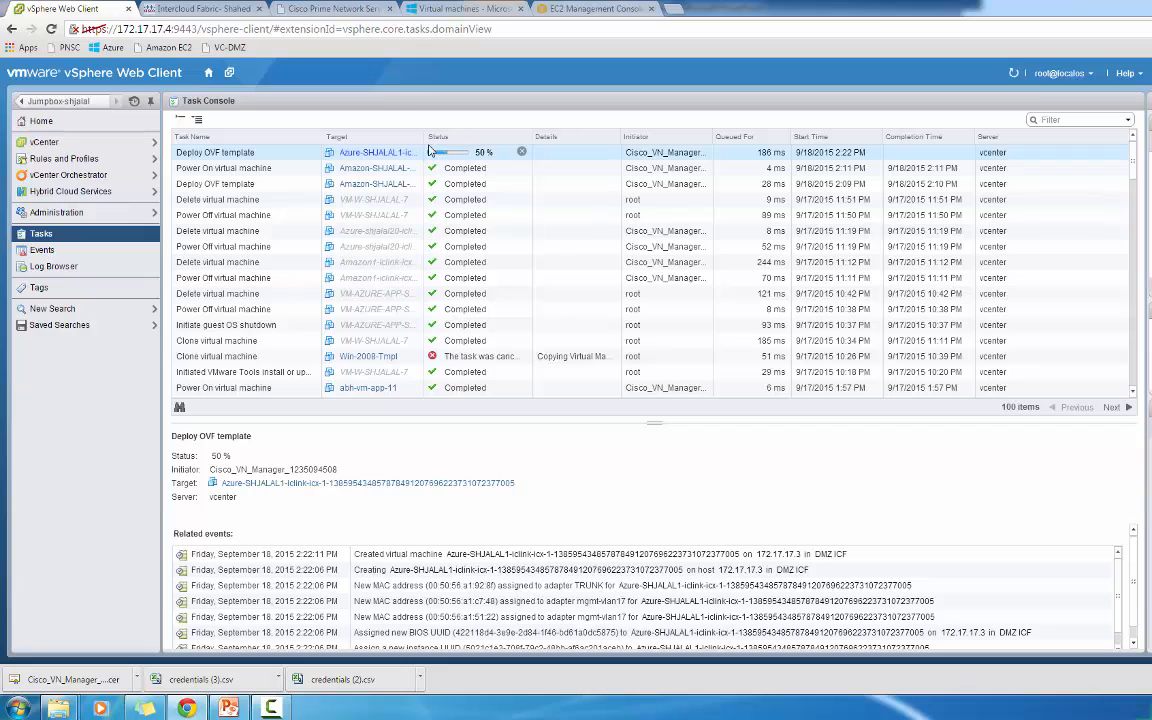
pyautogui.moveTo(423, 137); pyautogui.dragTo(474, 139)
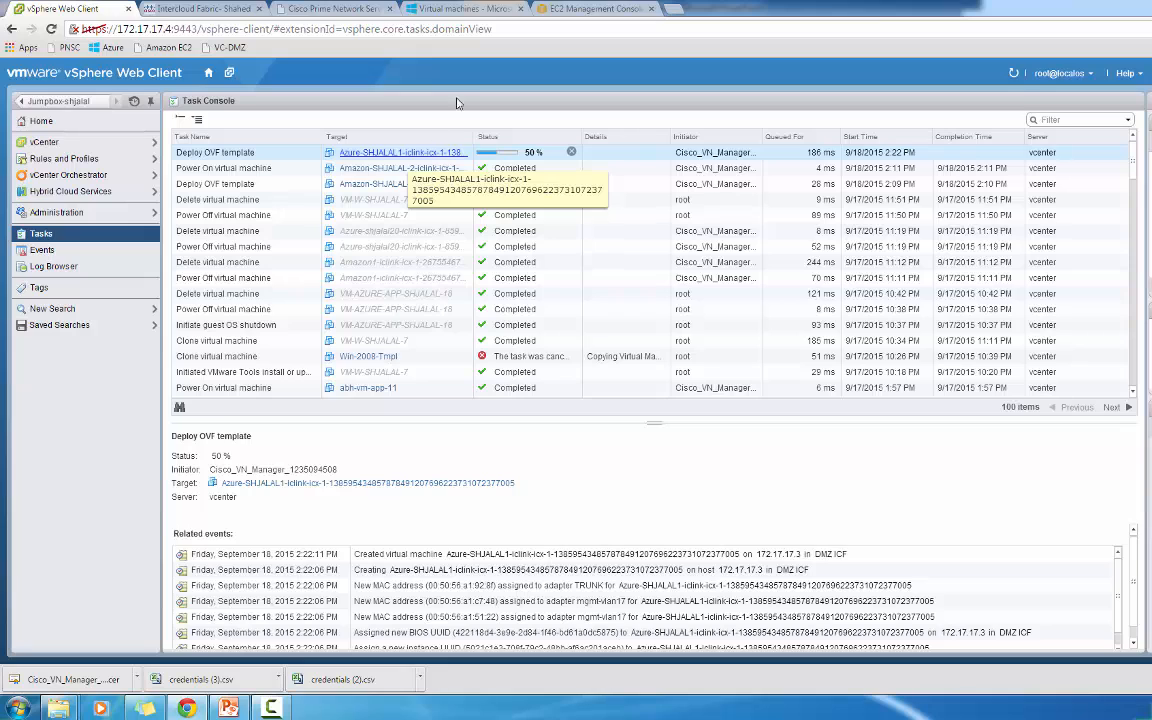
pyautogui.click(459, 10)
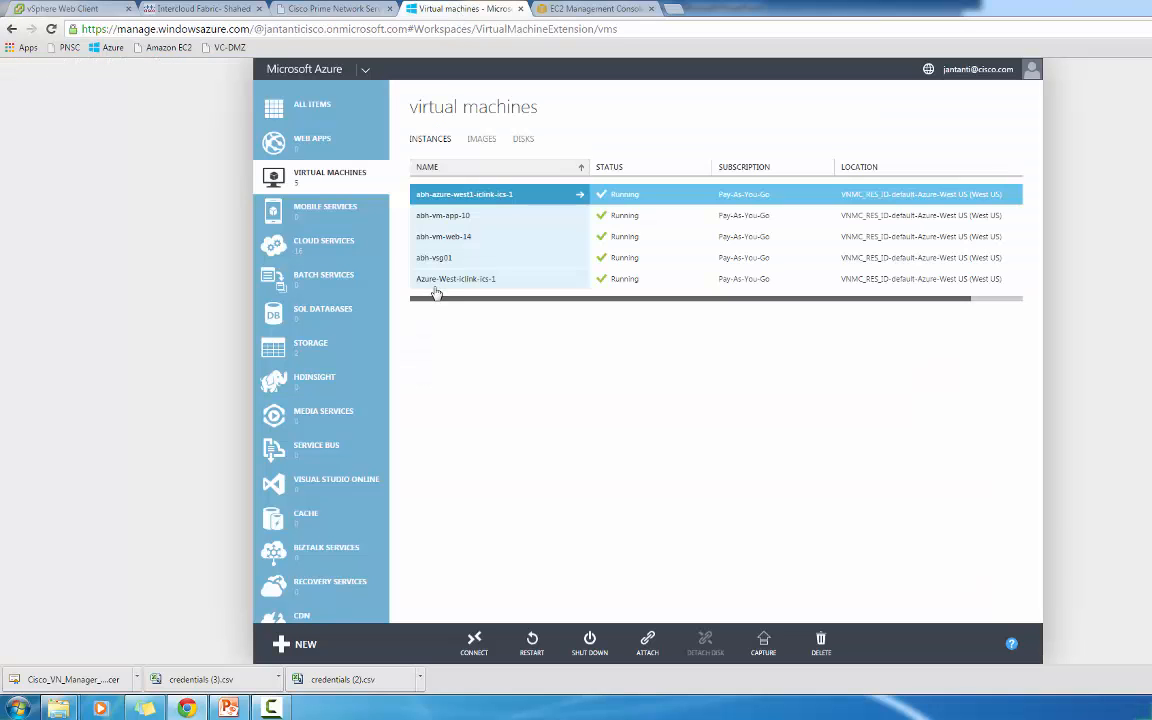
pyautogui.click(344, 189)
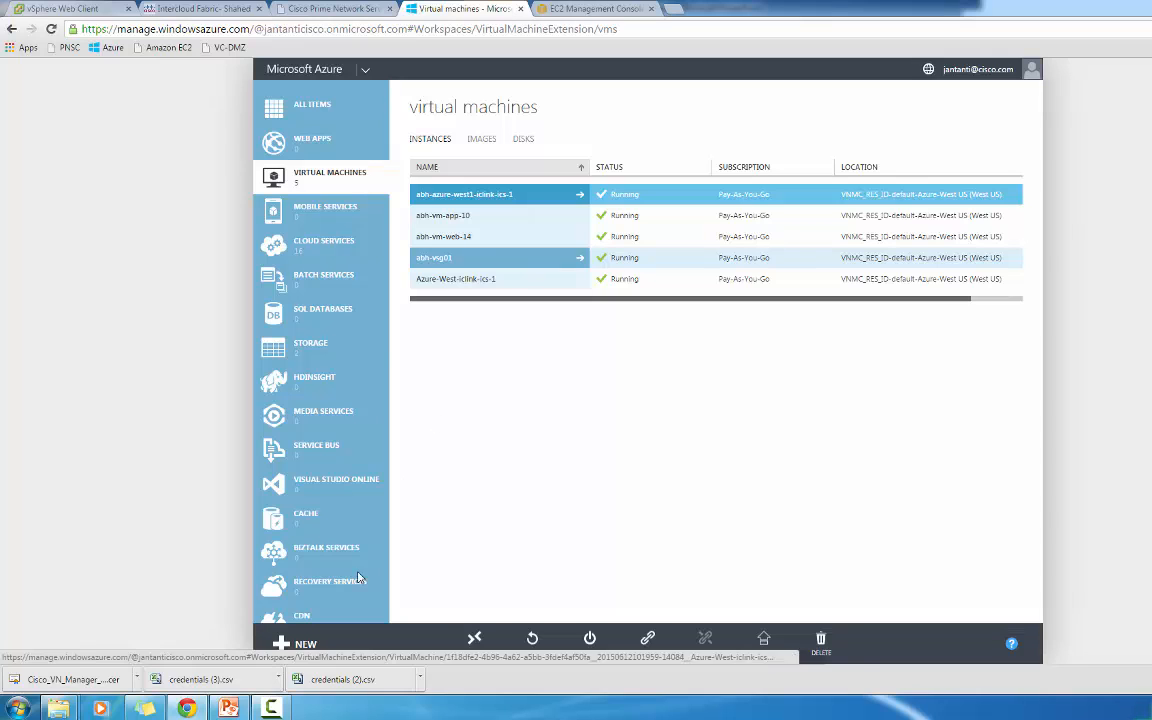
pyautogui.click(276, 708)
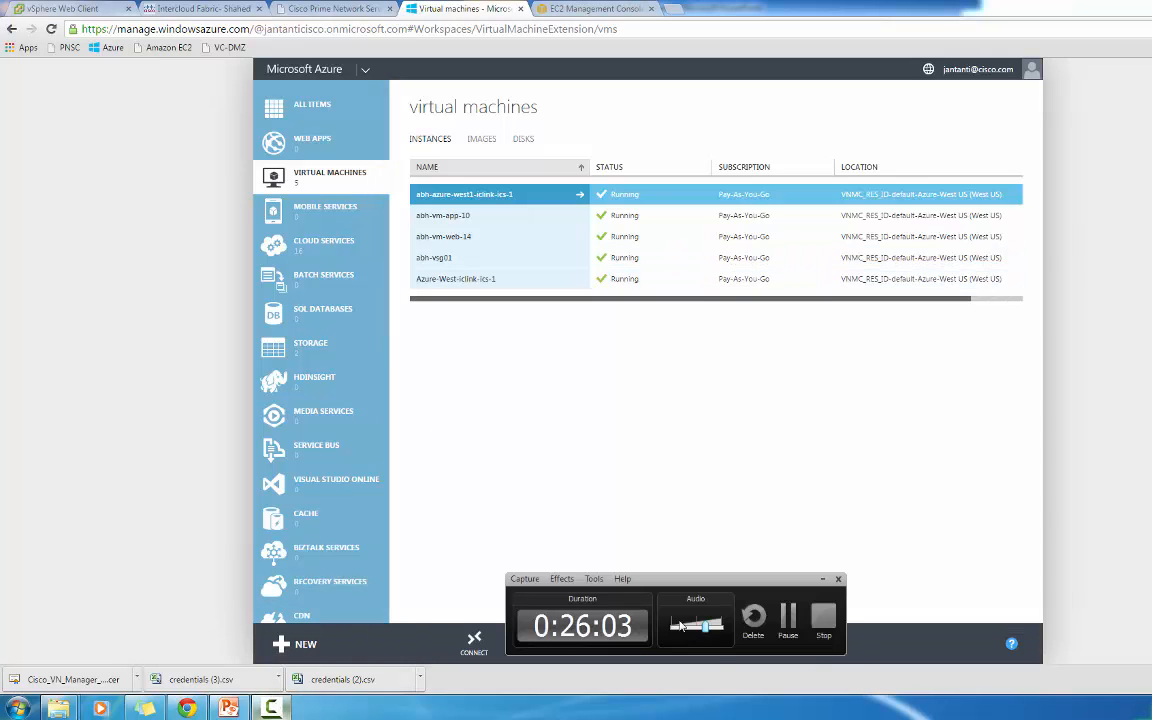
pyautogui.click(788, 626)
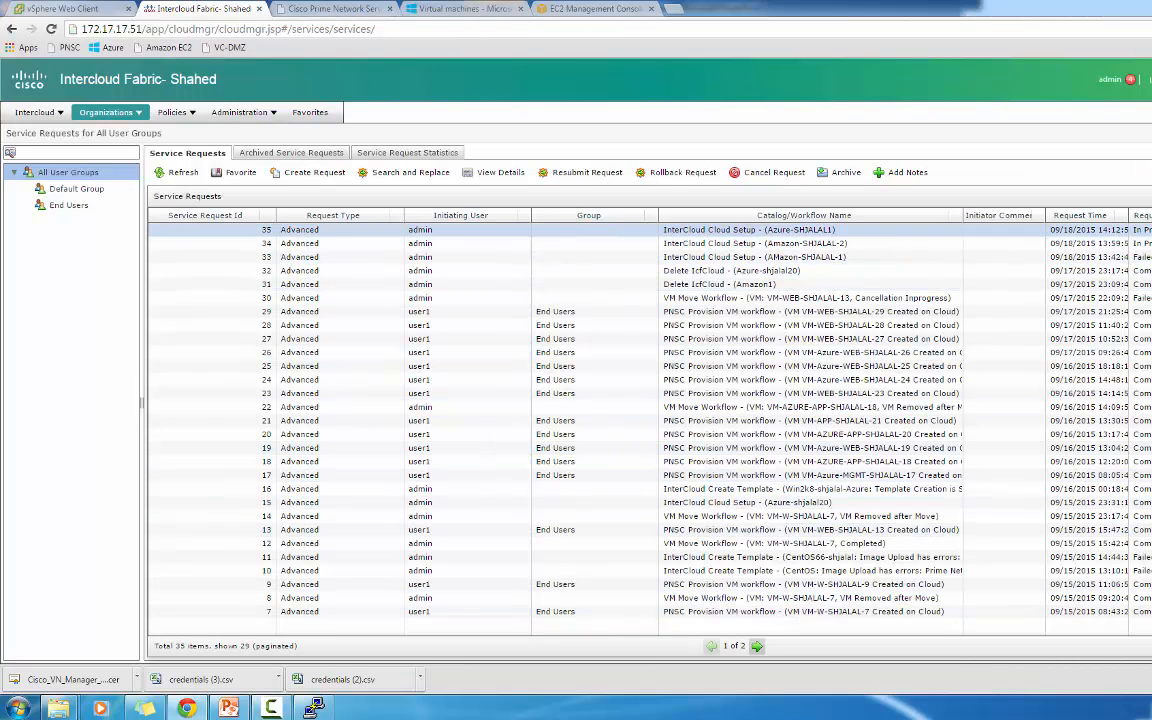
# Step: Open service request 35 for the Azure cloud setup and refresh its log to examine the latest deployment progress
pyautogui.click(634, 230)
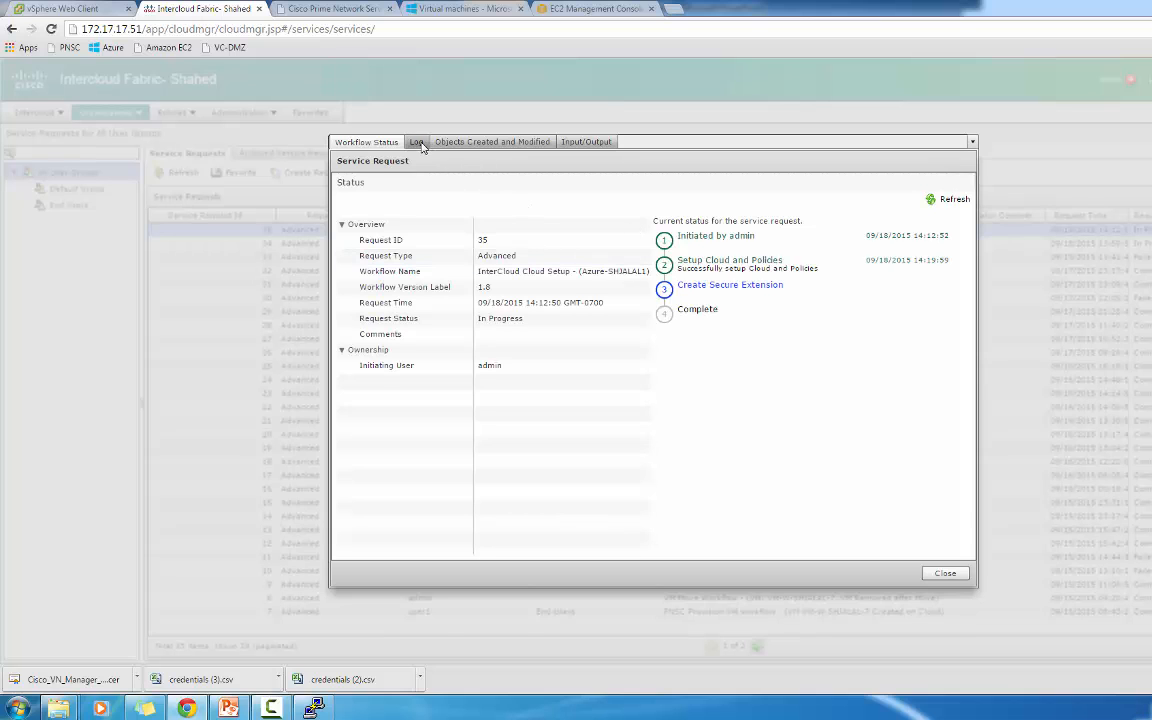
pyautogui.click(418, 142)
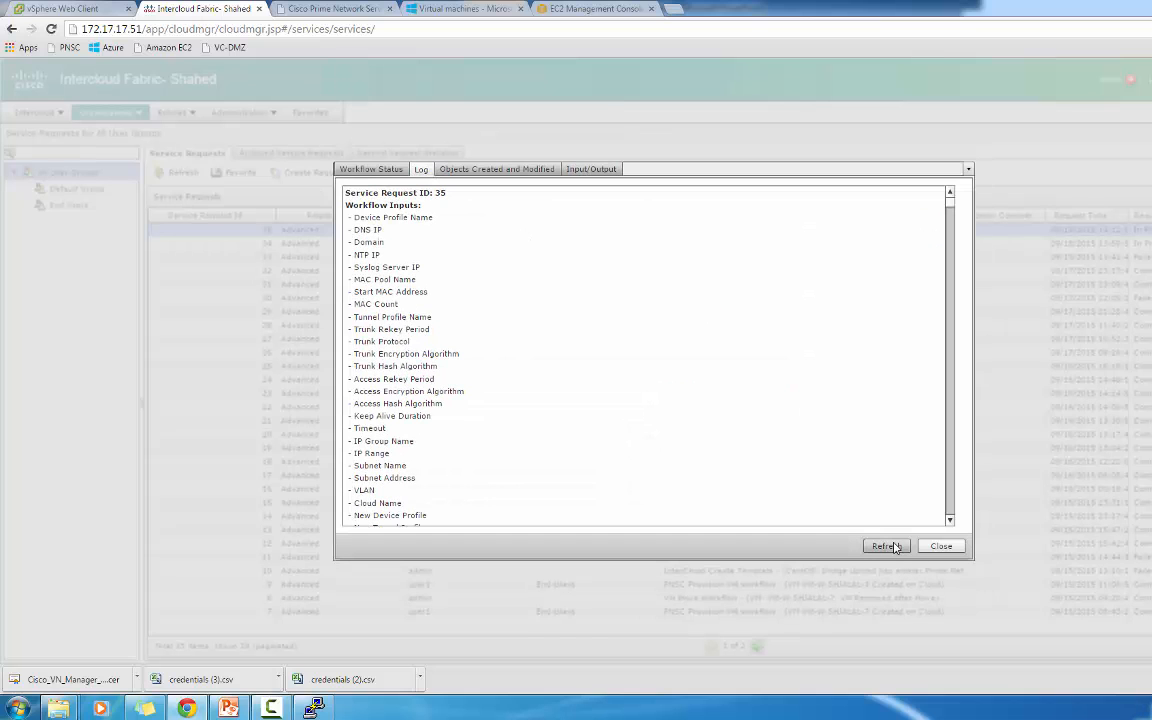
pyautogui.click(893, 546)
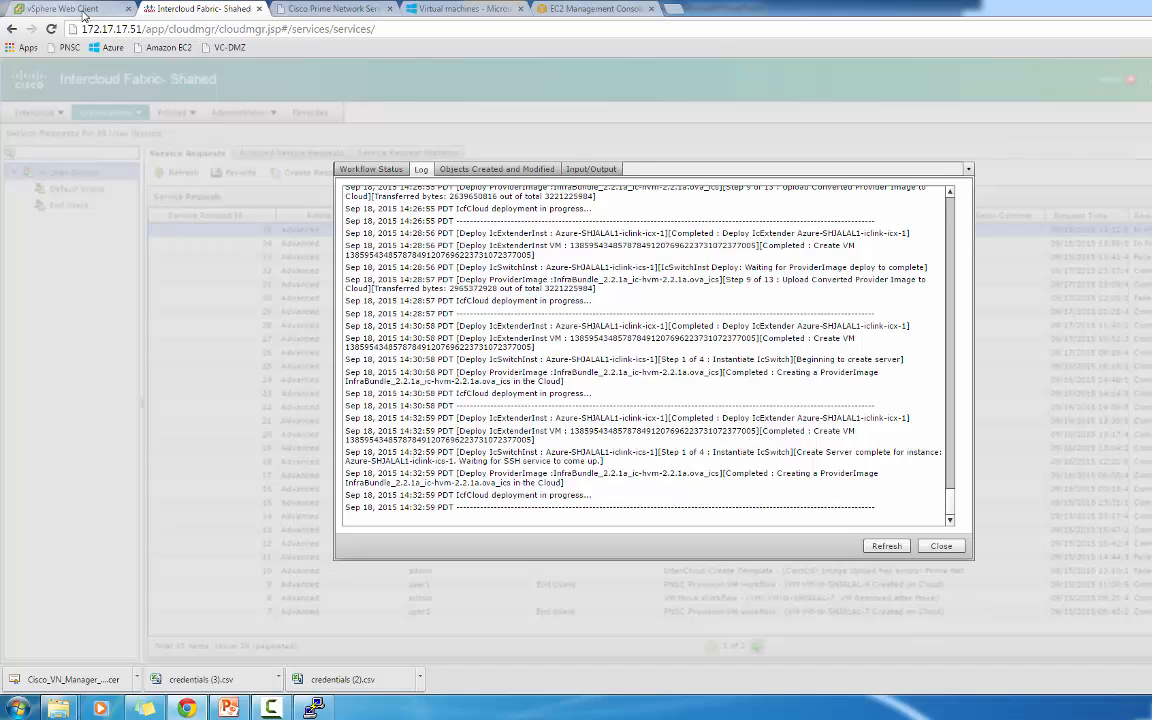
# Step: Check the Azure extender's power-on task in vSphere, and compare the Azure virtual machines with the EC2 instances
pyautogui.click(78, 8)
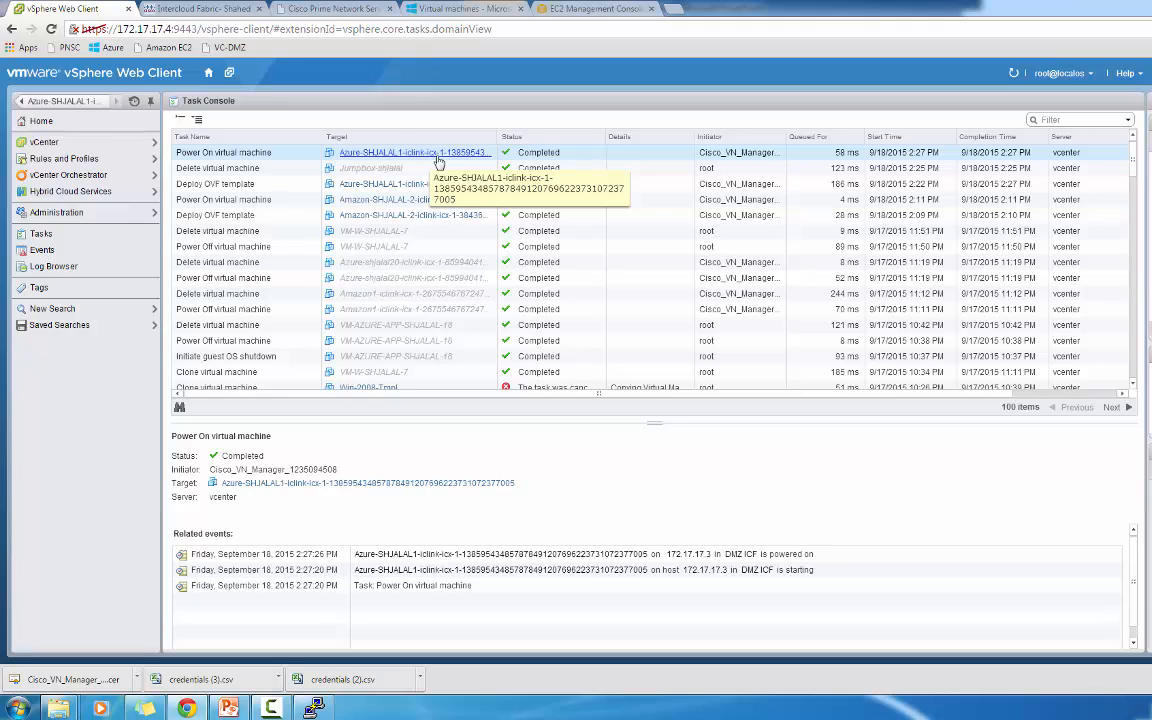
pyautogui.click(449, 10)
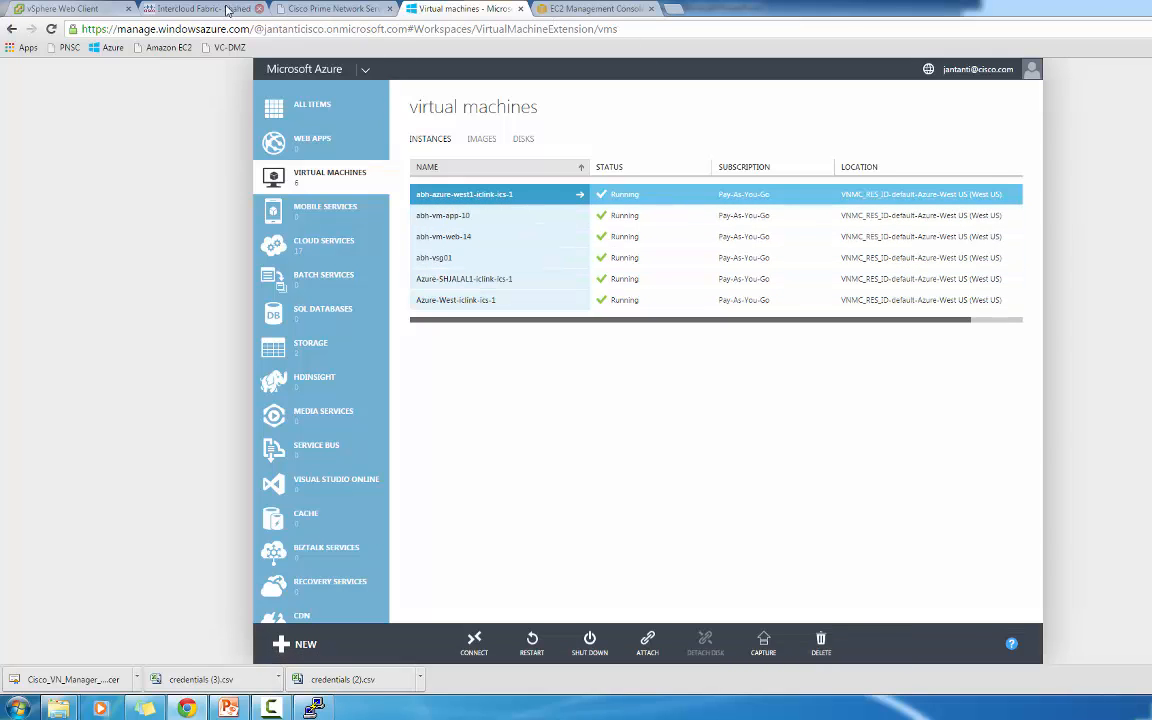
pyautogui.click(594, 9)
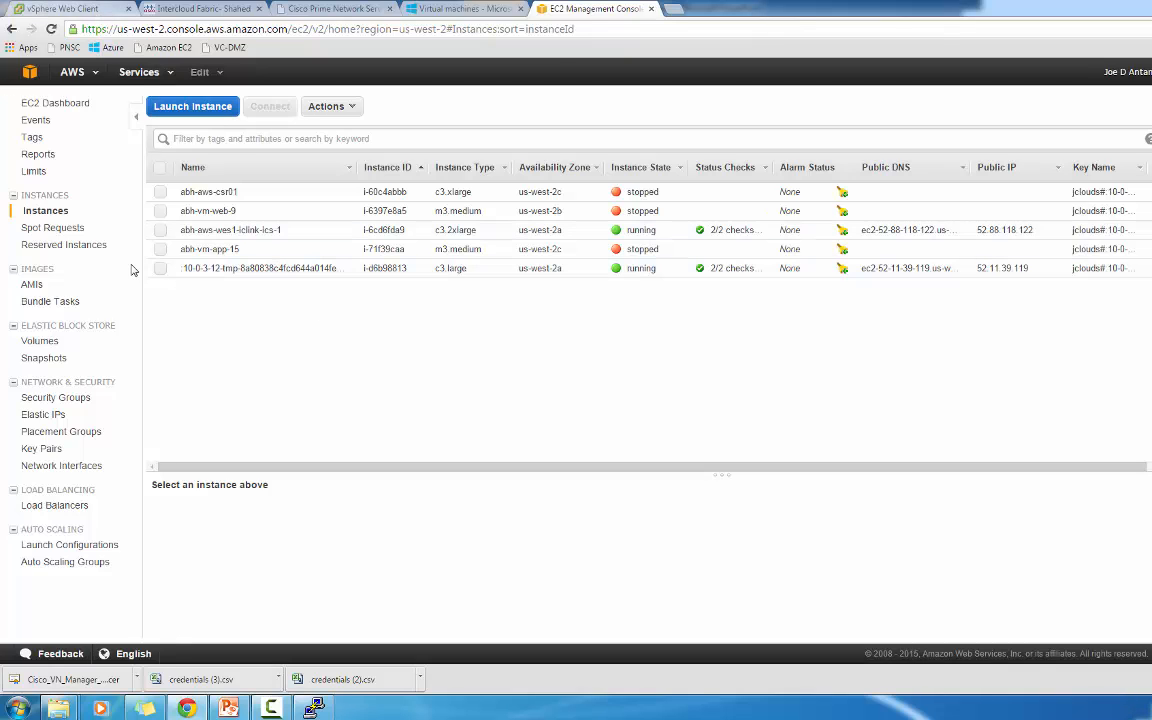
# Step: Switch to the PuTTY session on the VSM, maximize it, and run show mod to examine the Amazon and Azure extender modules
pyautogui.click(314, 708)
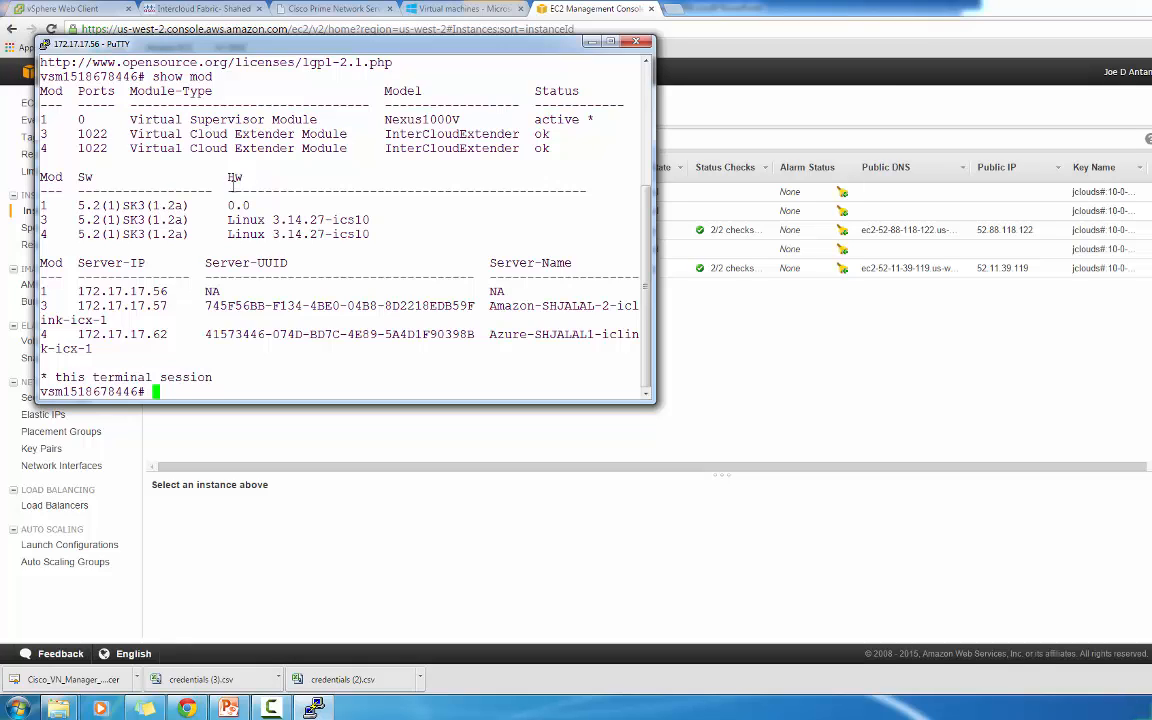
pyautogui.write('show mod')
pyautogui.press('Return')
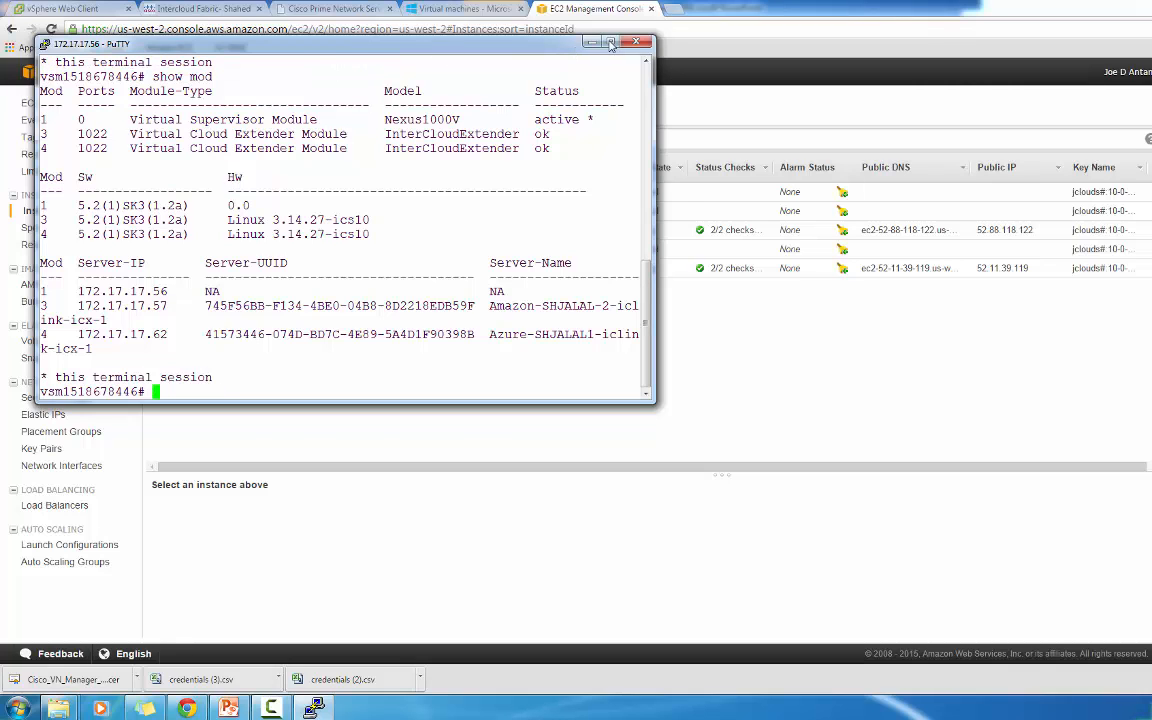
pyautogui.doubleClick(550, 42)
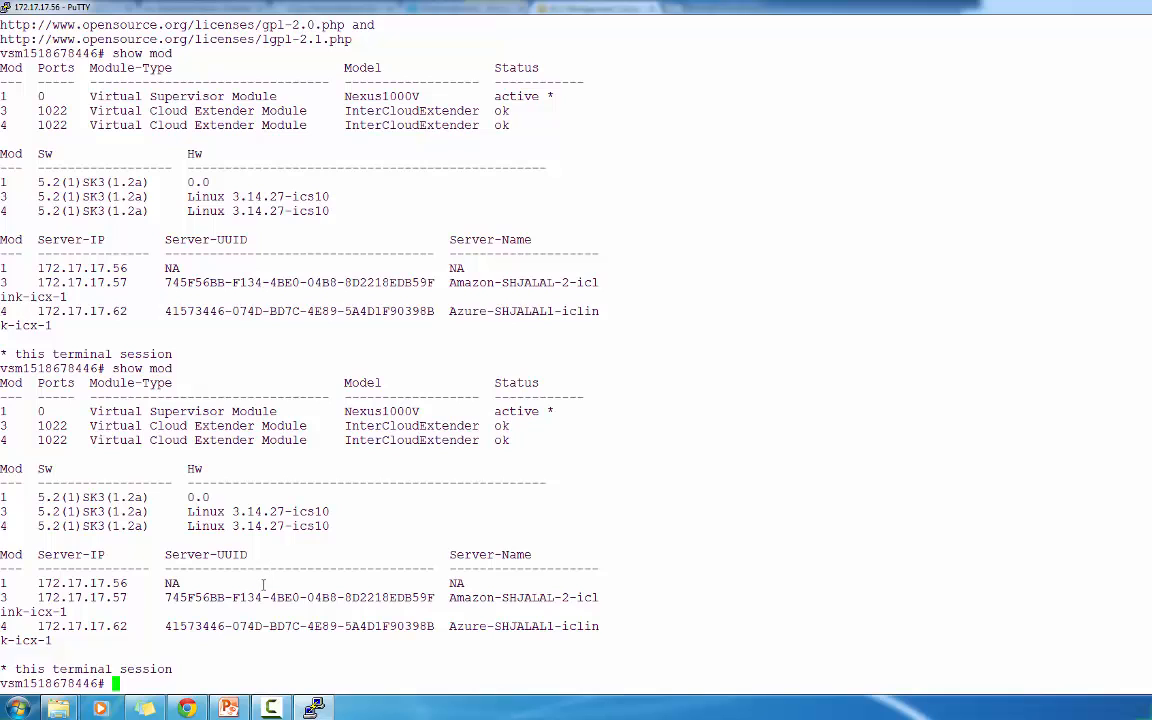
pyautogui.press('Up')
pyautogui.press('Return')
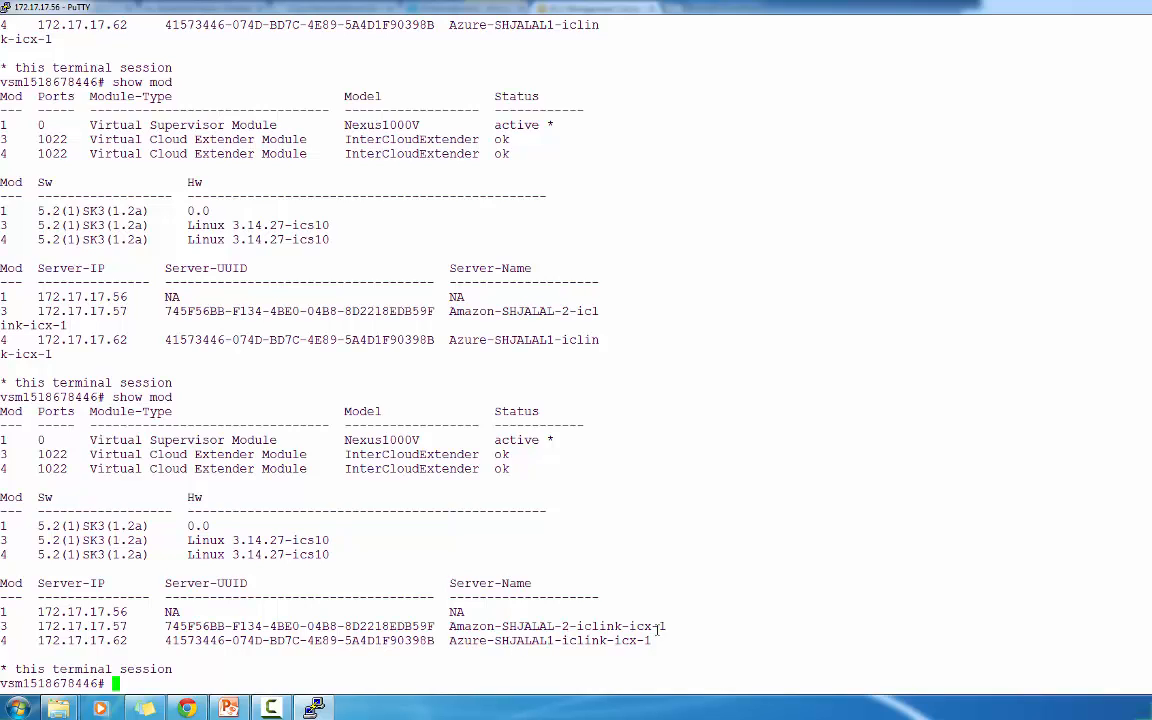
pyautogui.moveTo(655, 626); pyautogui.dragTo(645, 626)
# Step: Switch to the PowerPoint presentation and set the ICX address to .62 on the Azure Cloud topology slide 26
pyautogui.click(229, 708)
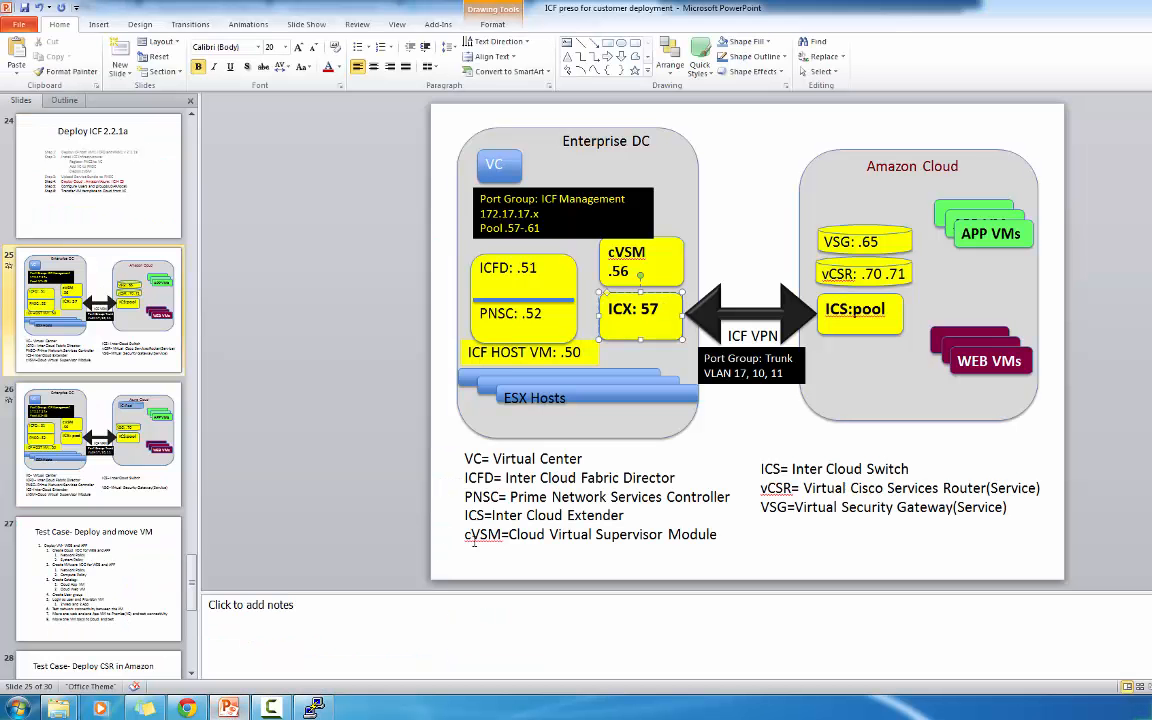
pyautogui.click(138, 396)
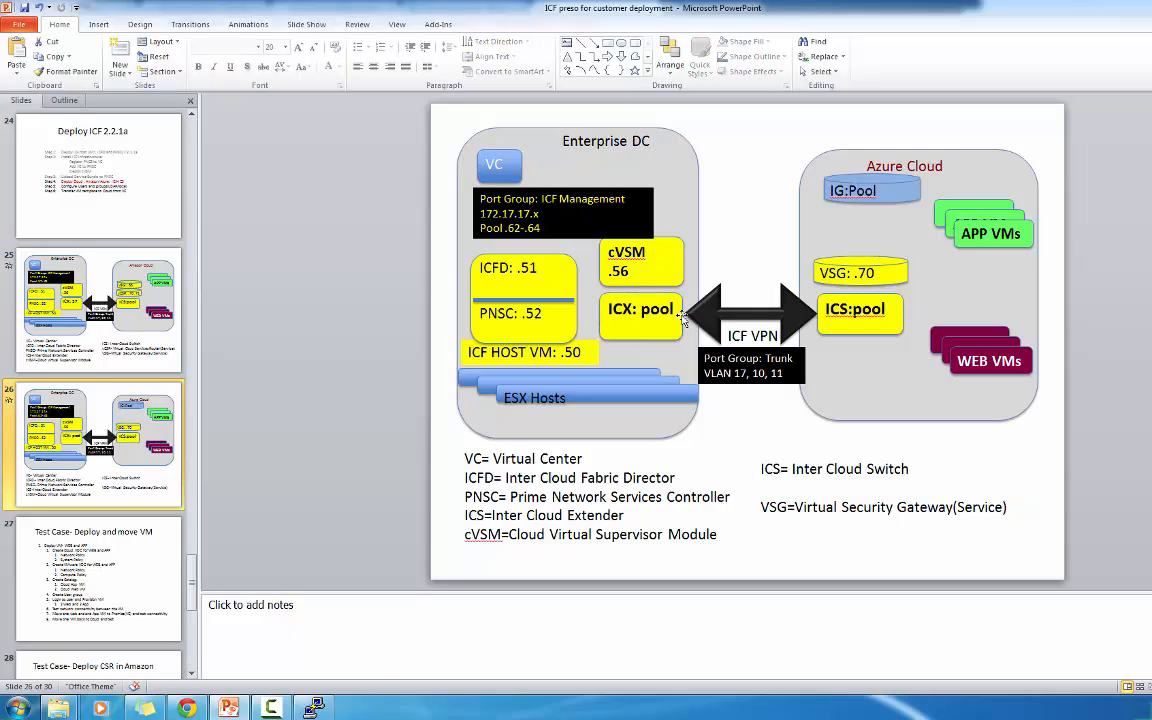
pyautogui.click(672, 309)
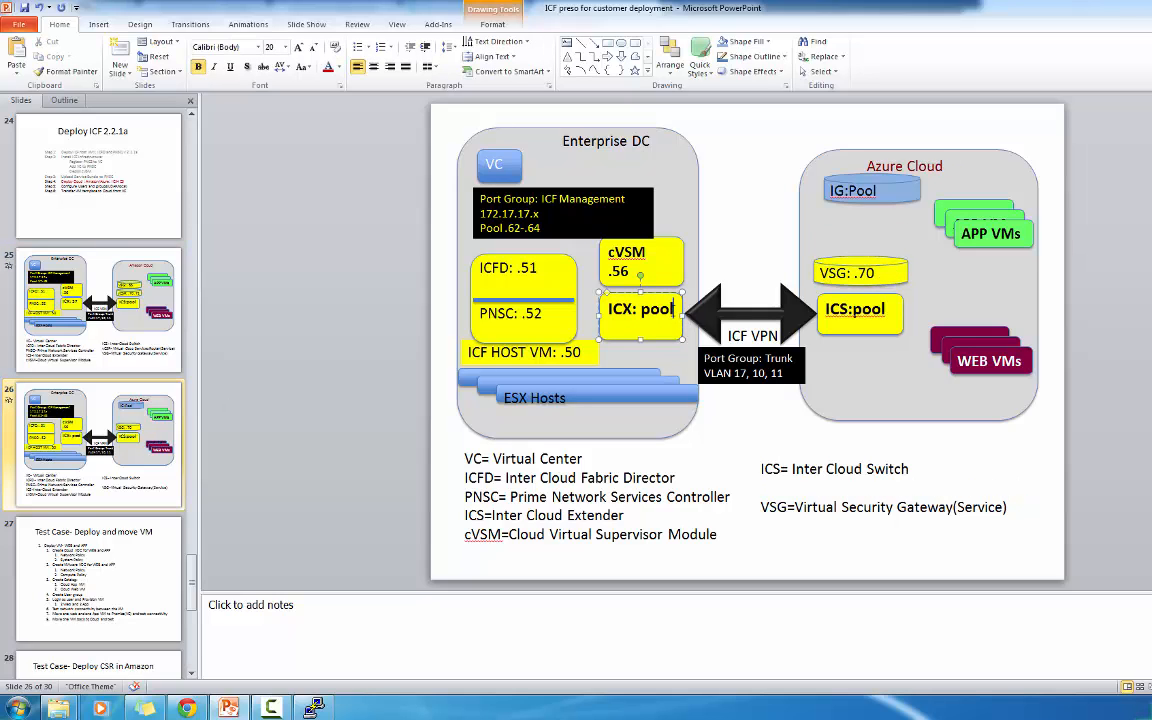
pyautogui.press('BackSpace')
pyautogui.press('BackSpace')
pyautogui.press('BackSpace')
pyautogui.press('BackSpace')
pyautogui.write('.62')
pyautogui.click(771, 220)
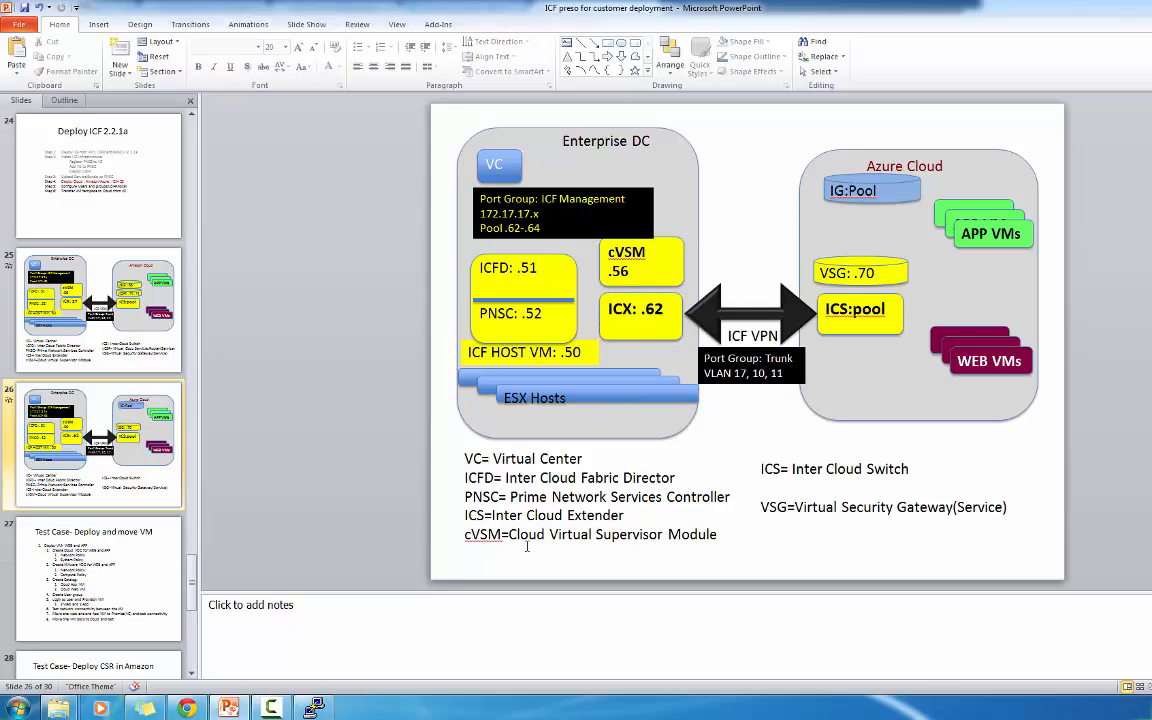
# Step: Return to the PuTTY session on the VSM and examine the detection messages for the Azure and Amazon switches against the module list
pyautogui.moveTo(313, 706)
pyautogui.click(283, 637)
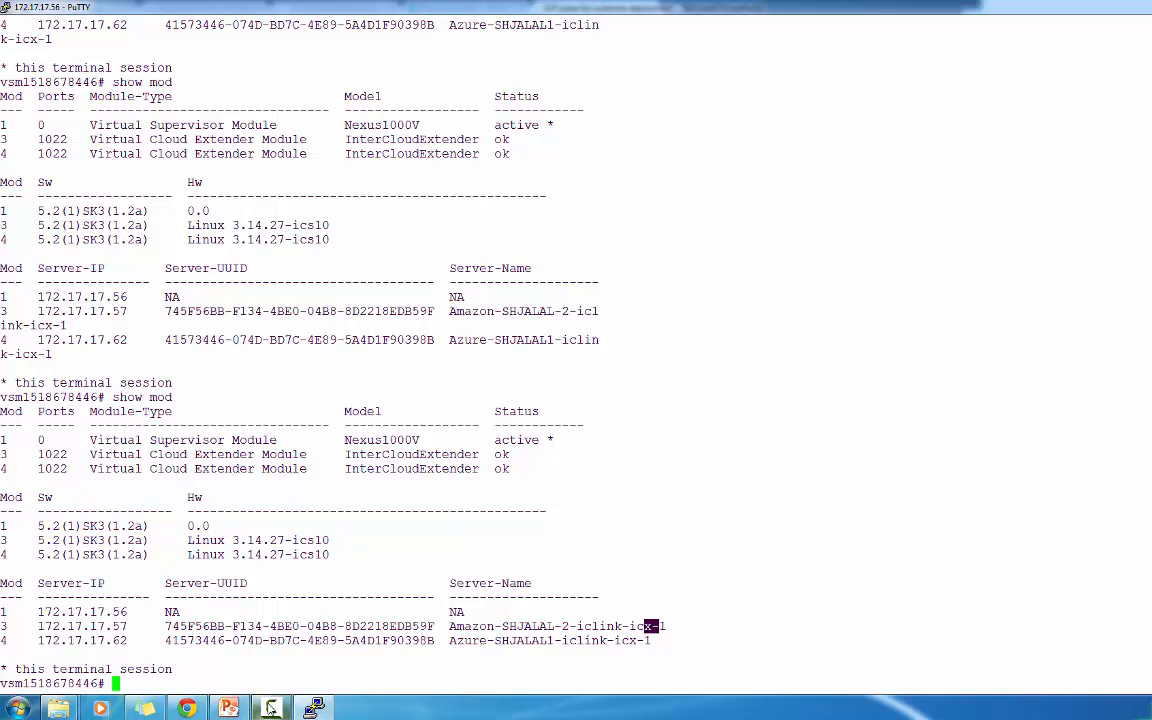
pyautogui.click(270, 708)
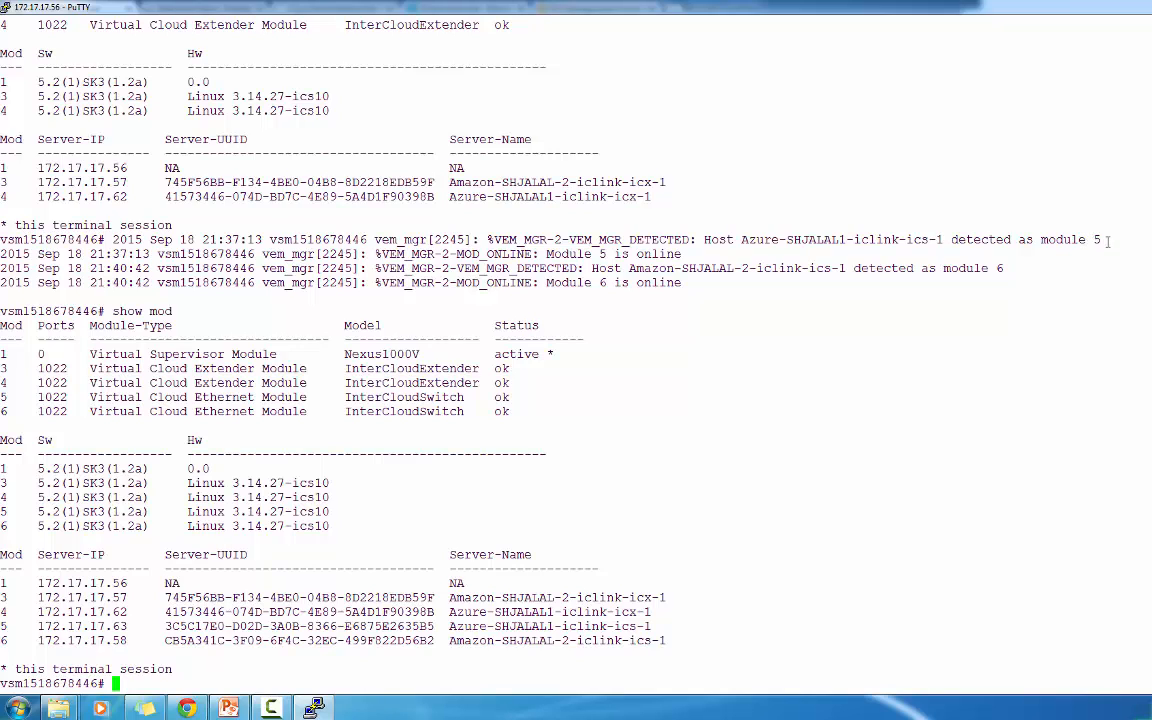
pyautogui.moveTo(1107, 240); pyautogui.dragTo(808, 240)
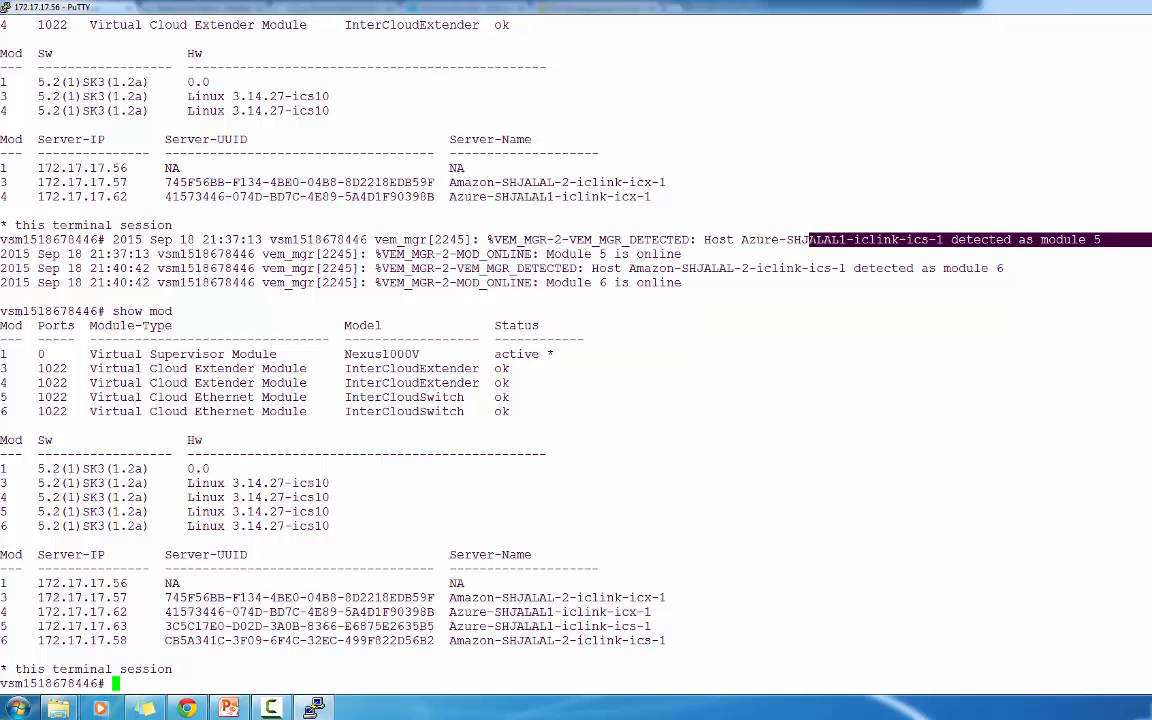
pyautogui.click(752, 268)
pyautogui.moveTo(752, 268); pyautogui.dragTo(644, 276)
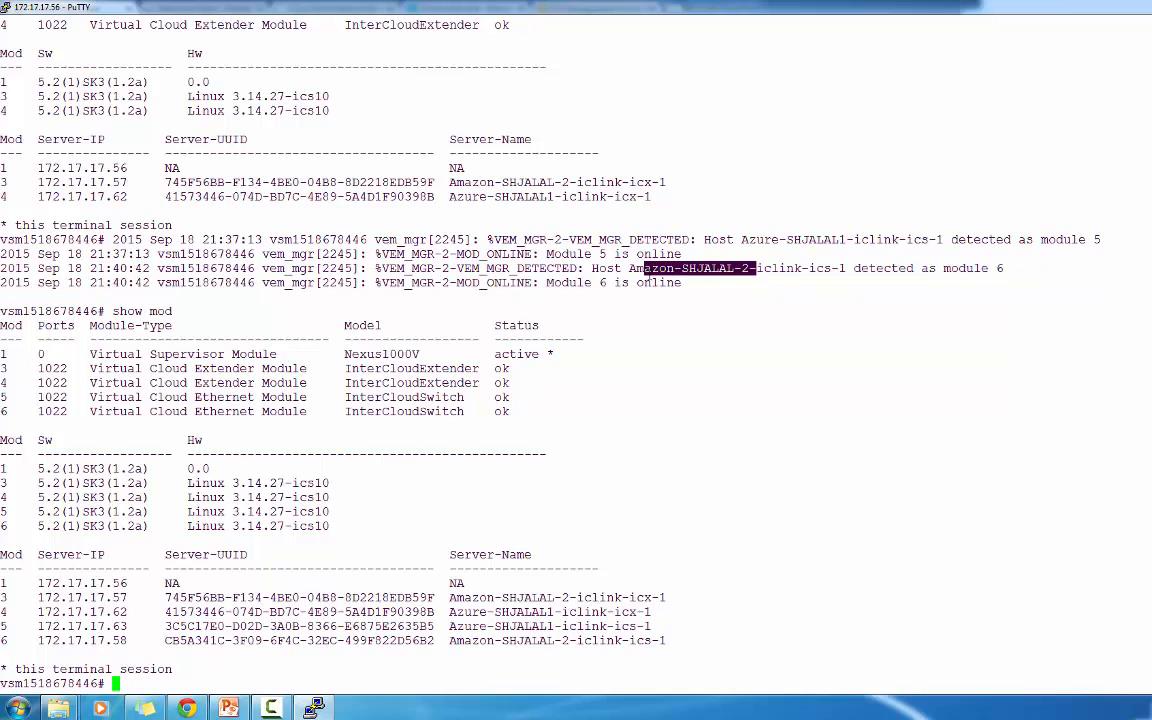
pyautogui.click(591, 507)
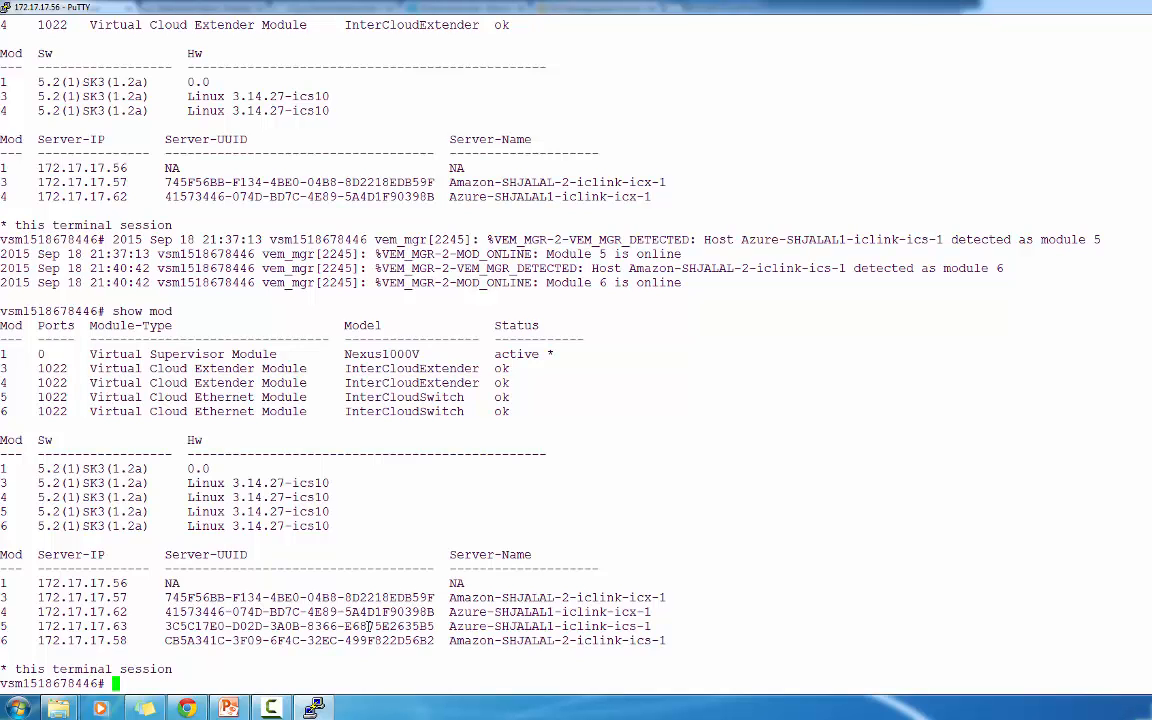
# Step: Switch back to PowerPoint and set the ICS address to .63 in the Azure Cloud diagram
pyautogui.click(229, 708)
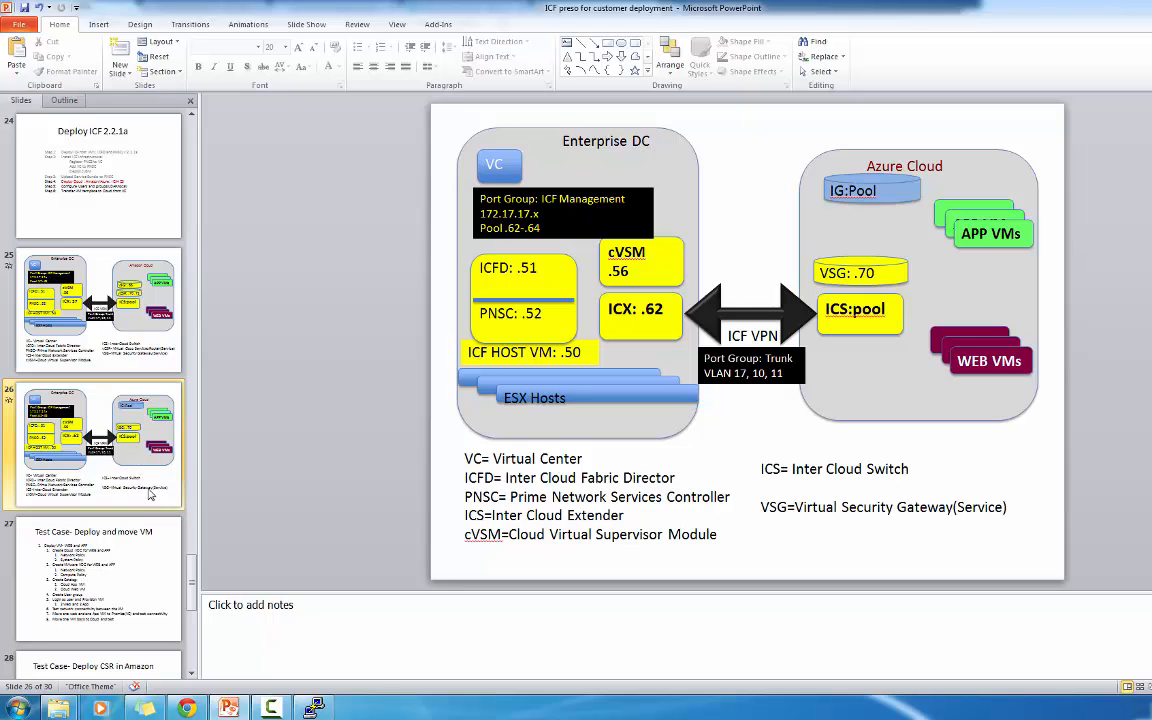
pyautogui.click(882, 310)
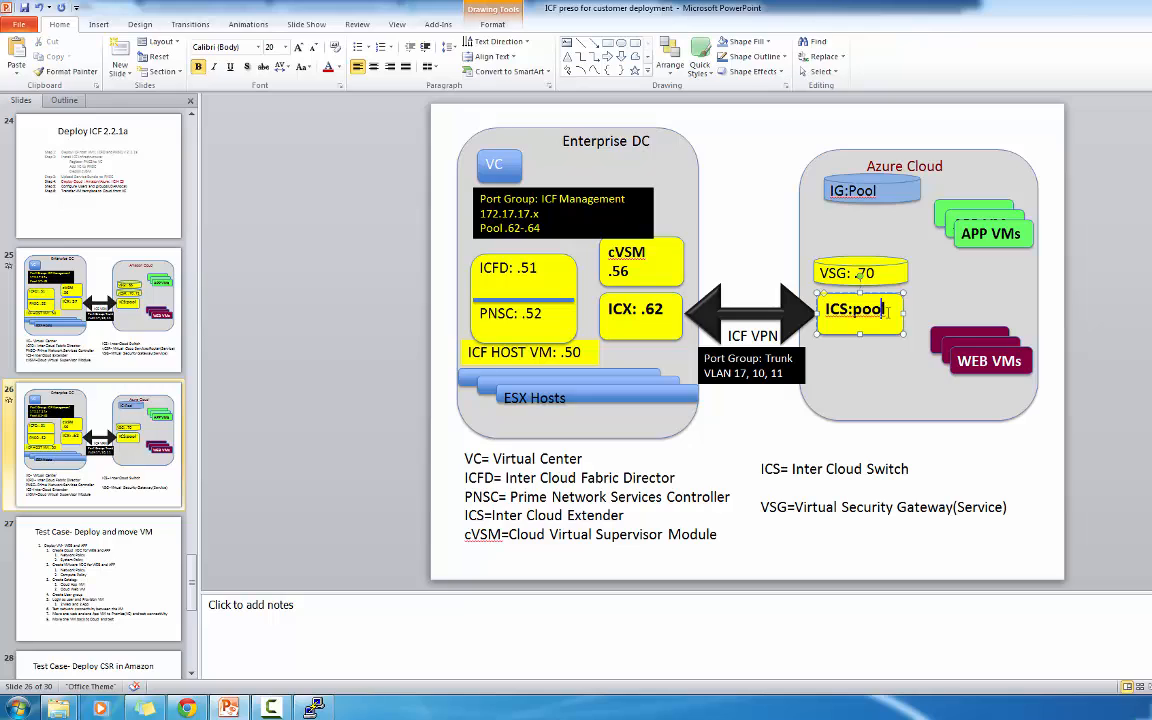
pyautogui.press('BackSpace')
pyautogui.press('BackSpace')
pyautogui.press('BackSpace')
pyautogui.press('BackSpace')
pyautogui.write('.63')
# Step: Set the ICS address to .58 in the Amazon Cloud diagram on slide 25
pyautogui.click(157, 333)
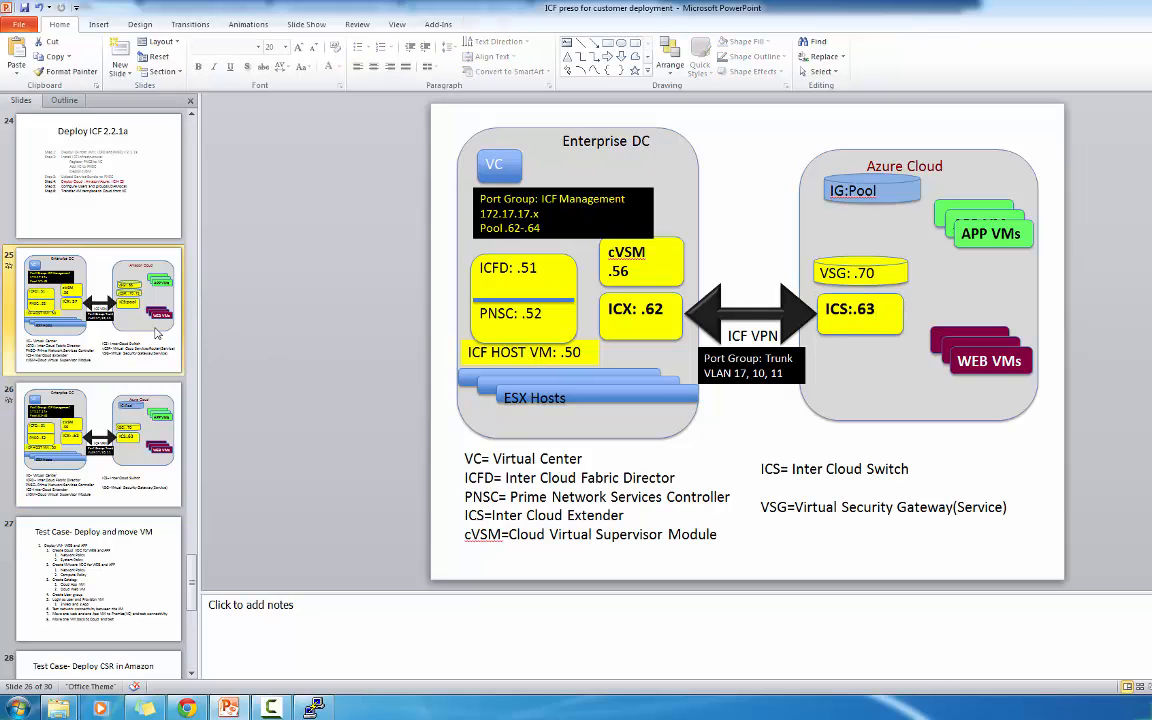
pyautogui.click(884, 310)
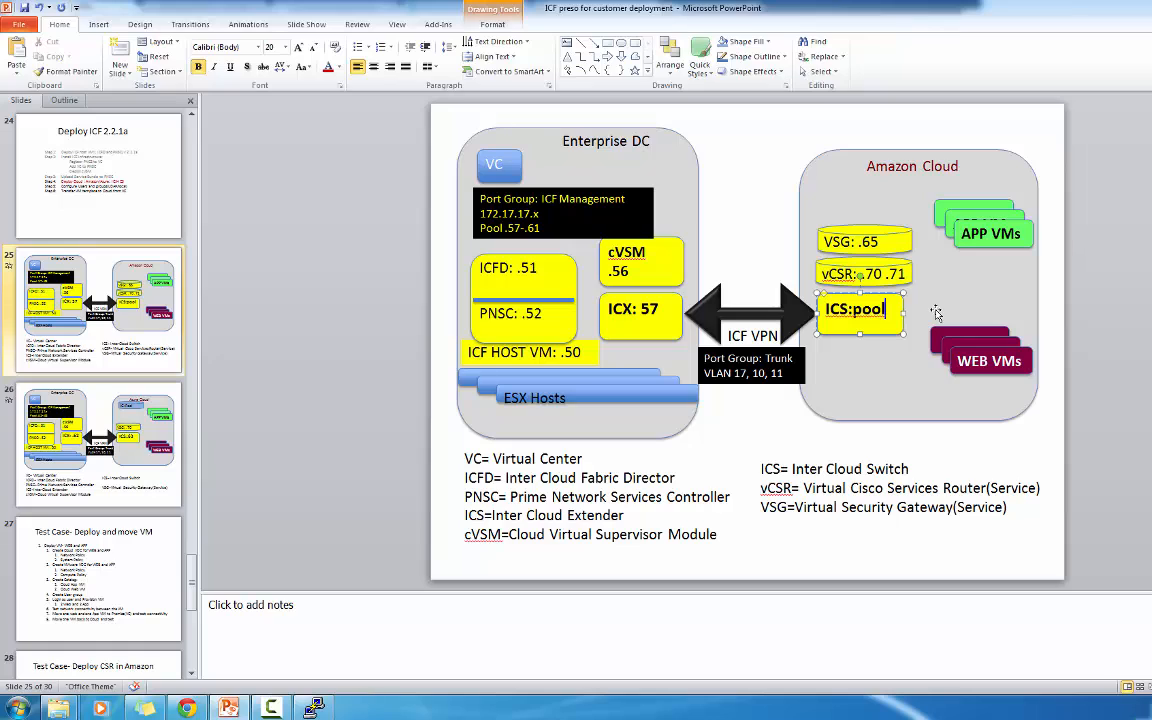
pyautogui.press('BackSpace')
pyautogui.press('BackSpace')
pyautogui.press('BackSpace')
pyautogui.press('BackSpace')
pyautogui.write('.58')
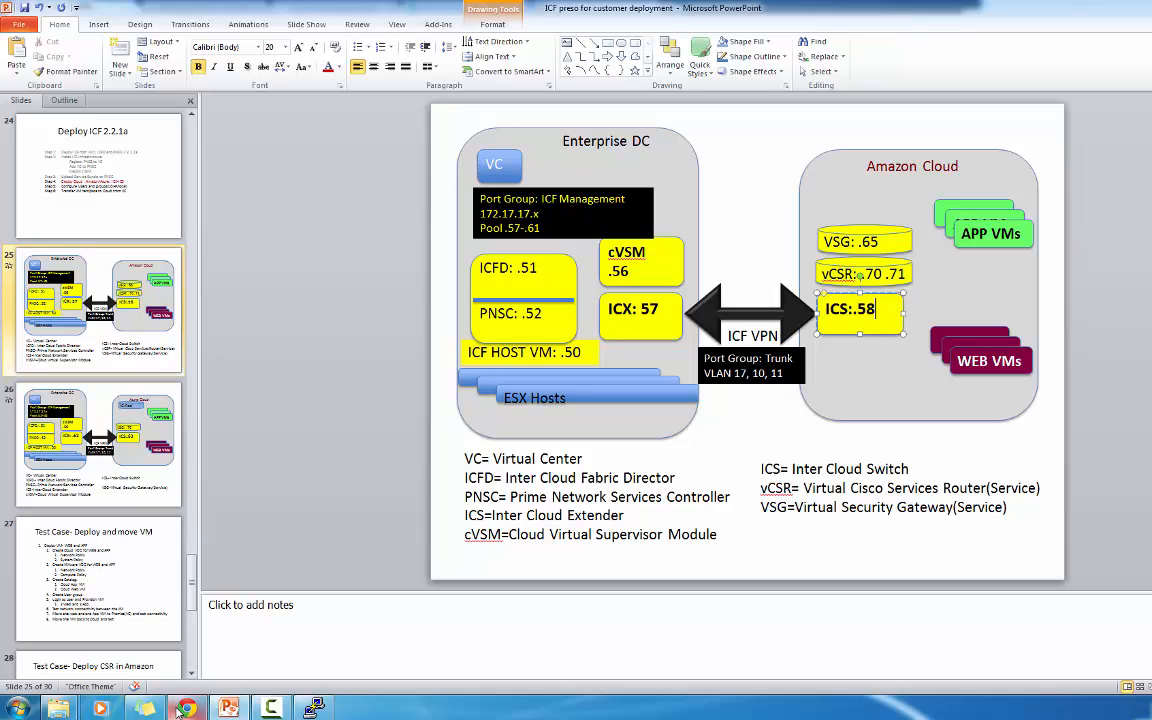
# Step: Switch to Chrome, refresh the Intercloud Fabric service requests, and check requests 35 and 34 for the Azure and Amazon cloud setups
pyautogui.click(316, 709)
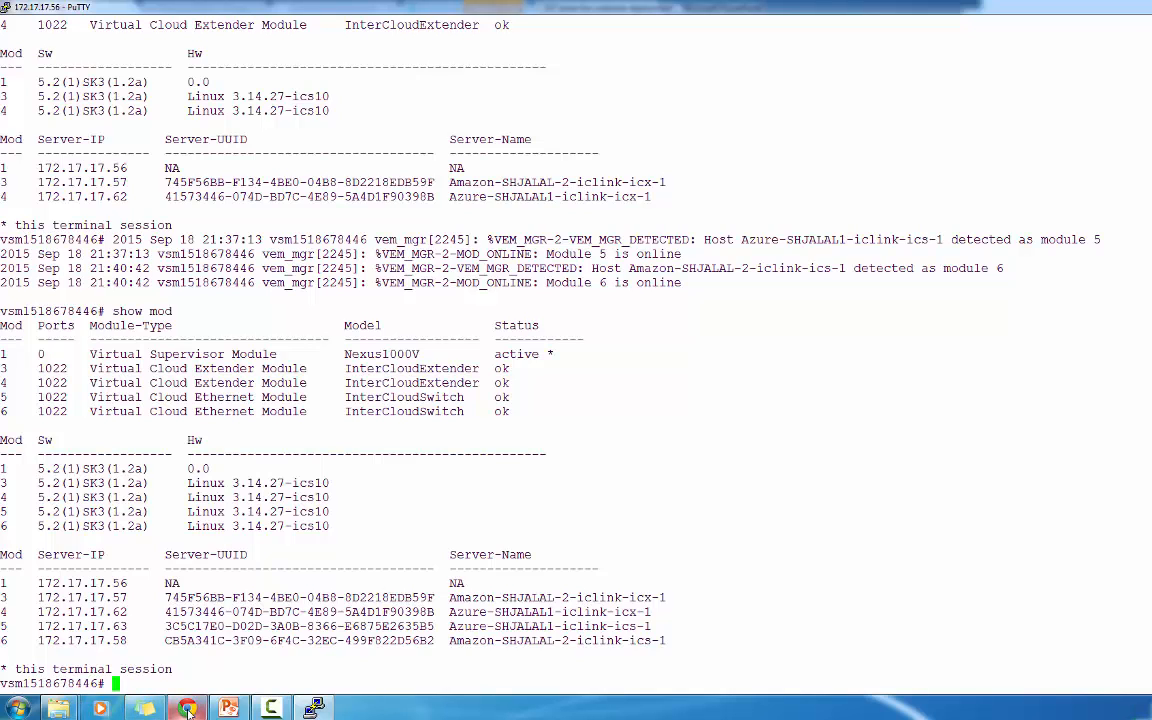
pyautogui.click(187, 709)
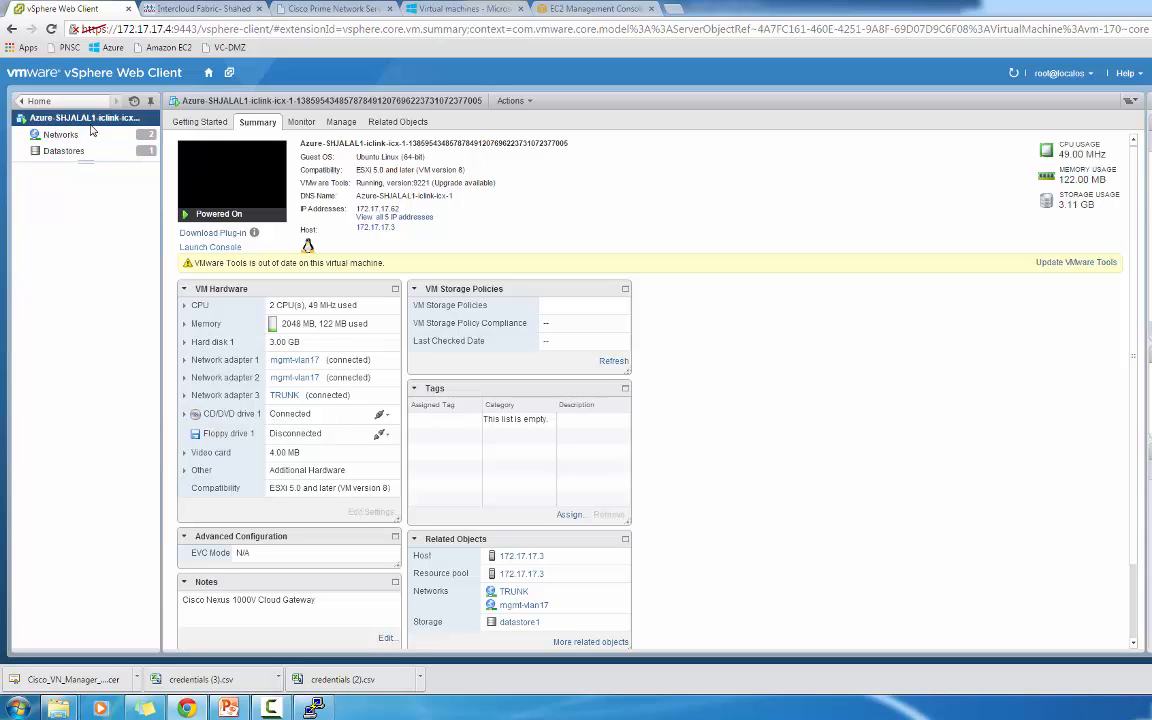
pyautogui.click(197, 9)
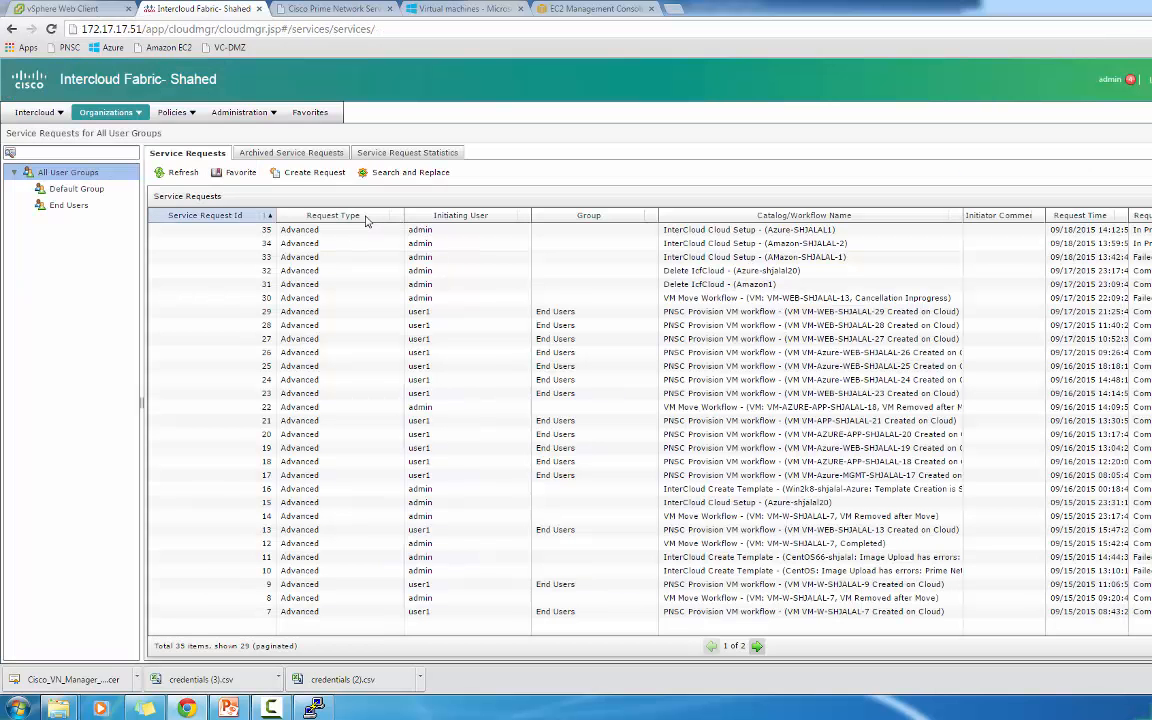
pyautogui.click(190, 174)
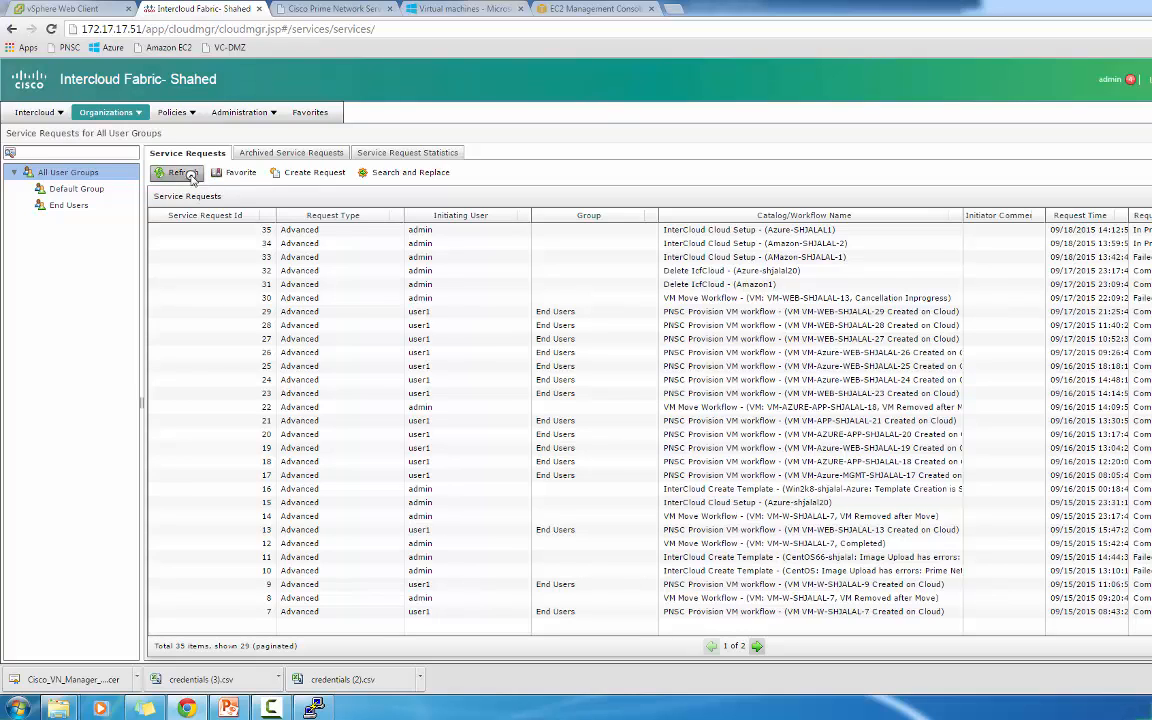
pyautogui.click(332, 234)
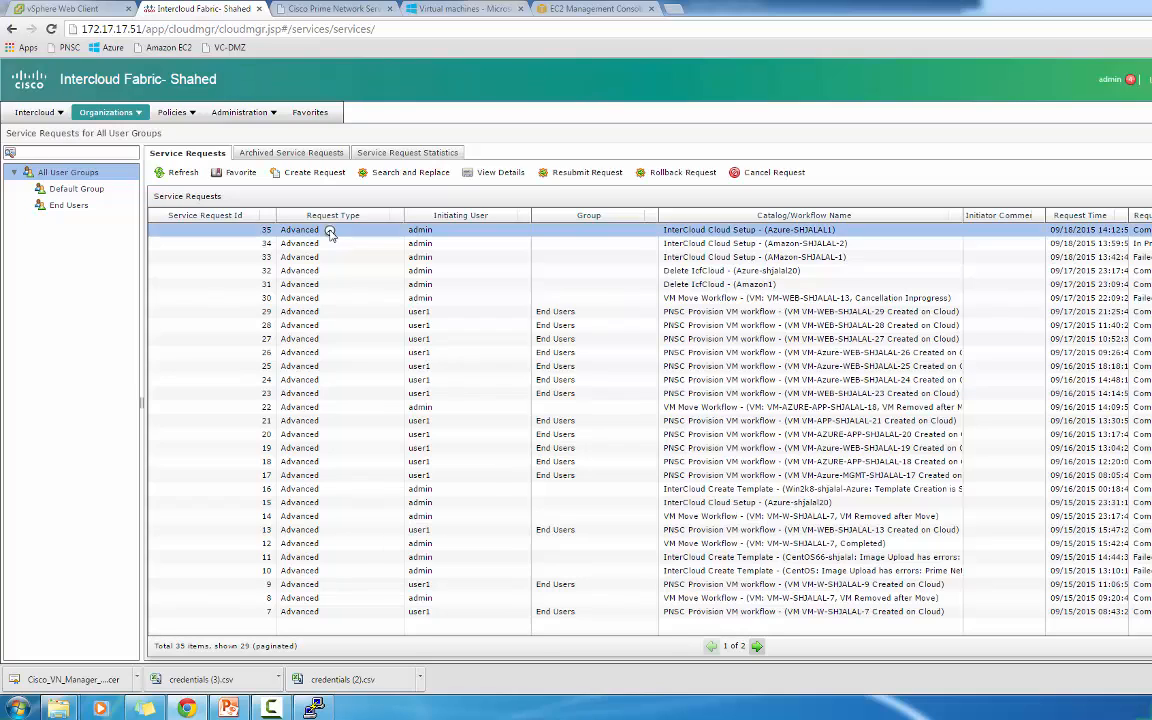
pyautogui.click(323, 246)
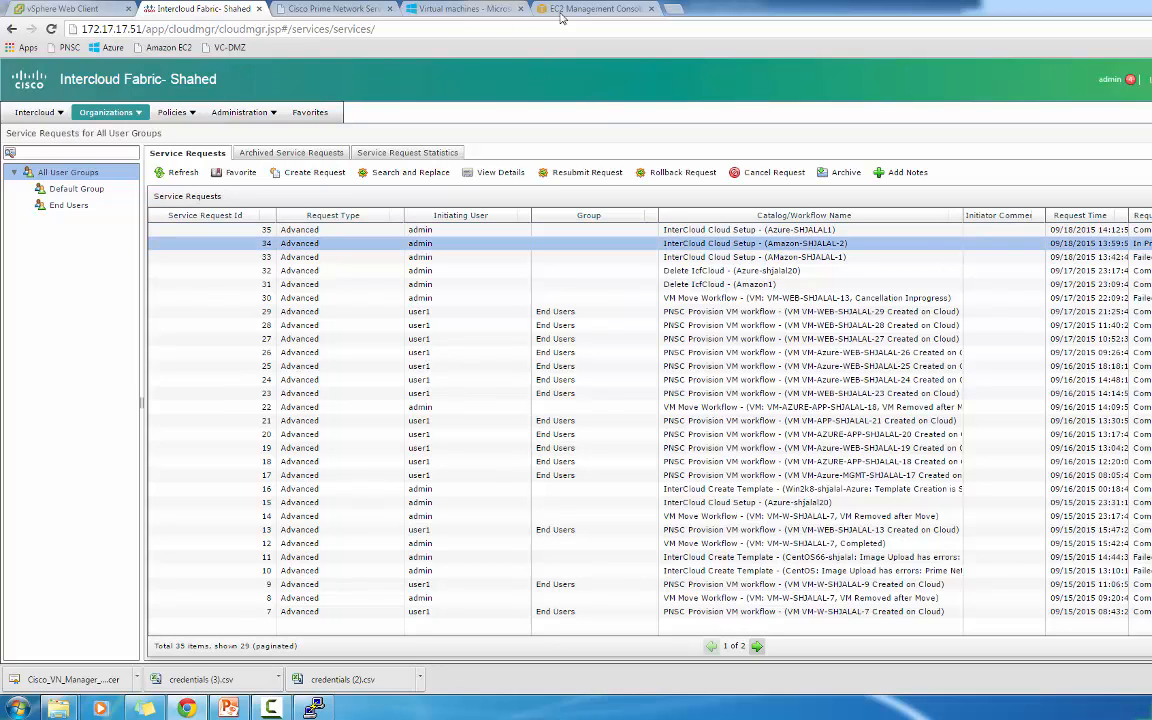
# Step: Review the EC2 instances and the Azure virtual machines, comparing them with the VSM module list
pyautogui.click(590, 9)
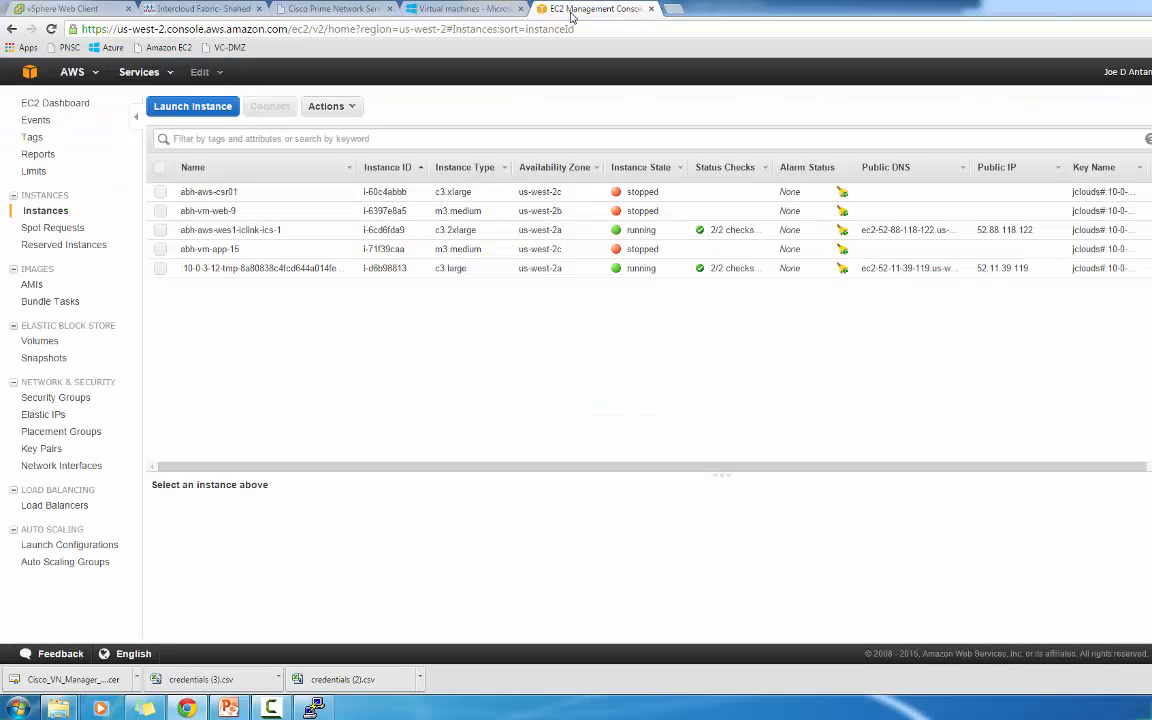
pyautogui.click(490, 11)
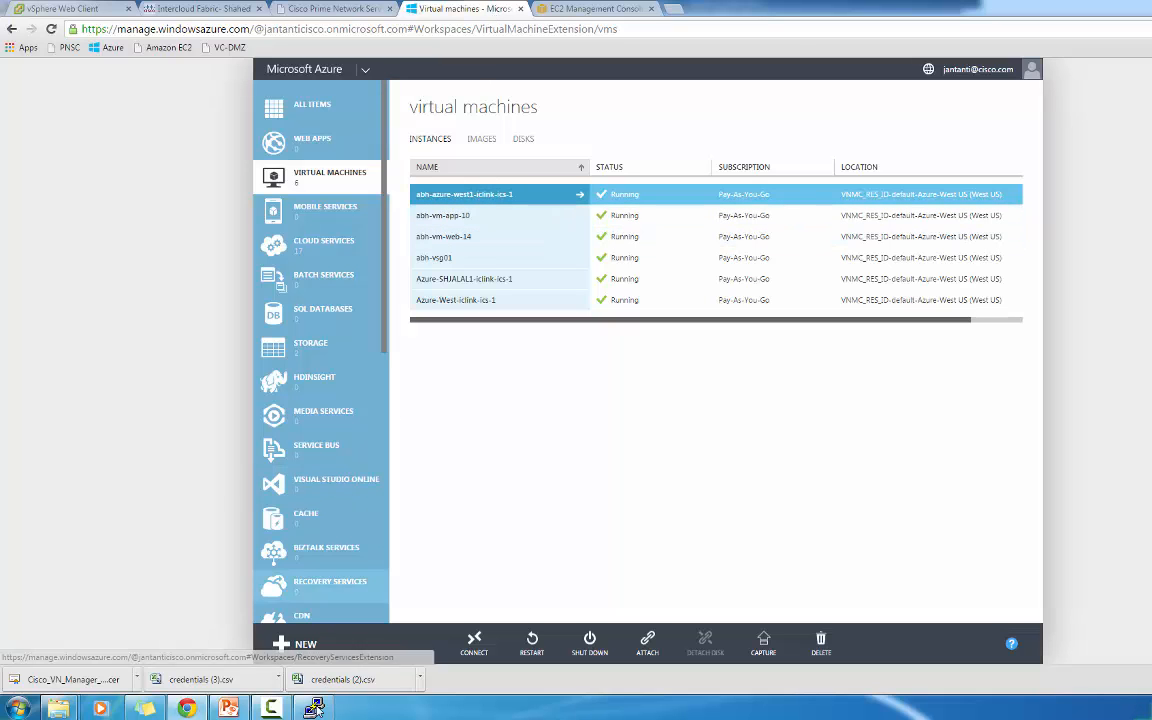
pyautogui.click(314, 708)
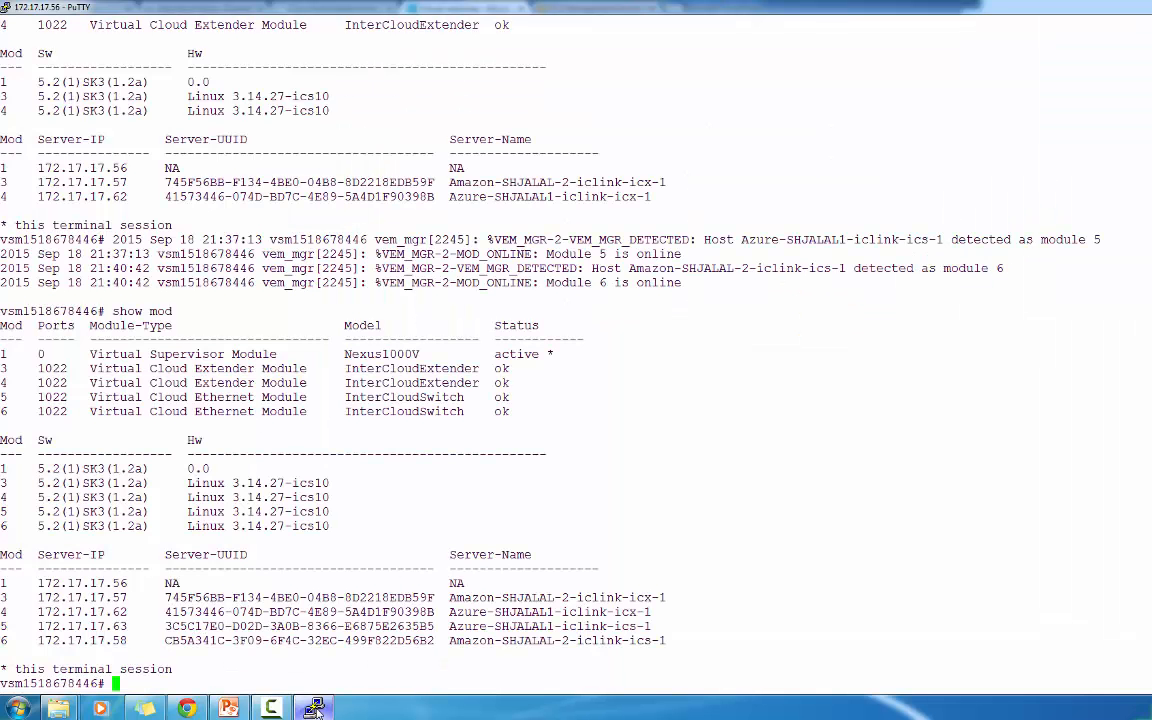
pyautogui.click(314, 708)
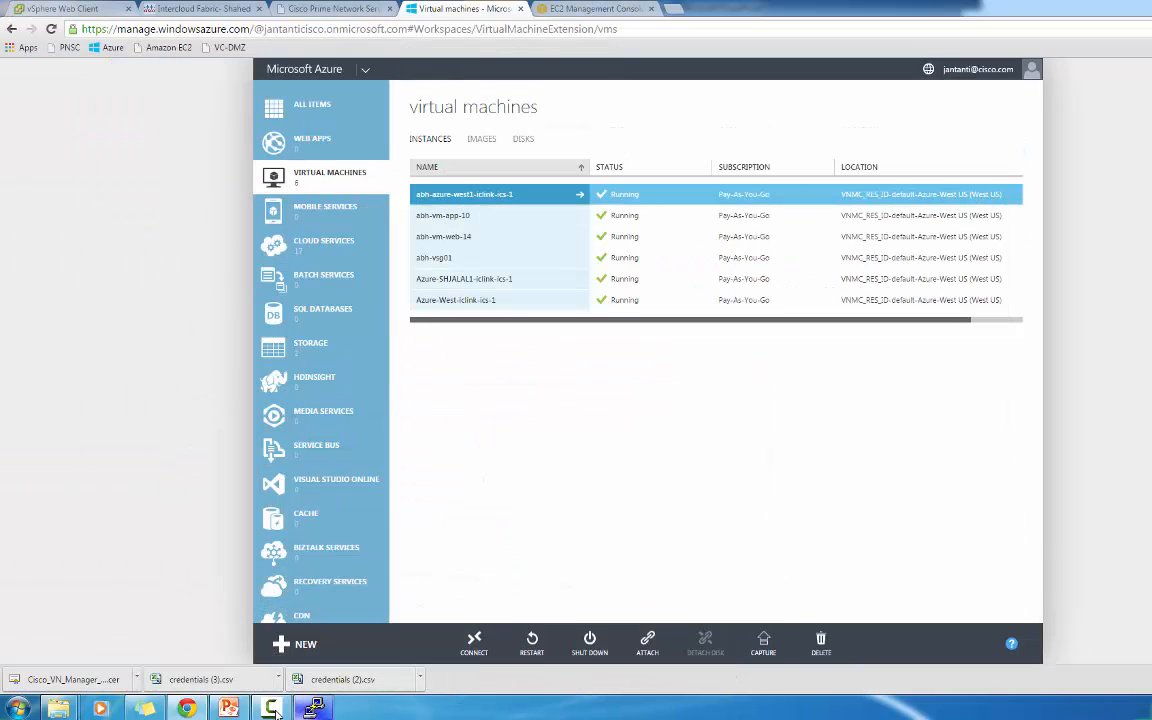
pyautogui.click(276, 710)
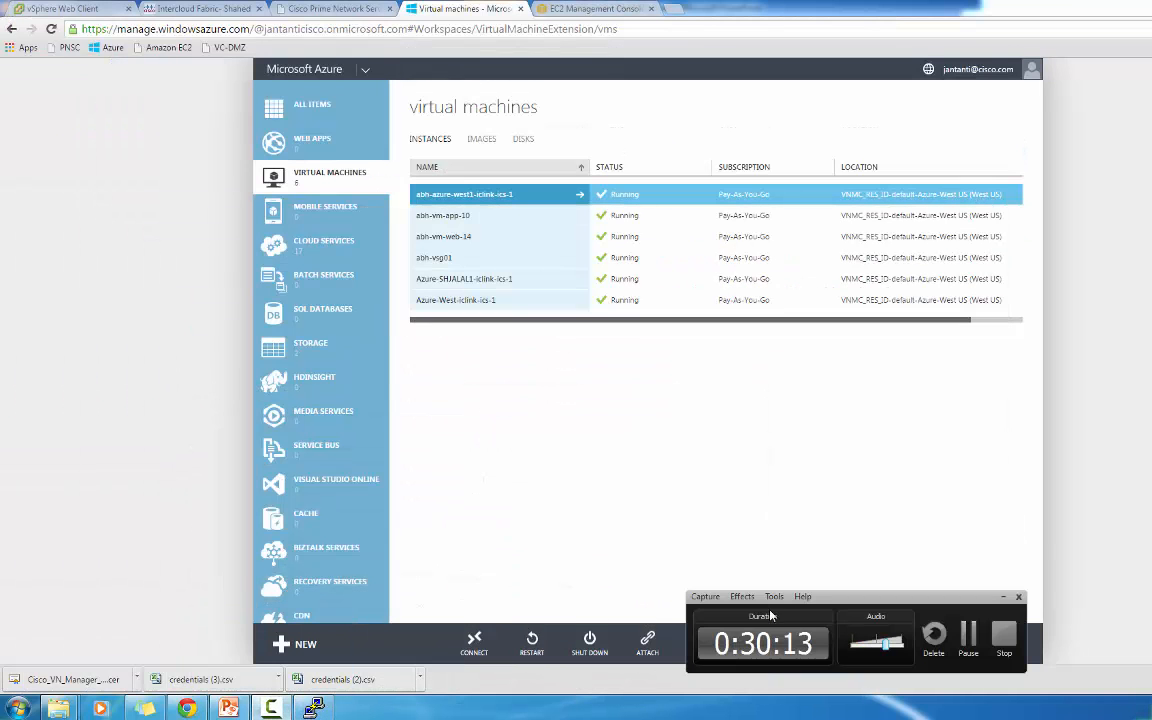
pyautogui.click(966, 634)
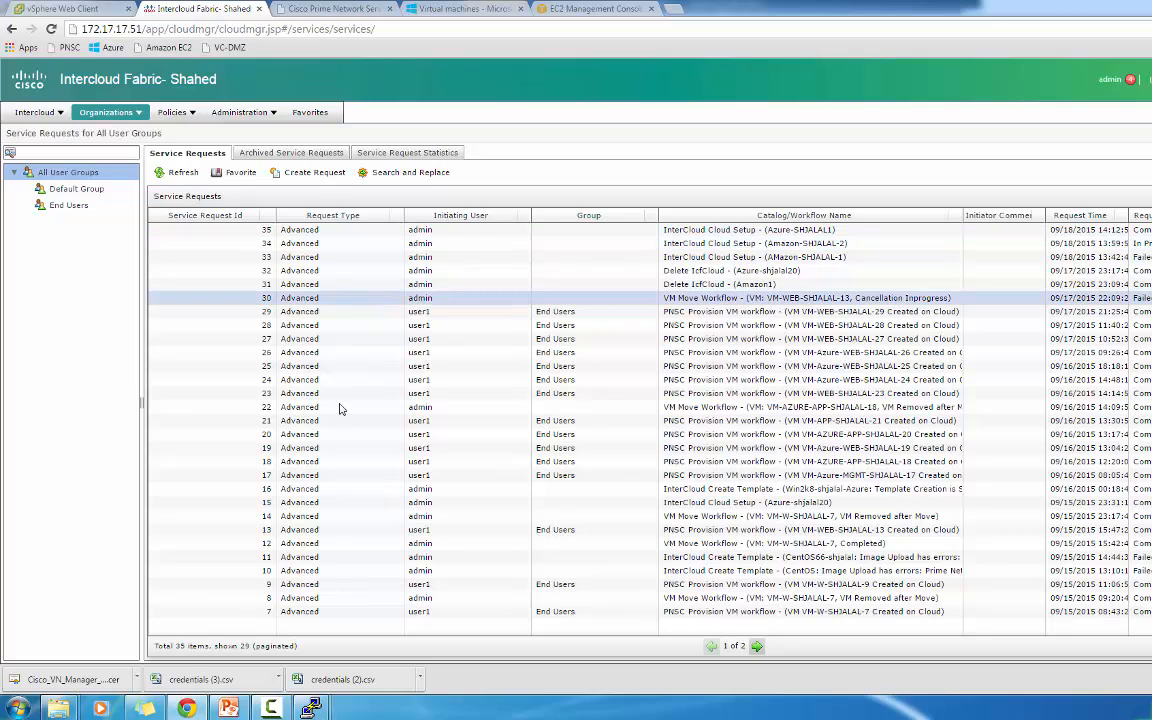
# Step: Bring up the PuTTY sessions for the VSM and the Amazon extender at 172.17.17.57, and list the extender's available show commands
pyautogui.moveTo(314, 710)
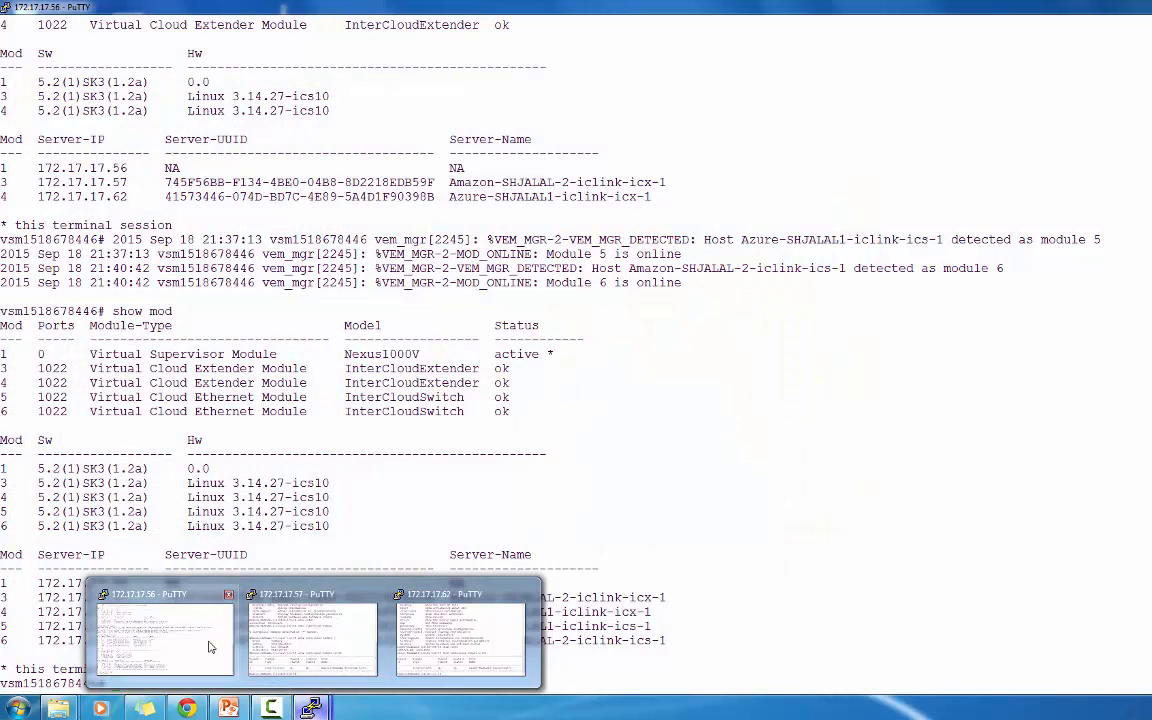
pyautogui.click(210, 646)
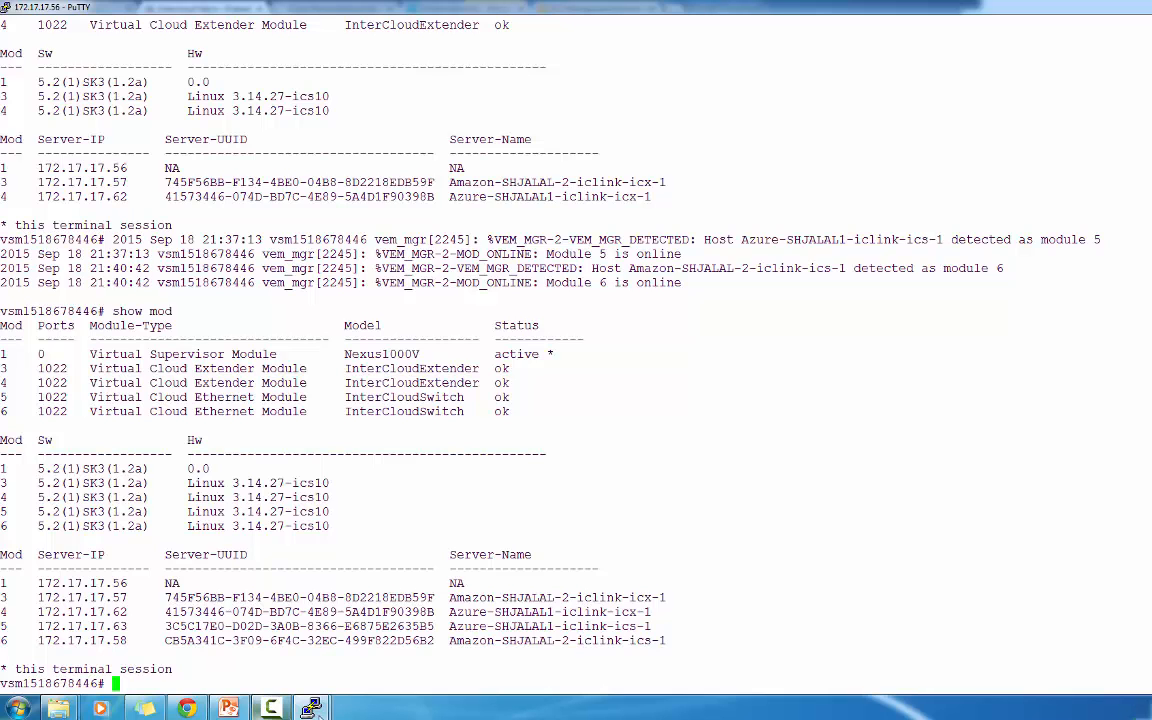
pyautogui.moveTo(311, 706)
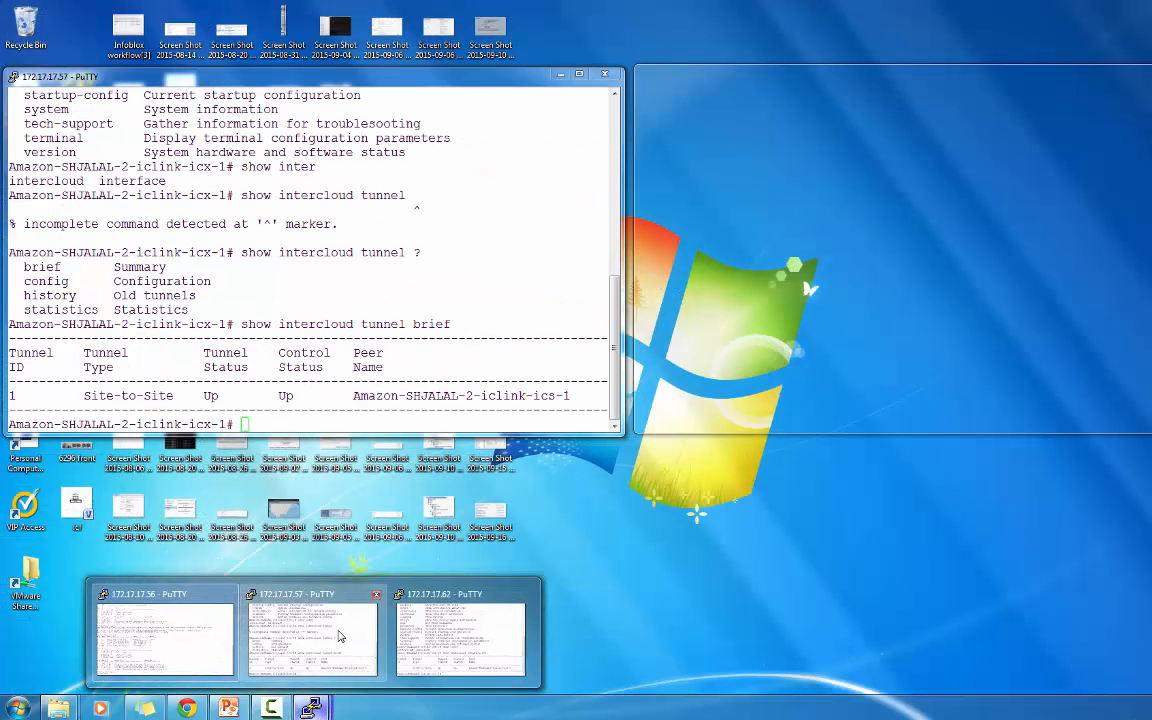
pyautogui.click(338, 636)
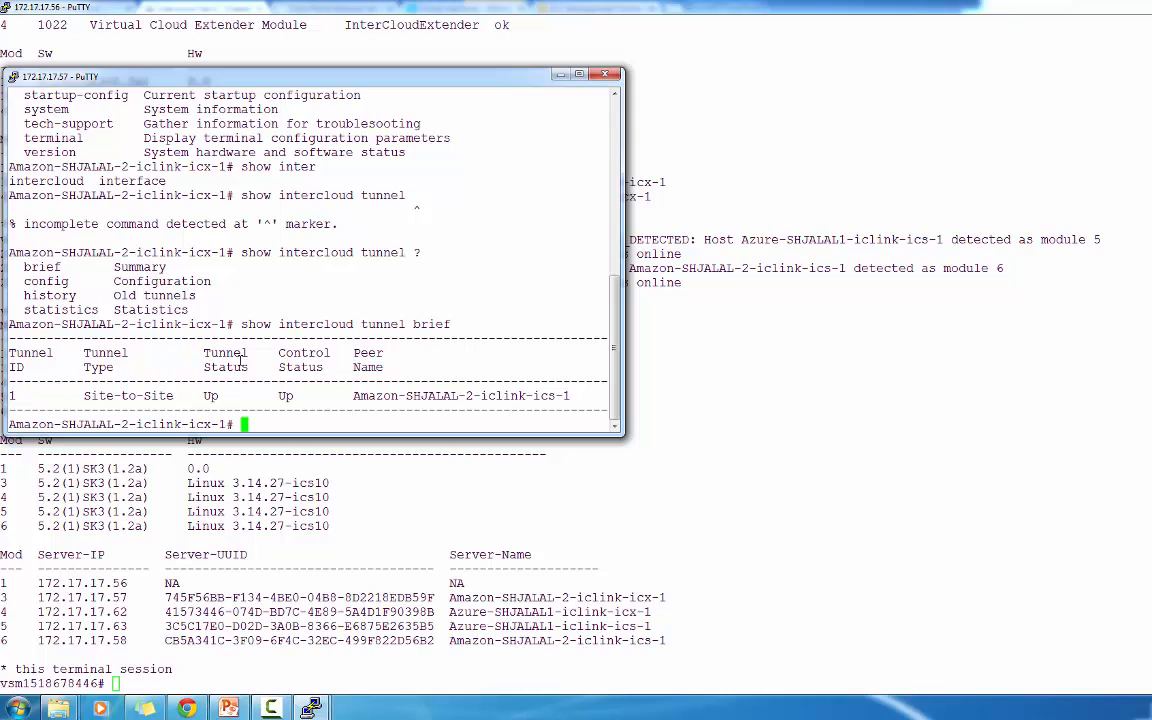
pyautogui.write('show ?')
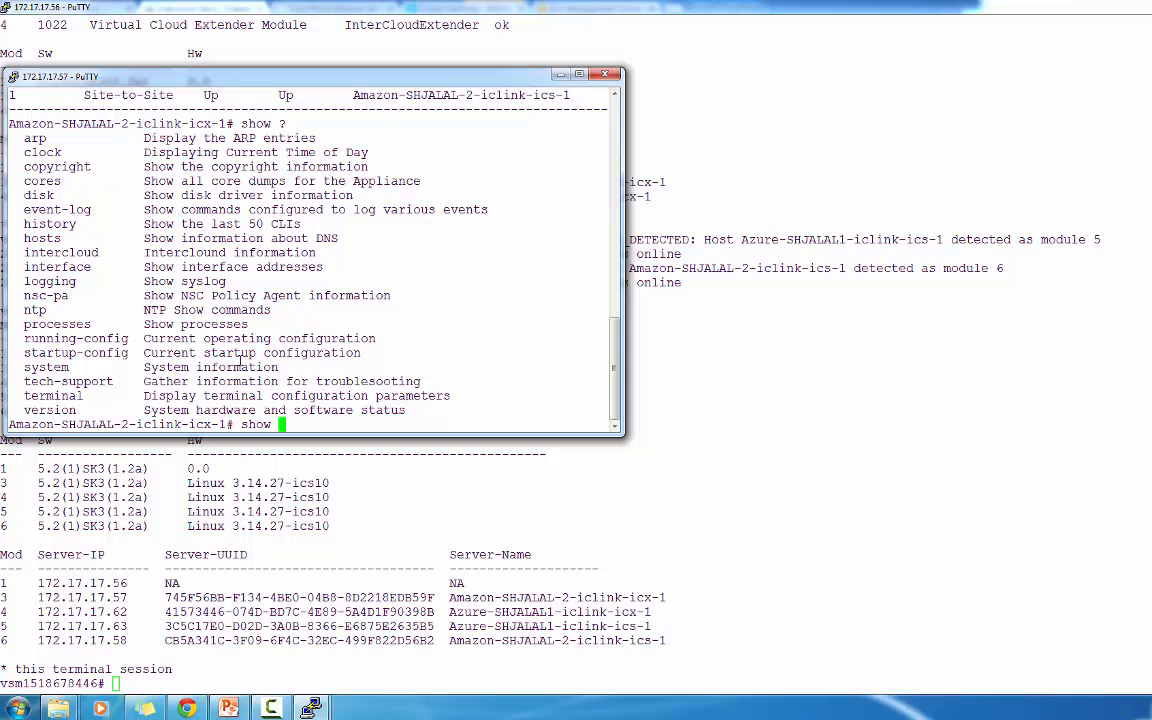
# Step: Run show intercloud tunnel brief on the Amazon extender to check its site-to-site tunnel status
pyautogui.write('inter')
pyautogui.press('Tab')
pyautogui.write('c')
pyautogui.press('Tab')
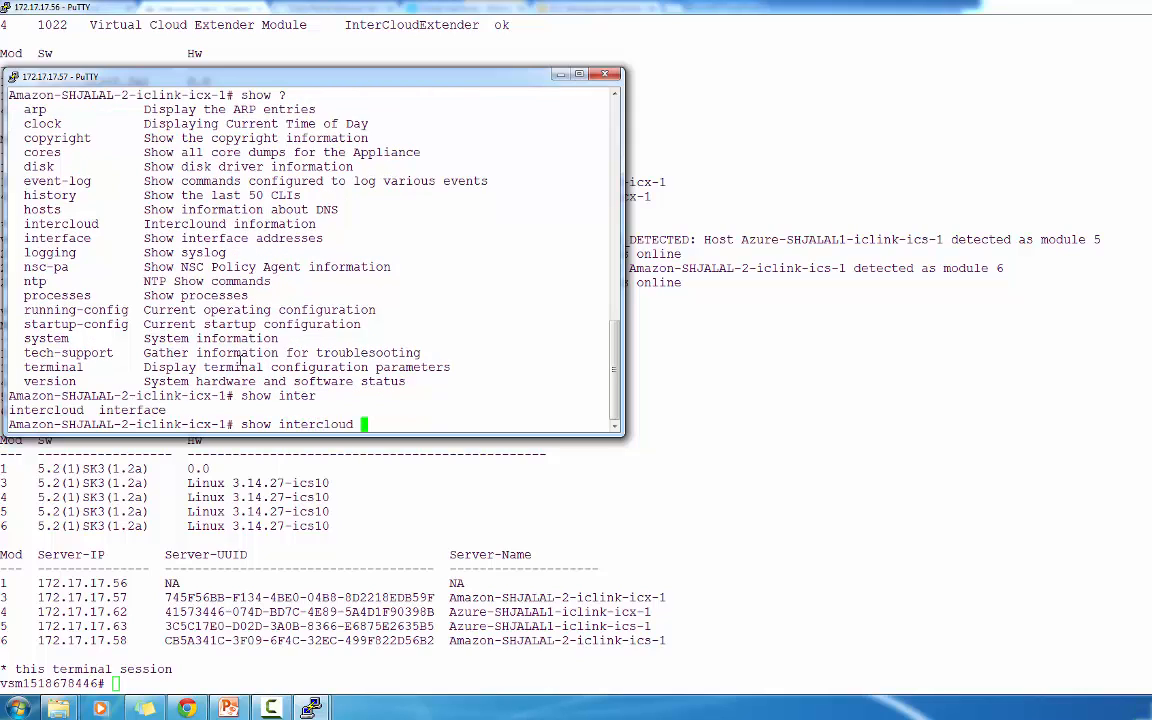
pyautogui.write('t')
pyautogui.press('Tab')
pyautogui.write('brief')
pyautogui.press('Return')
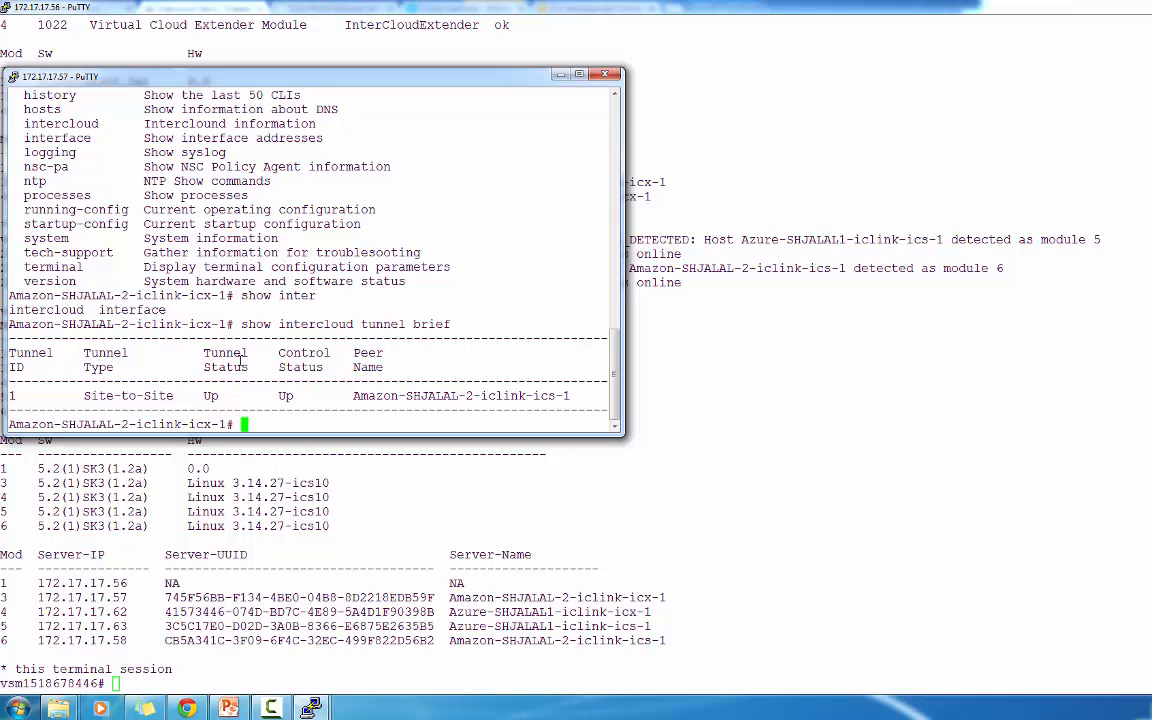
# Step: Bring up the Azure extender's PuTTY session at 172.17.17.62 beside the Amazon one to check its tunnel status
pyautogui.click(311, 708)
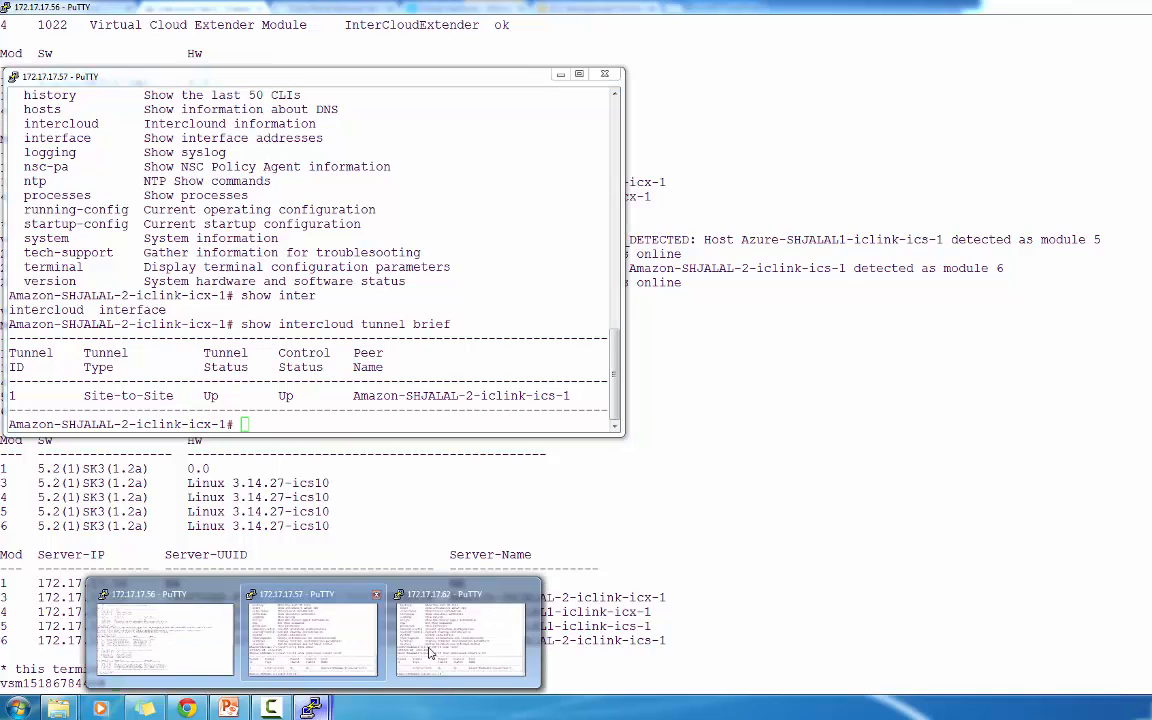
pyautogui.click(430, 652)
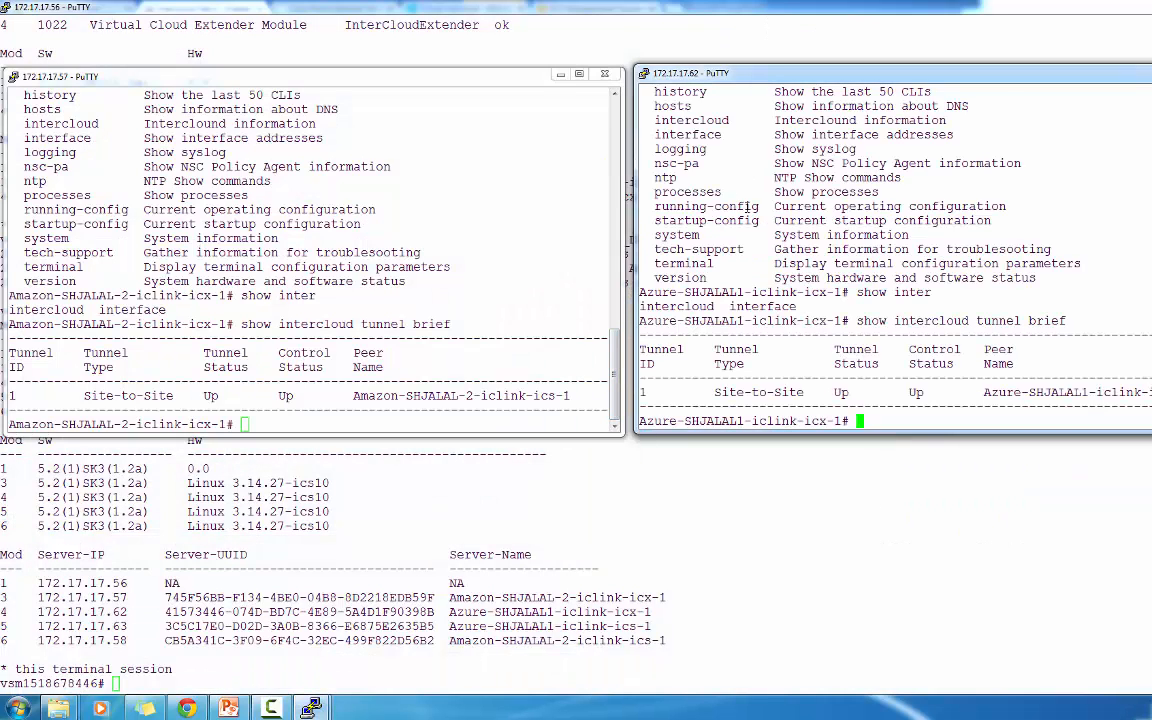
# Step: Rerun show intercloud tunnel brief on the Azure extender and list the available show intercloud options
pyautogui.press('Up')
pyautogui.press('Return')
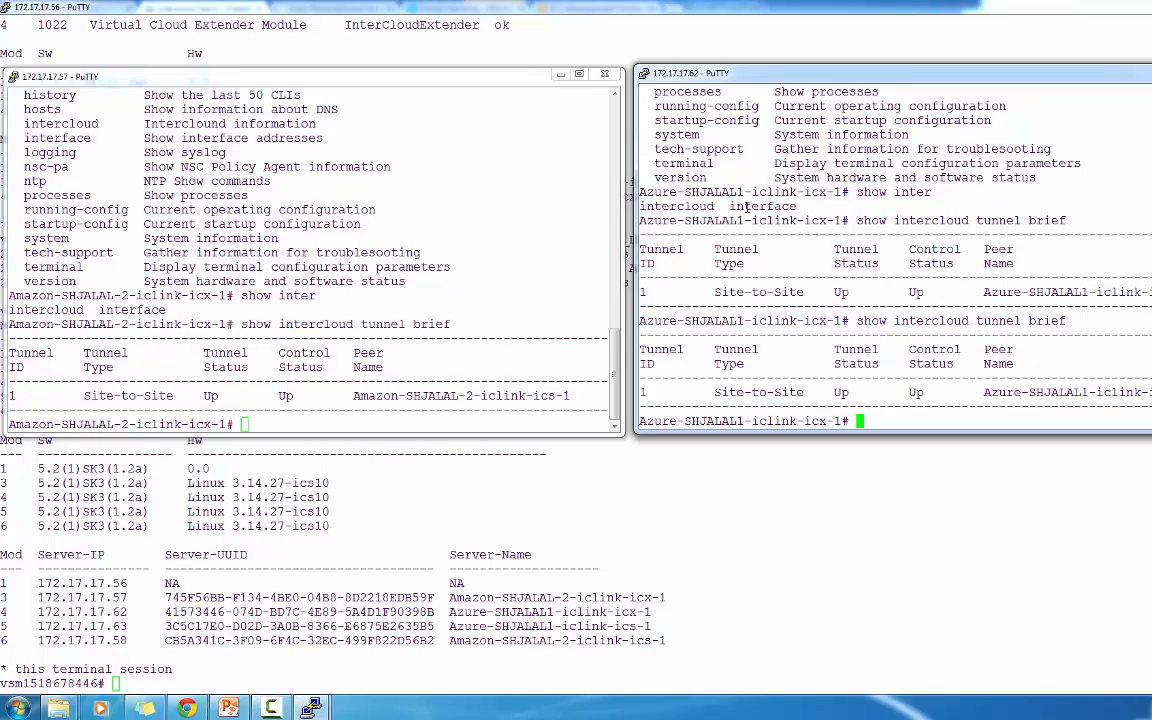
pyautogui.write('show inter')
pyautogui.press('Tab')
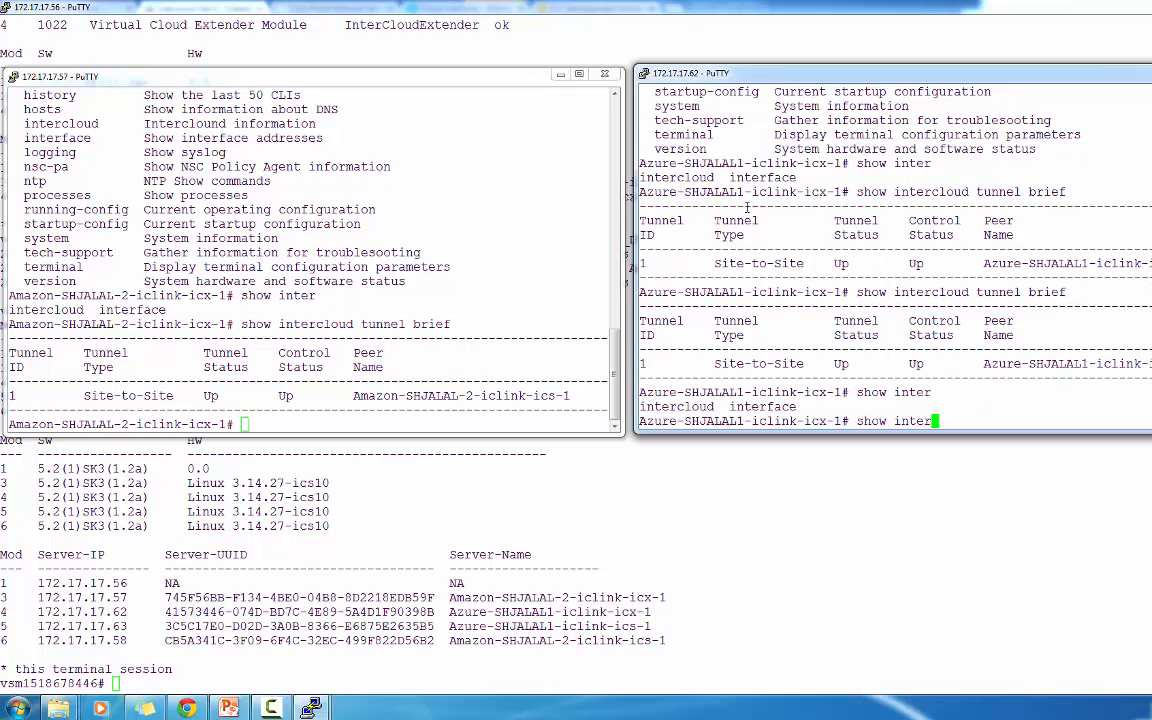
pyautogui.write('cloud ?')
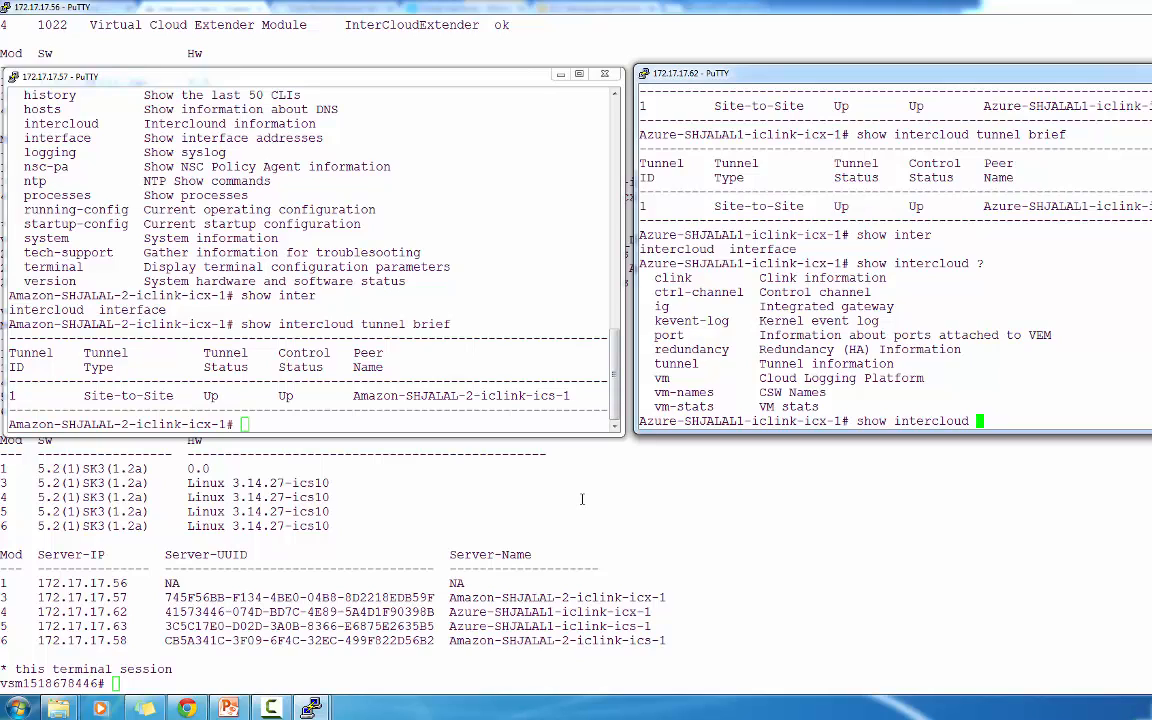
# Step: Switch to Chrome and review the EC2 instances and the workflow status of service request 35 for Azure-SHJALAL1 in Intercloud Fabric
pyautogui.click(192, 709)
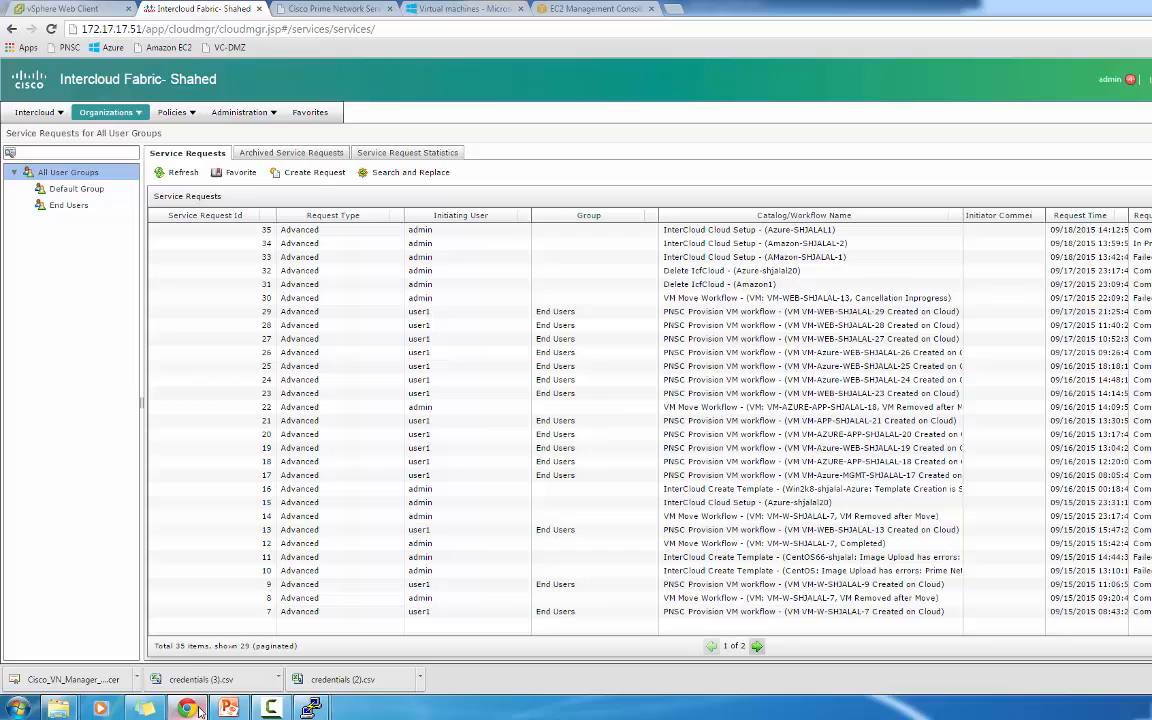
pyautogui.click(600, 9)
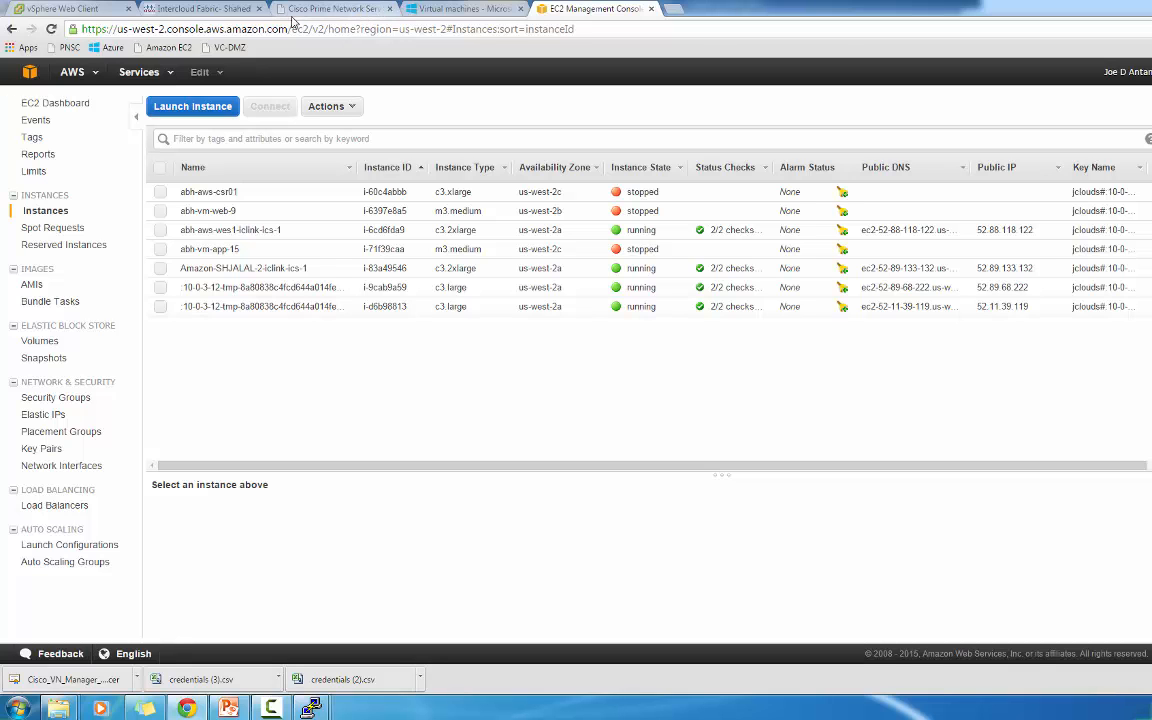
pyautogui.click(226, 10)
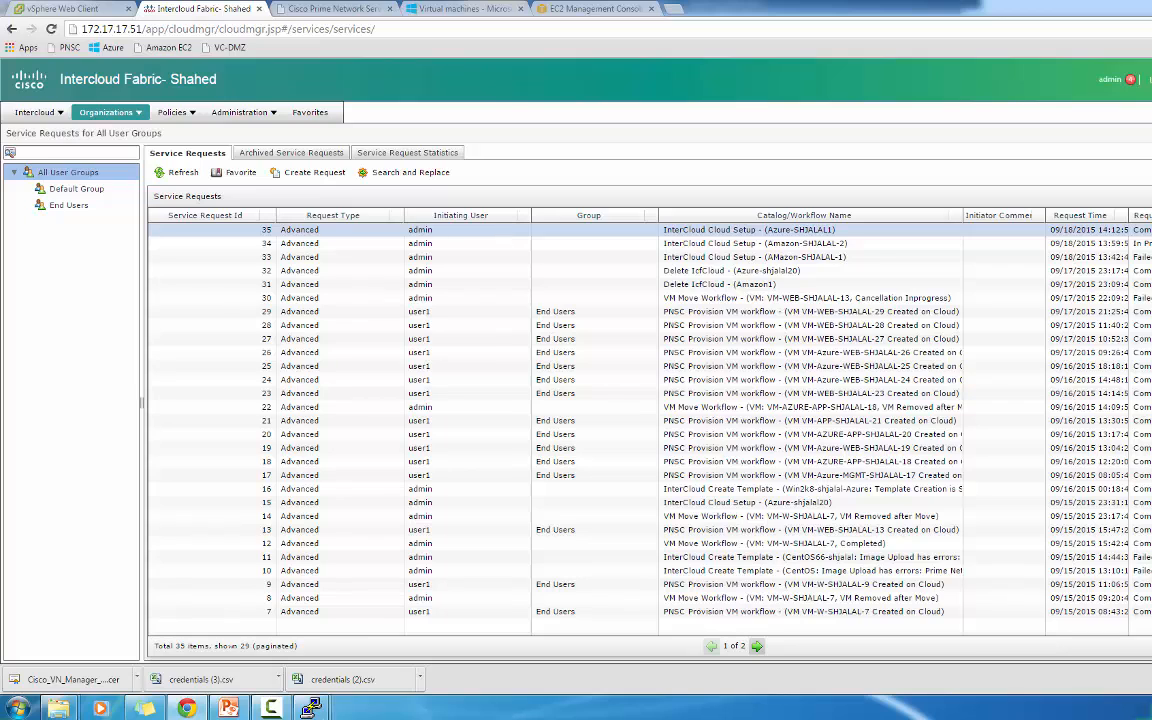
pyautogui.click(503, 231)
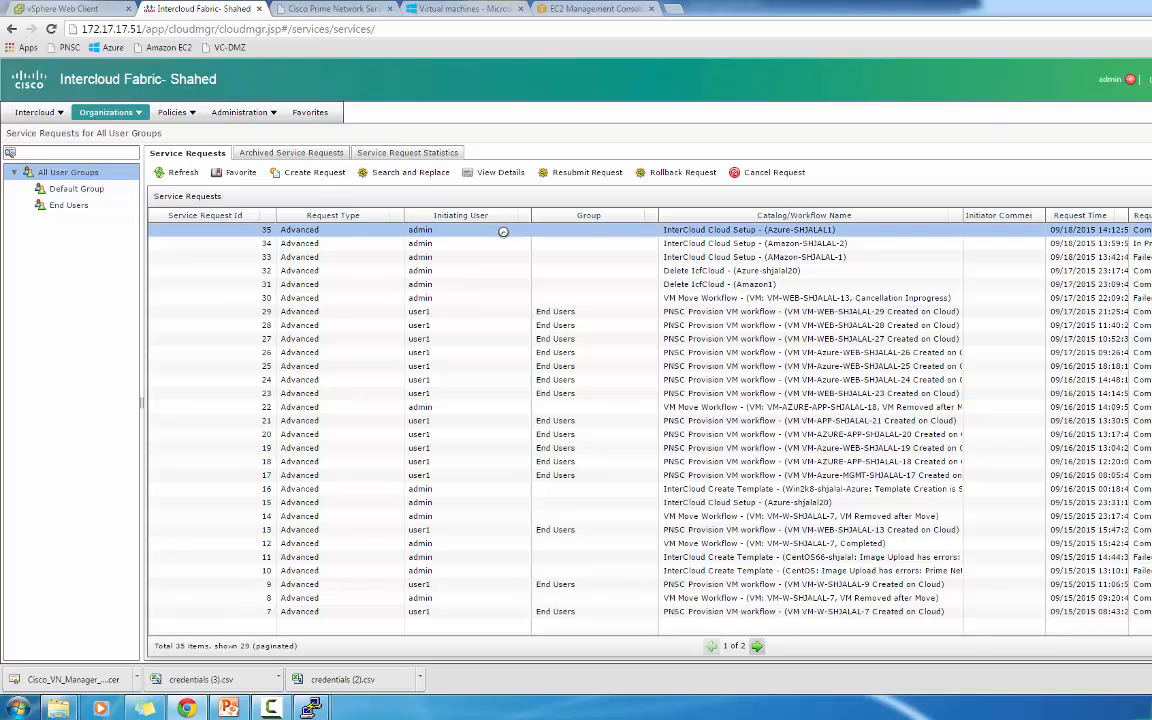
pyautogui.doubleClick(503, 231)
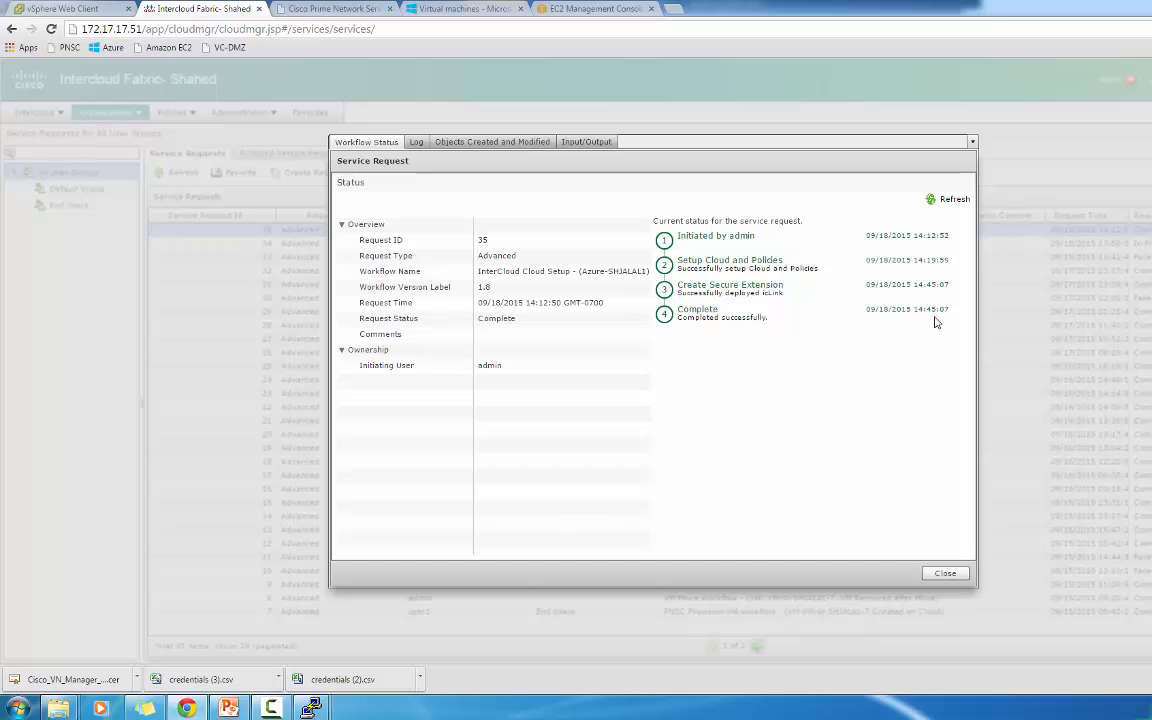
pyautogui.click(947, 573)
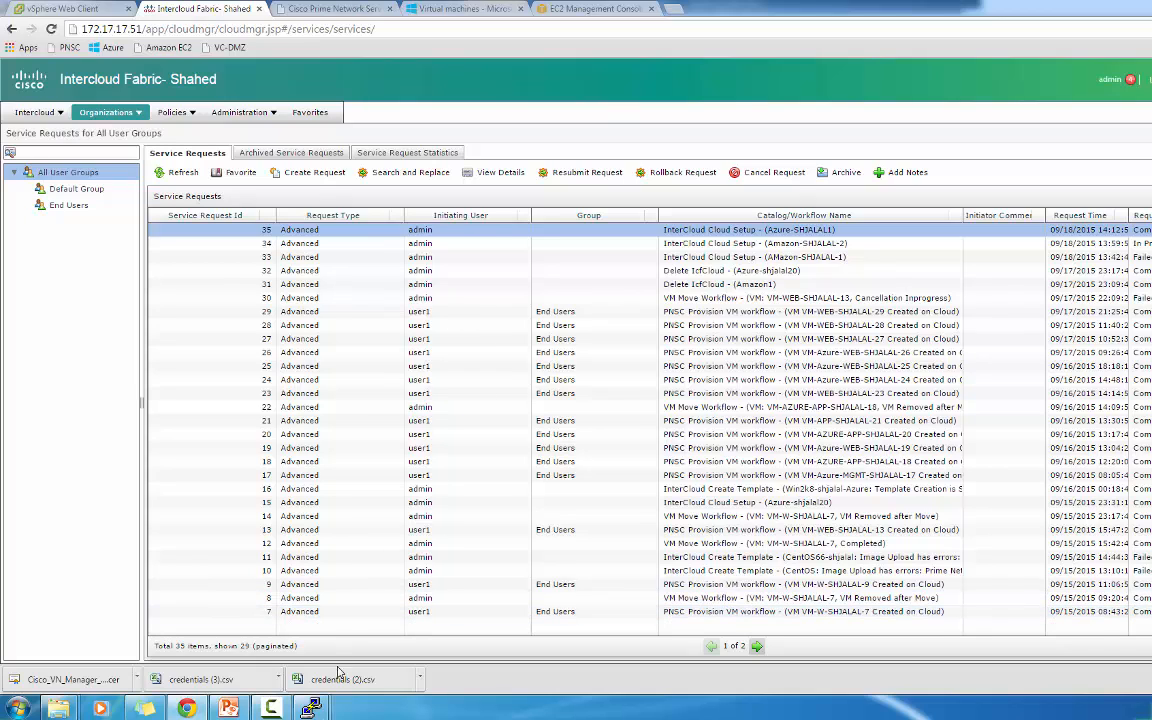
# Step: Review the workflow status and refreshed log of service request 34, the InterCloud Cloud Setup for Amazon-SHJALAL-2
pyautogui.click(311, 707)
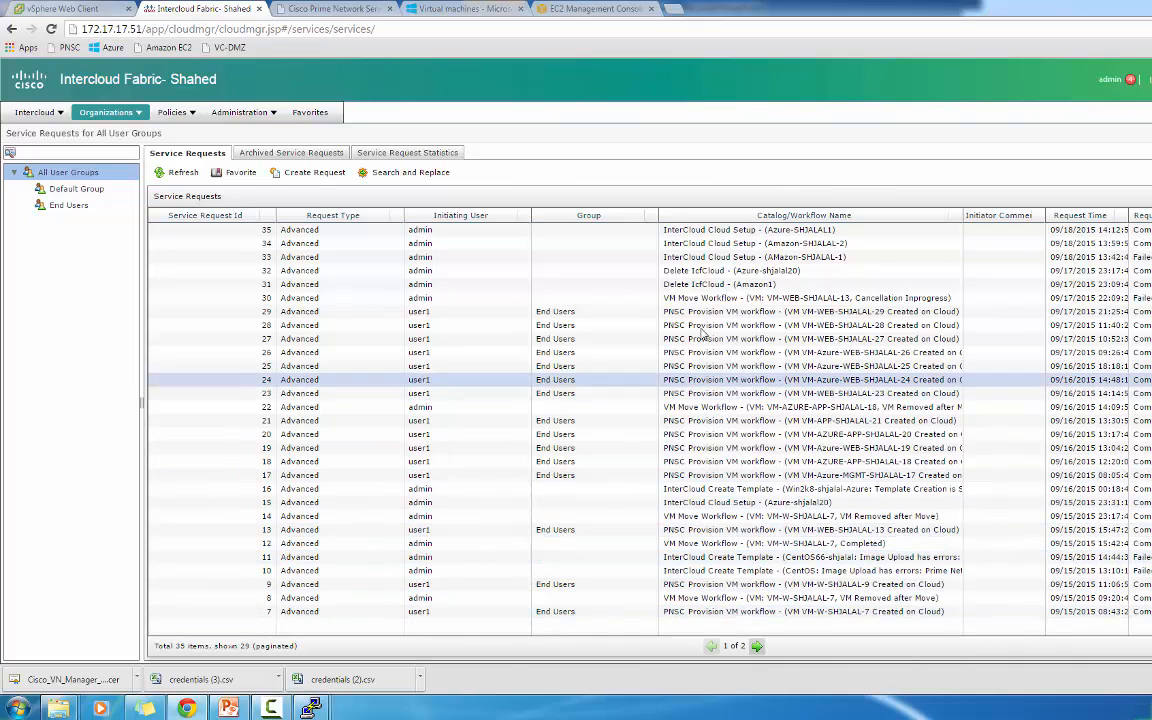
pyautogui.doubleClick(705, 247)
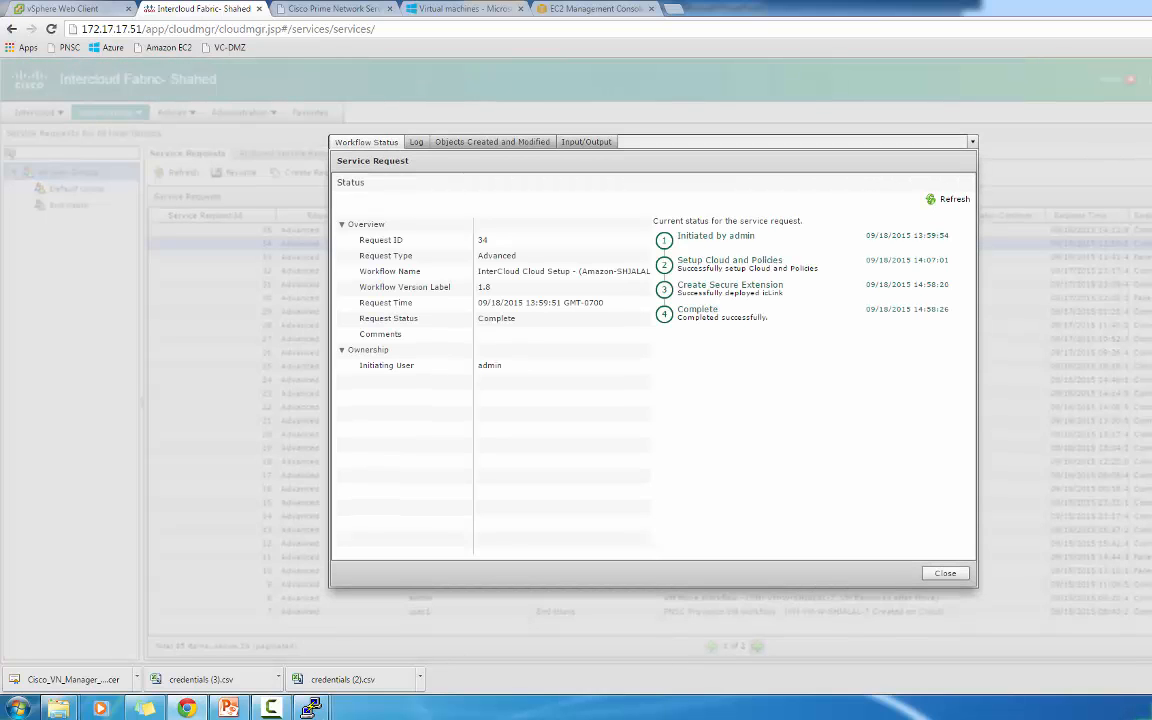
pyautogui.click(420, 146)
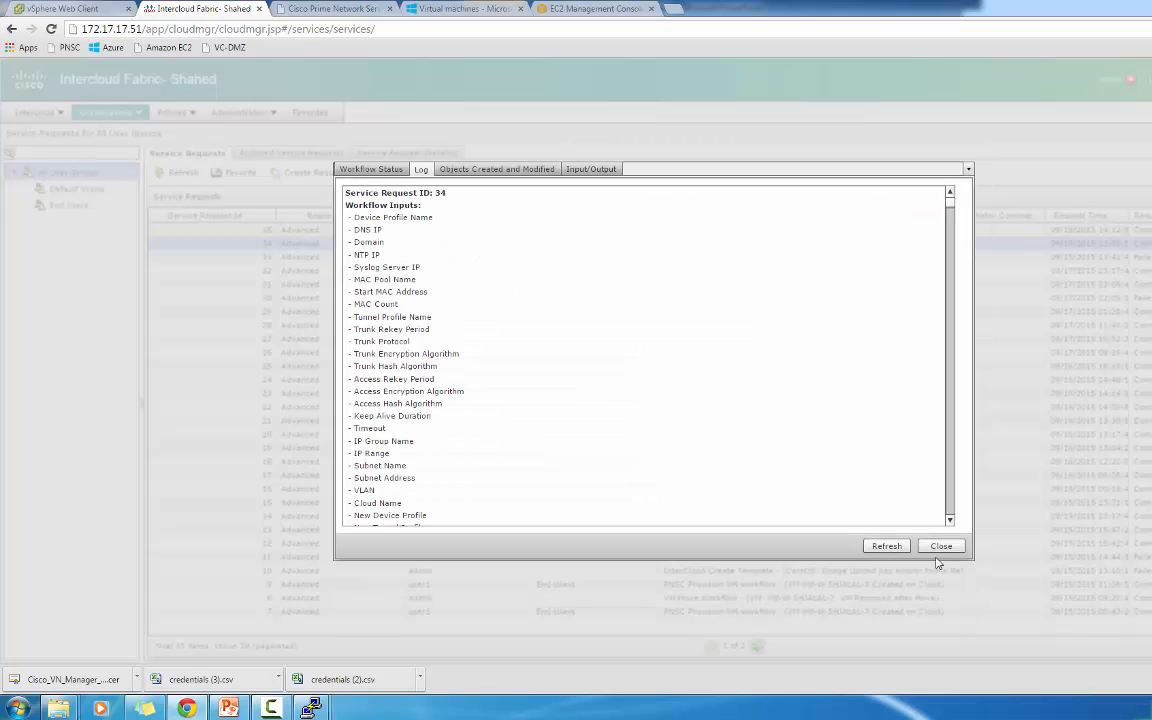
pyautogui.click(901, 547)
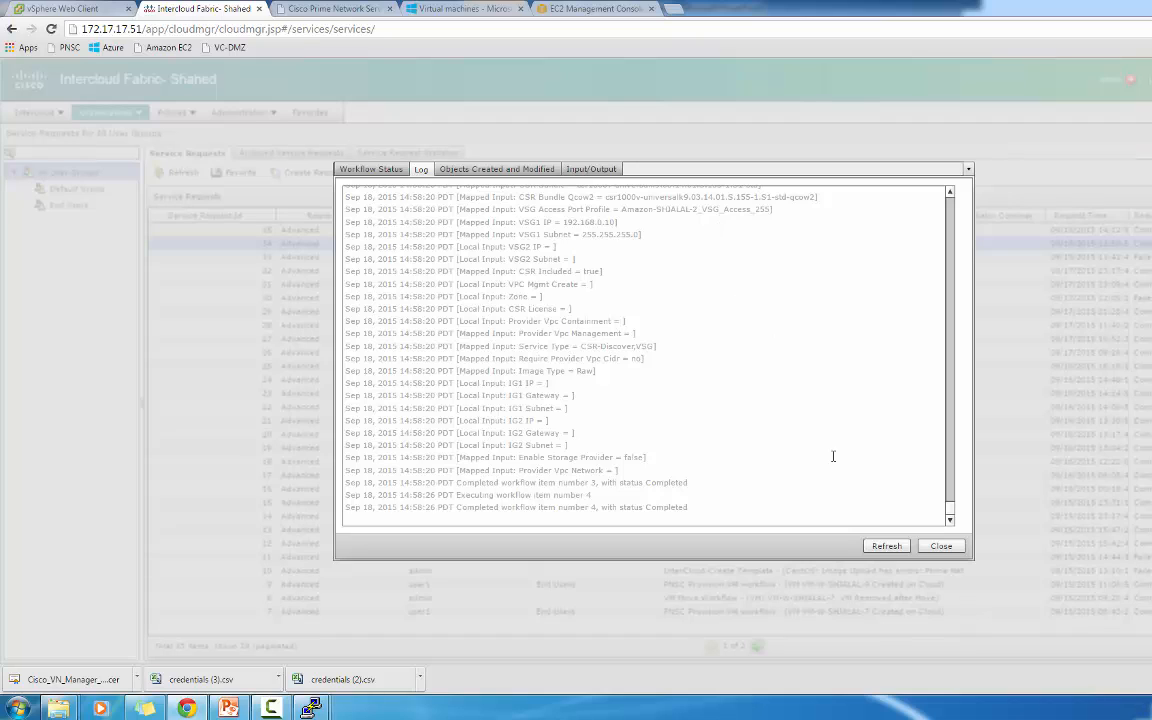
pyautogui.click(940, 546)
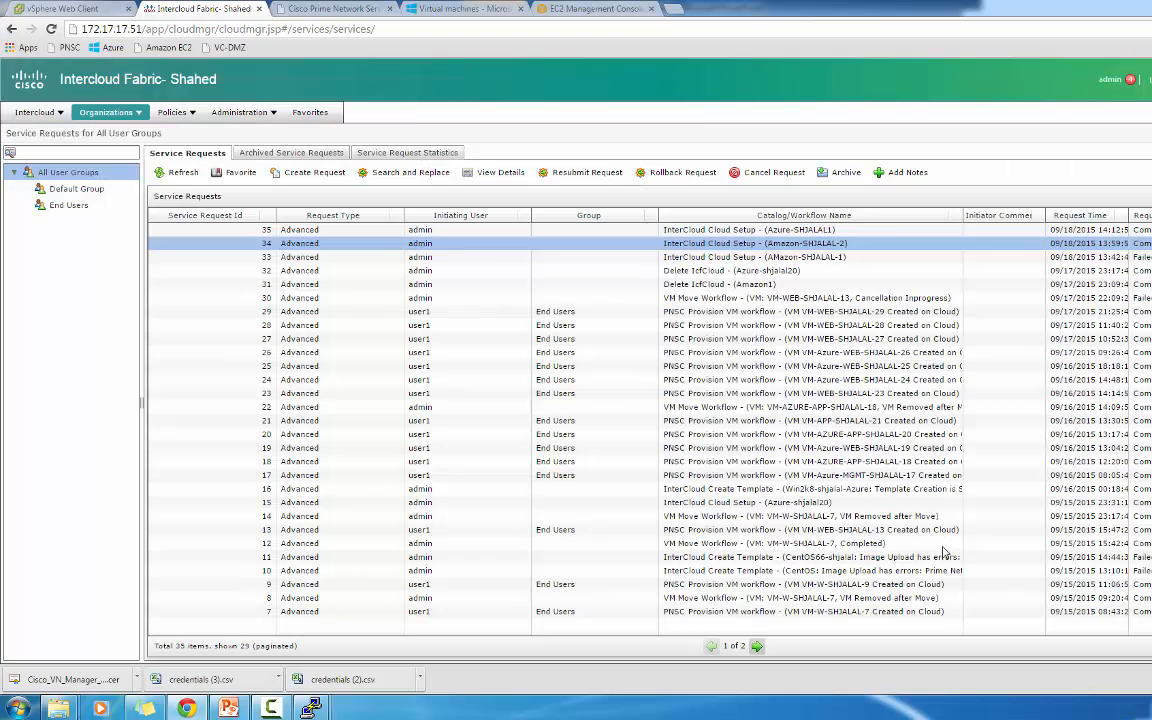
# Step: Open the IcfCloud list, widen the Tunnel Status column, and examine the Amazon-SHJALAL-2 and Azure-SHJALAL1 entries
pyautogui.click(60, 113)
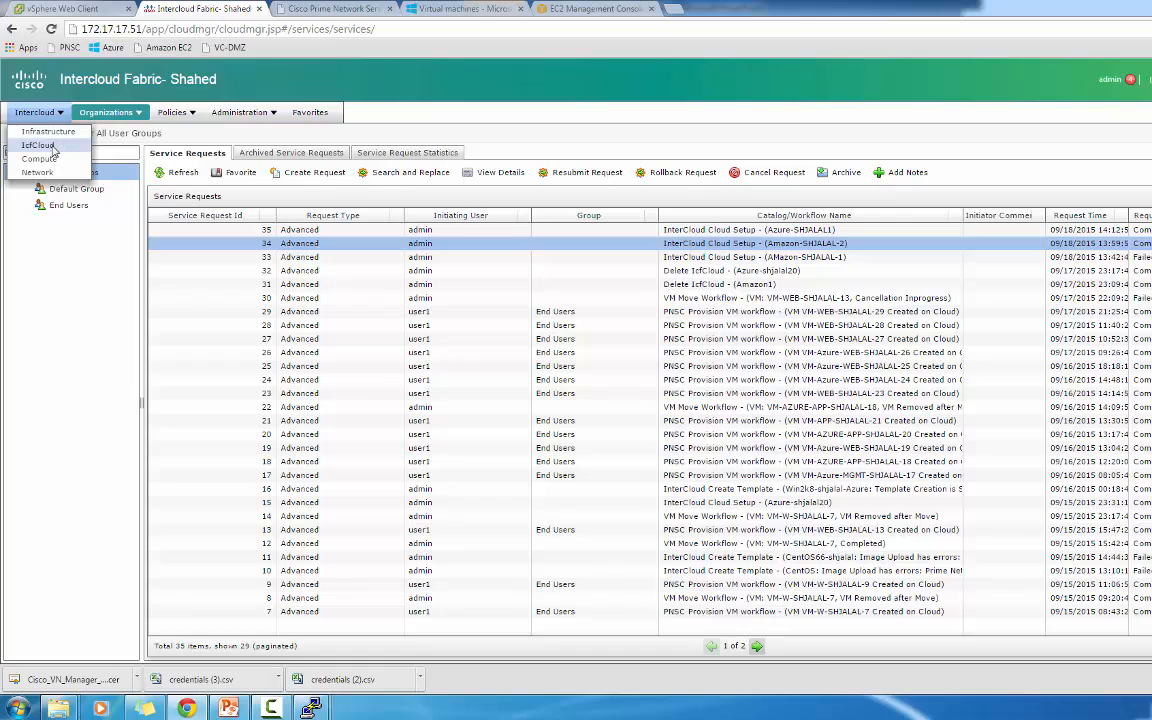
pyautogui.click(40, 145)
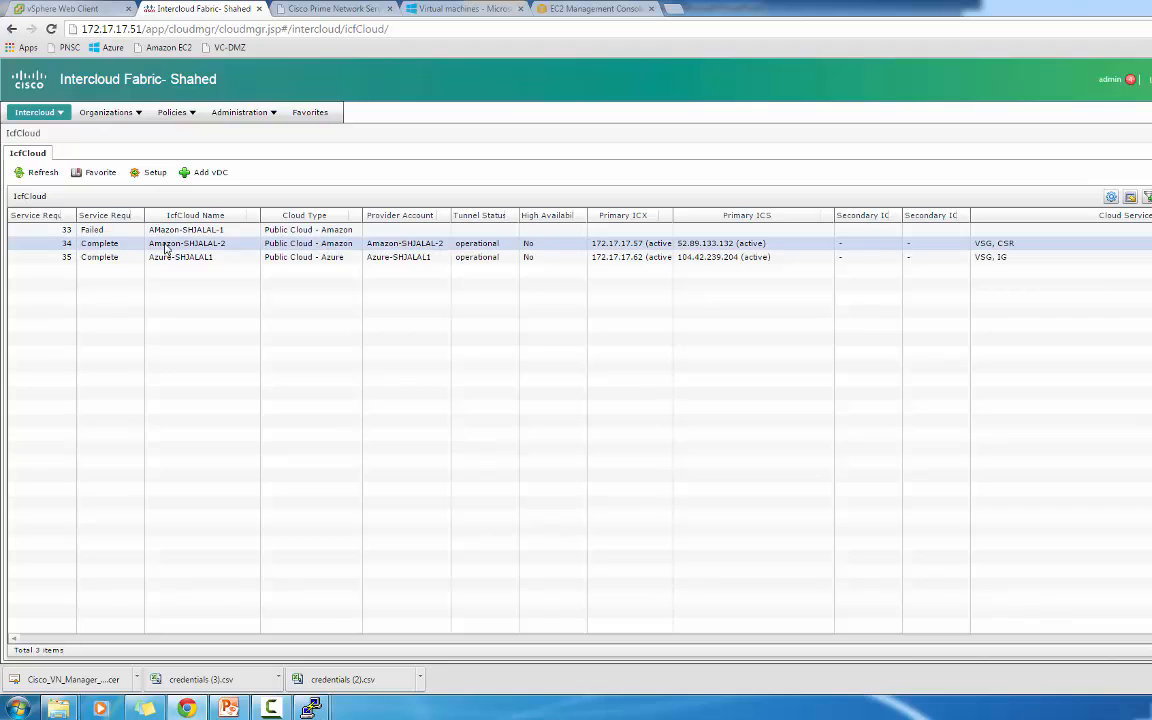
pyautogui.click(167, 252)
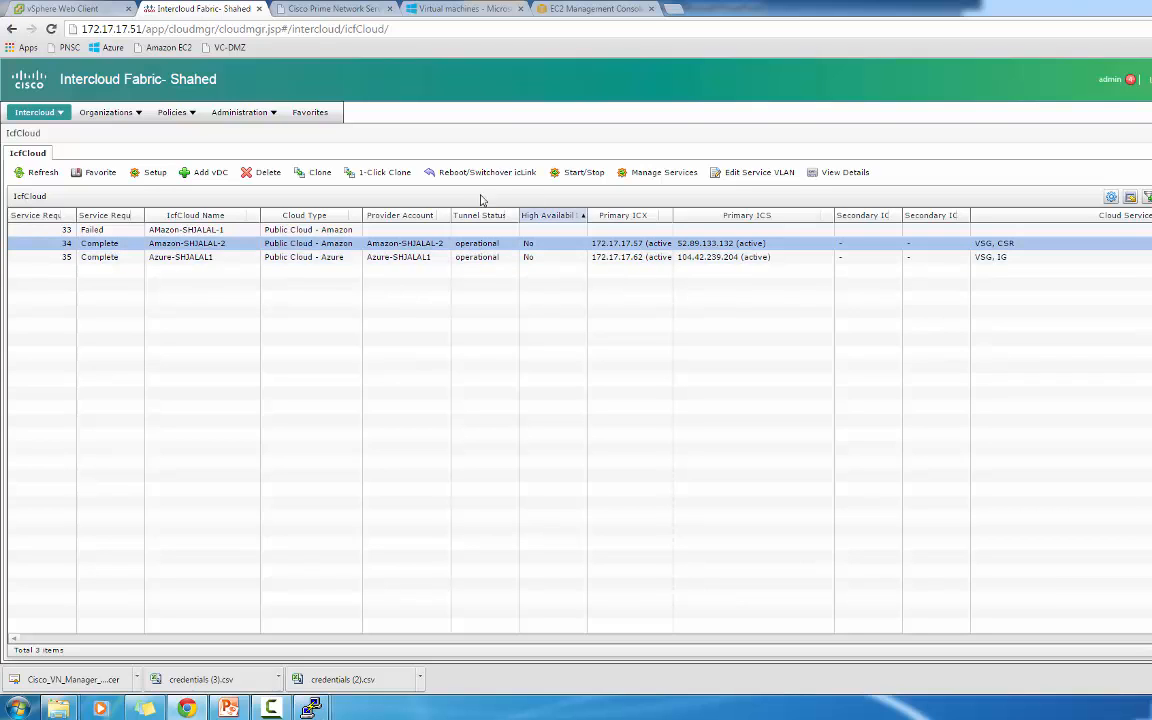
pyautogui.moveTo(519, 215); pyautogui.dragTo(552, 214)
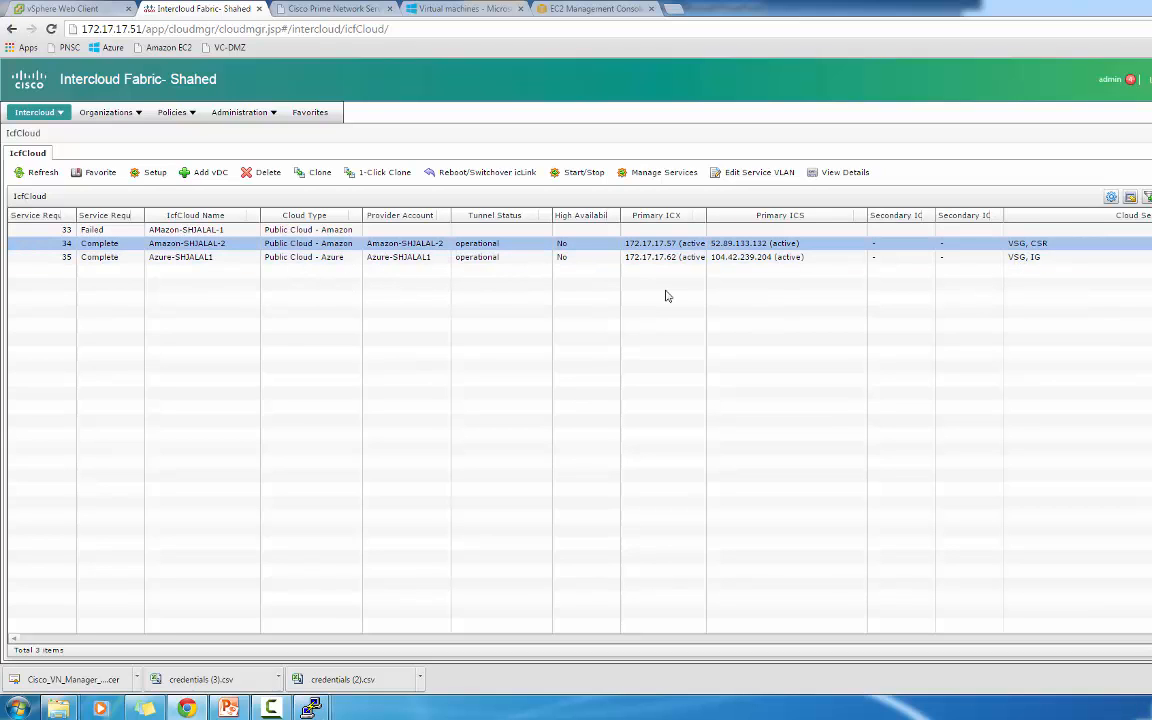
pyautogui.click(1018, 260)
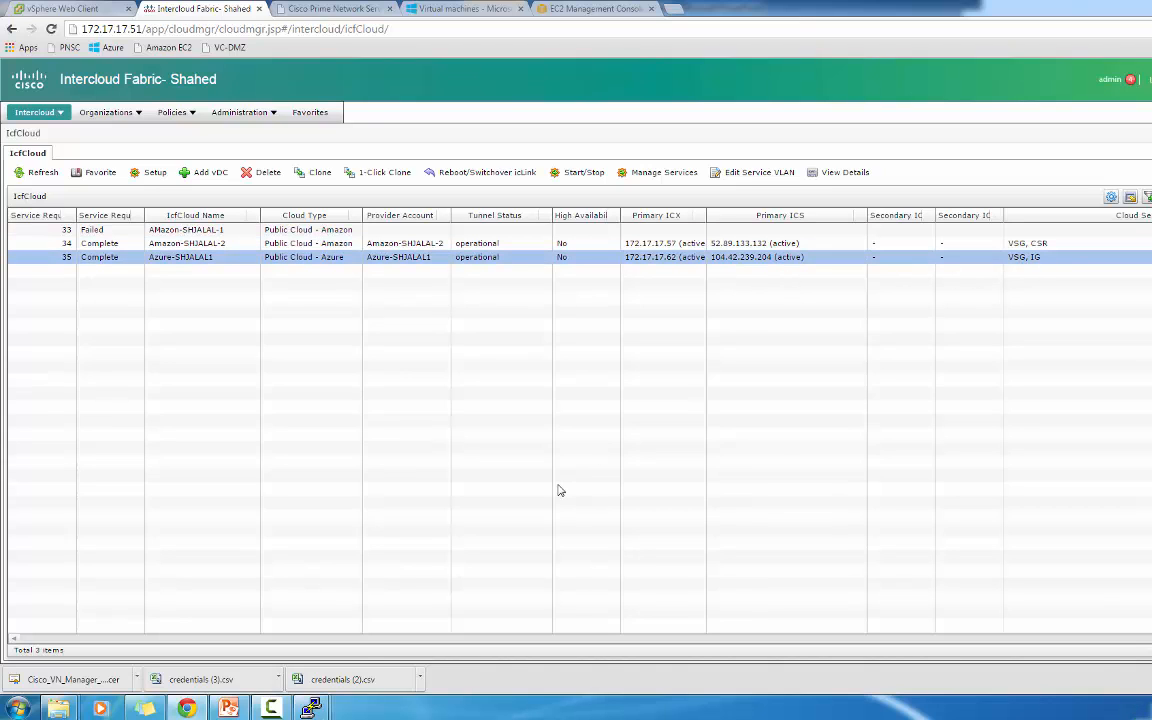
# Step: Bring up the VSM's PuTTY session at 172.17.17.56 and run show module to list all its modules
pyautogui.click(316, 705)
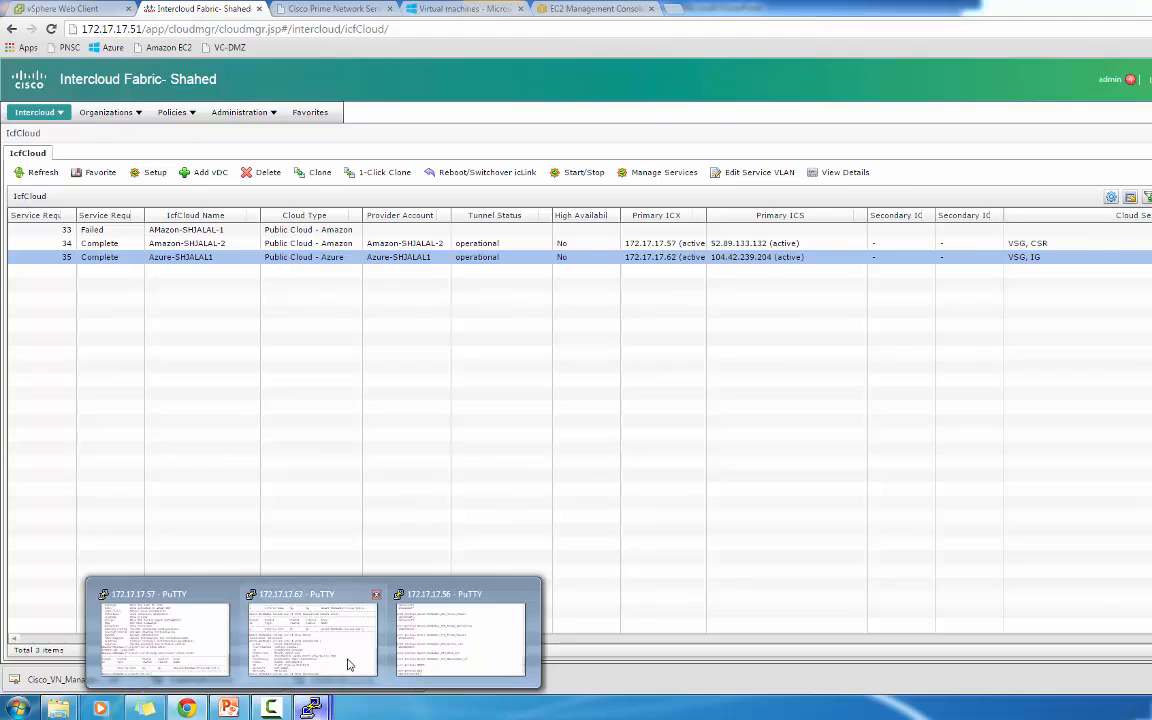
pyautogui.click(349, 664)
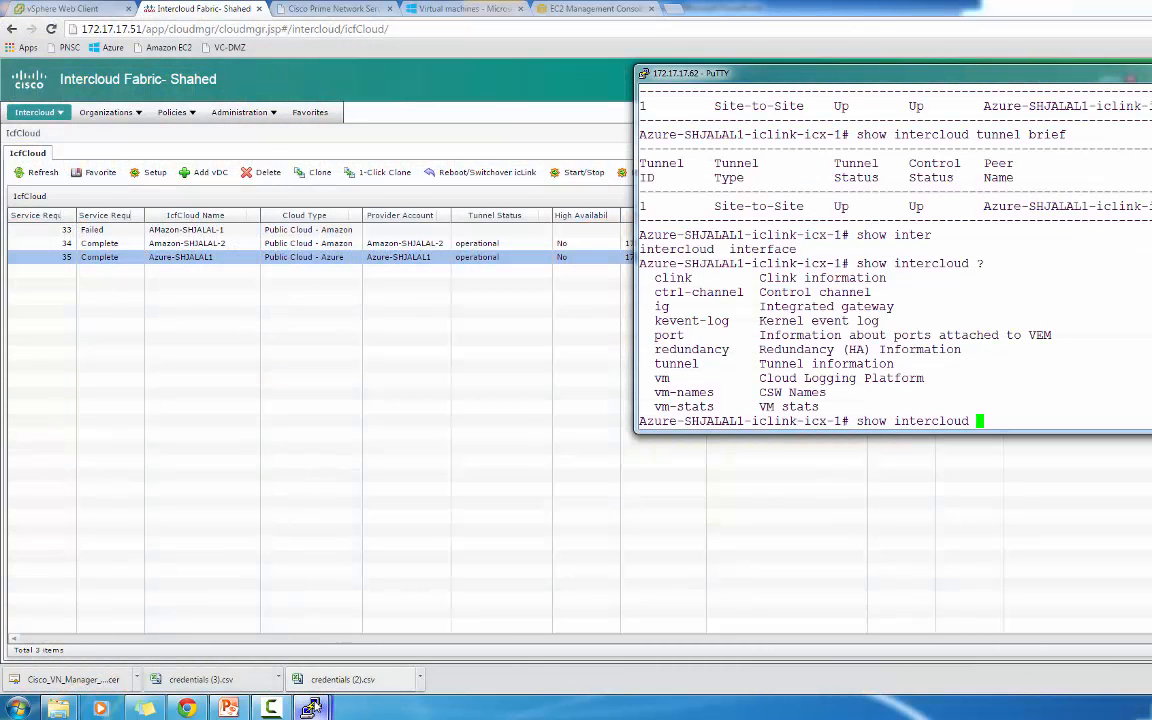
pyautogui.click(312, 708)
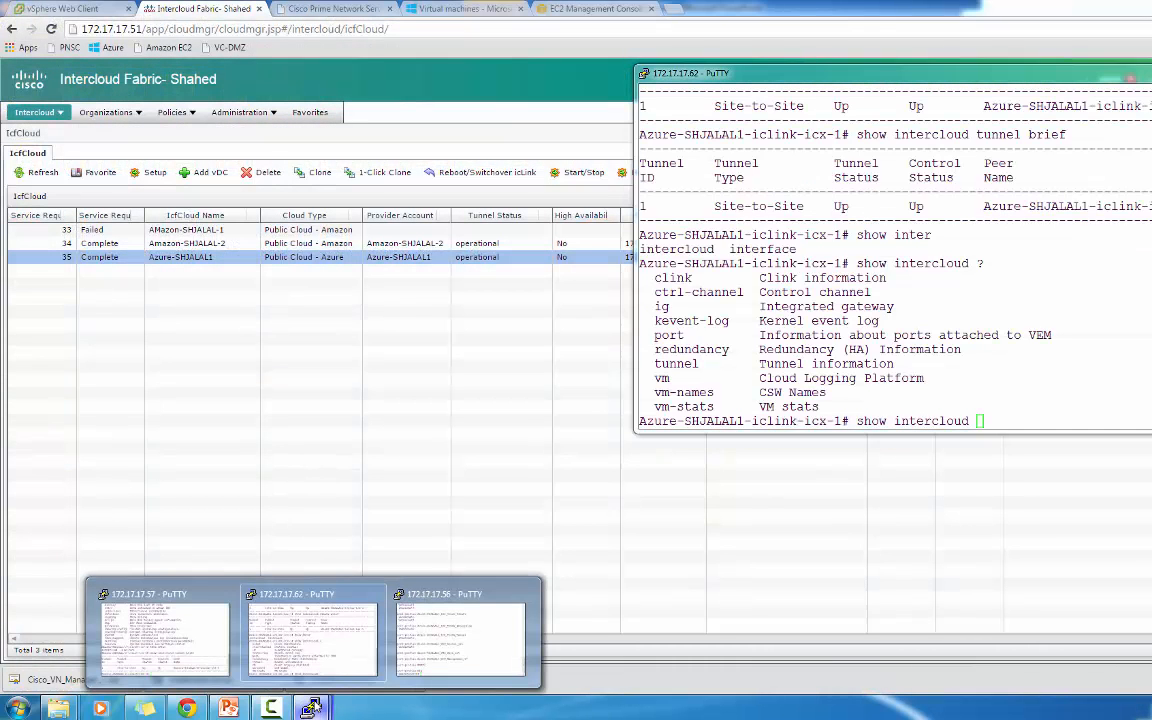
pyautogui.moveTo(307, 651)
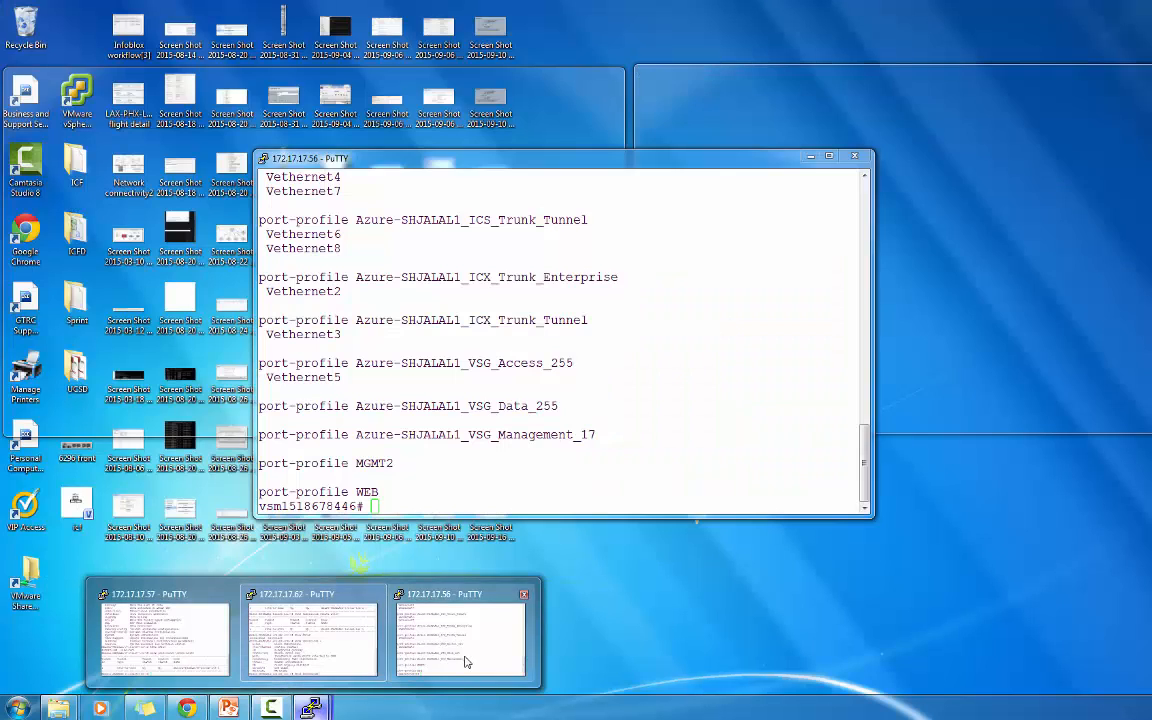
pyautogui.click(463, 652)
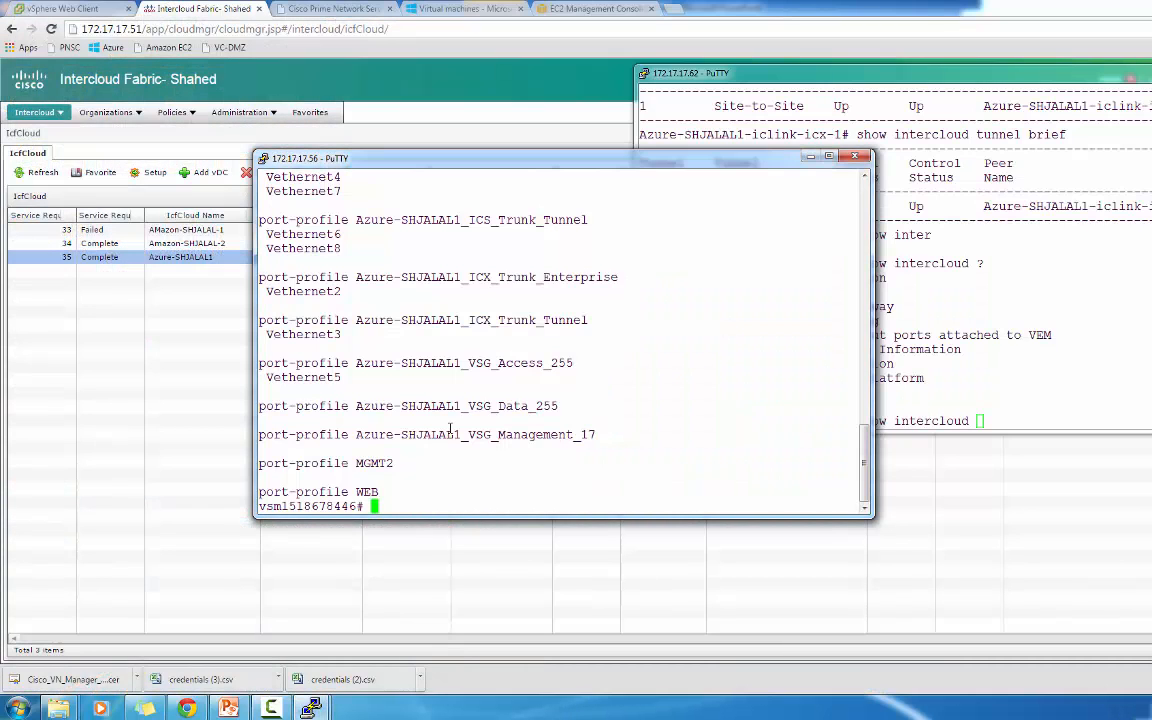
pyautogui.write('show module')
pyautogui.press('Return')
pyautogui.press('space')
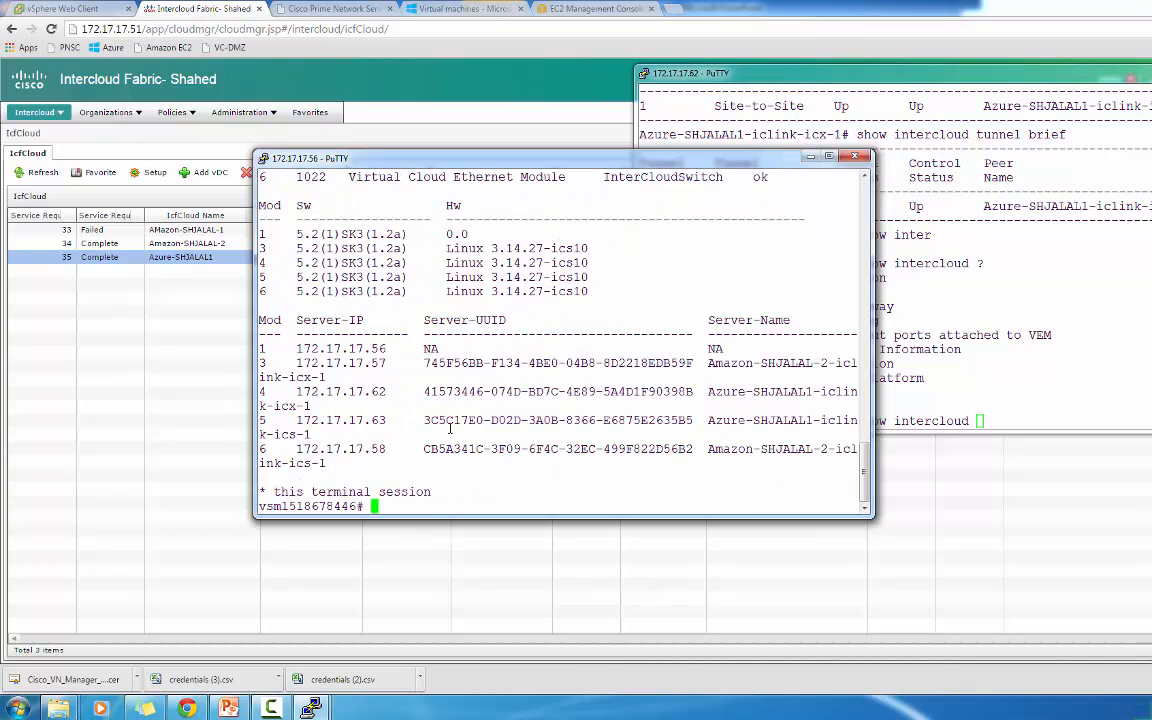
# Step: Run show interface brief on the VSM and page through to the end of the interface list
pyautogui.write('show interface brief')
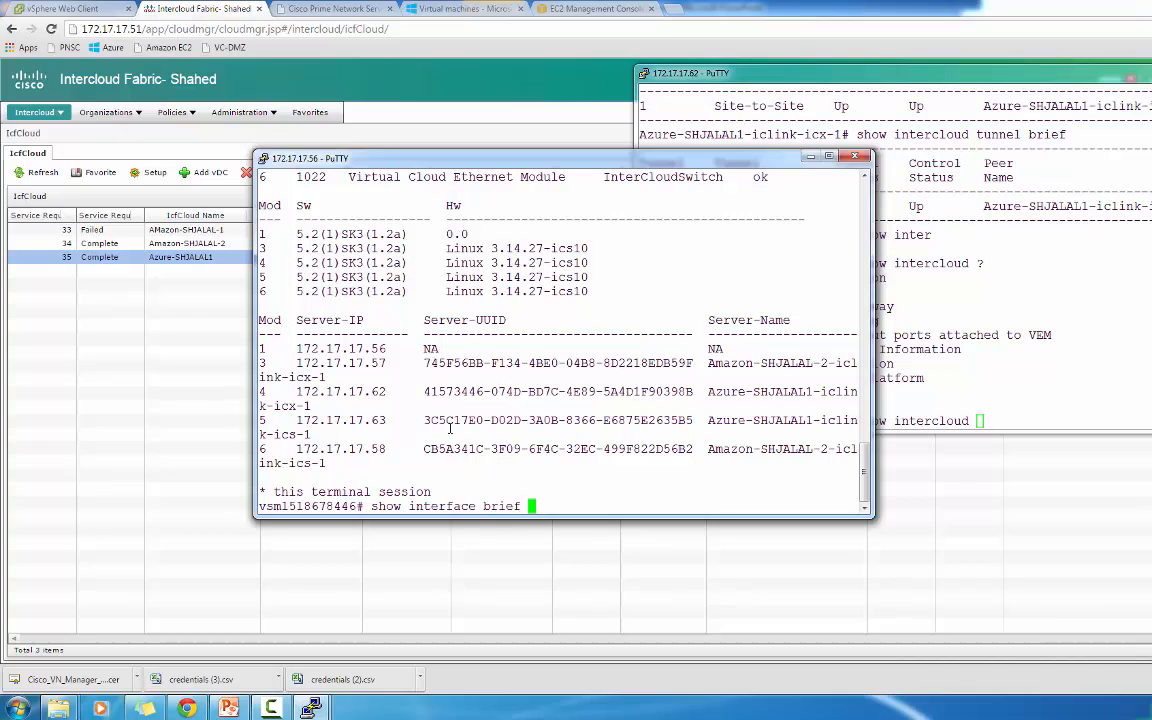
pyautogui.press('Return')
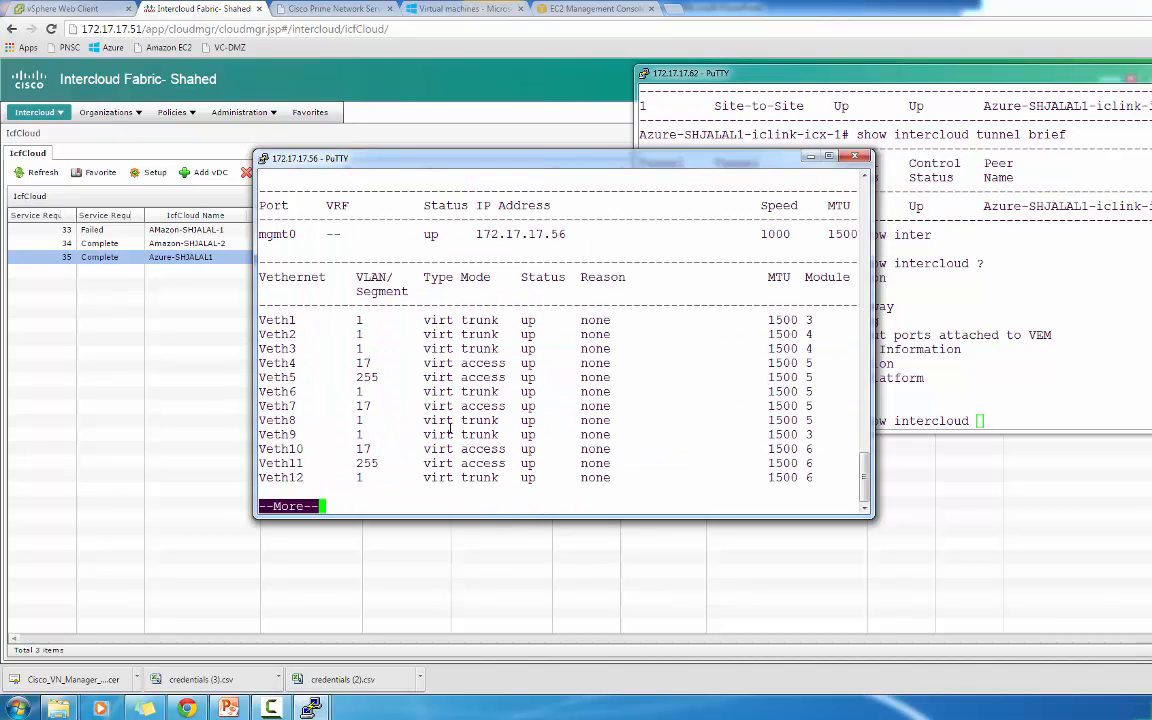
pyautogui.press('space')
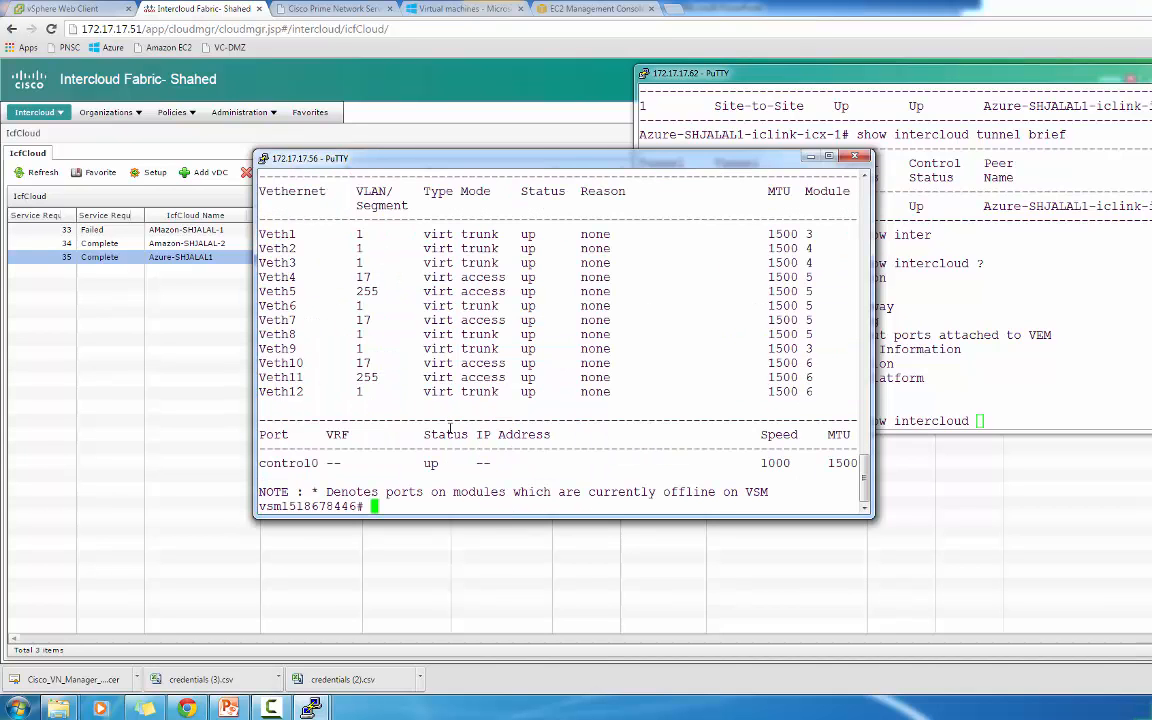
# Step: Run show port-profile usage on the VSM to check which Vethernet interfaces each port profile uses
pyautogui.write('show port-prof')
pyautogui.press('Tab')
pyautogui.write('usage')
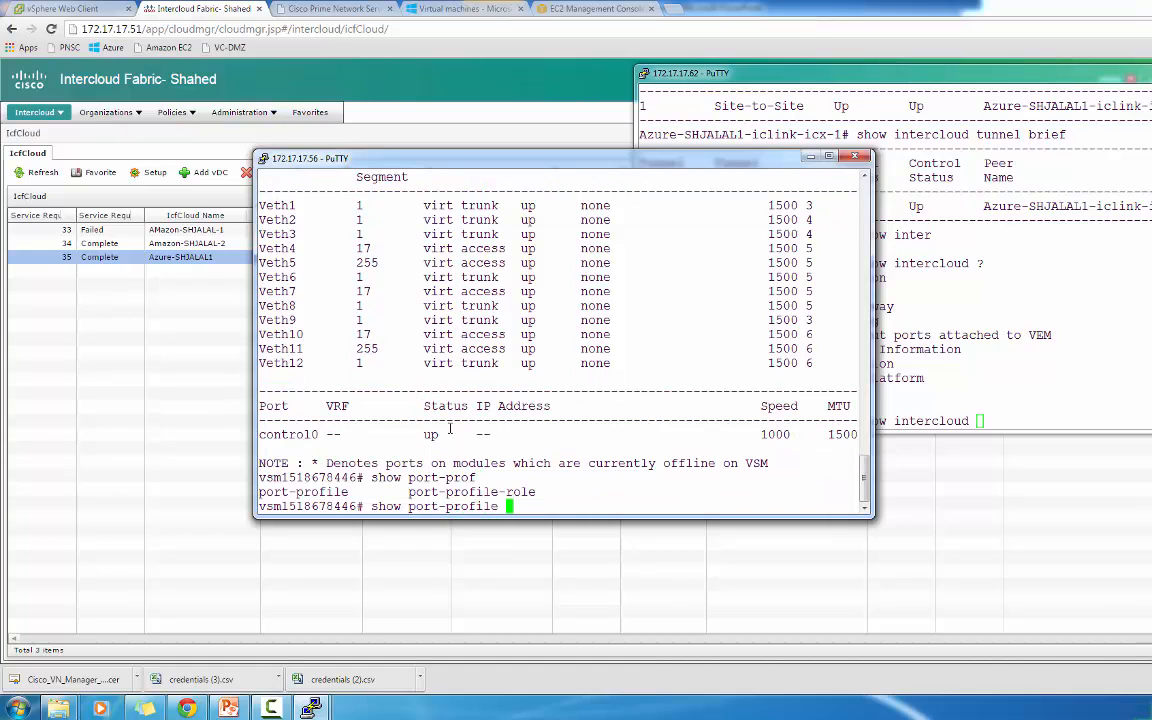
pyautogui.press('Return')
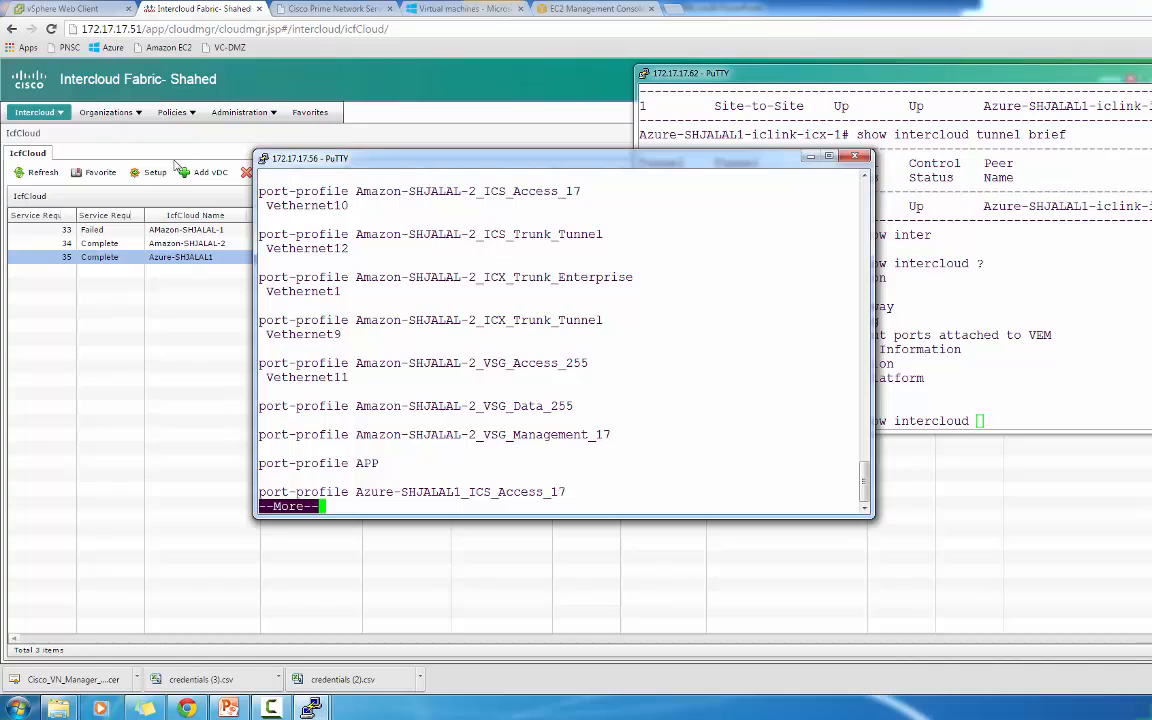
# Step: Switch to the PowerPoint deck and display slide 27, "Test Case- Deploy and move VM"
pyautogui.click(138, 288)
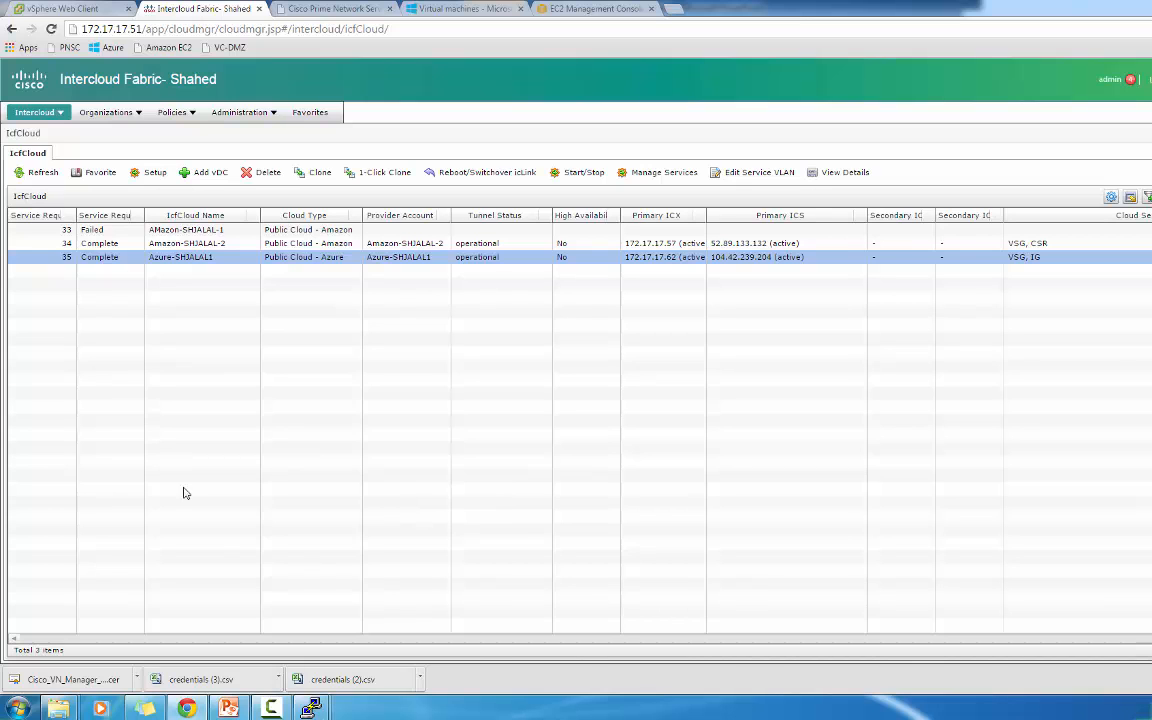
pyautogui.click(229, 708)
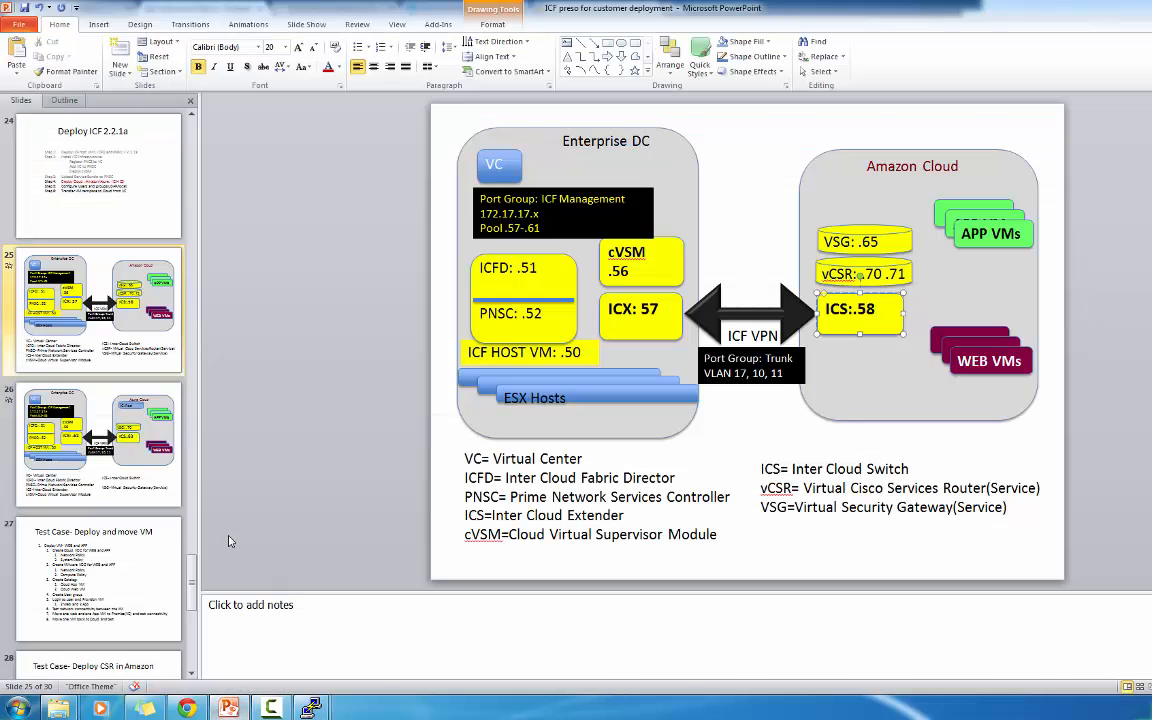
pyautogui.click(90, 495)
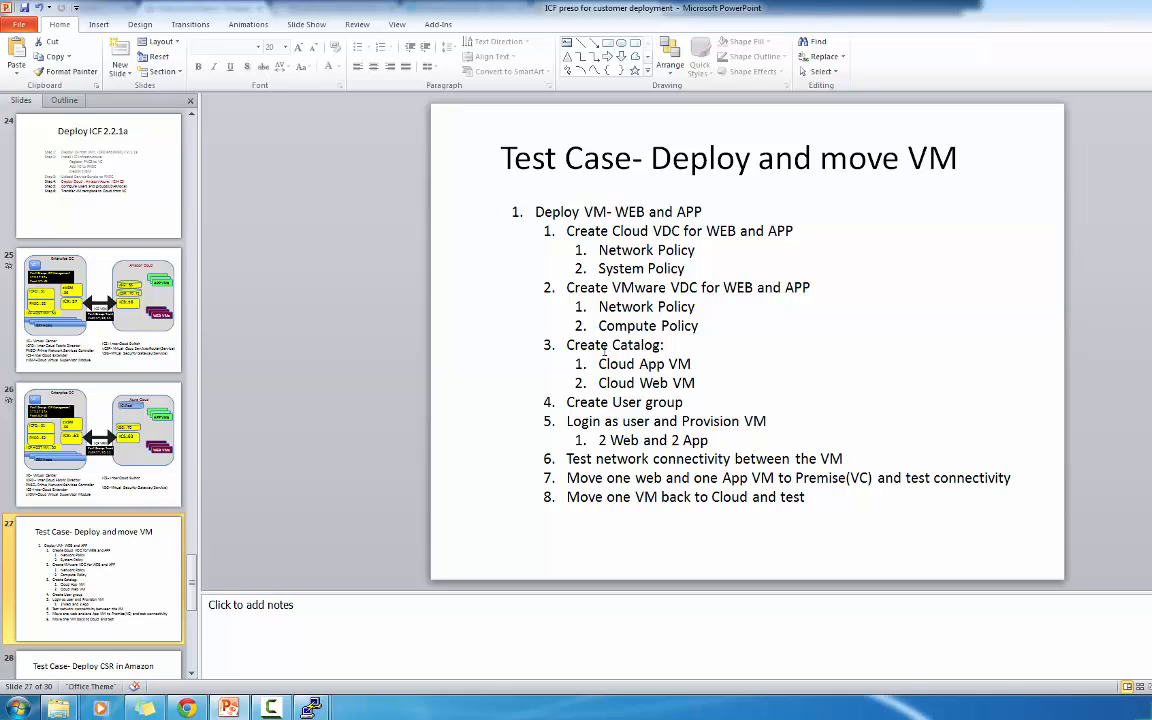